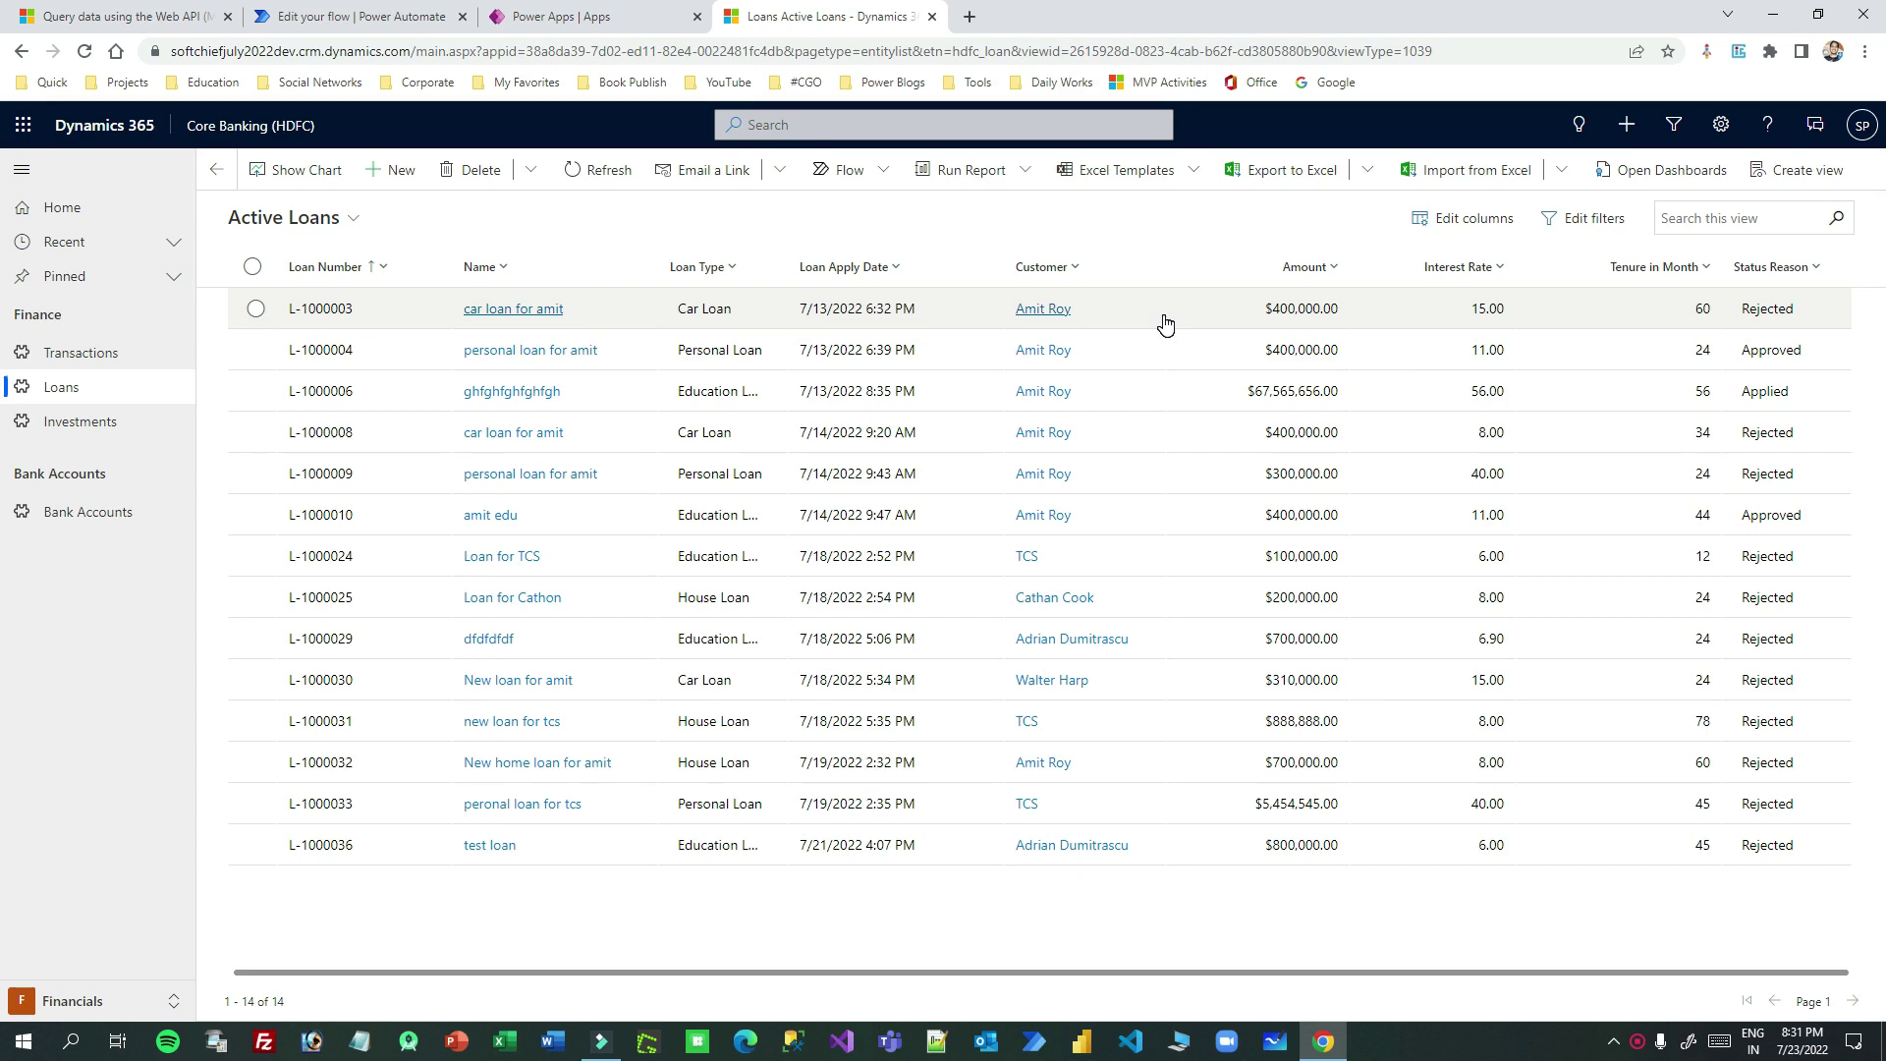
# Open the first record in the Active Loans view, check its table and form name, and return to the list
pyautogui.doubleClick(1144, 314)
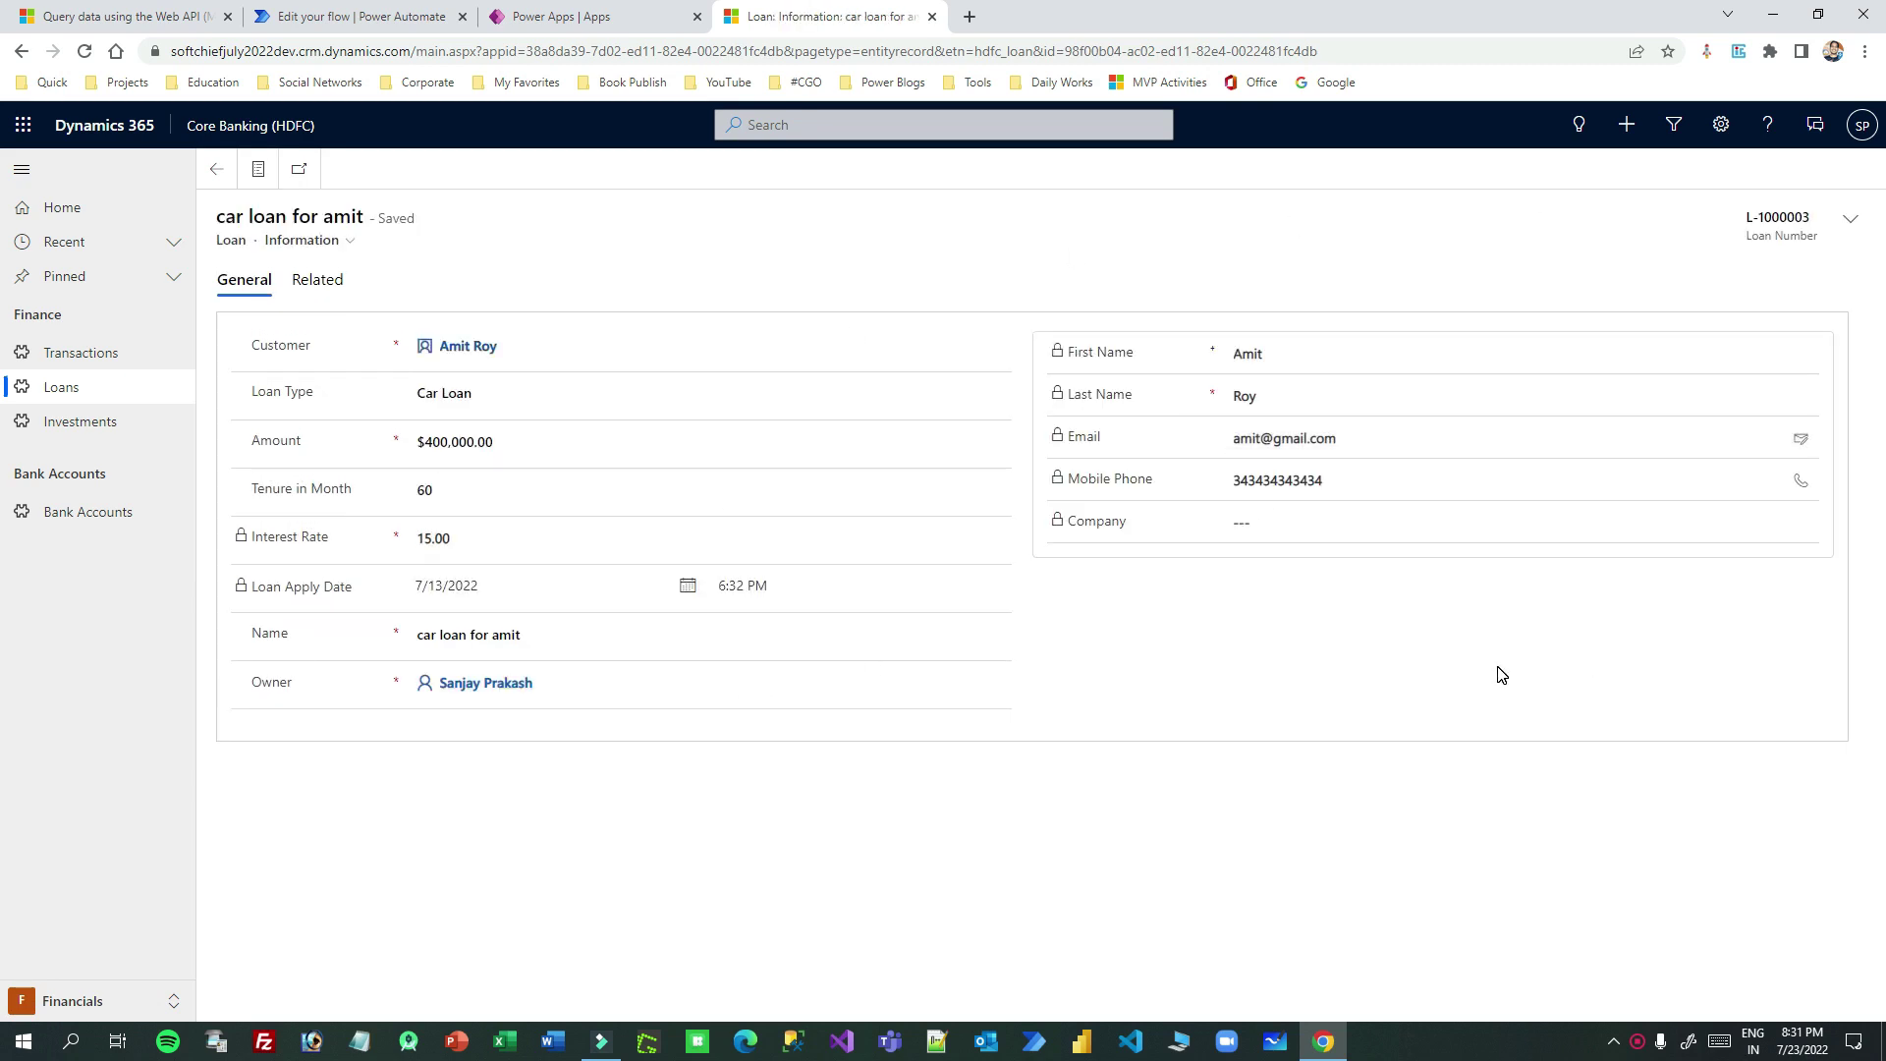
pyautogui.moveTo(222, 242); pyautogui.dragTo(438, 250)
pyautogui.click(442, 244)
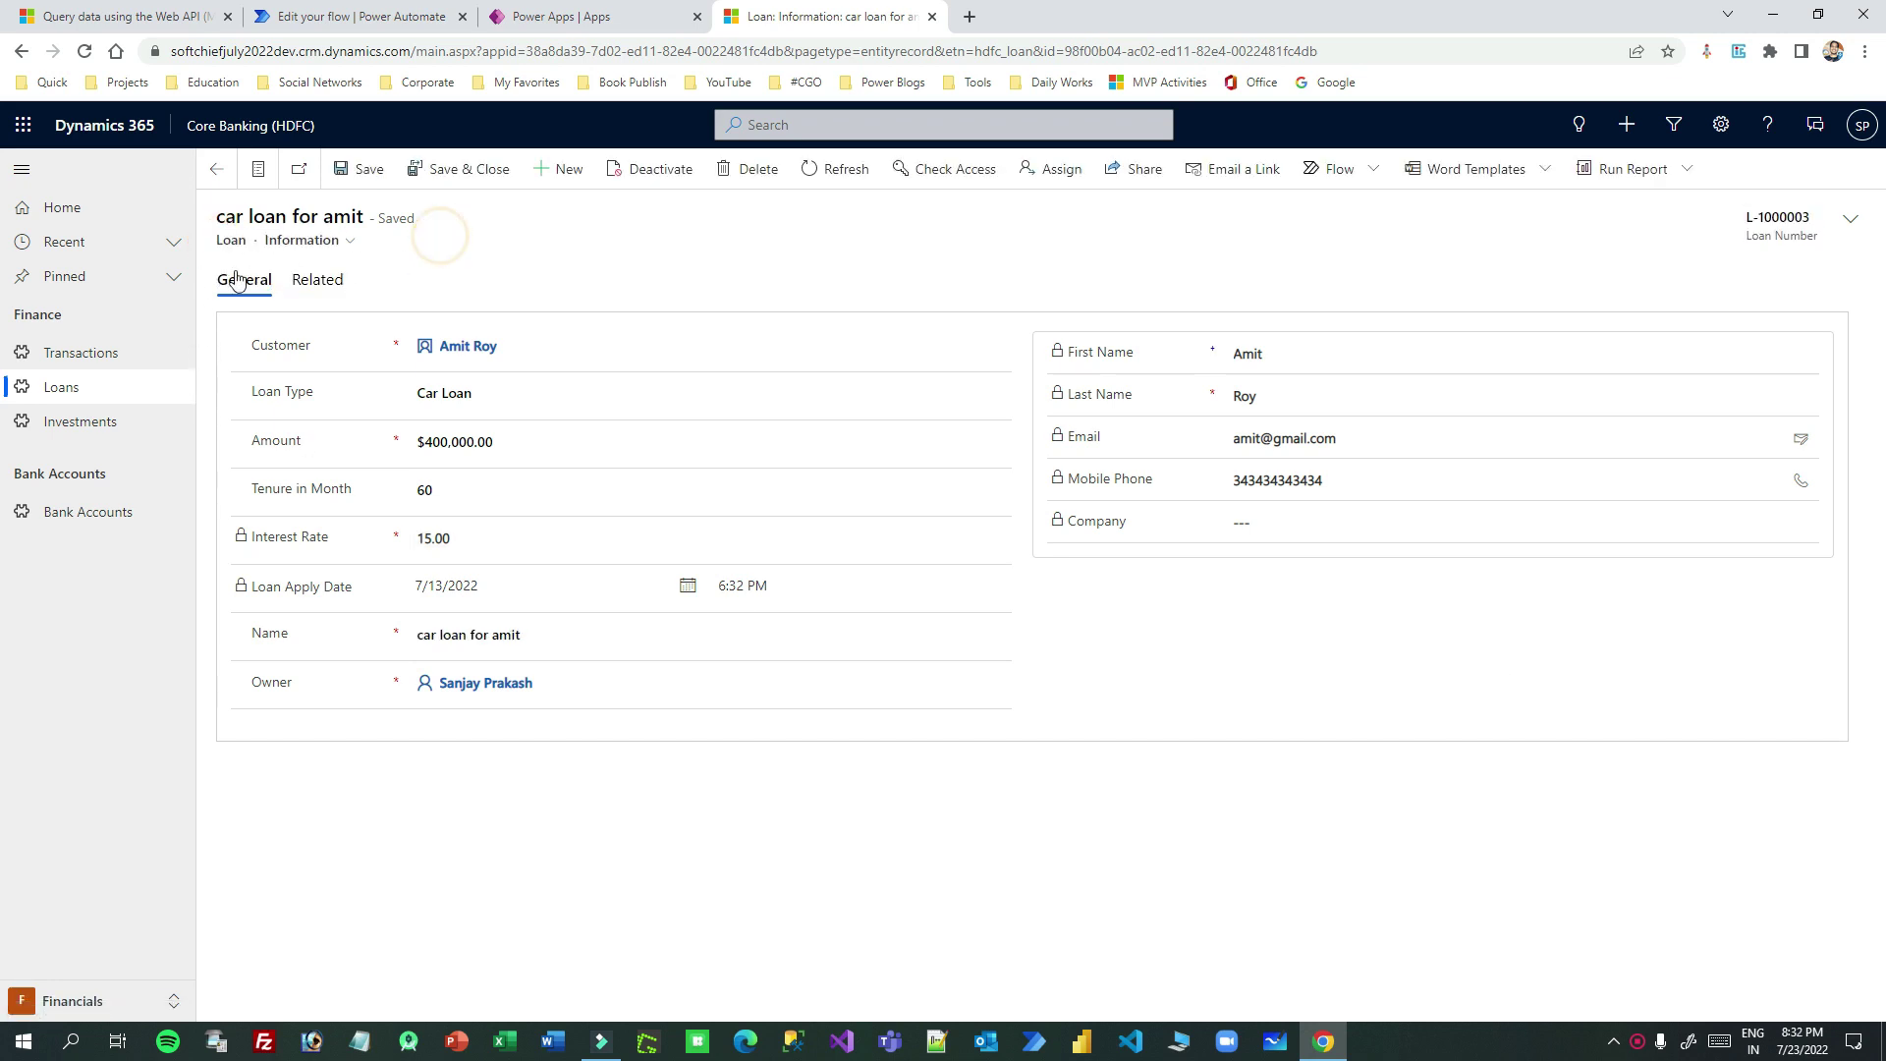
pyautogui.moveTo(218, 242); pyautogui.dragTo(411, 240)
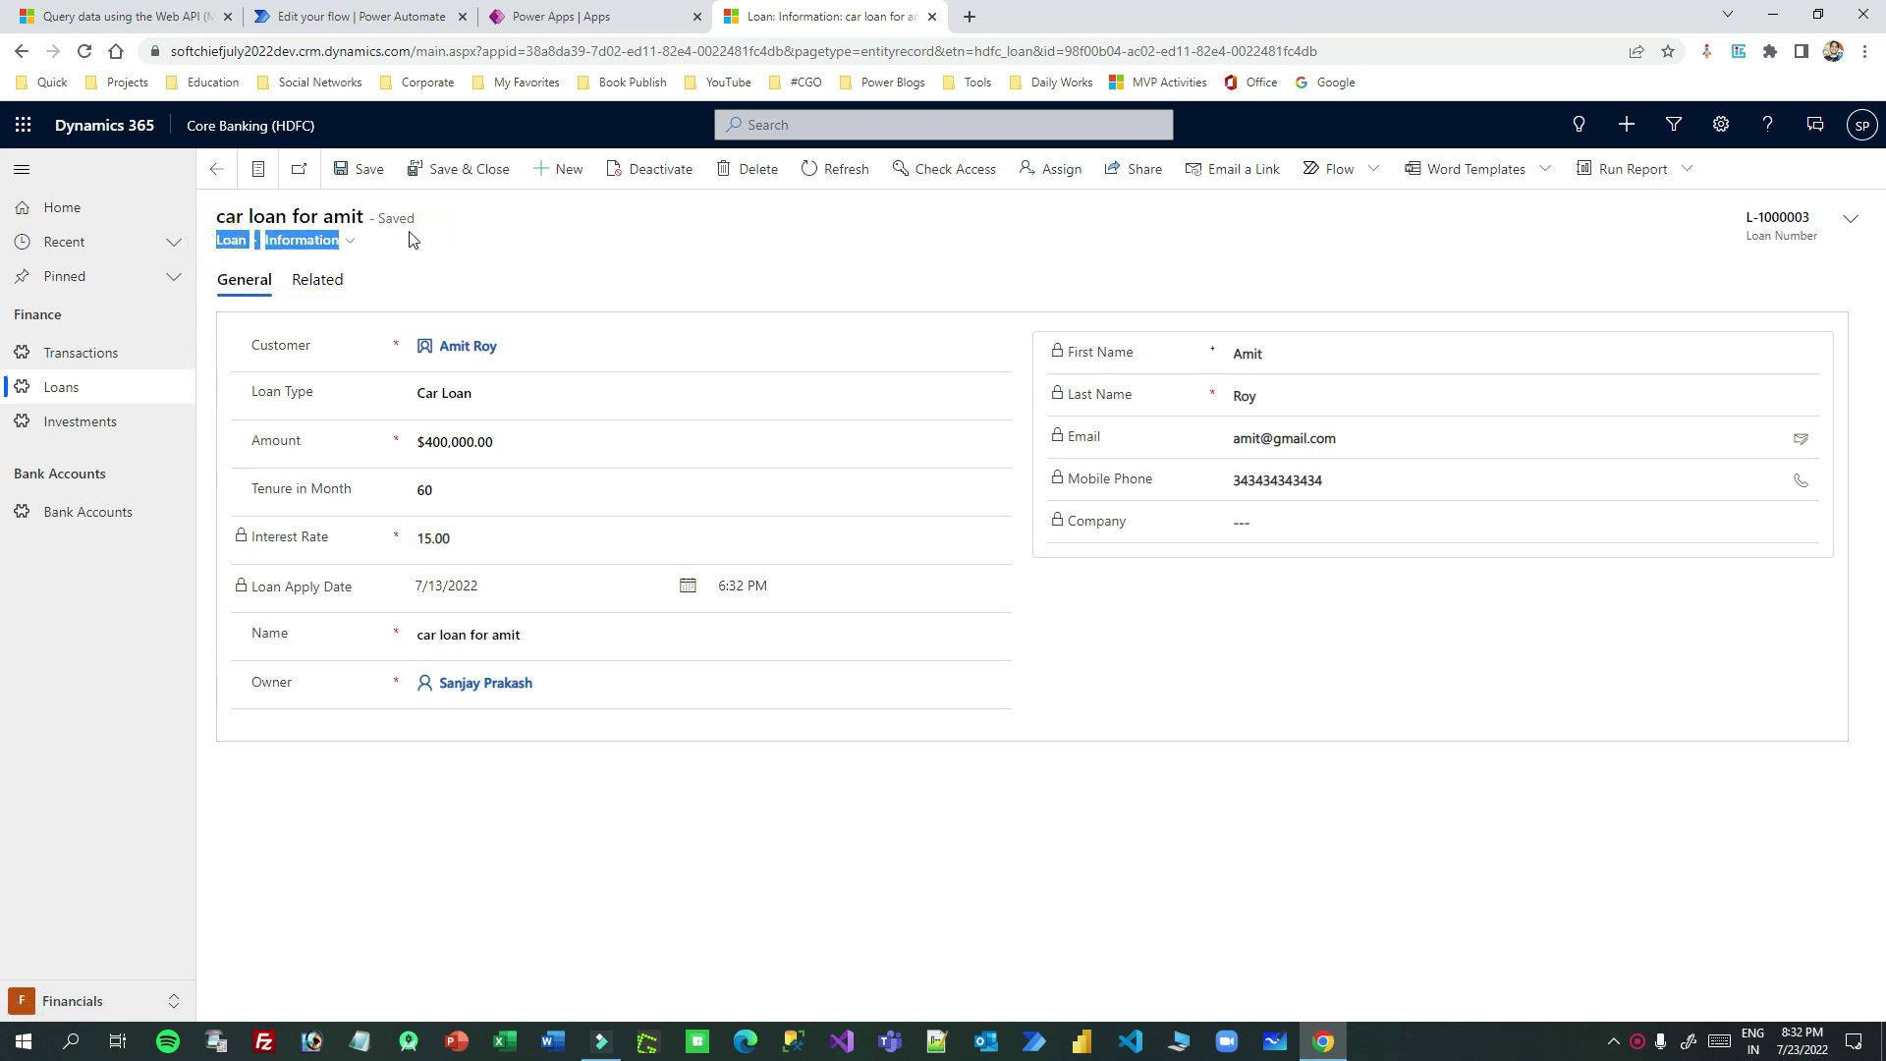
pyautogui.click(216, 169)
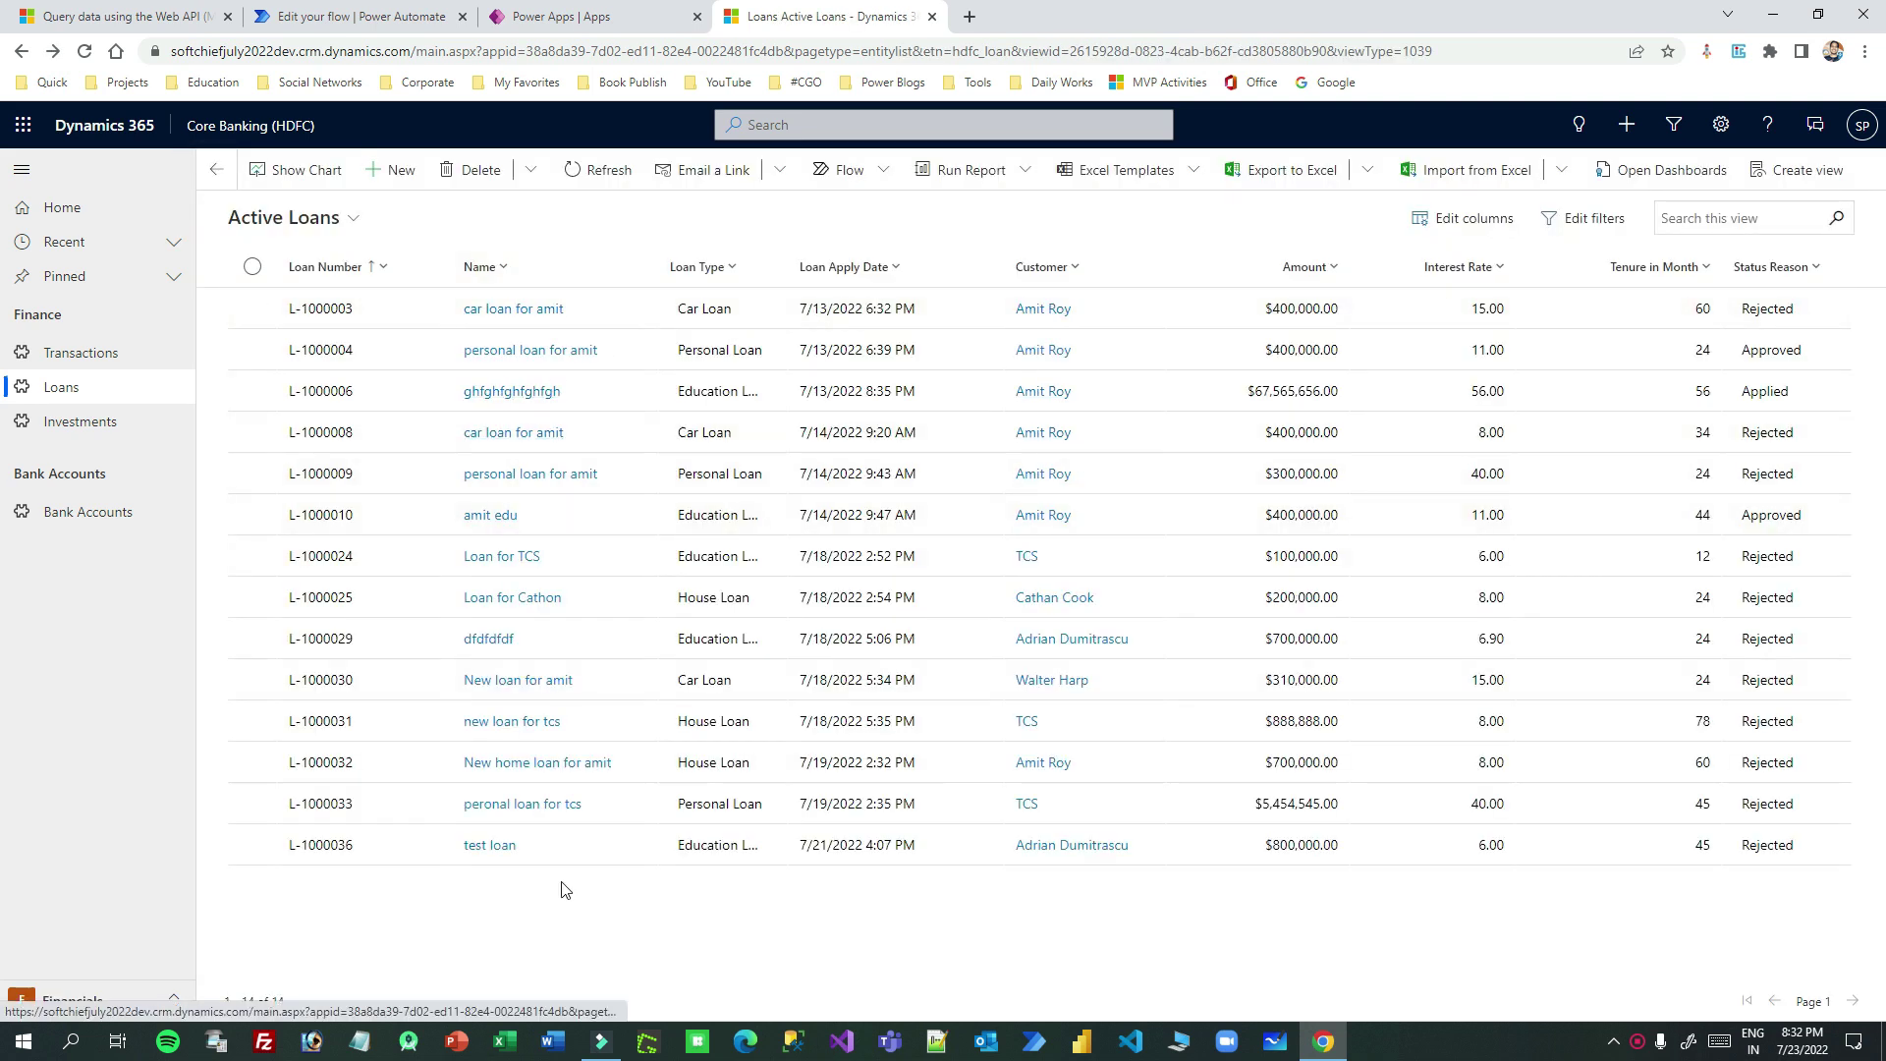
# Reopen the first loan record and examine its Customer lookup, including the Accounts and Contacts options and the linked contact's card
pyautogui.doubleClick(420, 308)
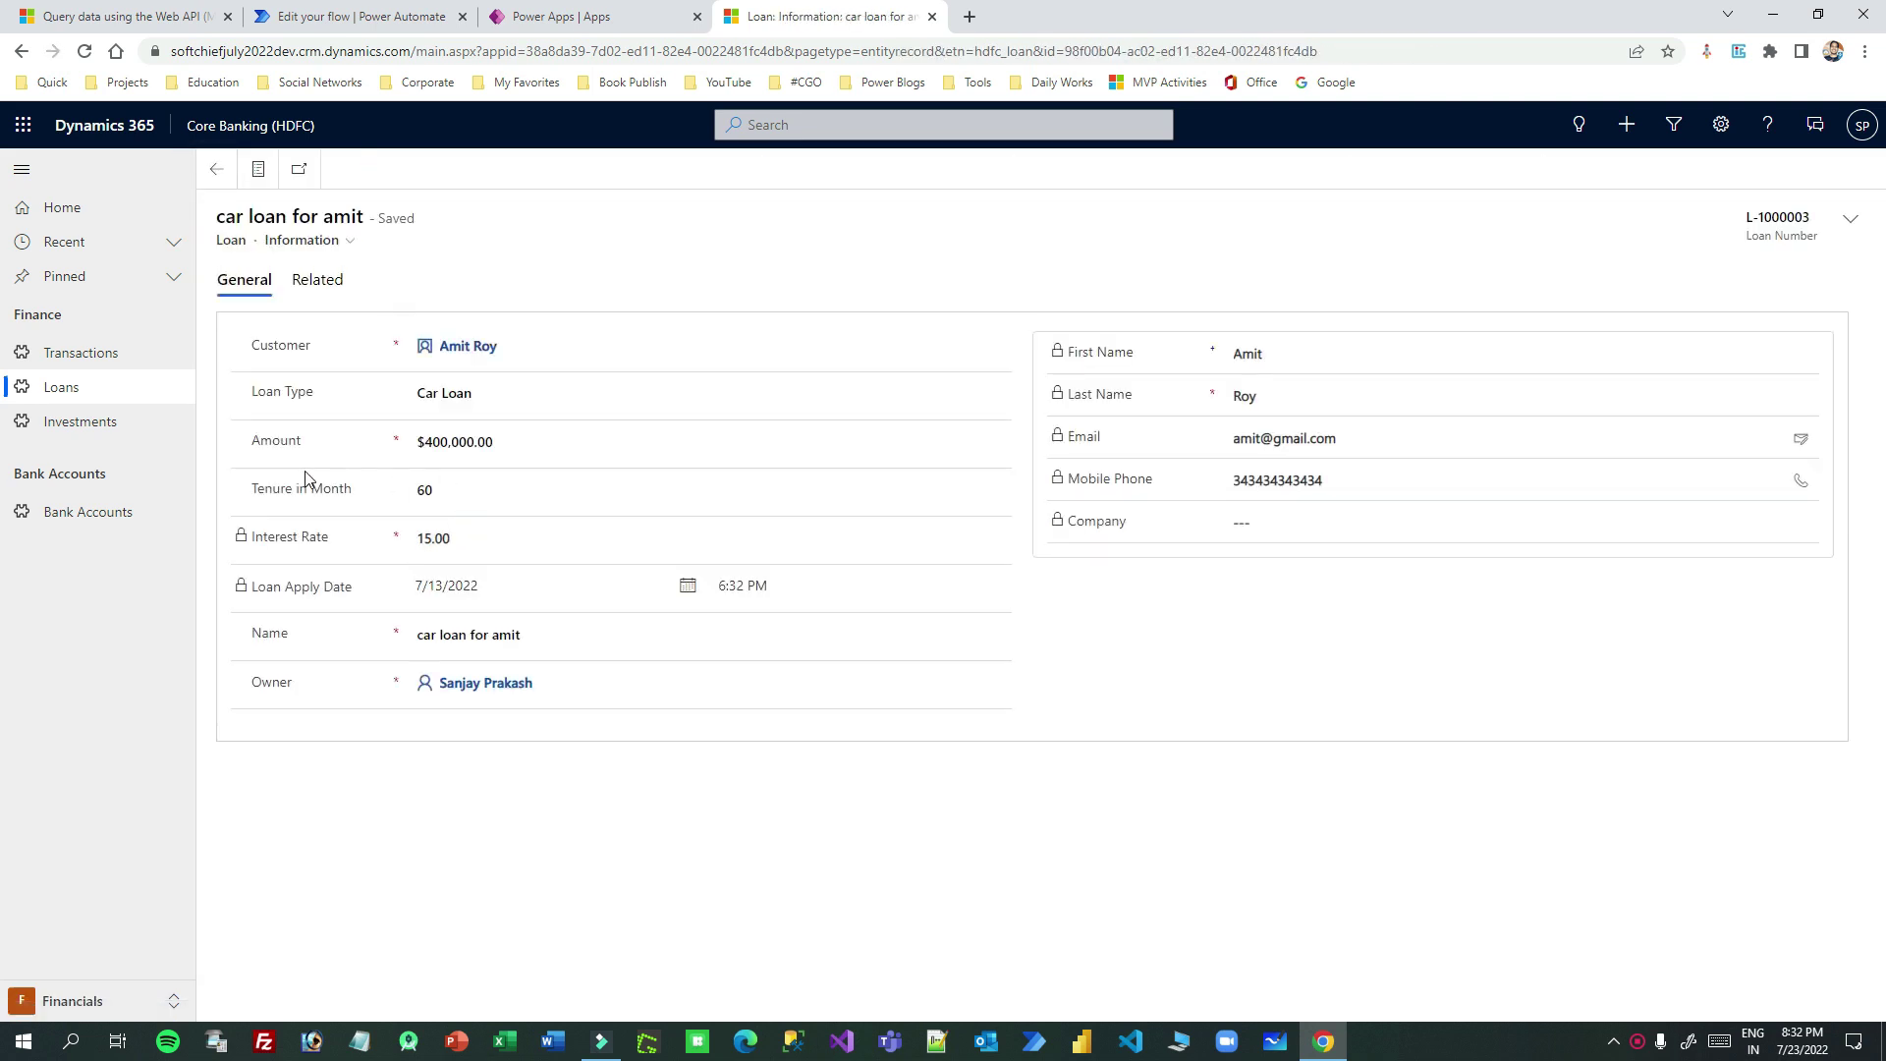
pyautogui.moveTo(252, 347); pyautogui.dragTo(324, 351)
pyautogui.click(999, 348)
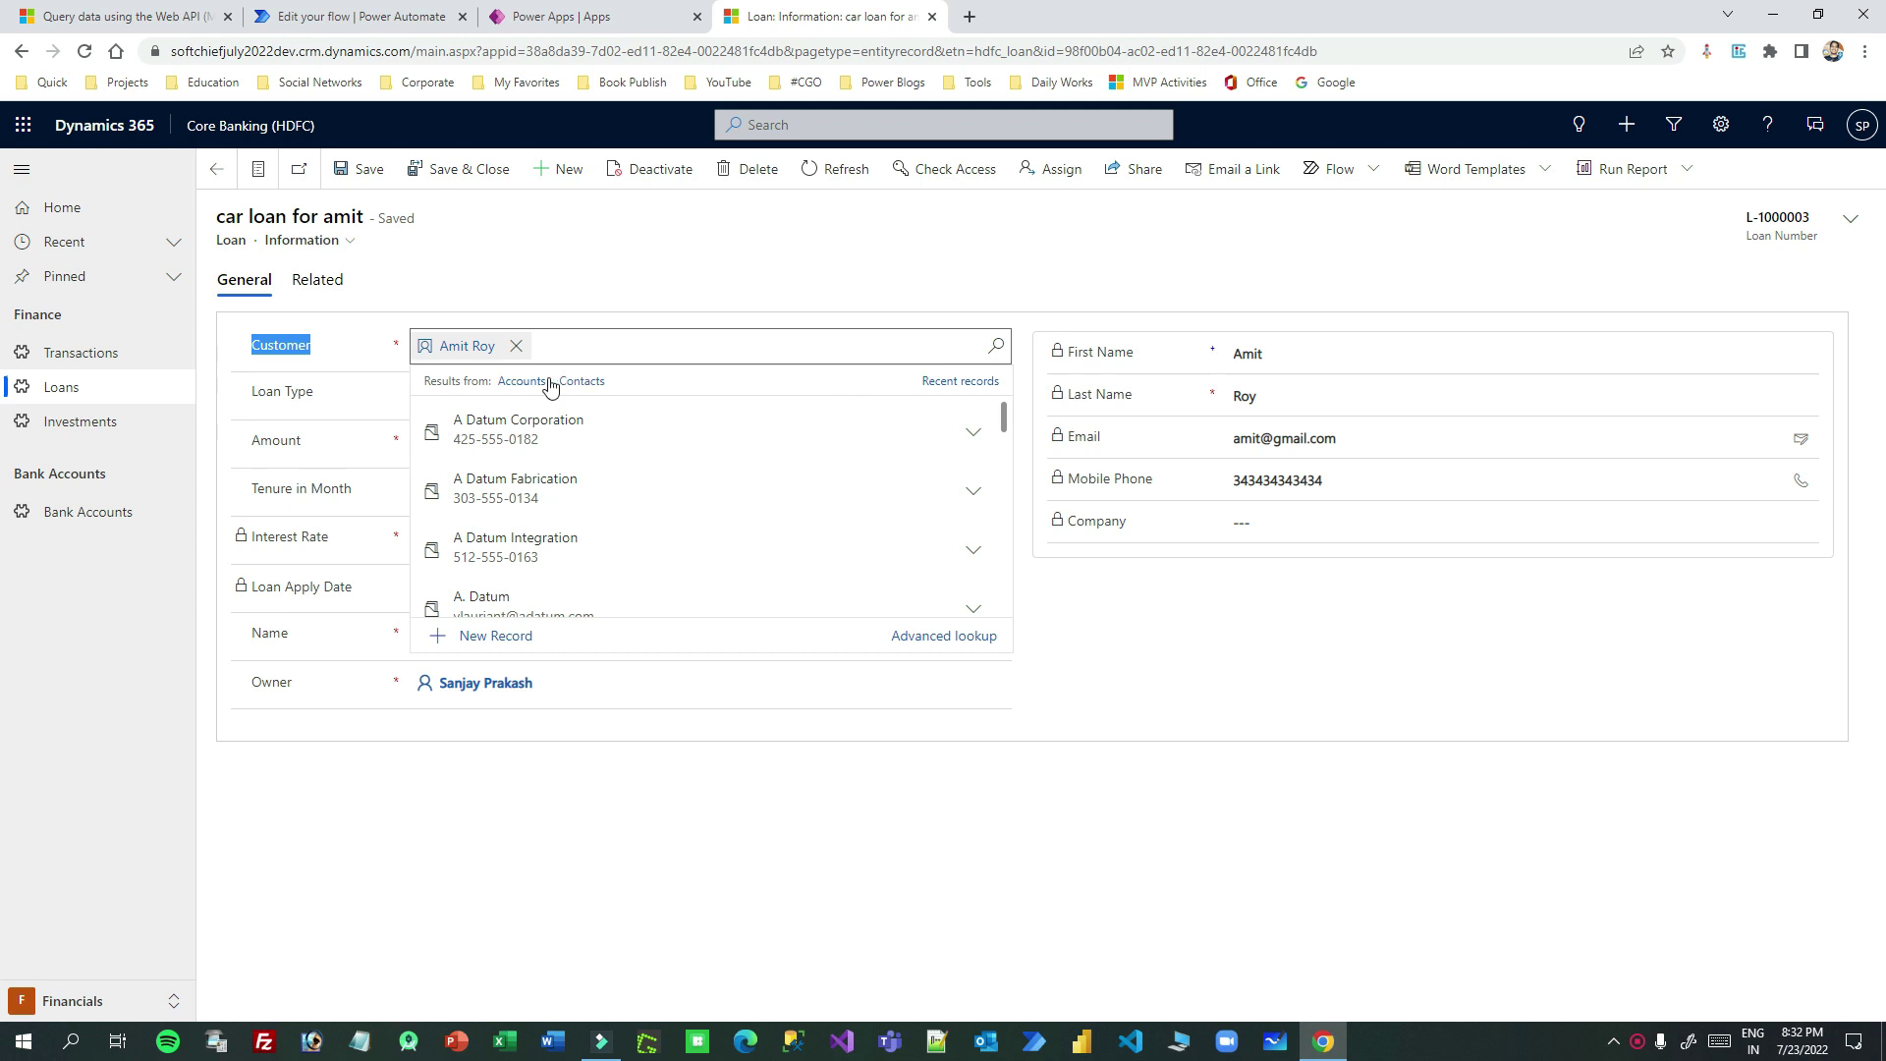
pyautogui.click(571, 382)
pyautogui.click(520, 382)
pyautogui.click(344, 282)
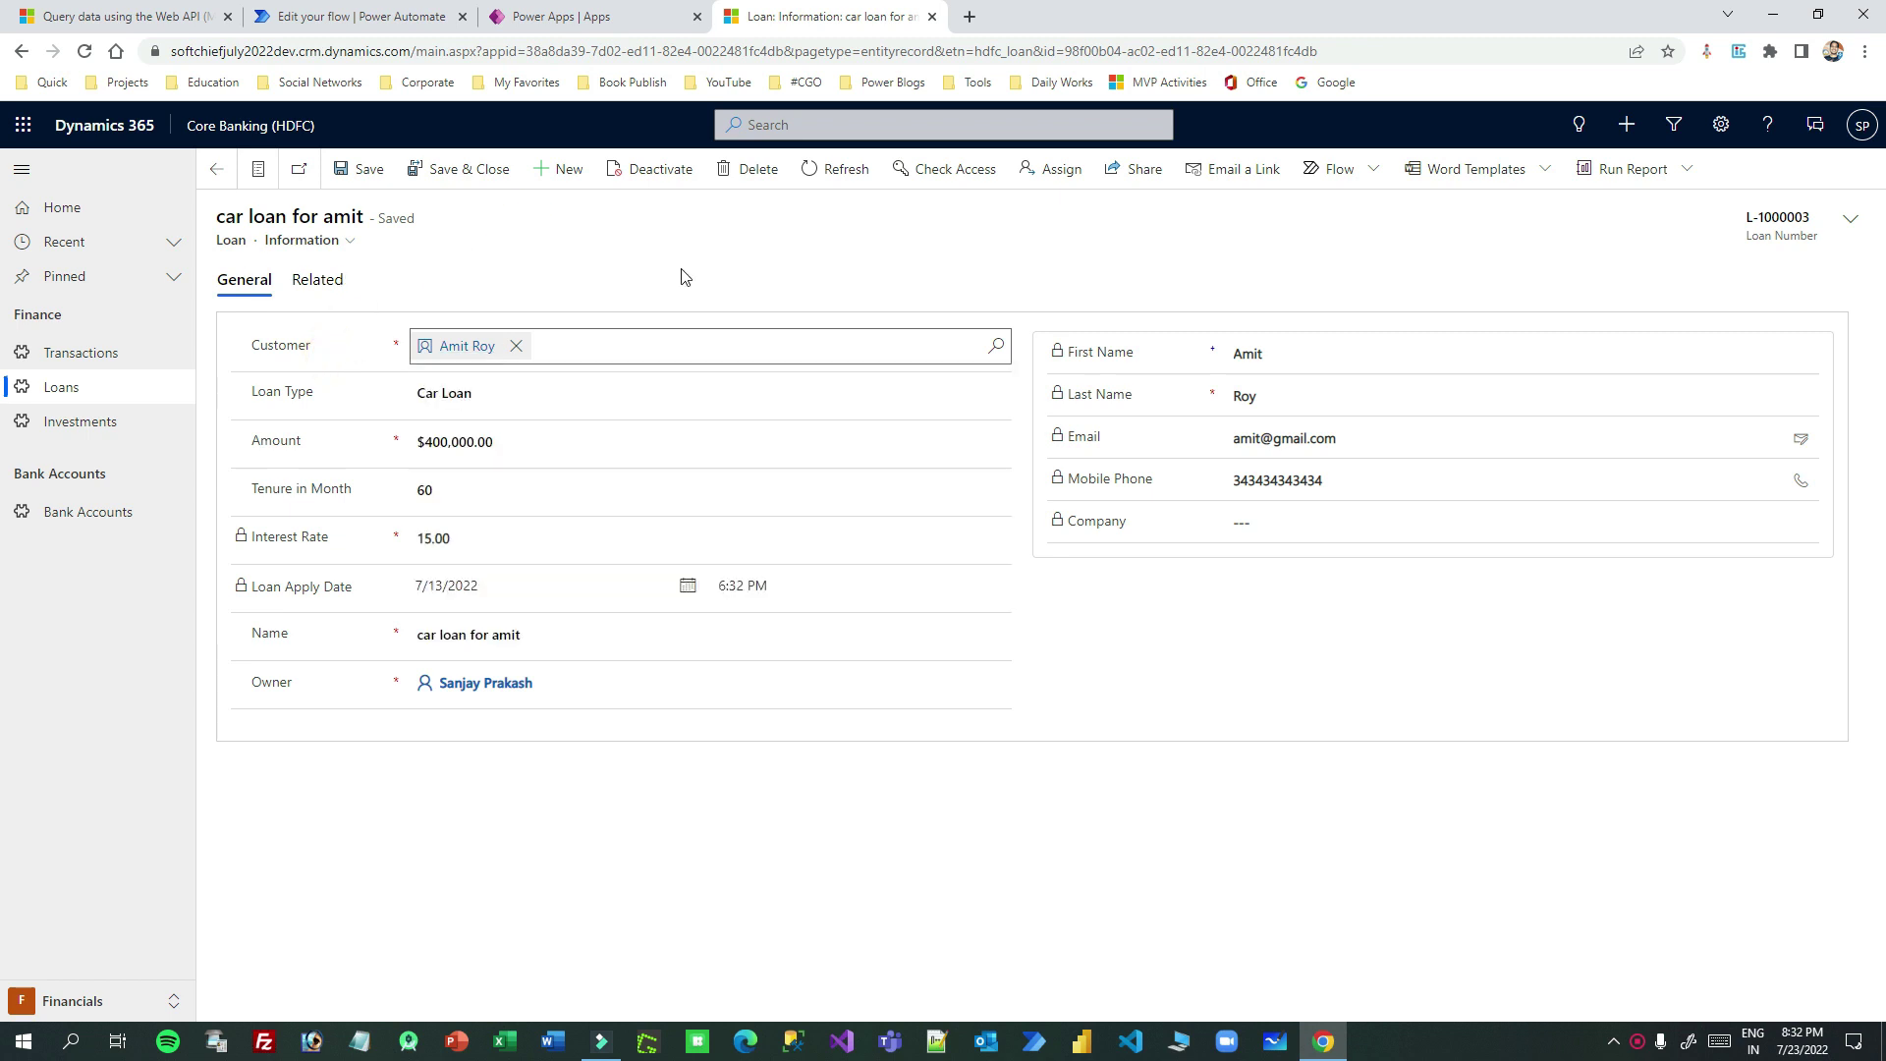
pyautogui.click(469, 350)
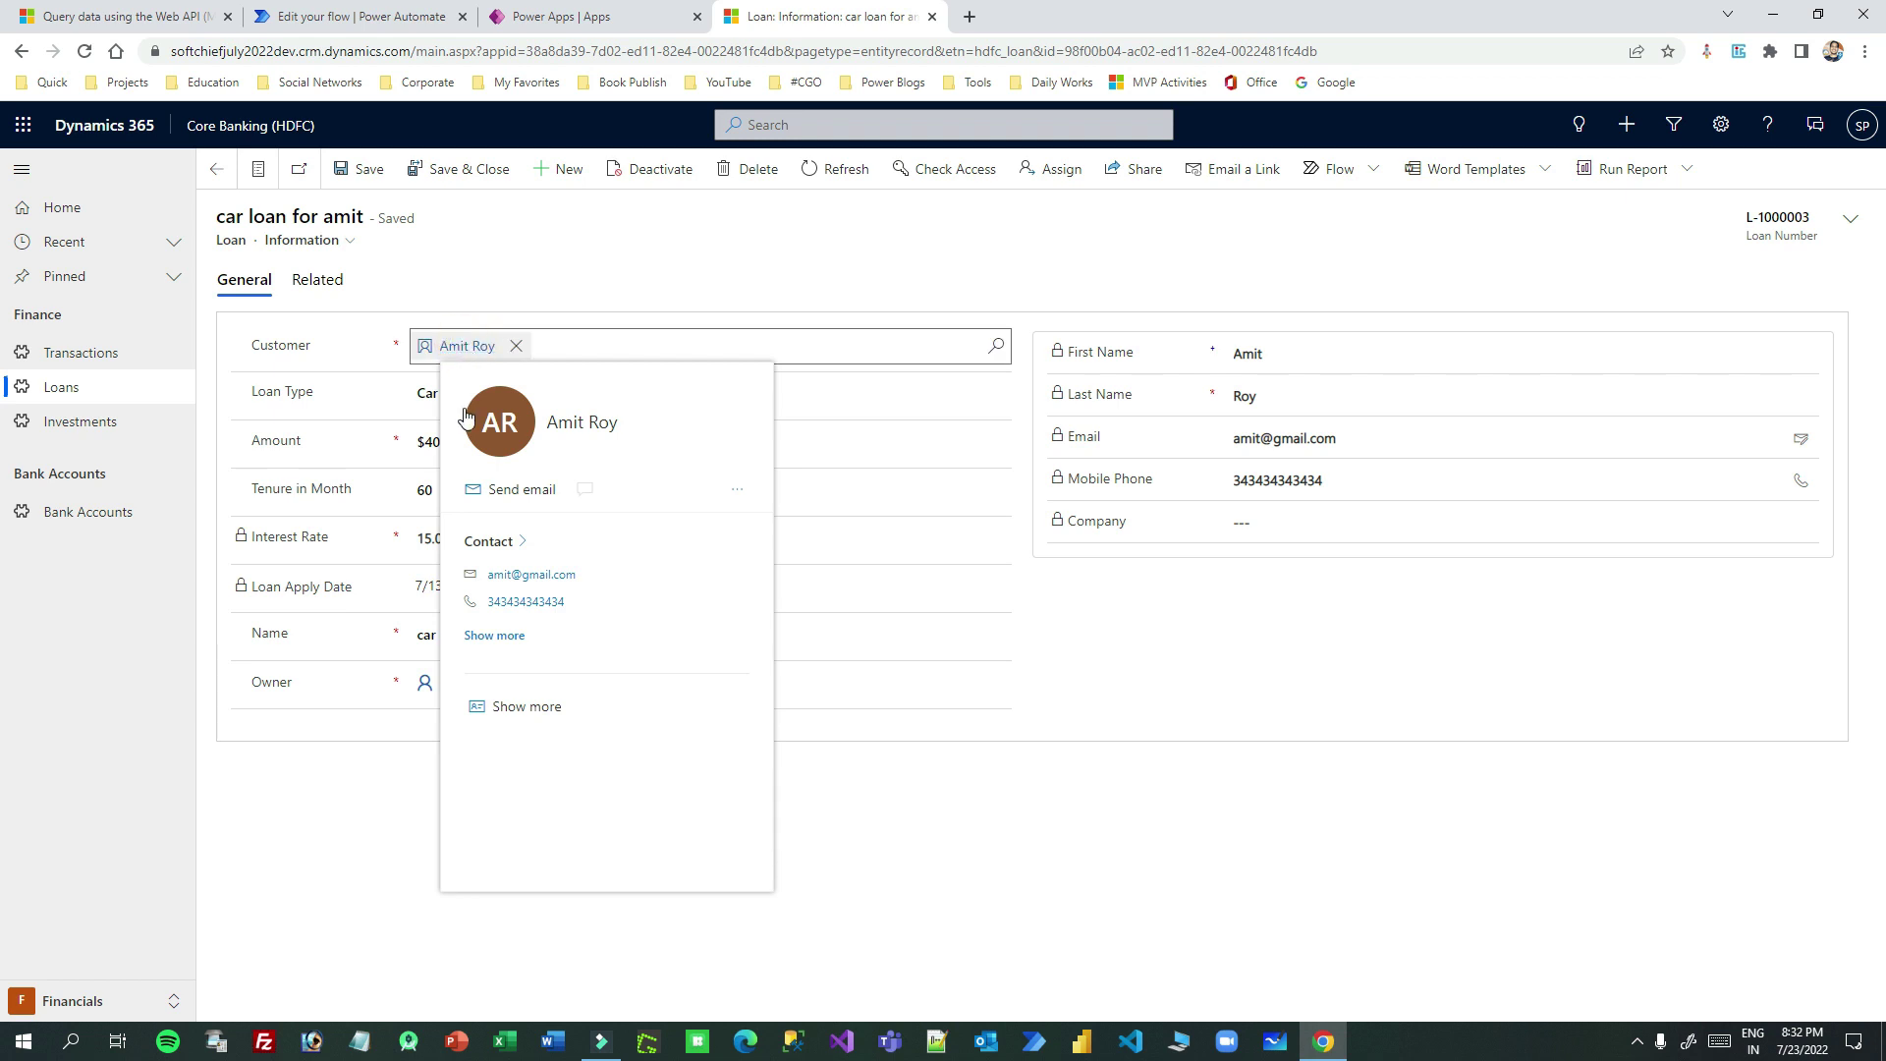
pyautogui.click(363, 345)
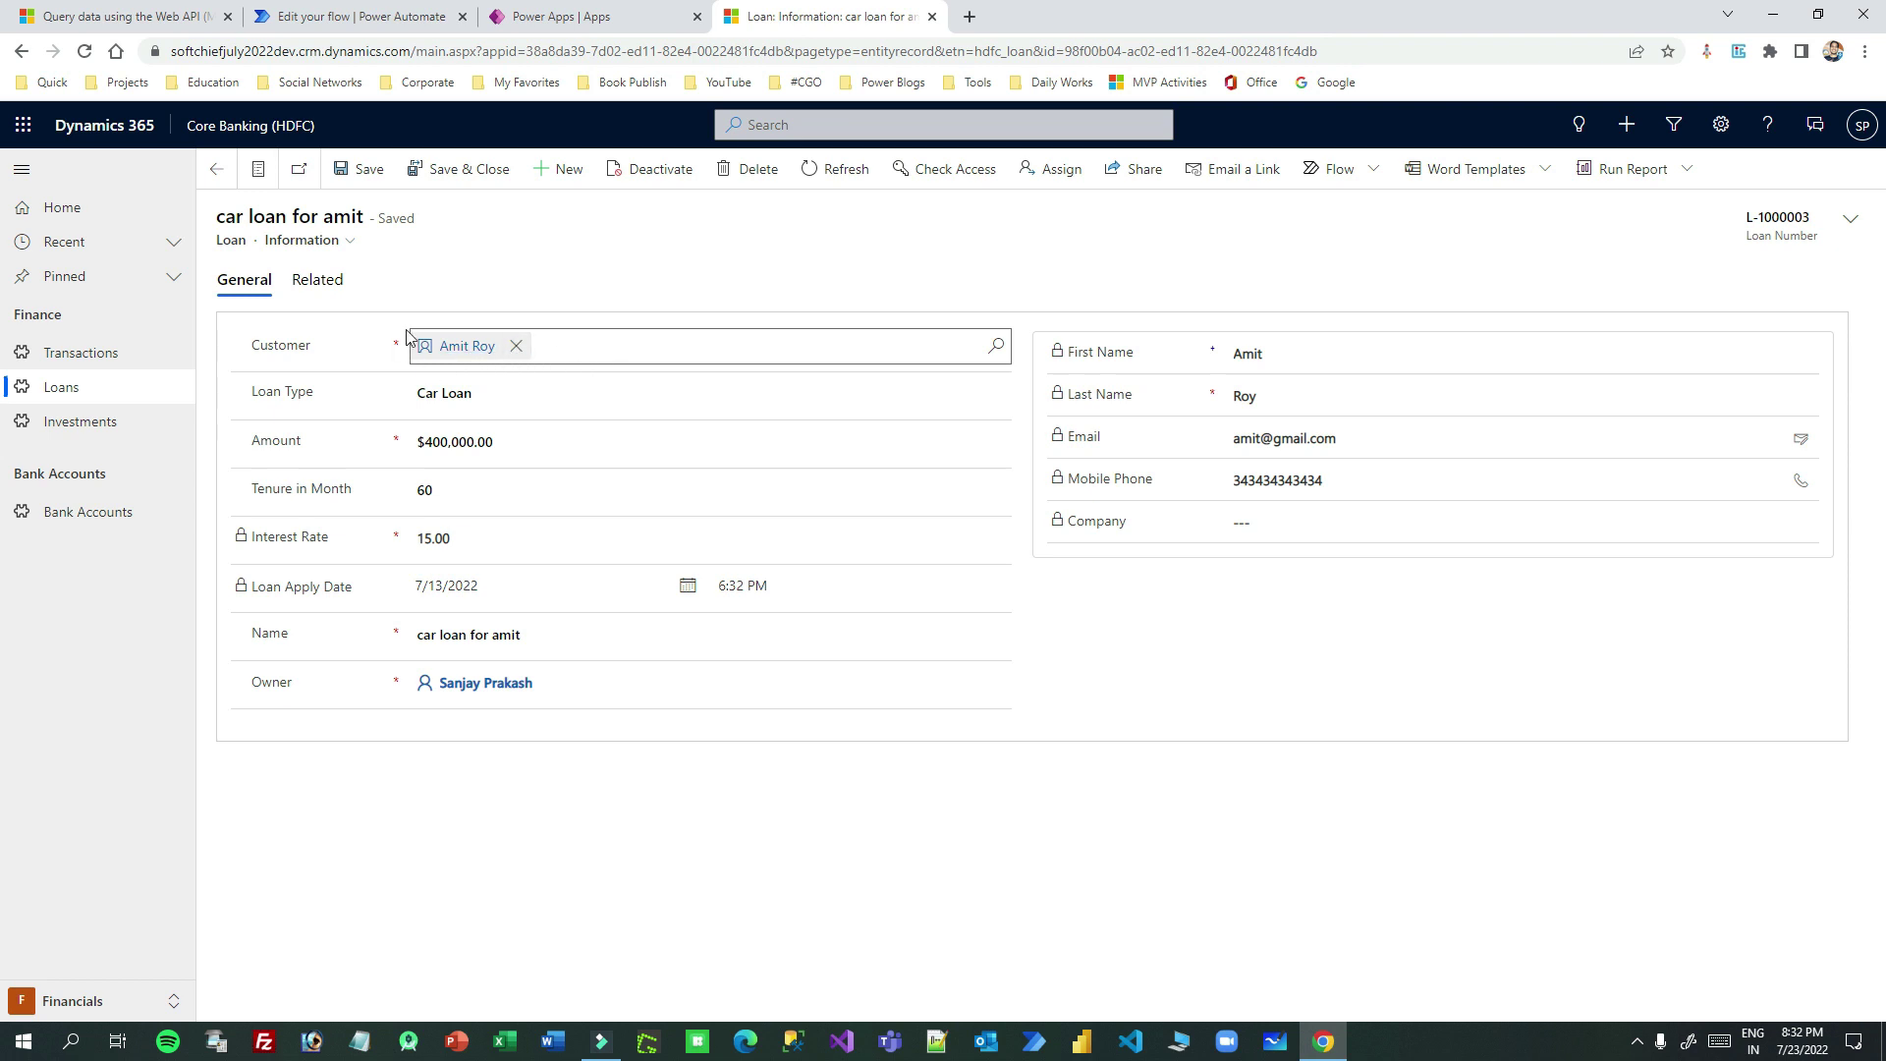
pyautogui.moveTo(484, 361)
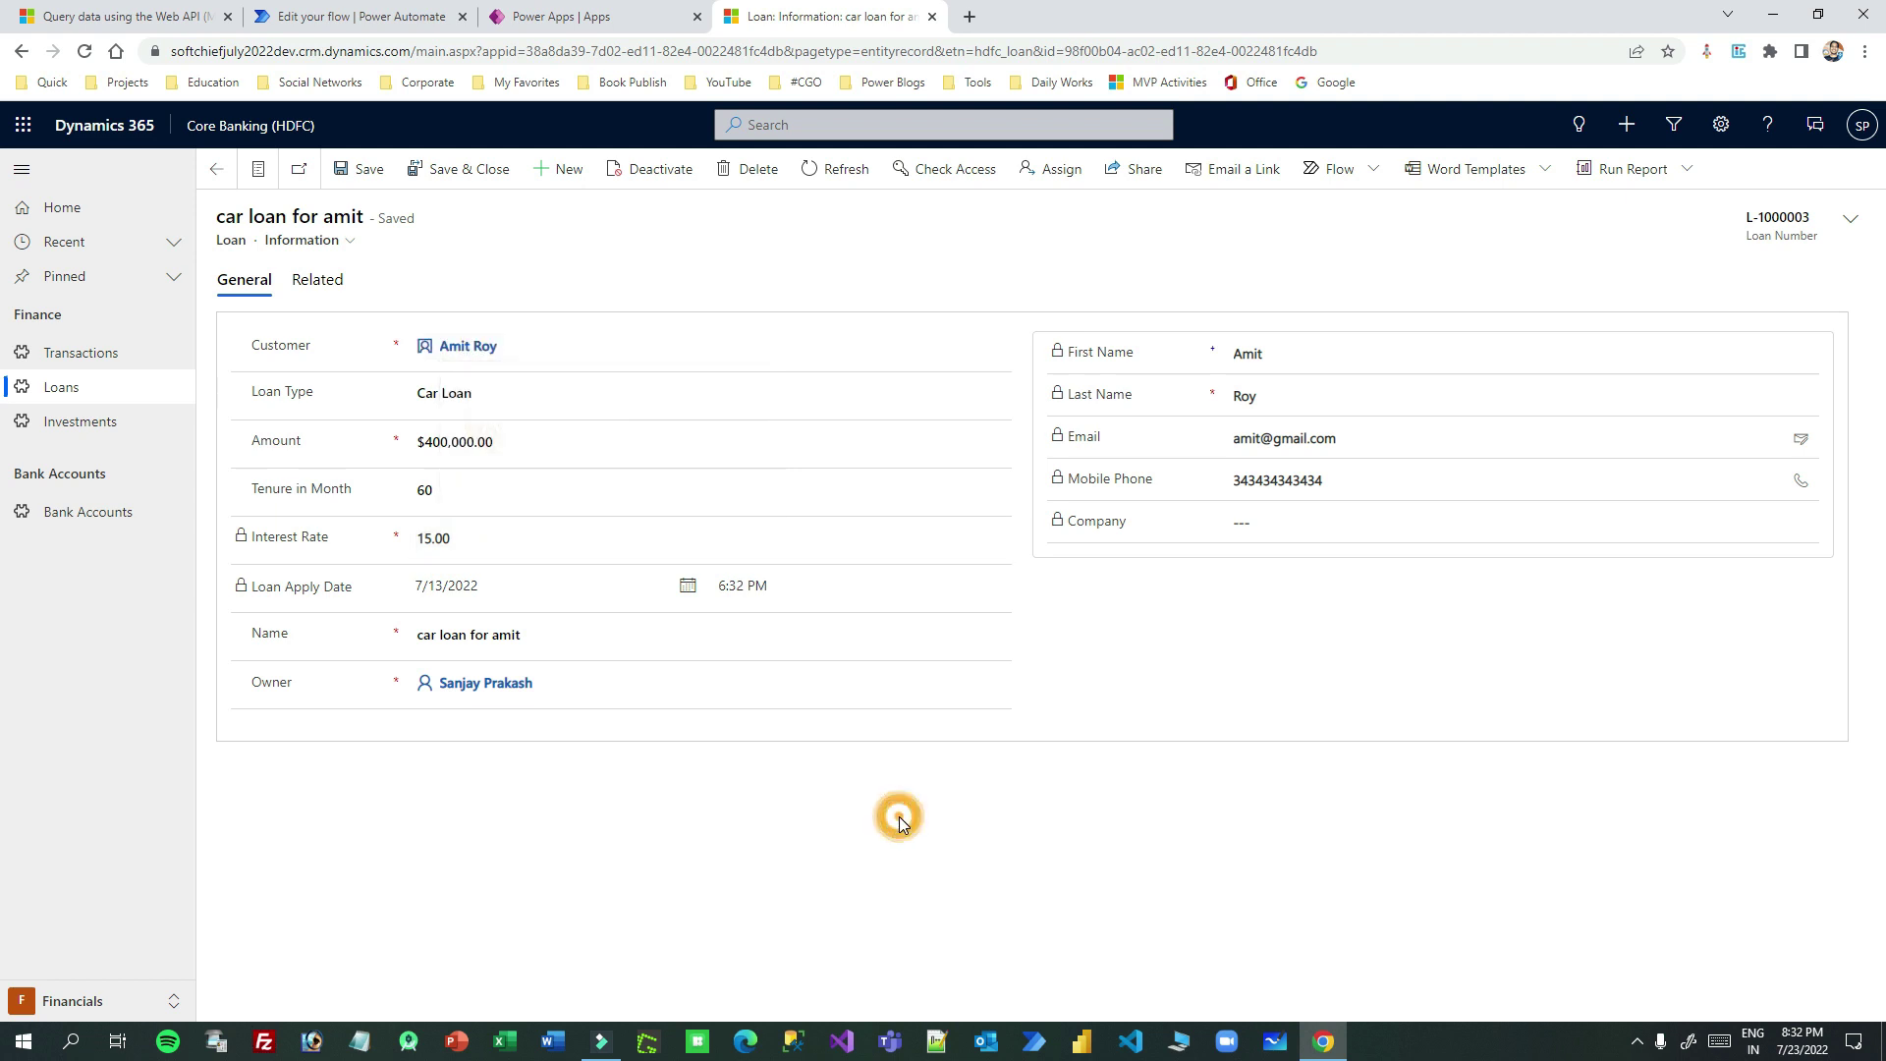
# Switch to the Power Automate flow and insert an HTTP action between the manual trigger and the existing HTTP action
pyautogui.click(378, 15)
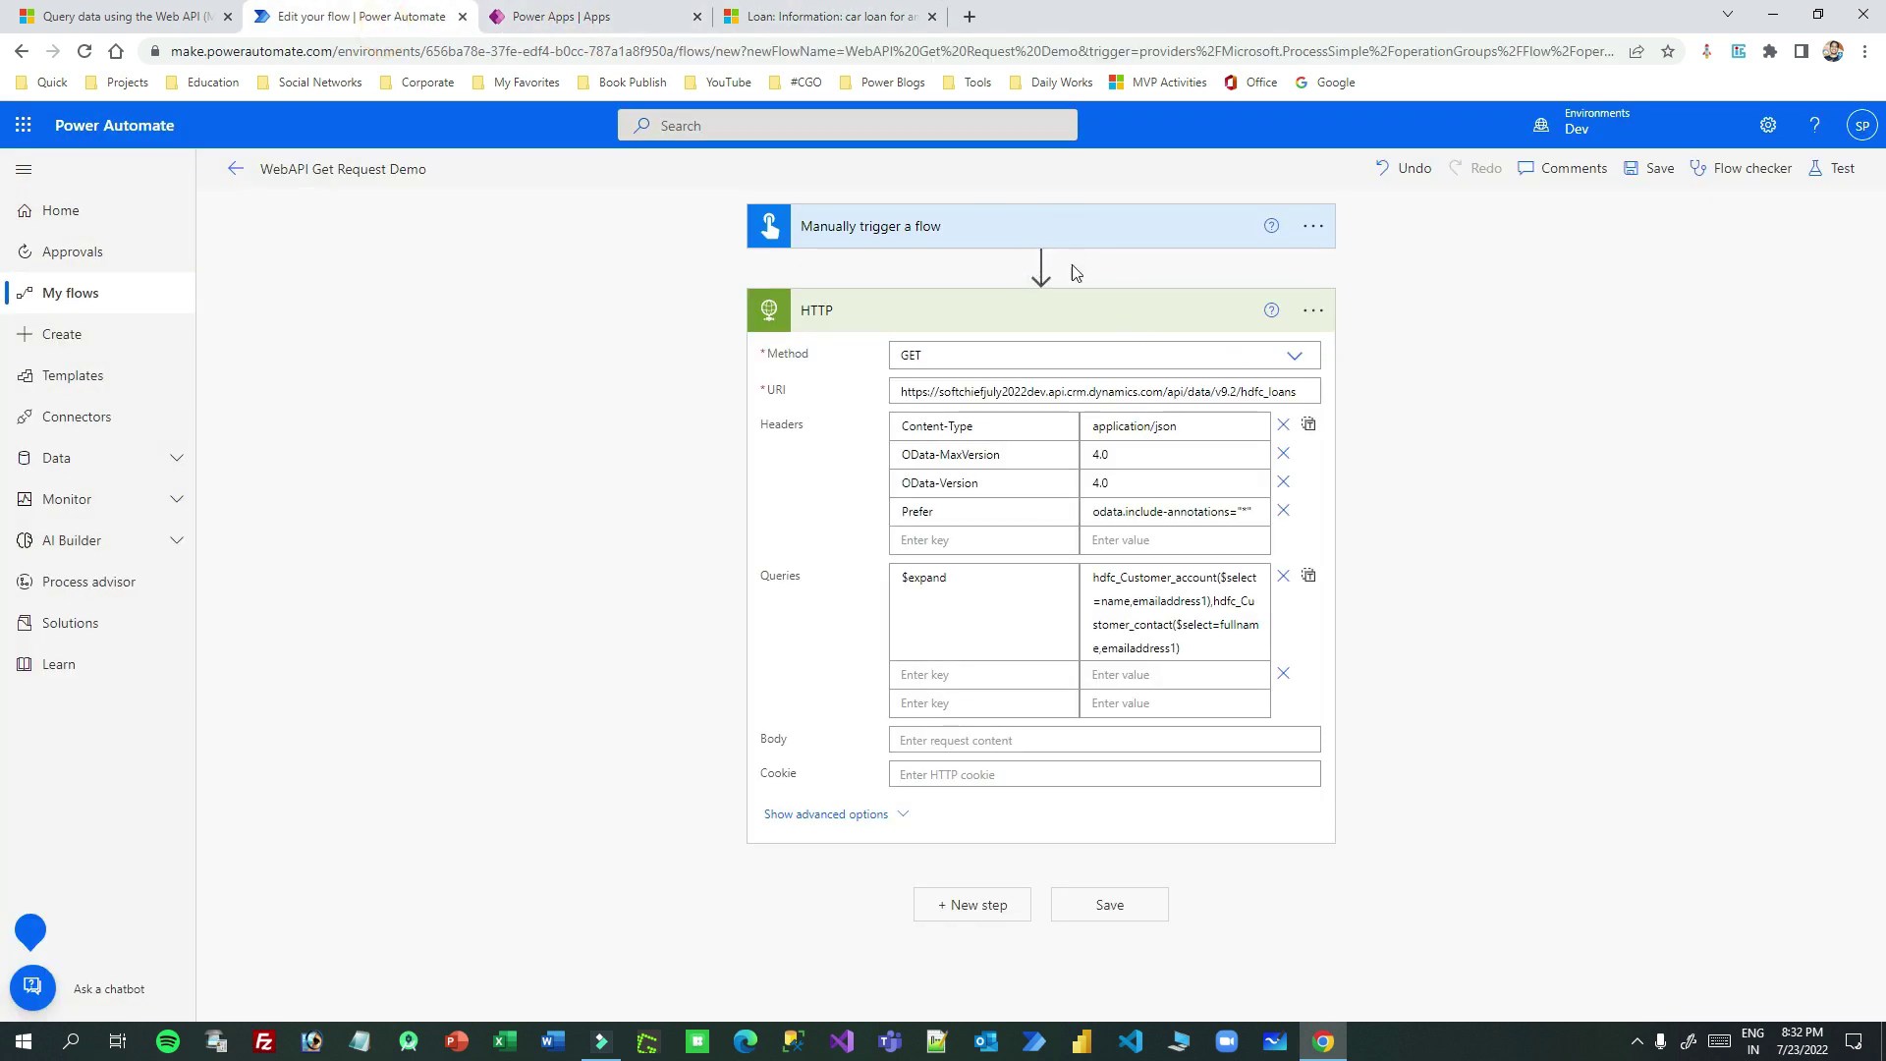
pyautogui.click(992, 233)
pyautogui.click(1050, 230)
pyautogui.click(1041, 265)
pyautogui.click(1047, 293)
pyautogui.write('http')
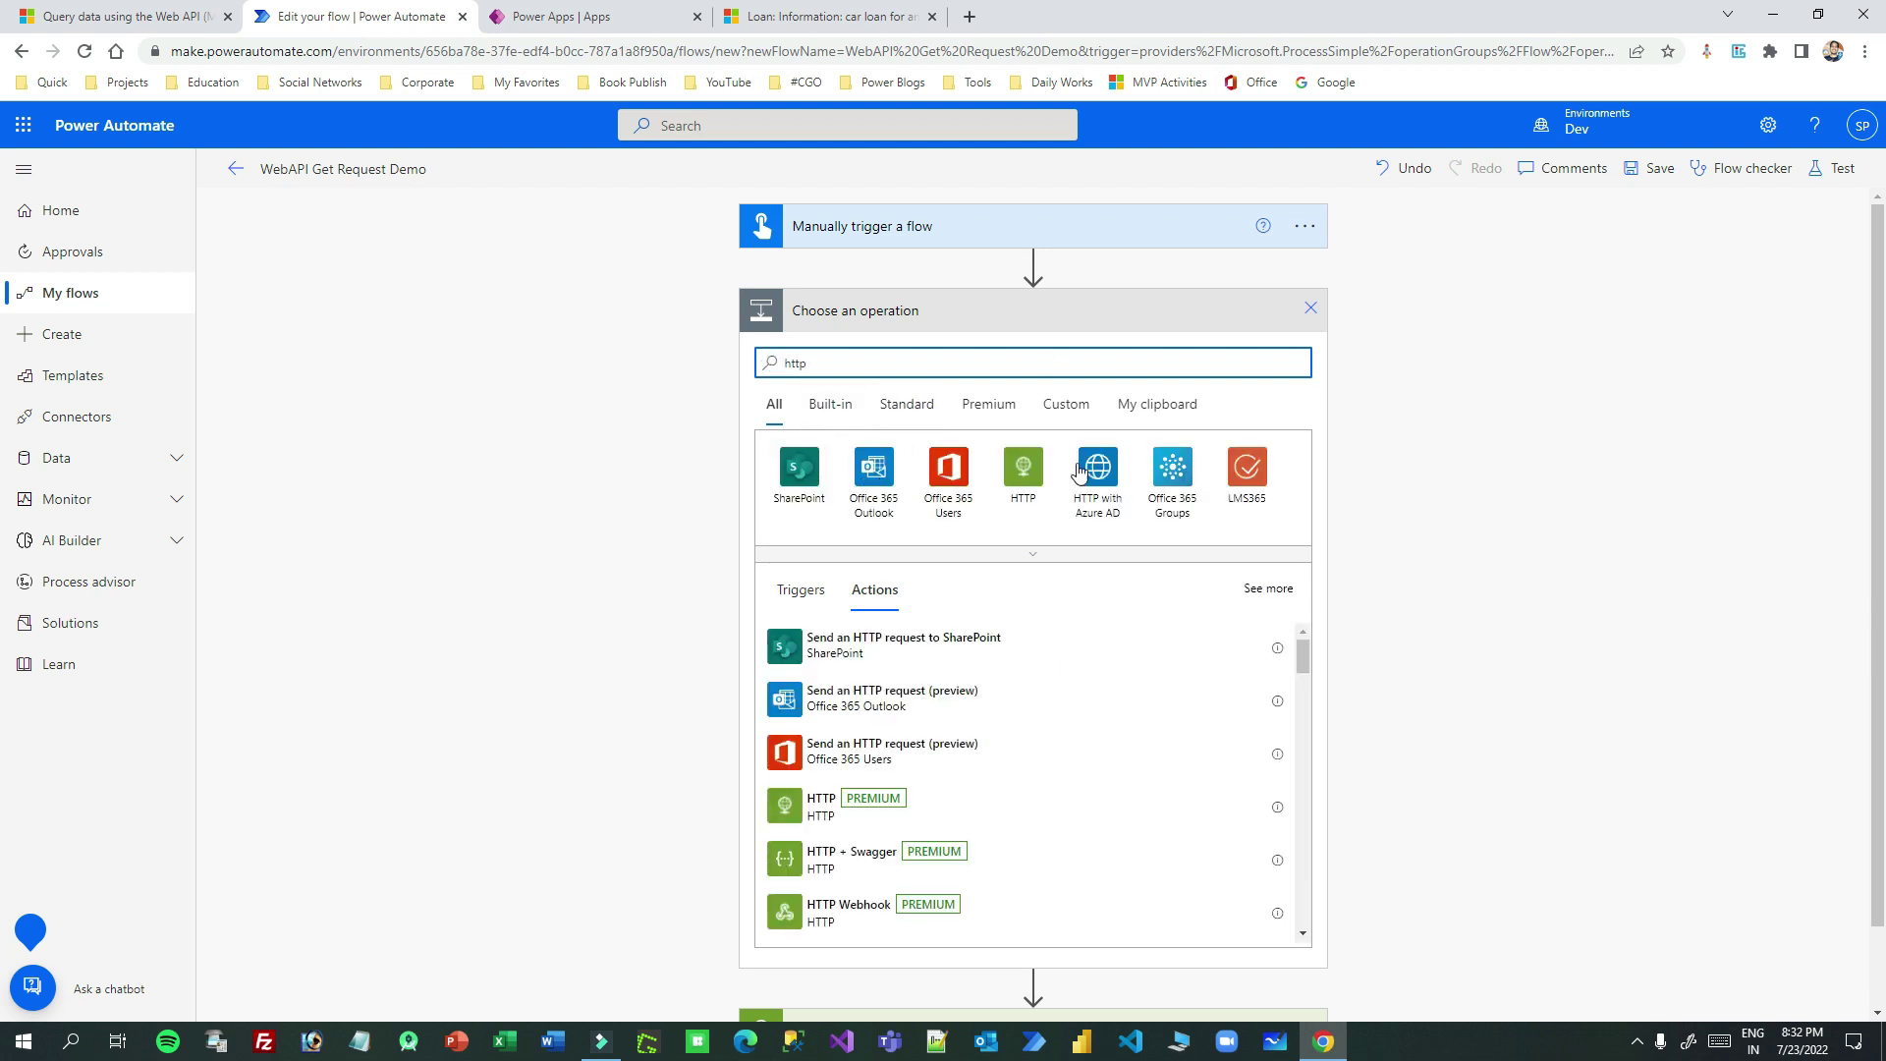
pyautogui.click(1014, 478)
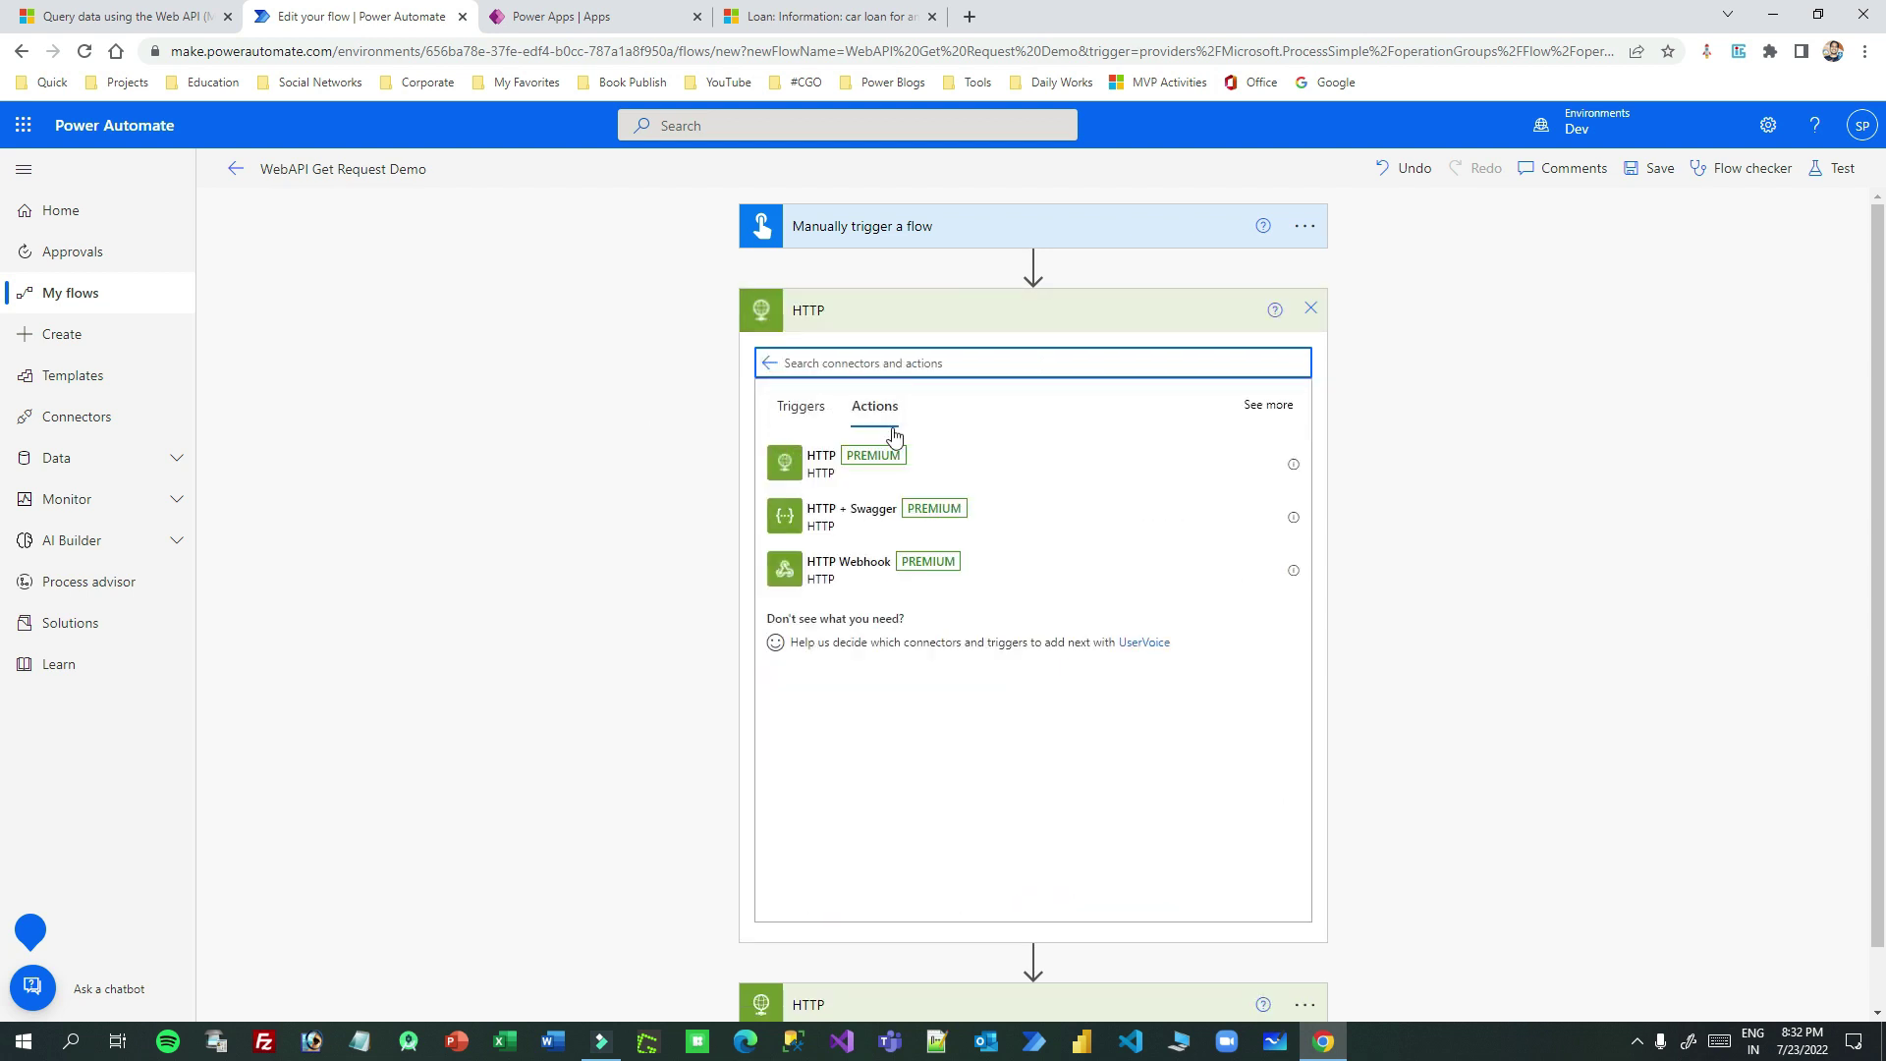
pyautogui.click(864, 469)
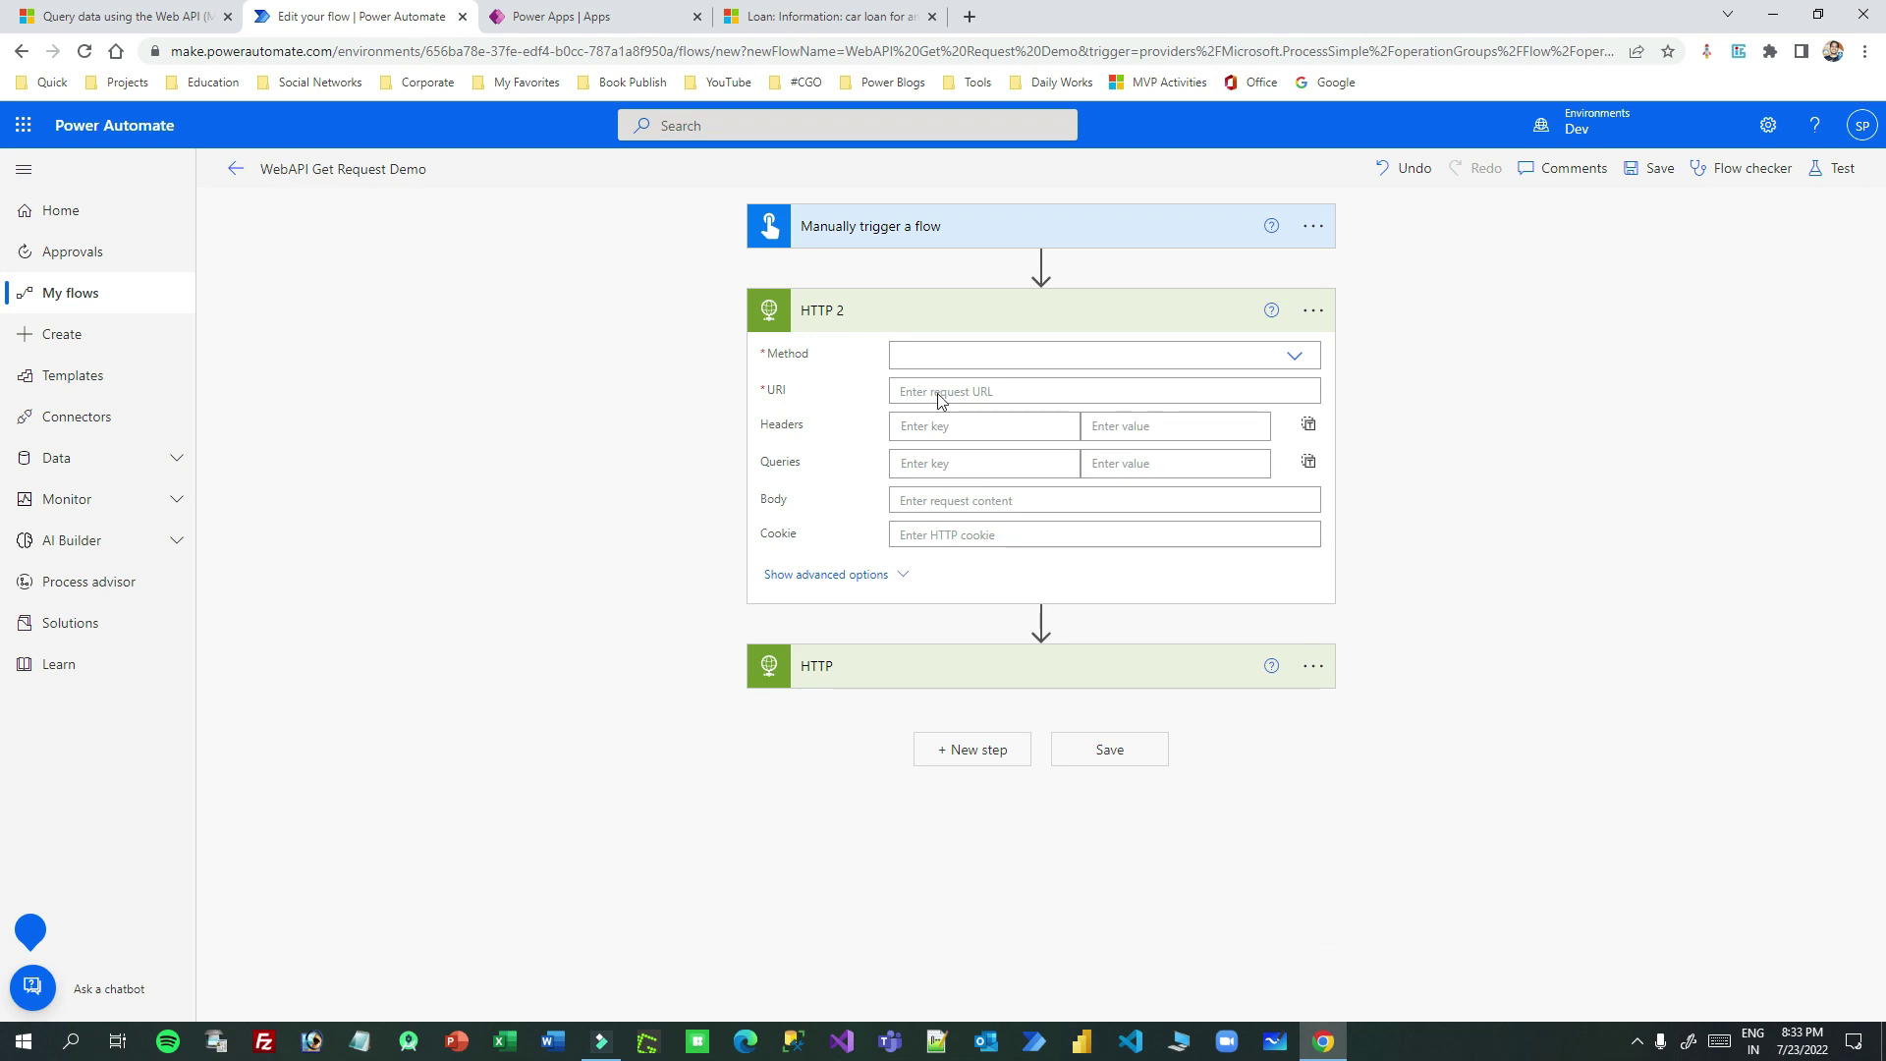
# Delete the empty HTTP 2 action from the flow
pyautogui.click(1313, 310)
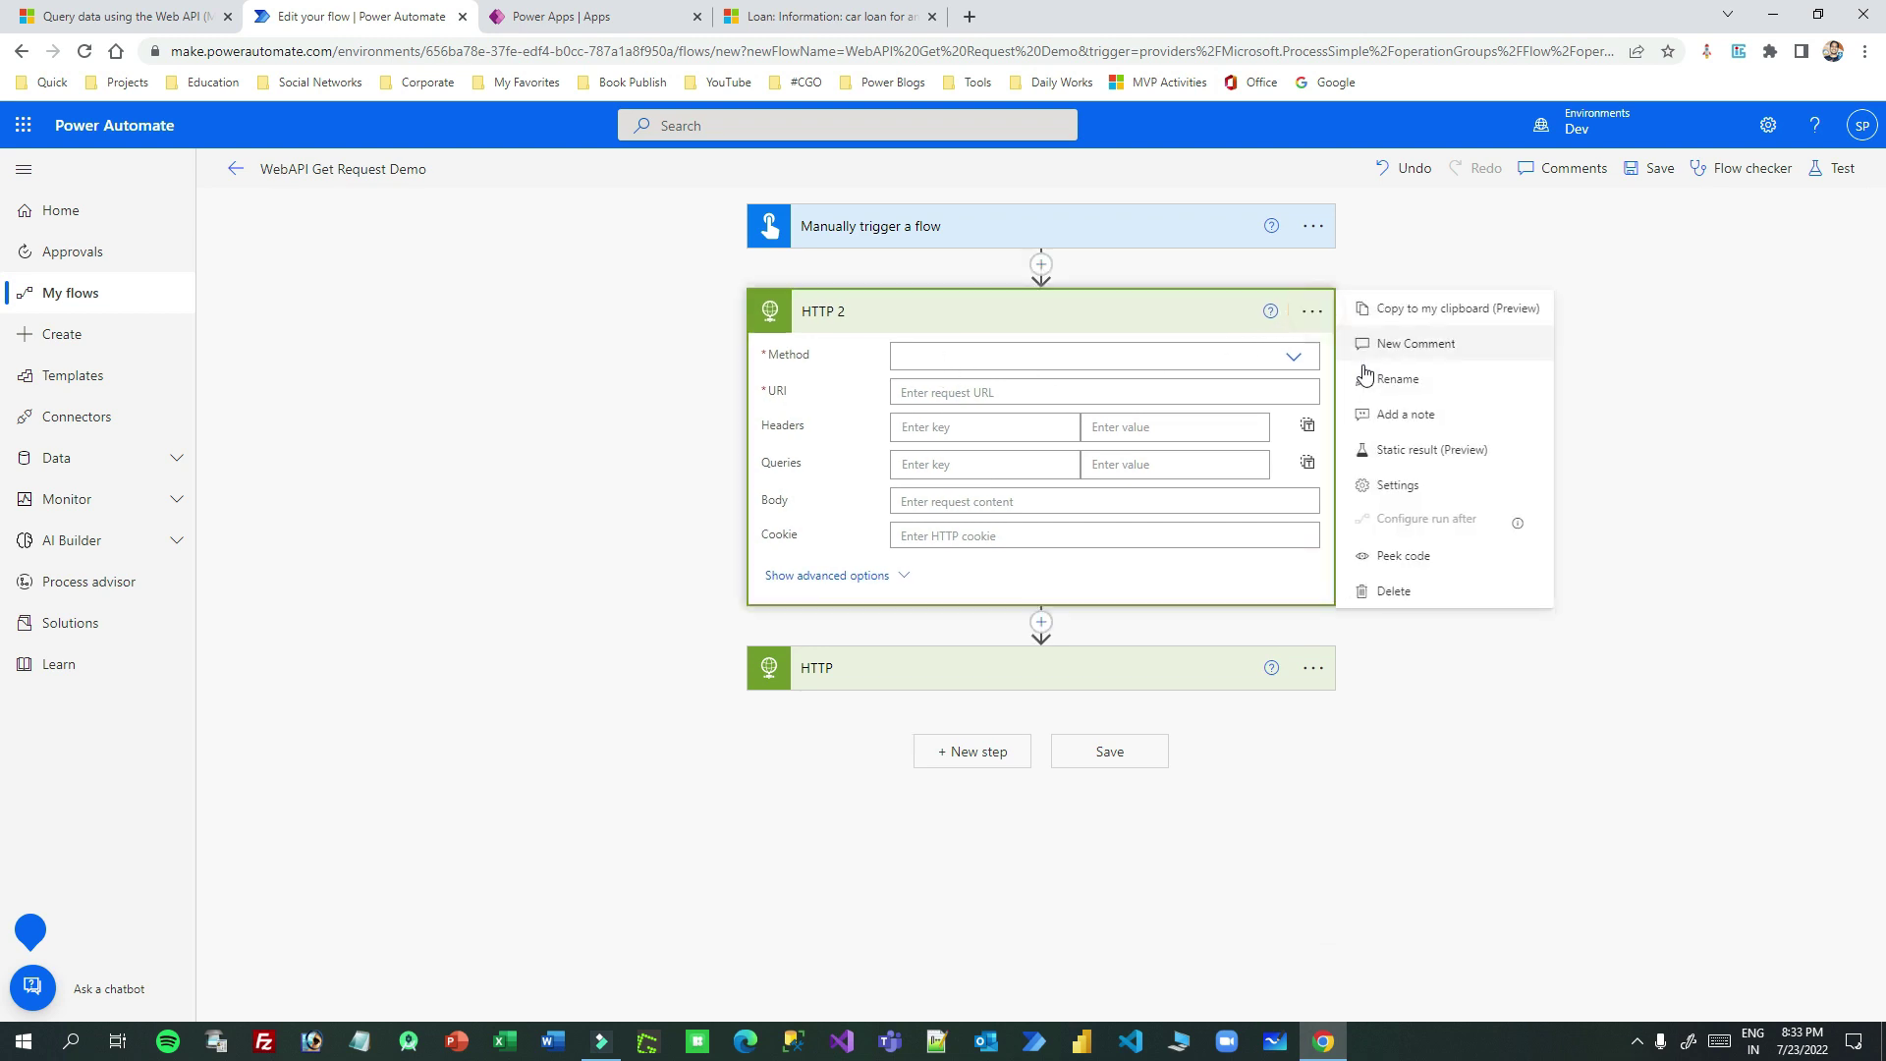
pyautogui.click(1408, 590)
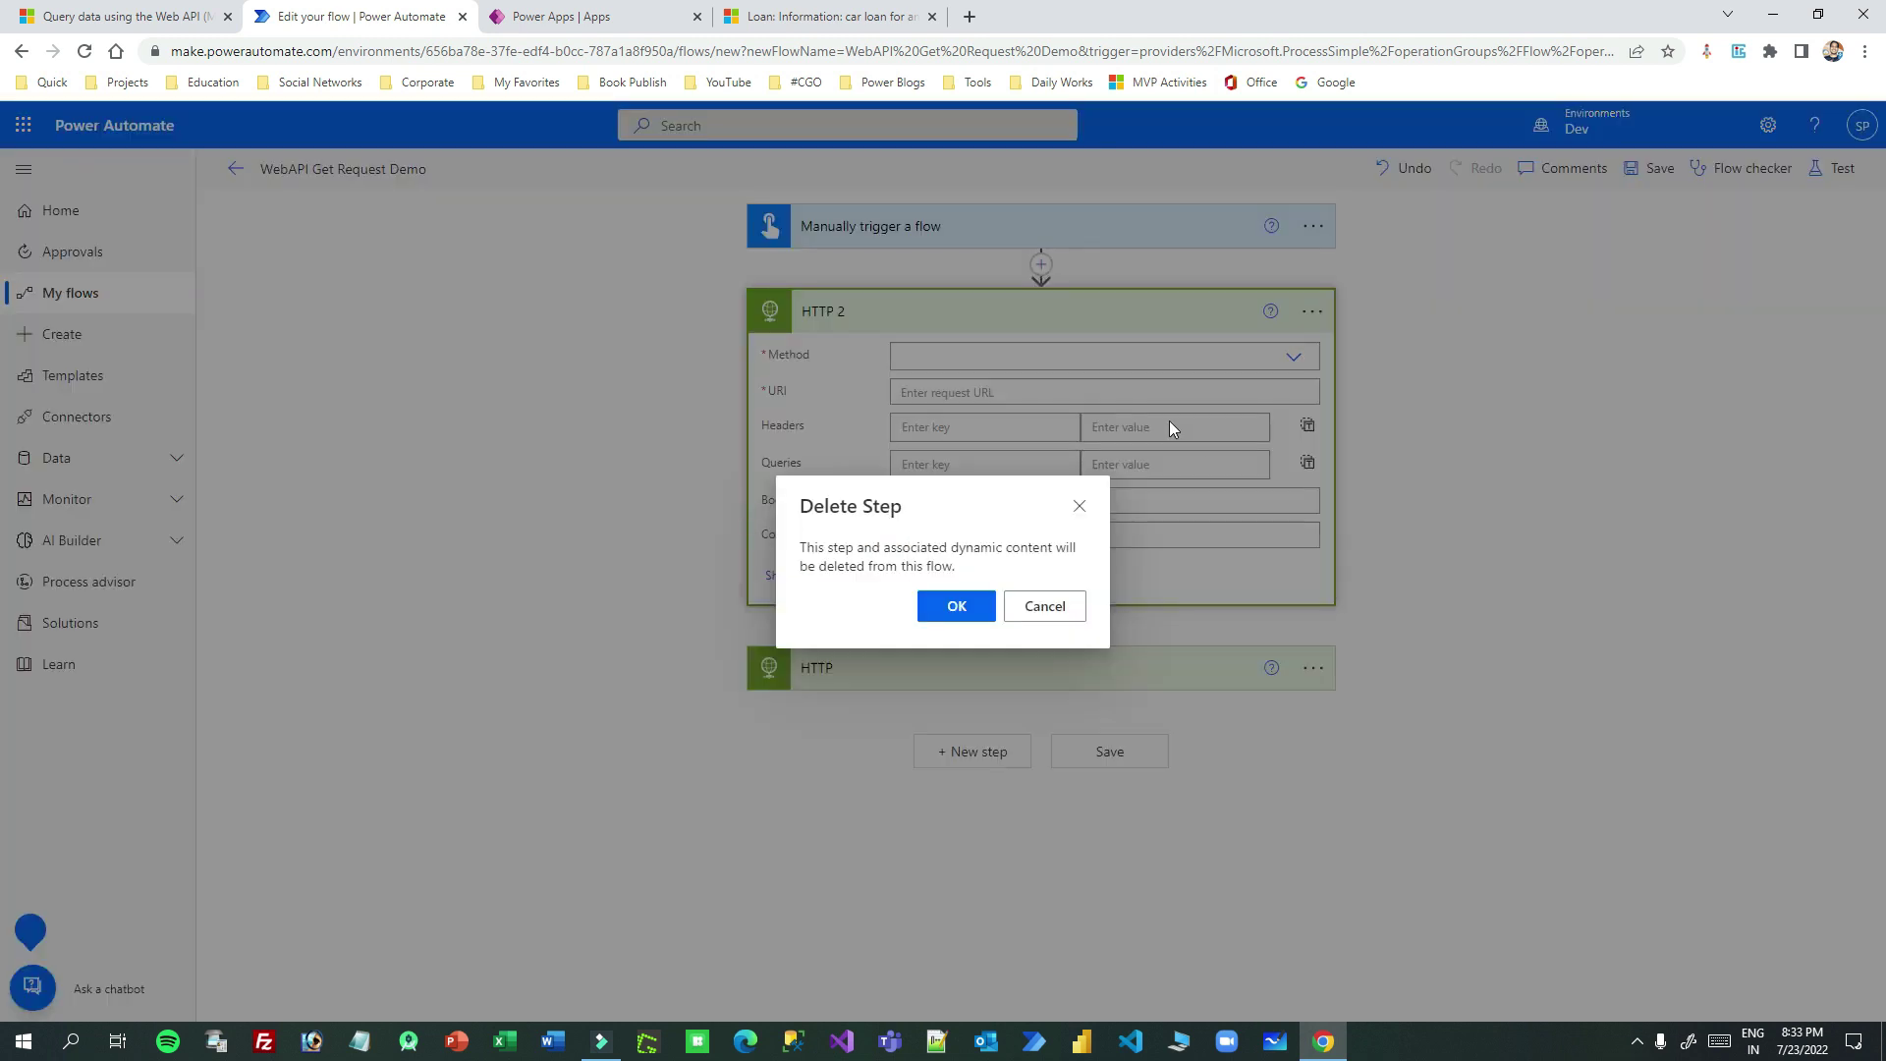
pyautogui.click(952, 605)
# Expand the remaining HTTP action to inspect its URI, and look up the Web API endpoint in the Power Apps developer resources
pyautogui.click(970, 311)
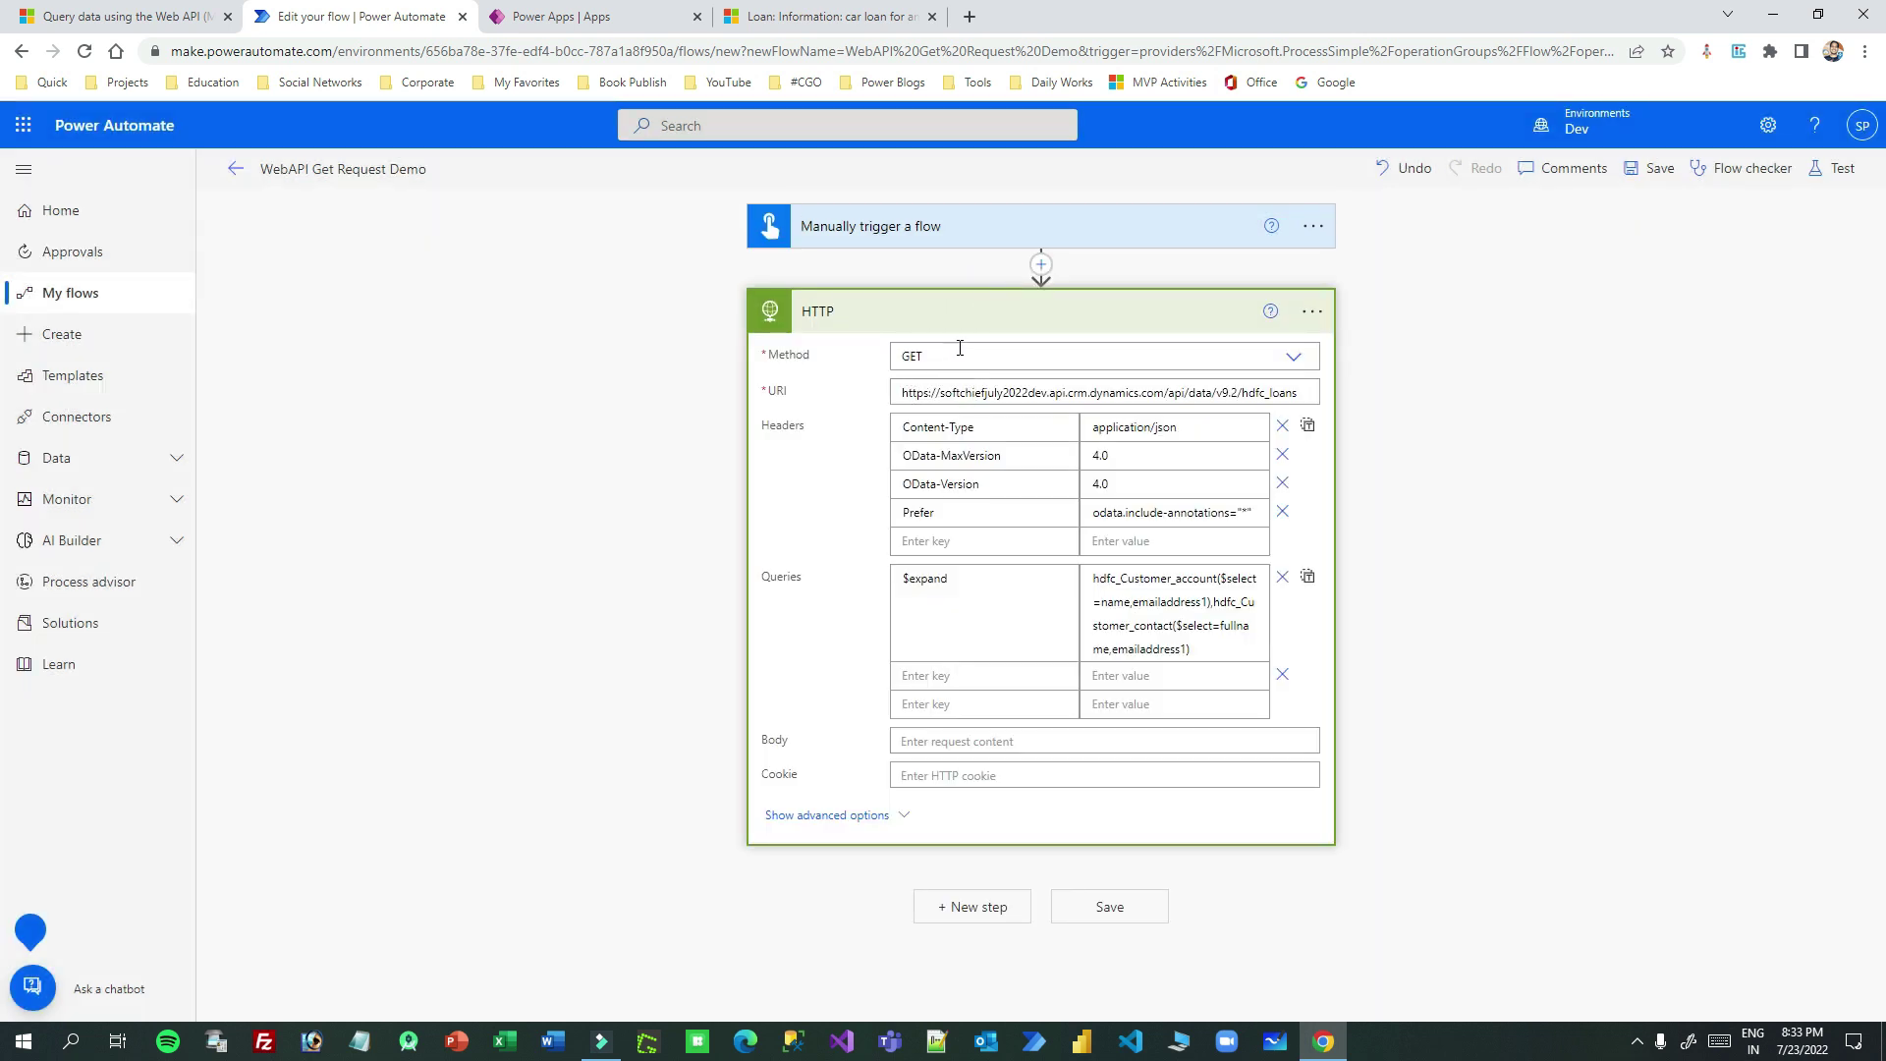
pyautogui.moveTo(914, 392); pyautogui.dragTo(1243, 395)
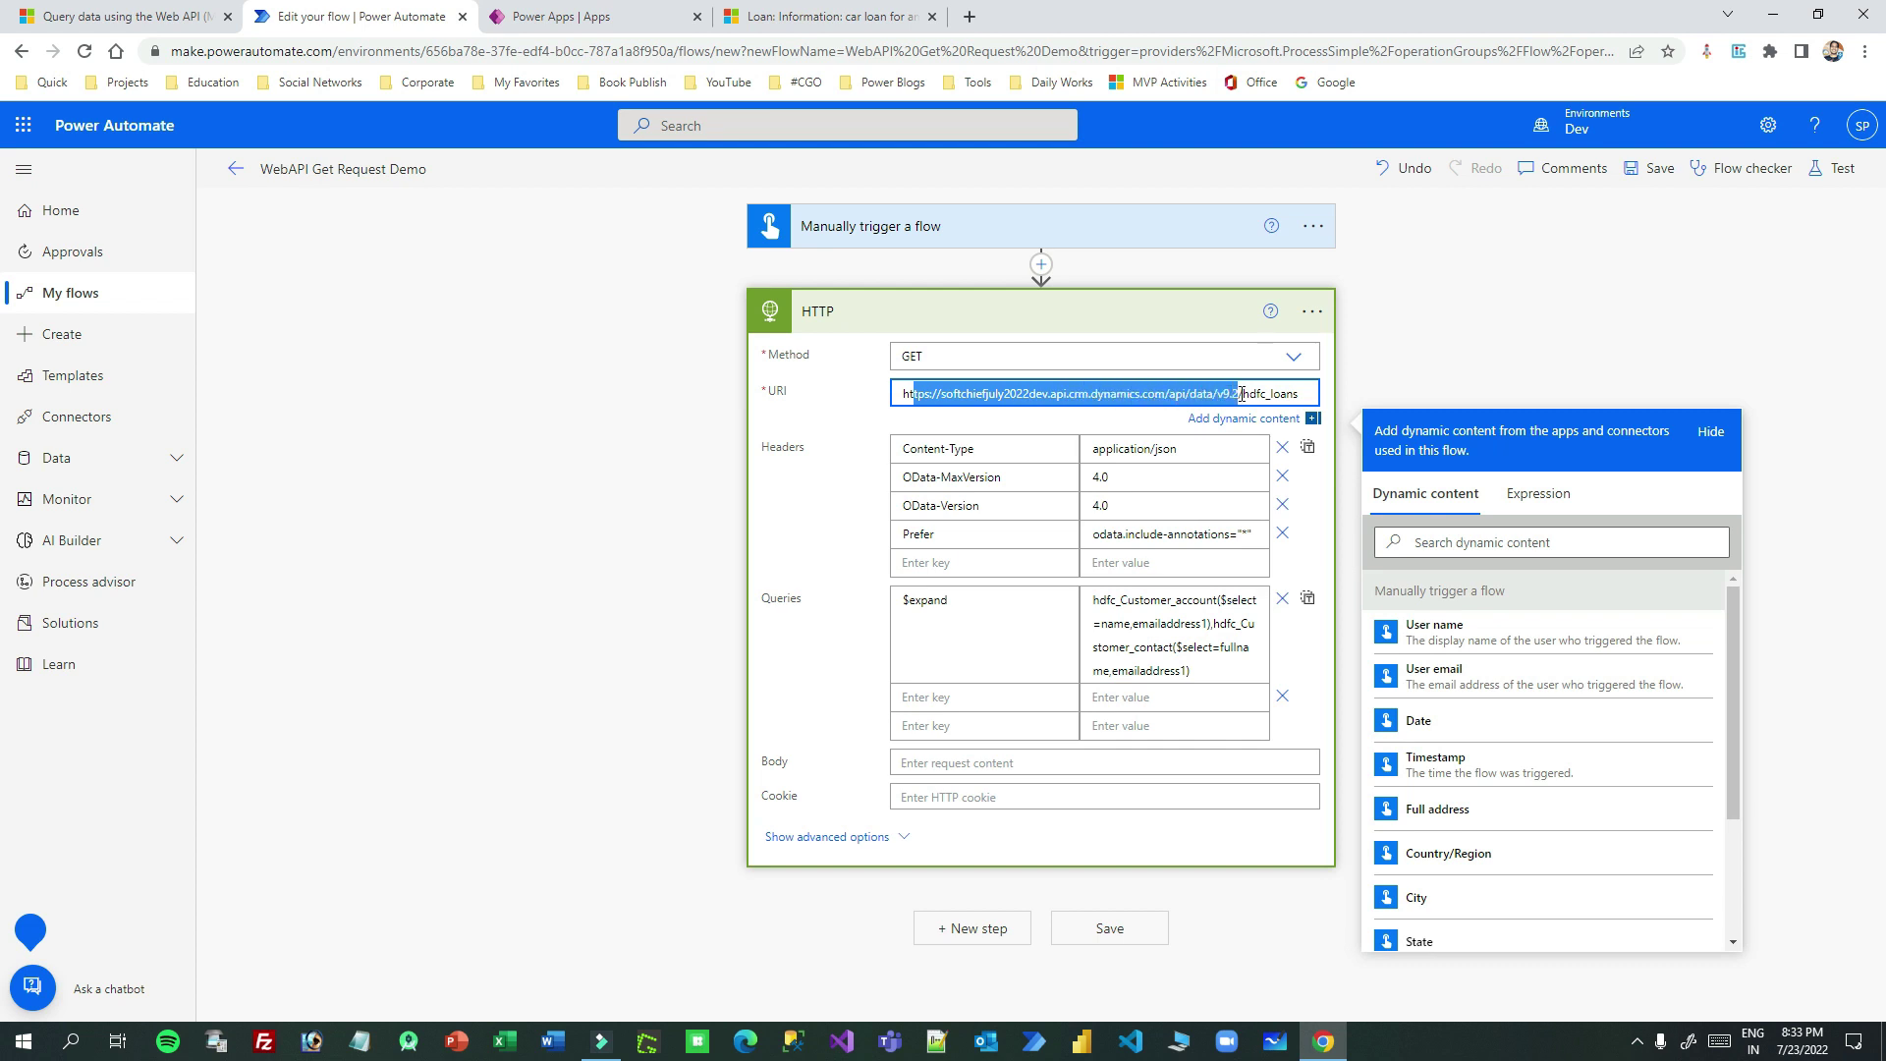
pyautogui.click(555, 17)
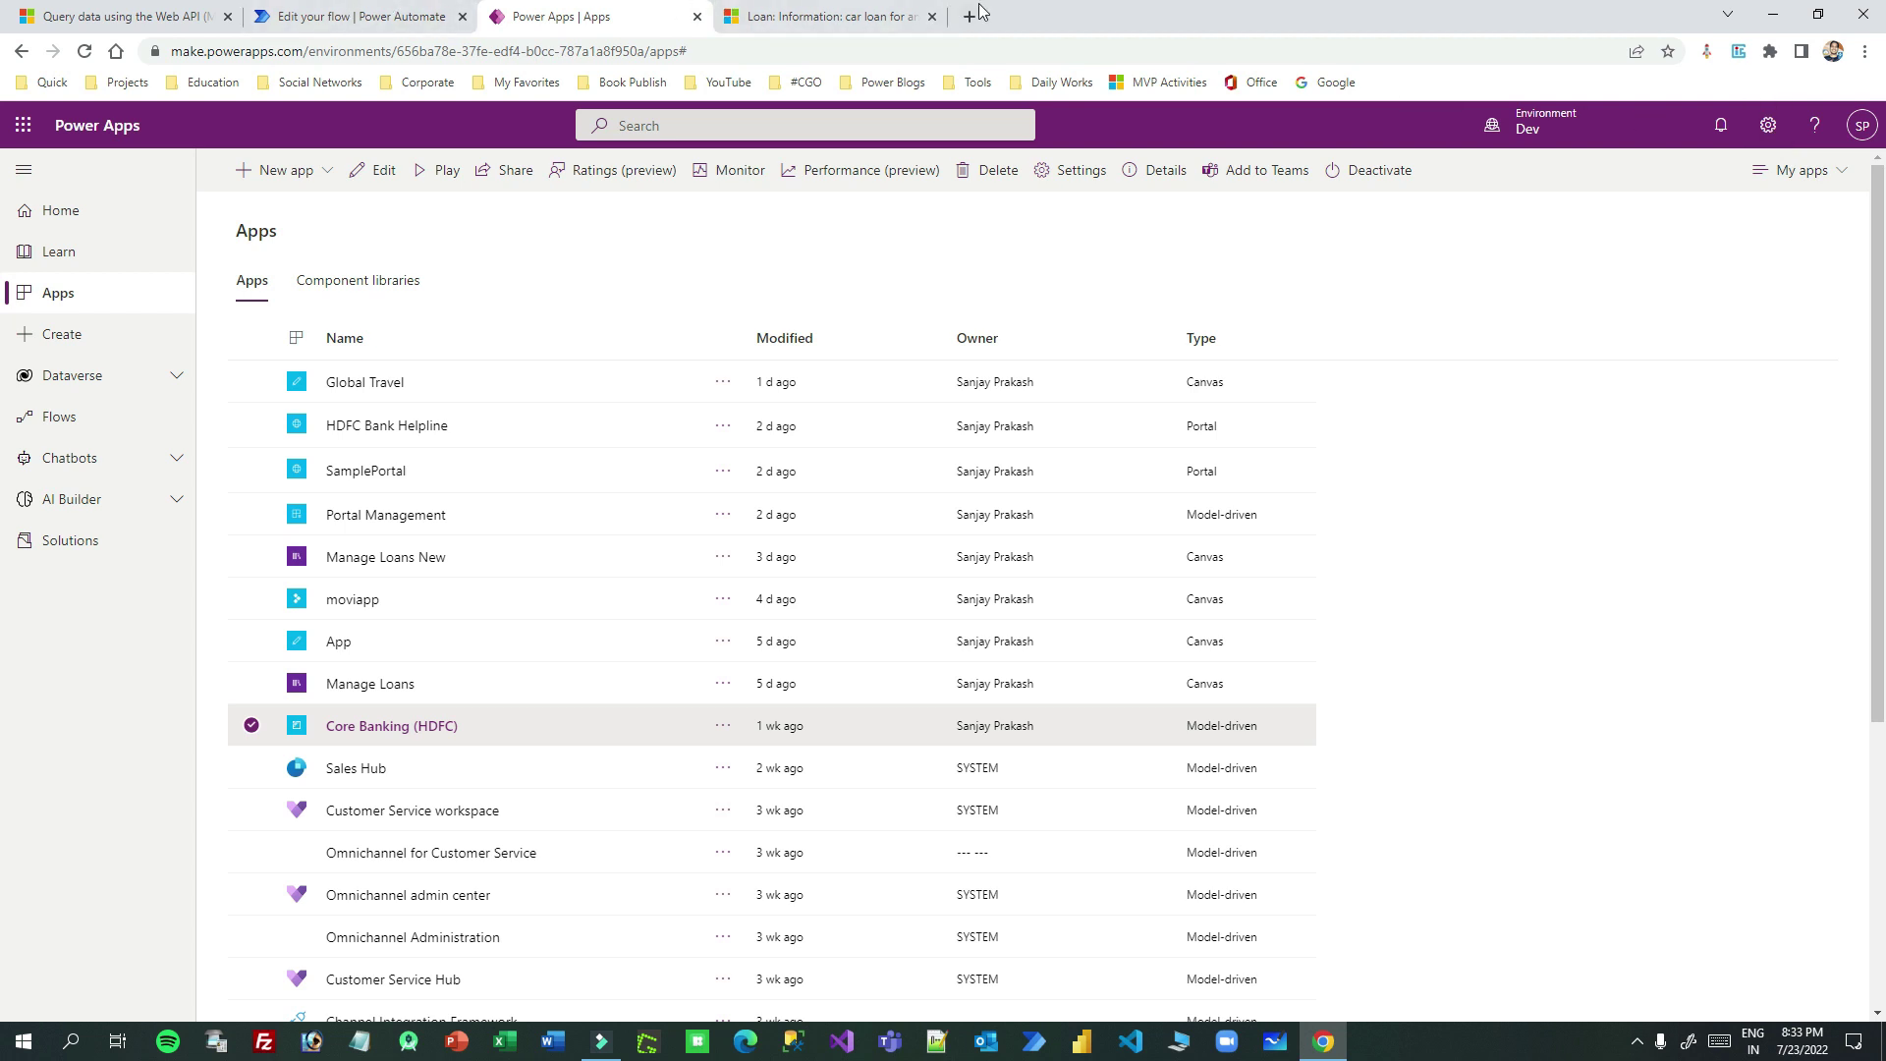
pyautogui.click(1767, 125)
pyautogui.click(1659, 354)
pyautogui.moveTo(1282, 439); pyautogui.dragTo(1736, 439)
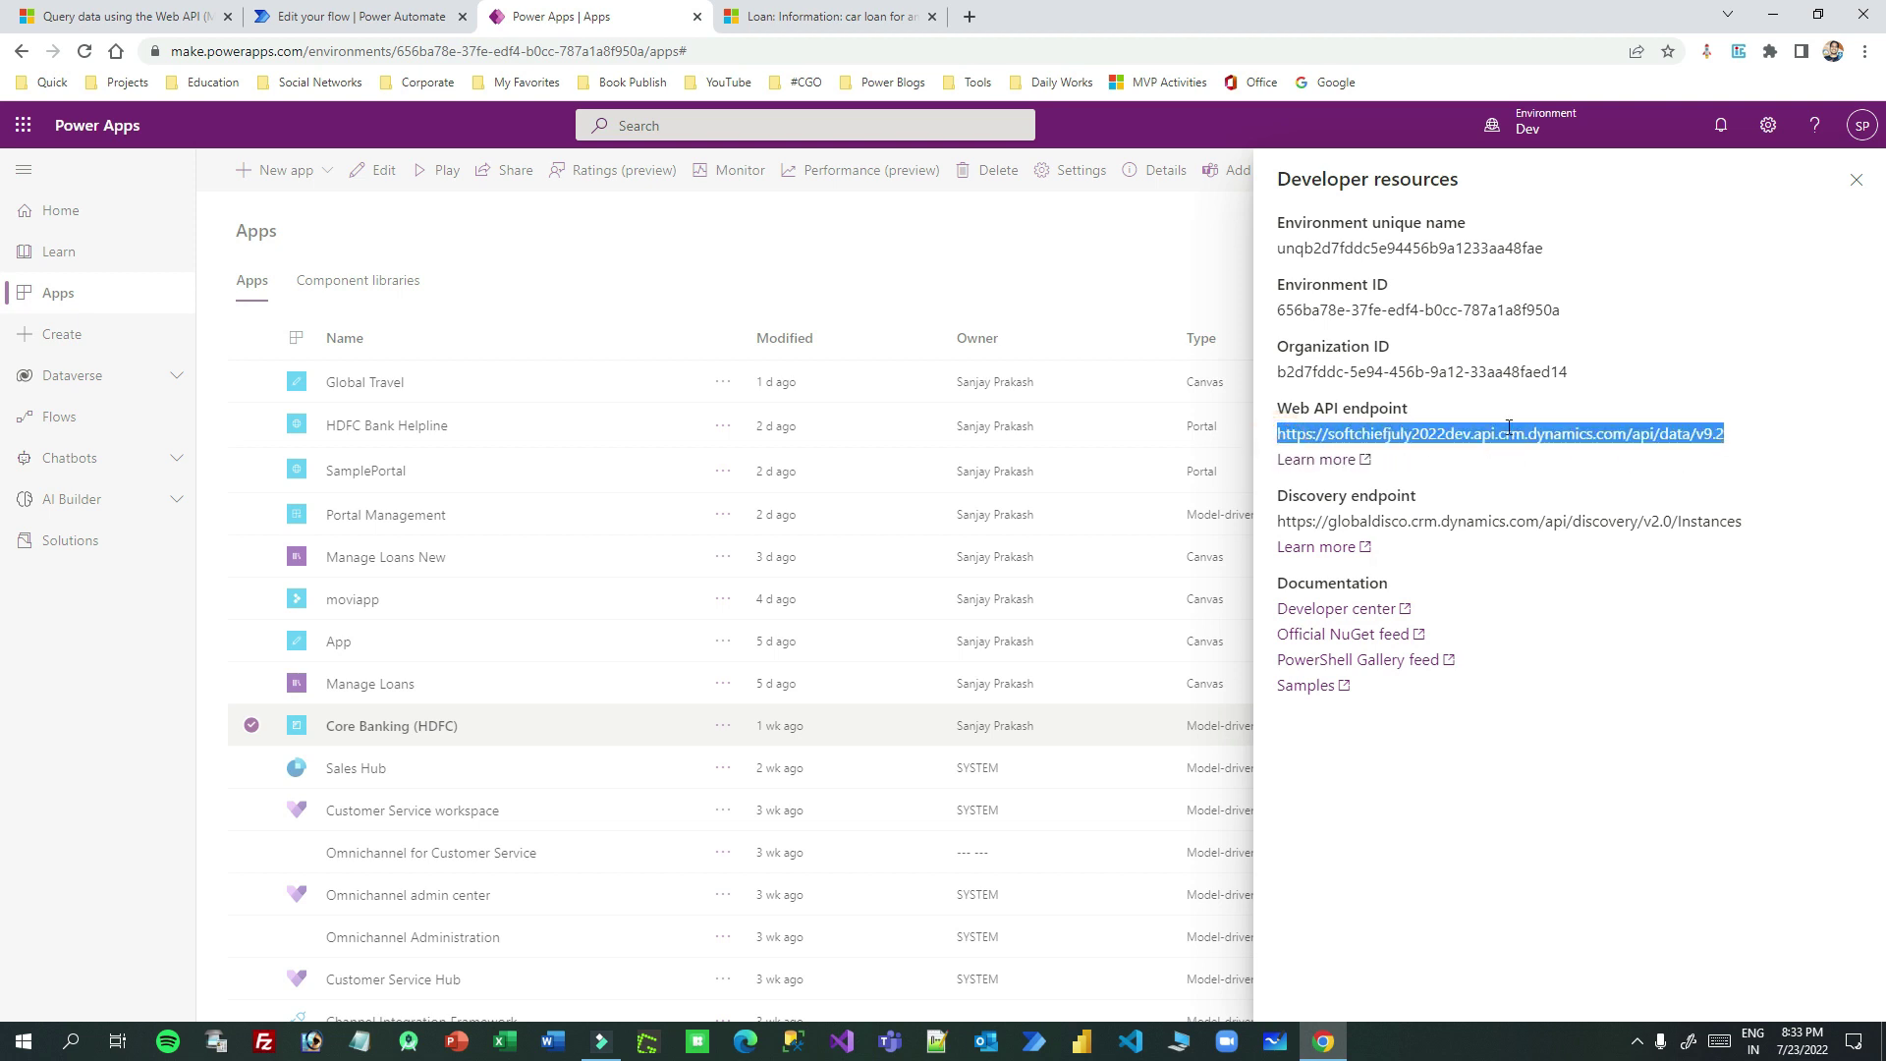
pyautogui.click(1855, 181)
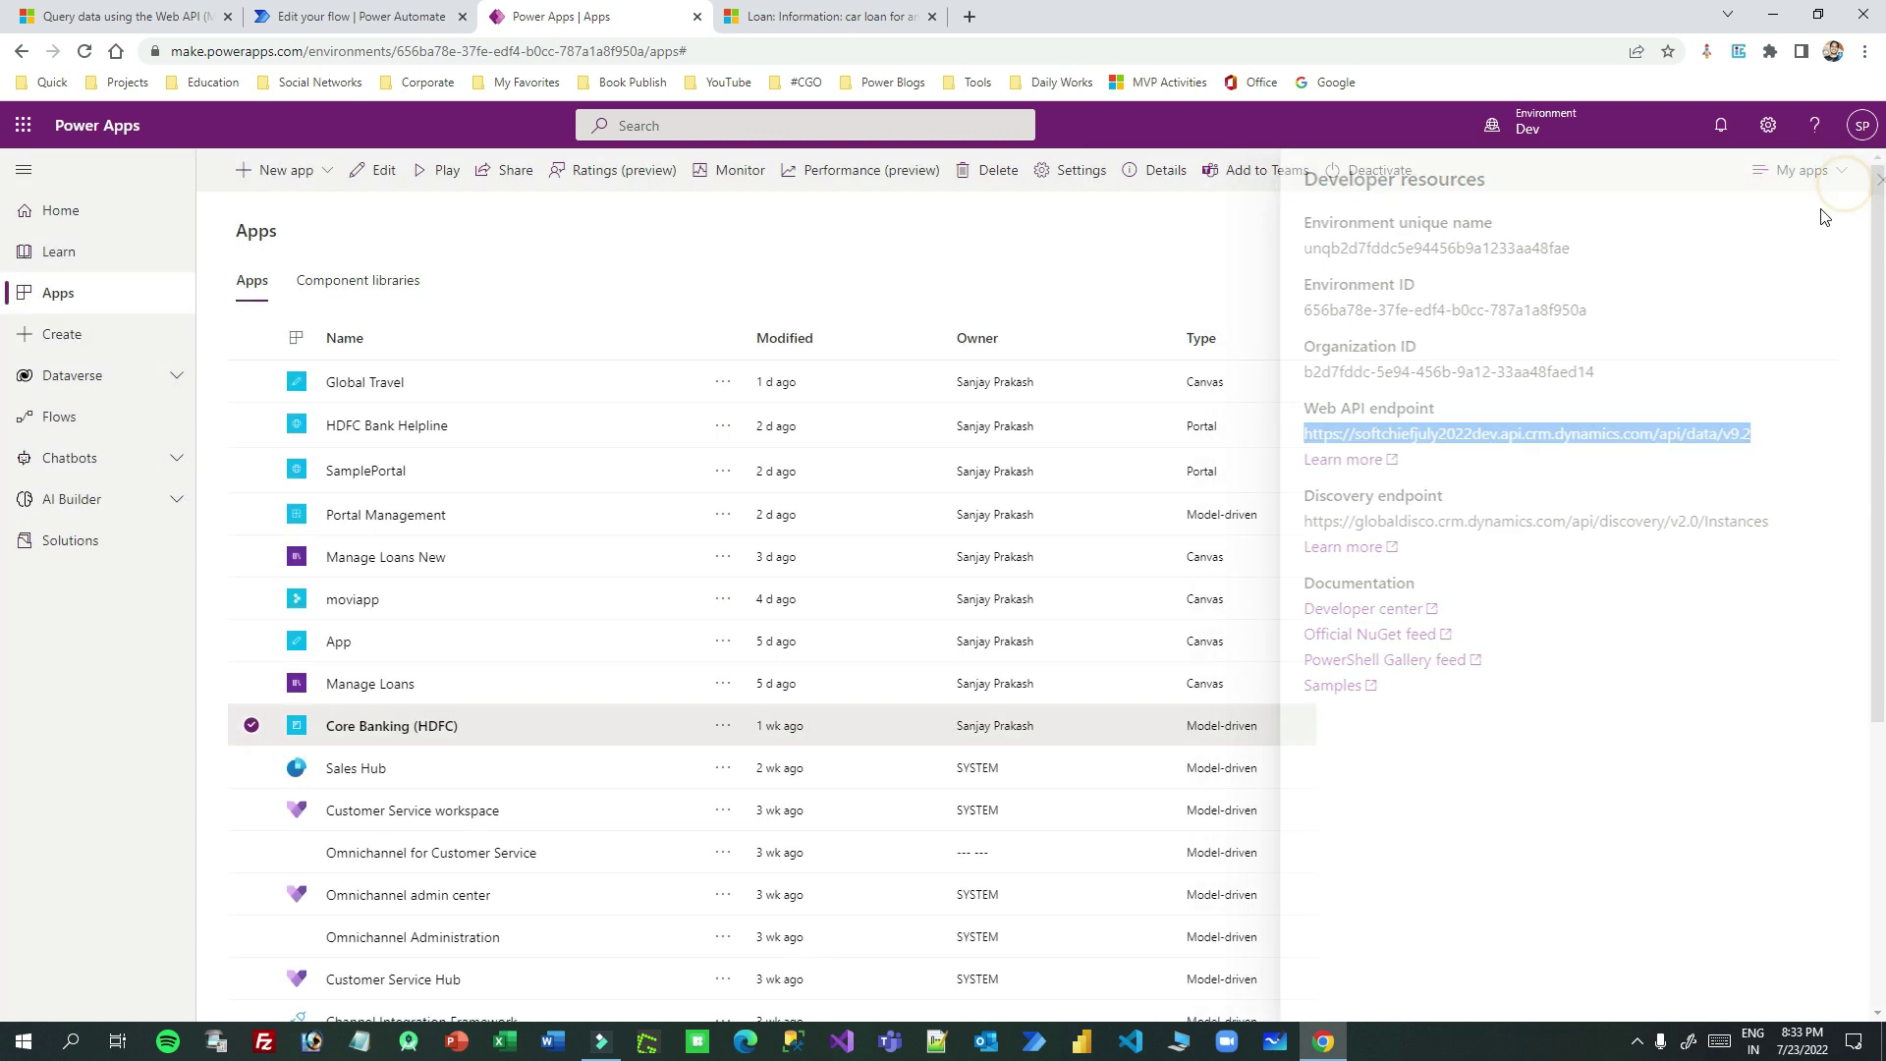
# Return to the Power Automate flow and examine the base endpoint and the hdfc_loans table name in the HTTP action's URI
pyautogui.click(791, 12)
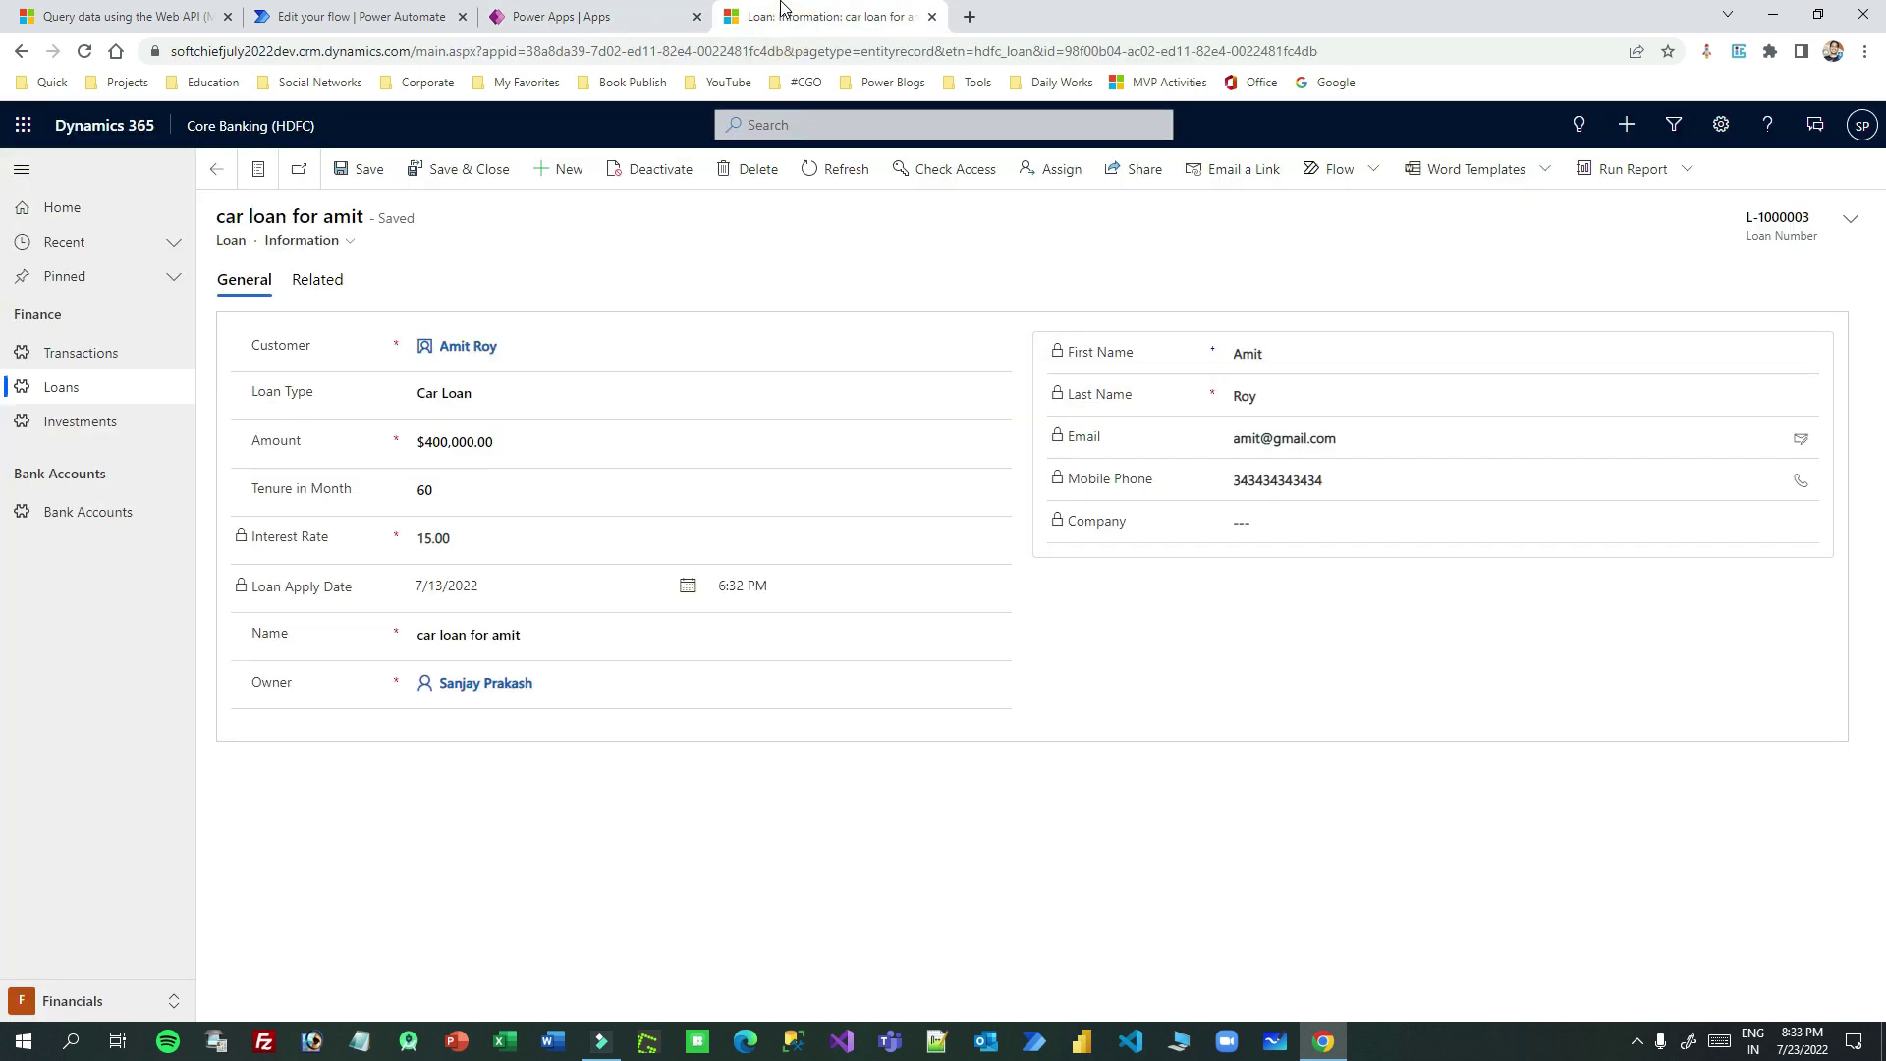
pyautogui.click(385, 17)
pyautogui.moveTo(1238, 393); pyautogui.dragTo(894, 385)
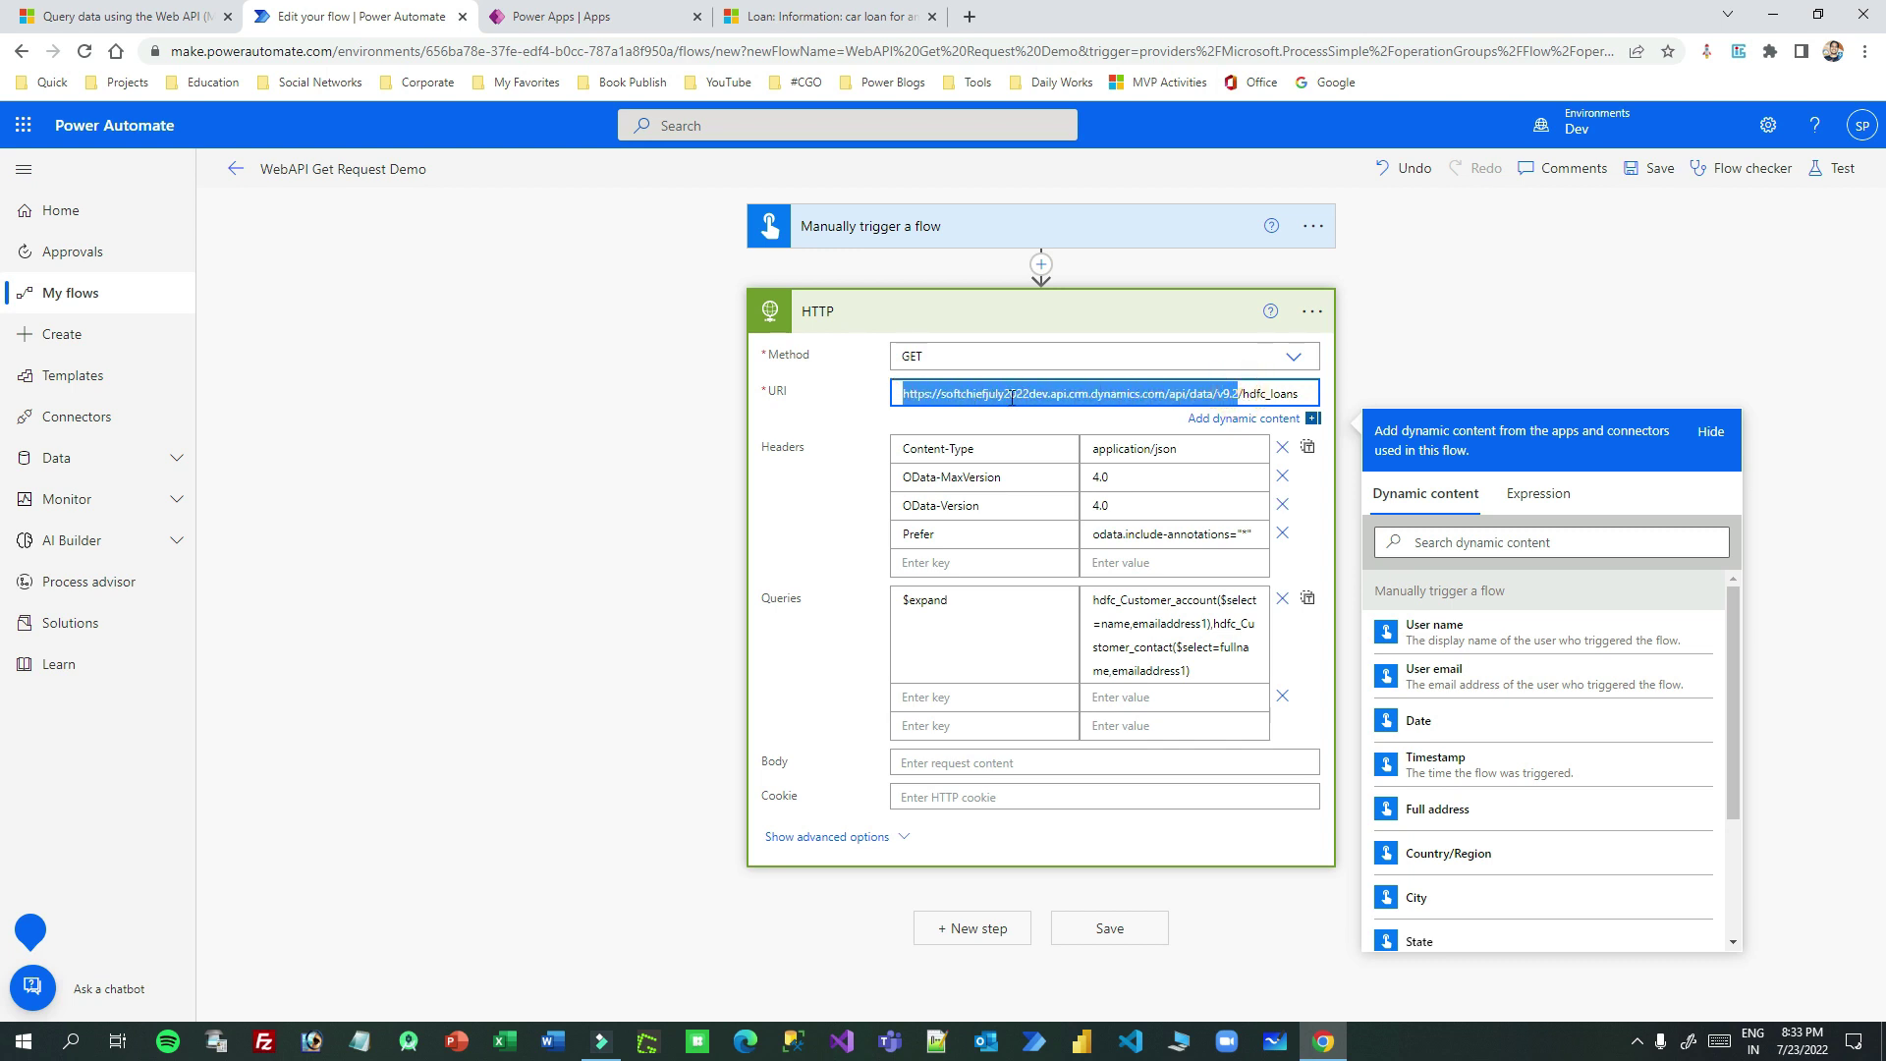
pyautogui.moveTo(1244, 395); pyautogui.dragTo(1302, 395)
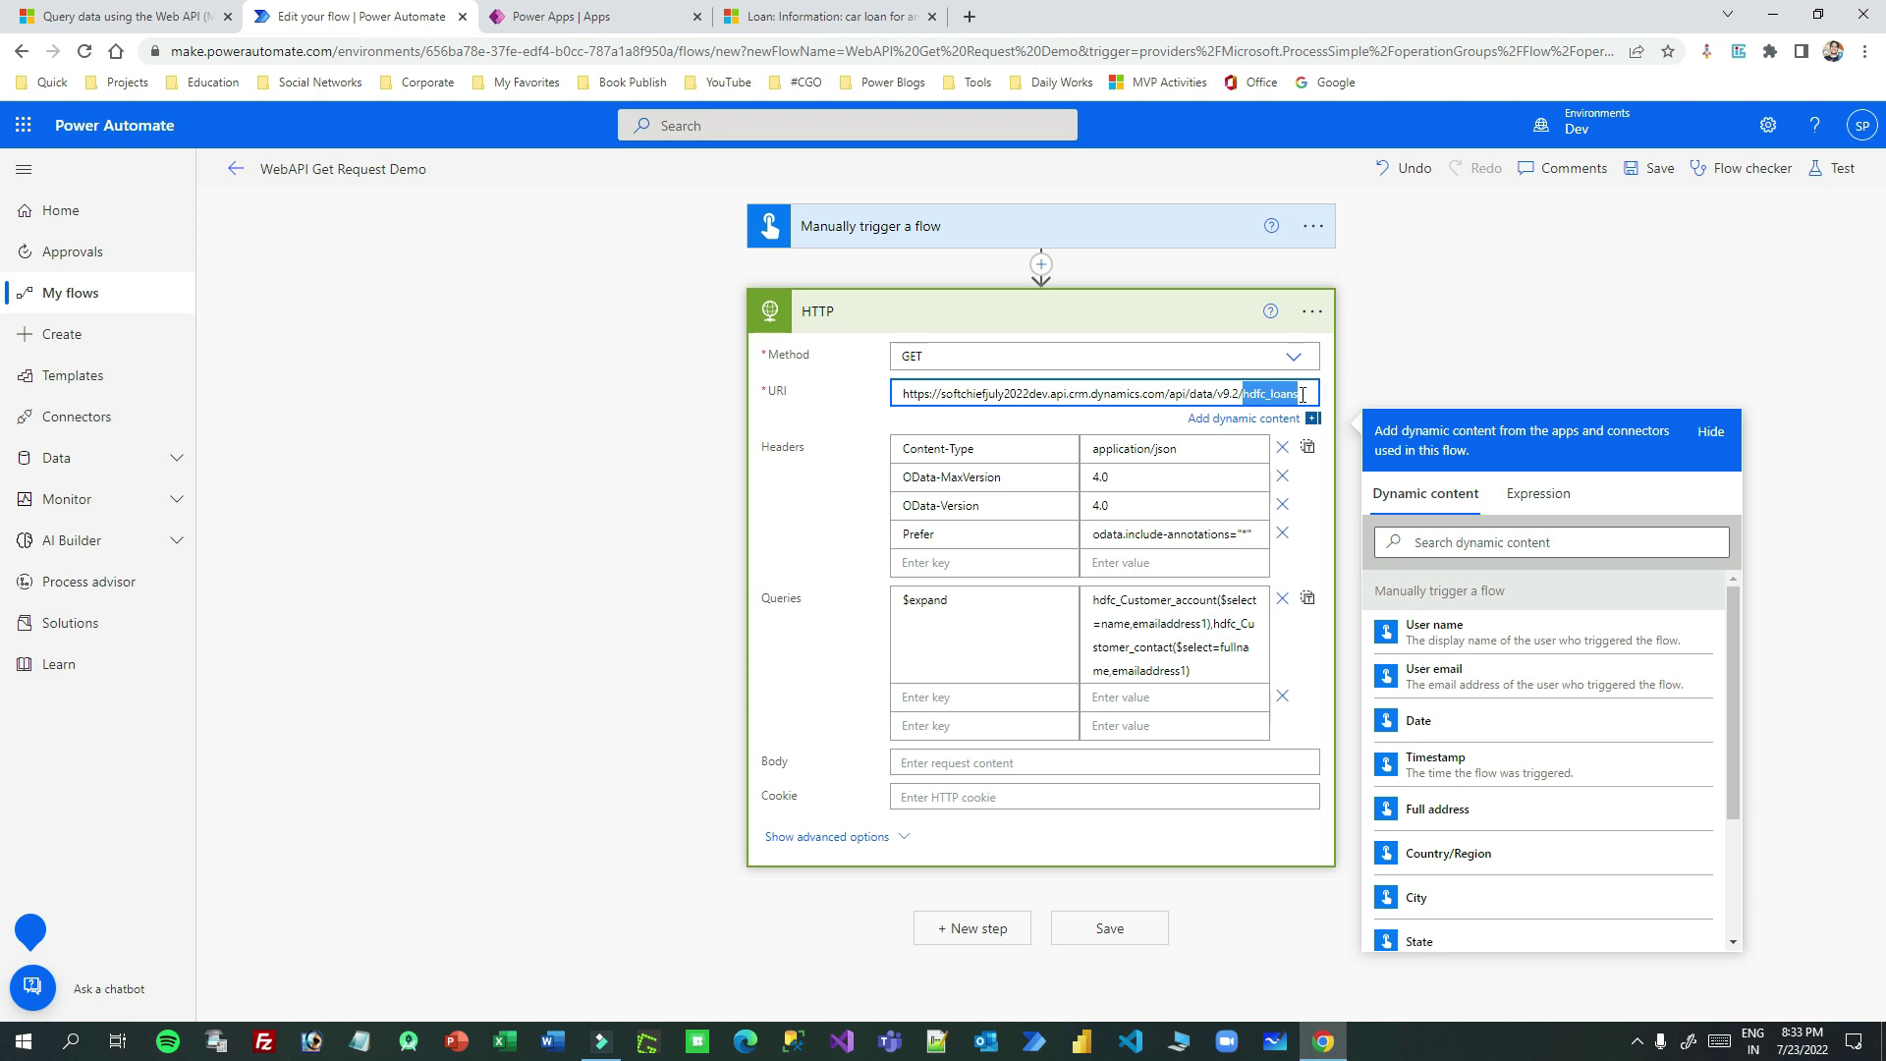
pyautogui.click(1264, 397)
pyautogui.moveTo(1243, 393); pyautogui.dragTo(1297, 390)
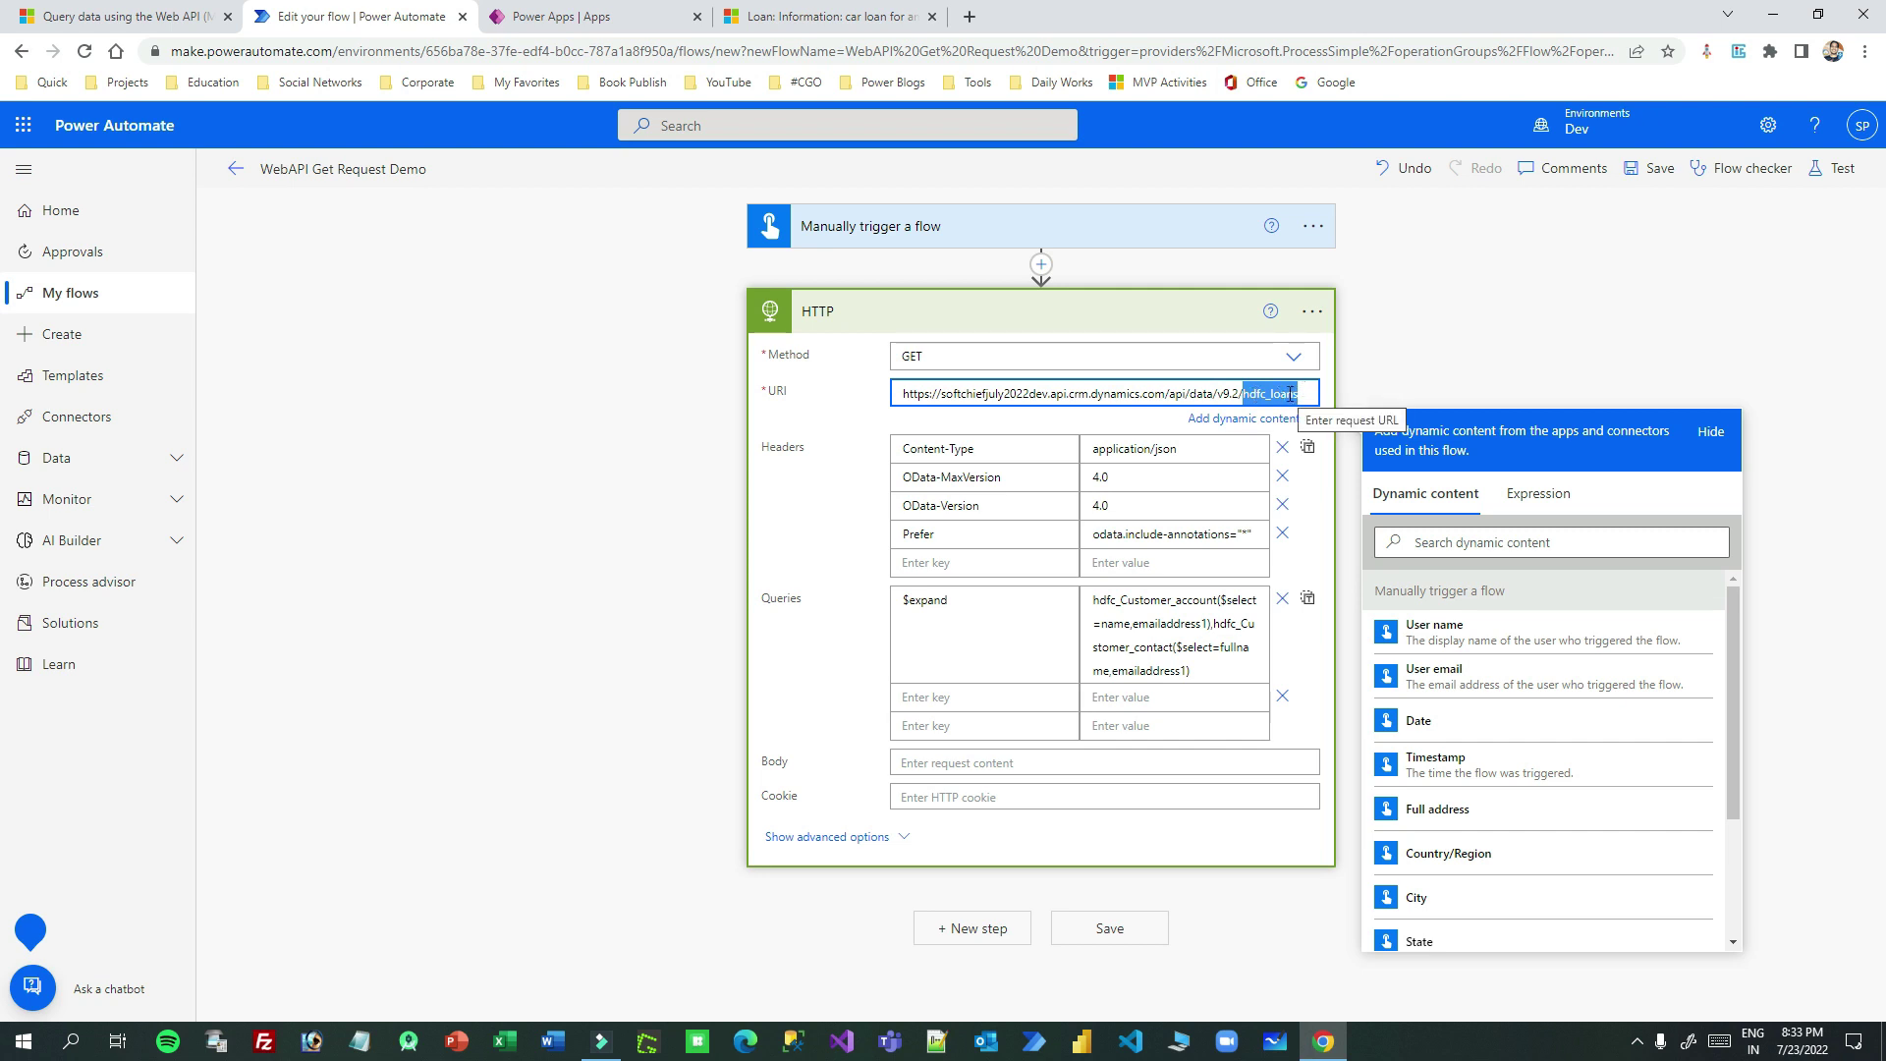
# Review the HTTP action's request headers, in particular the Prefer header with its odata.include-annotations value
pyautogui.click(911, 450)
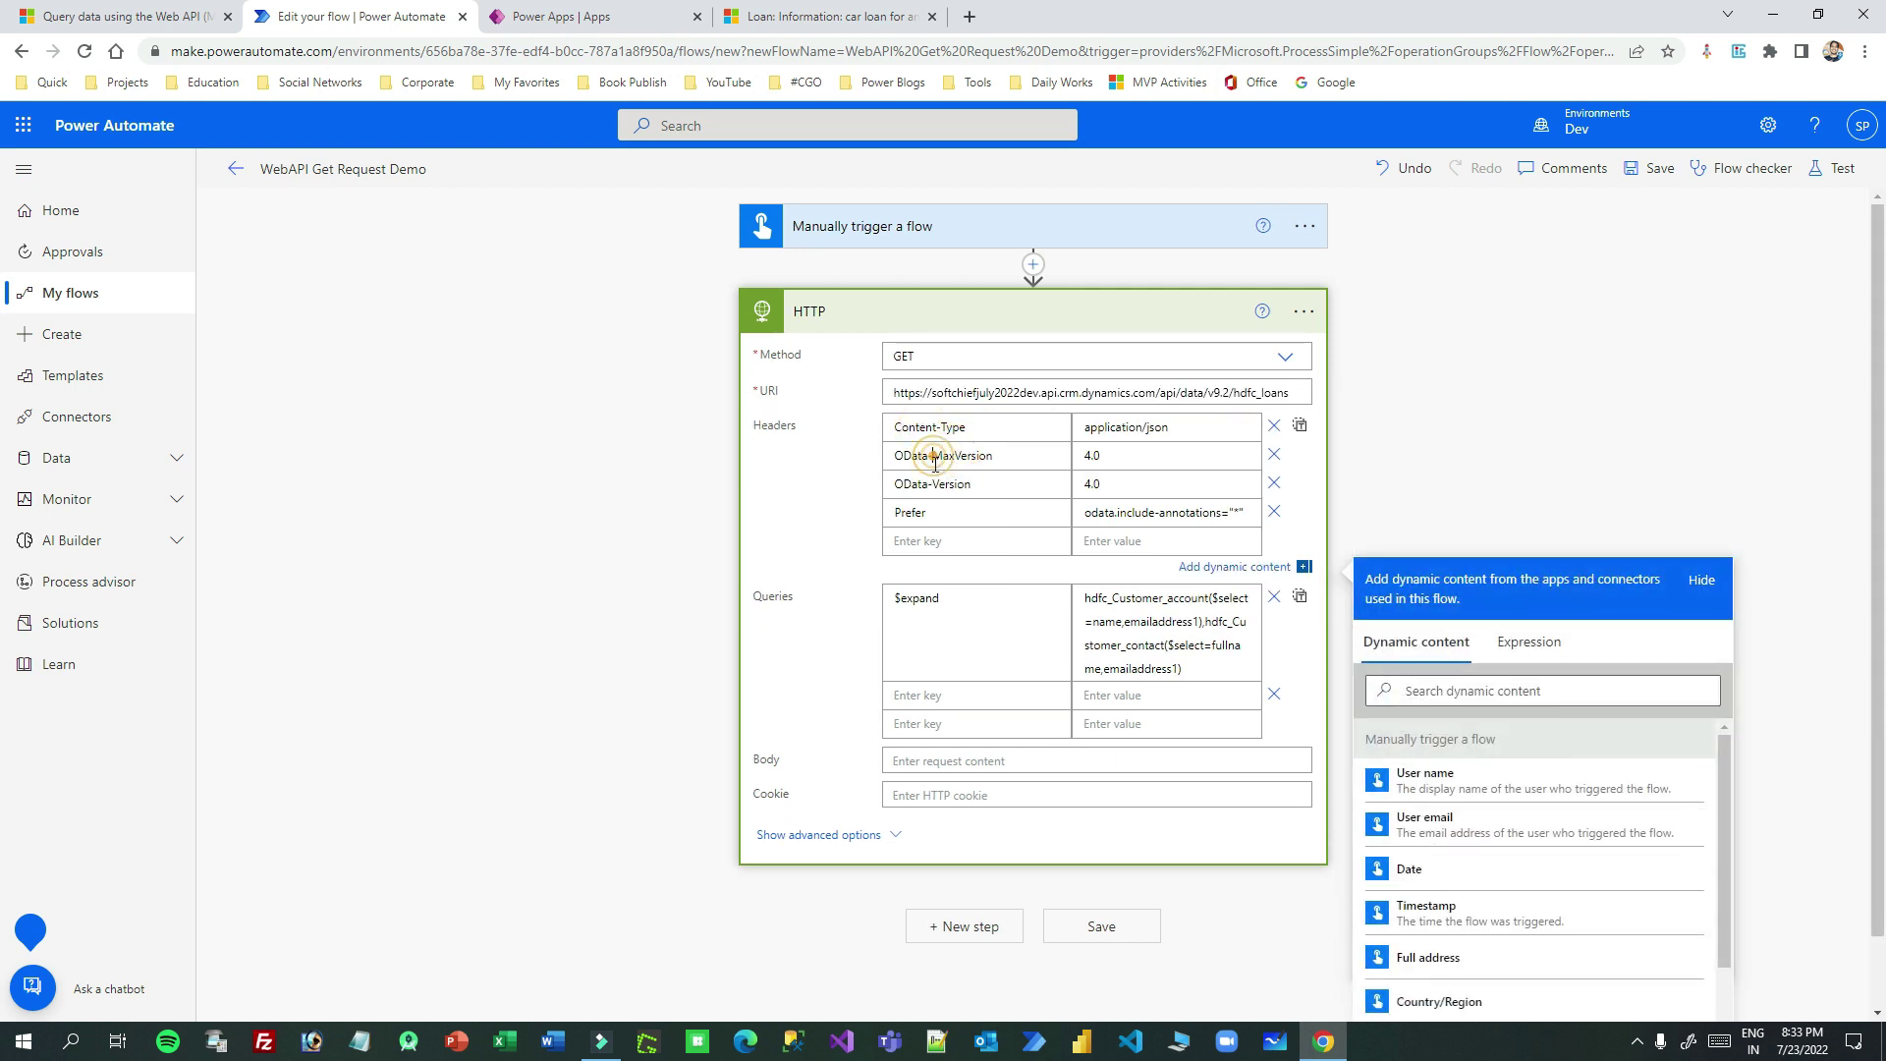
pyautogui.click(923, 483)
pyautogui.click(951, 425)
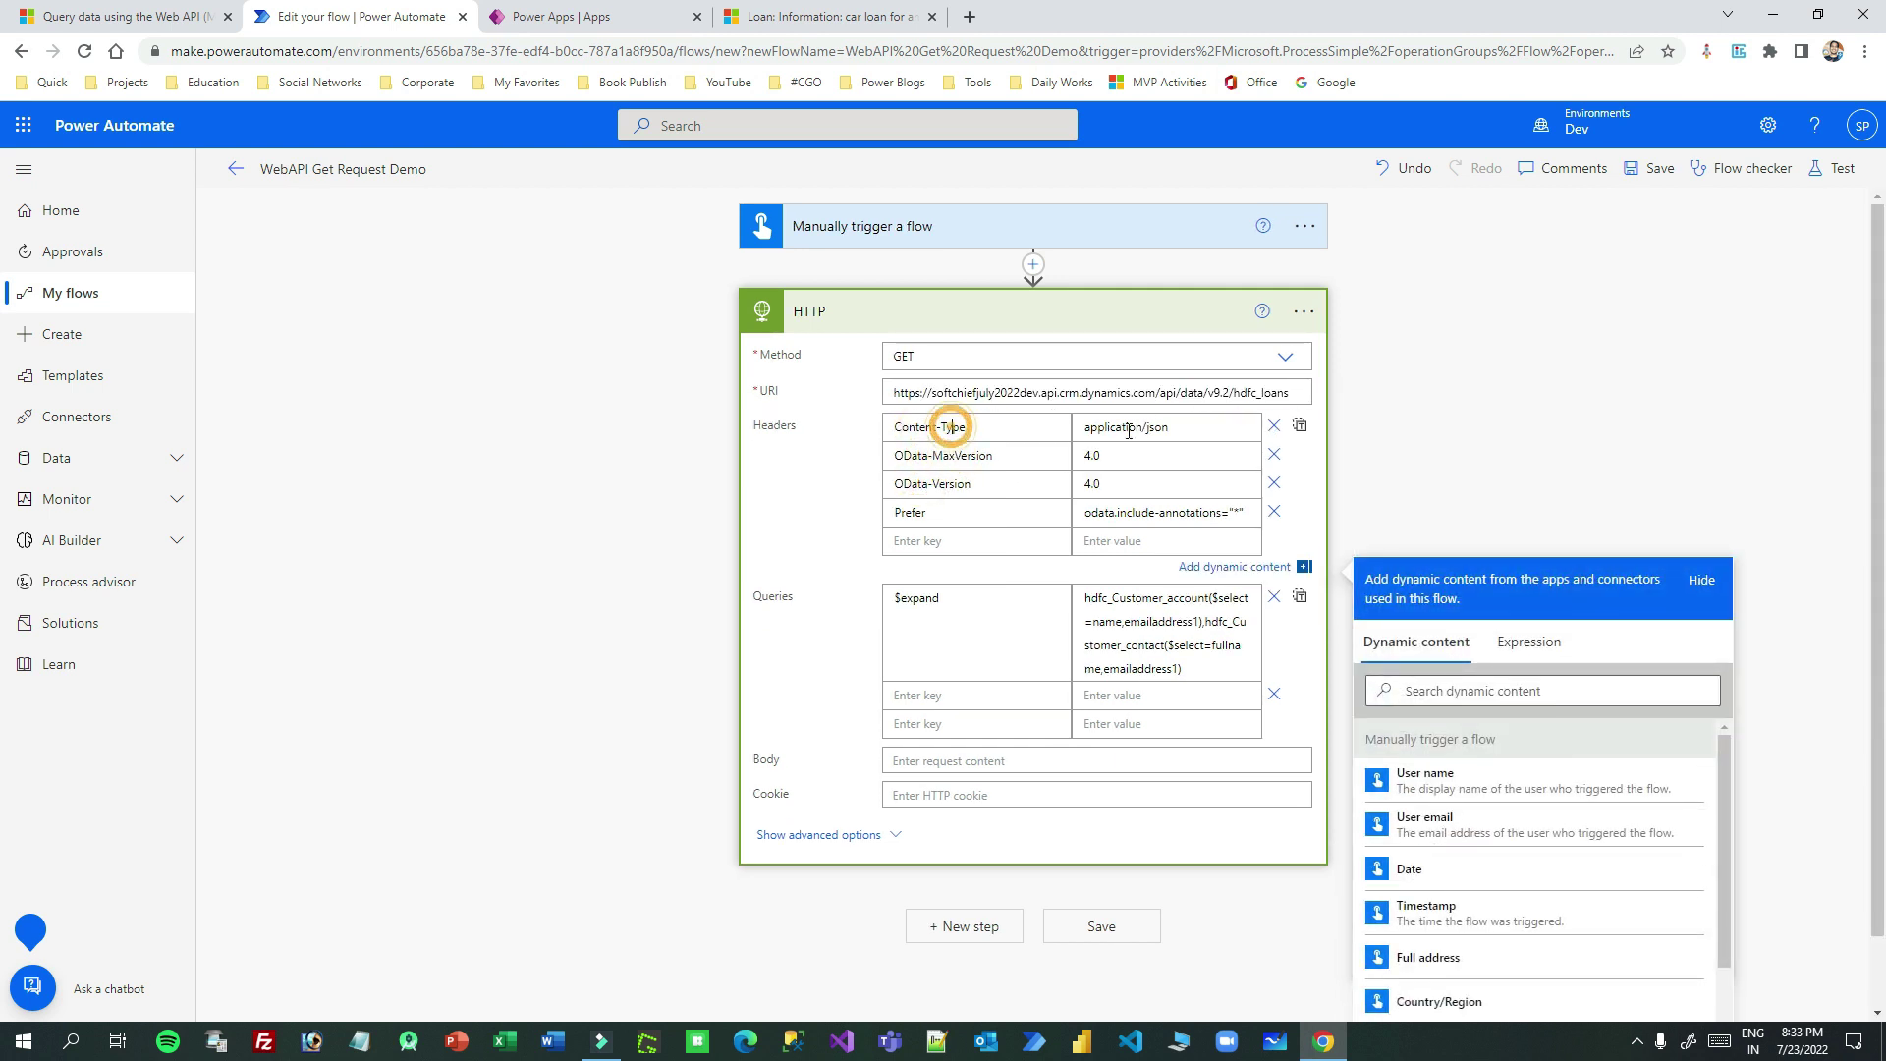
pyautogui.click(916, 512)
pyautogui.moveTo(1104, 512); pyautogui.dragTo(1232, 514)
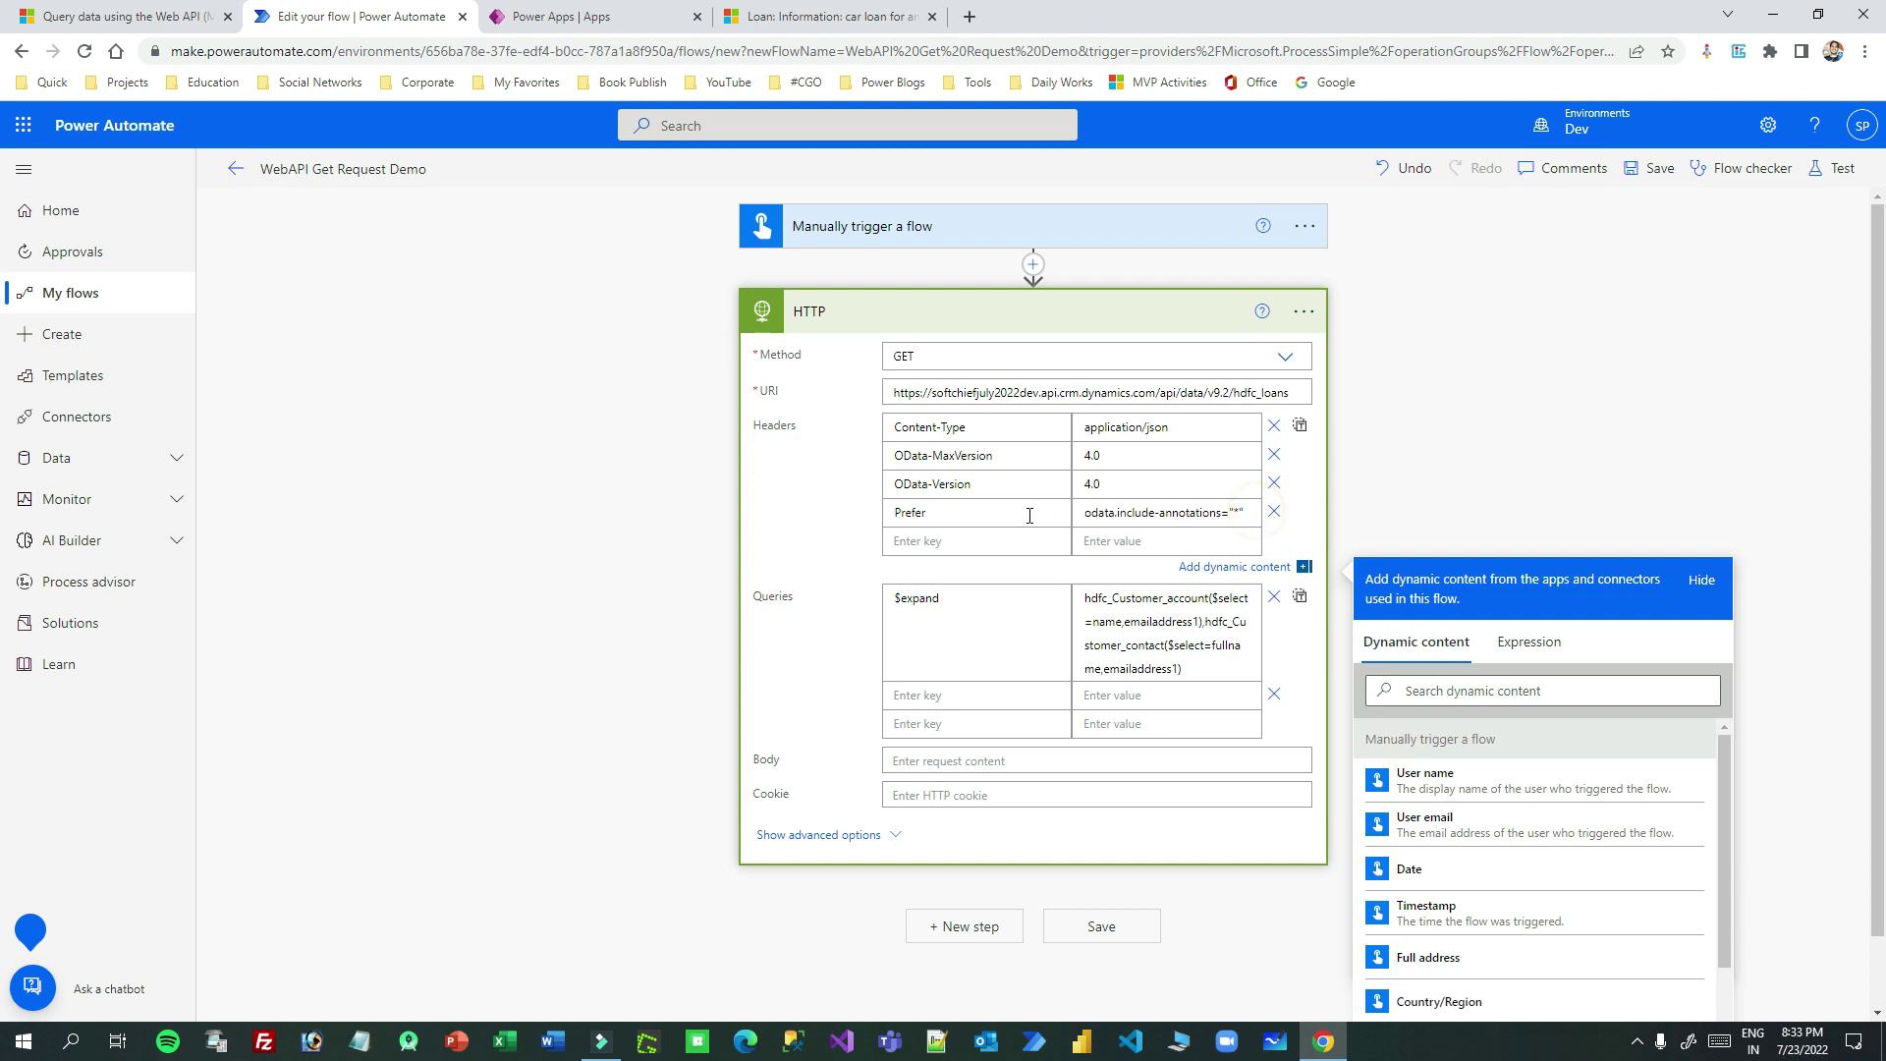
pyautogui.hotkey('ctrl', 'a')
pyautogui.click(923, 512)
pyautogui.doubleClick(923, 512)
pyautogui.moveTo(1110, 517); pyautogui.dragTo(1246, 513)
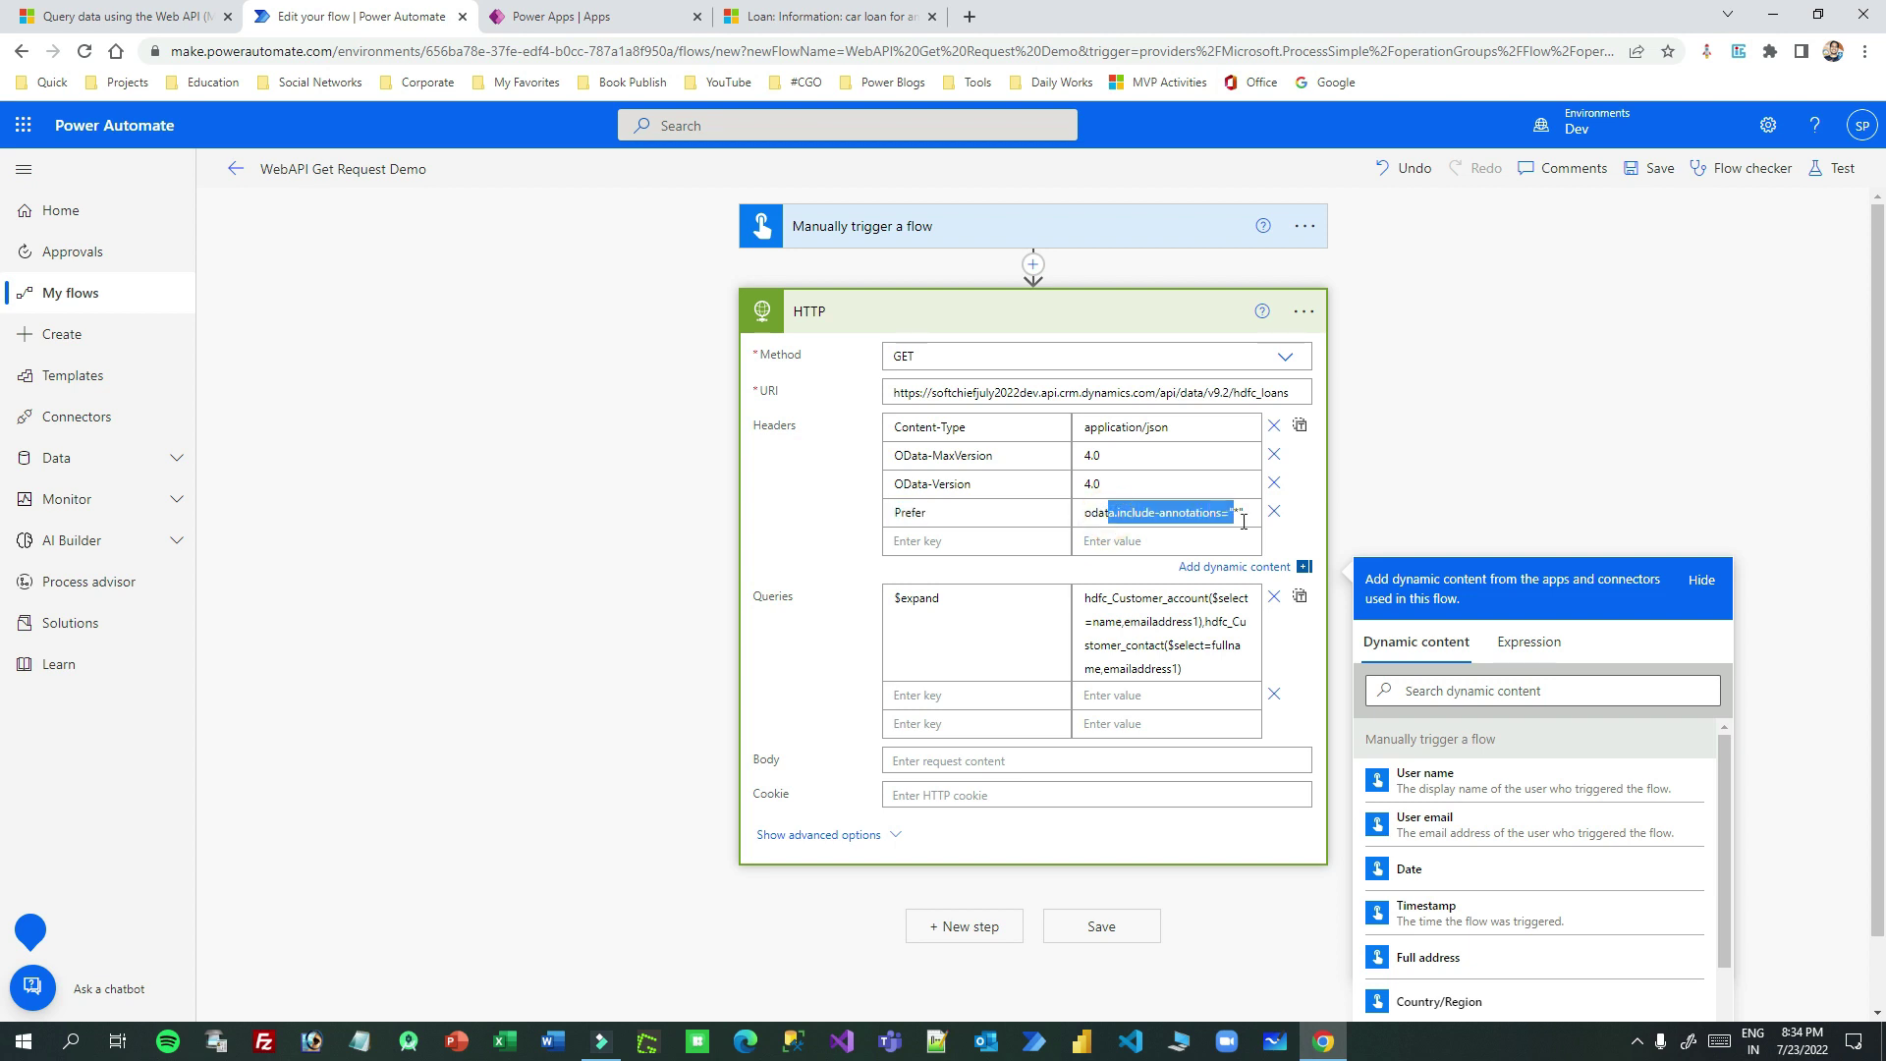
pyautogui.click(1245, 512)
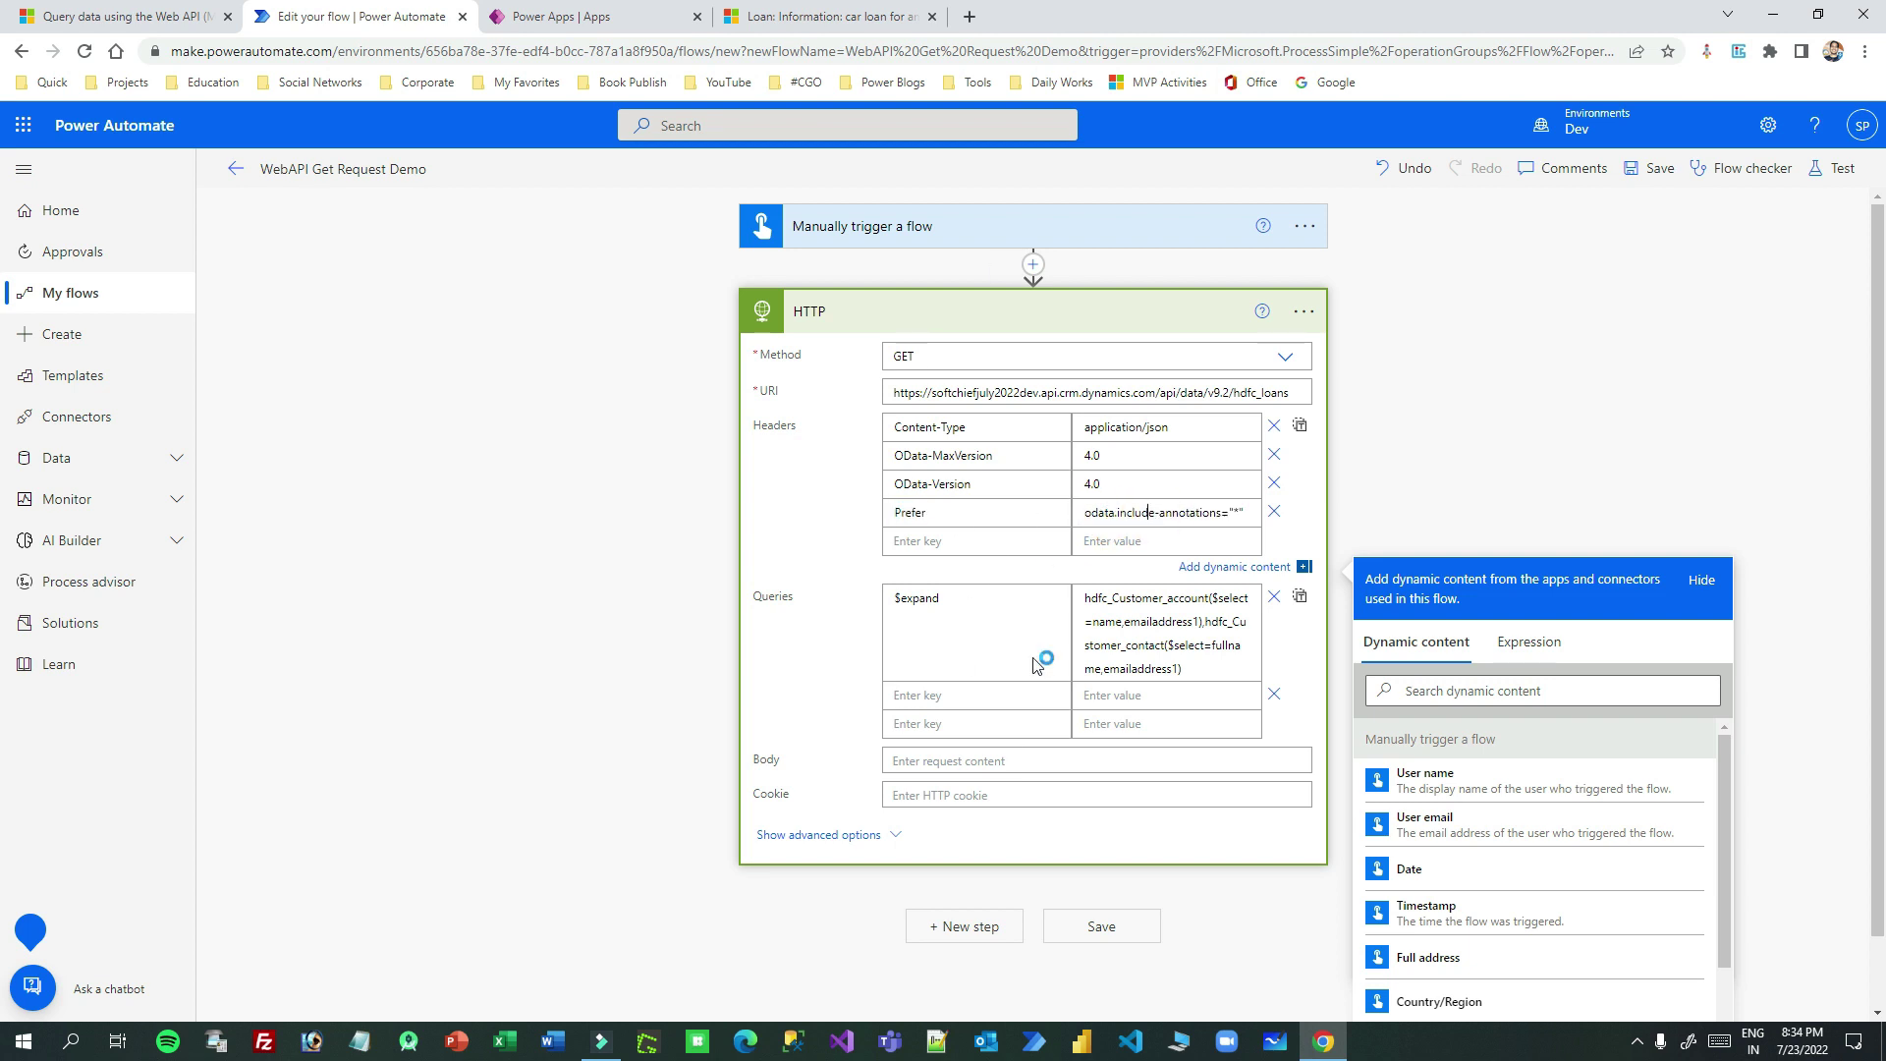
# Examine the $expand query parameter of the HTTP action and the value paired with it
pyautogui.click(921, 637)
pyautogui.click(914, 605)
pyautogui.doubleClick(924, 580)
pyautogui.click(933, 578)
pyautogui.doubleClick(922, 579)
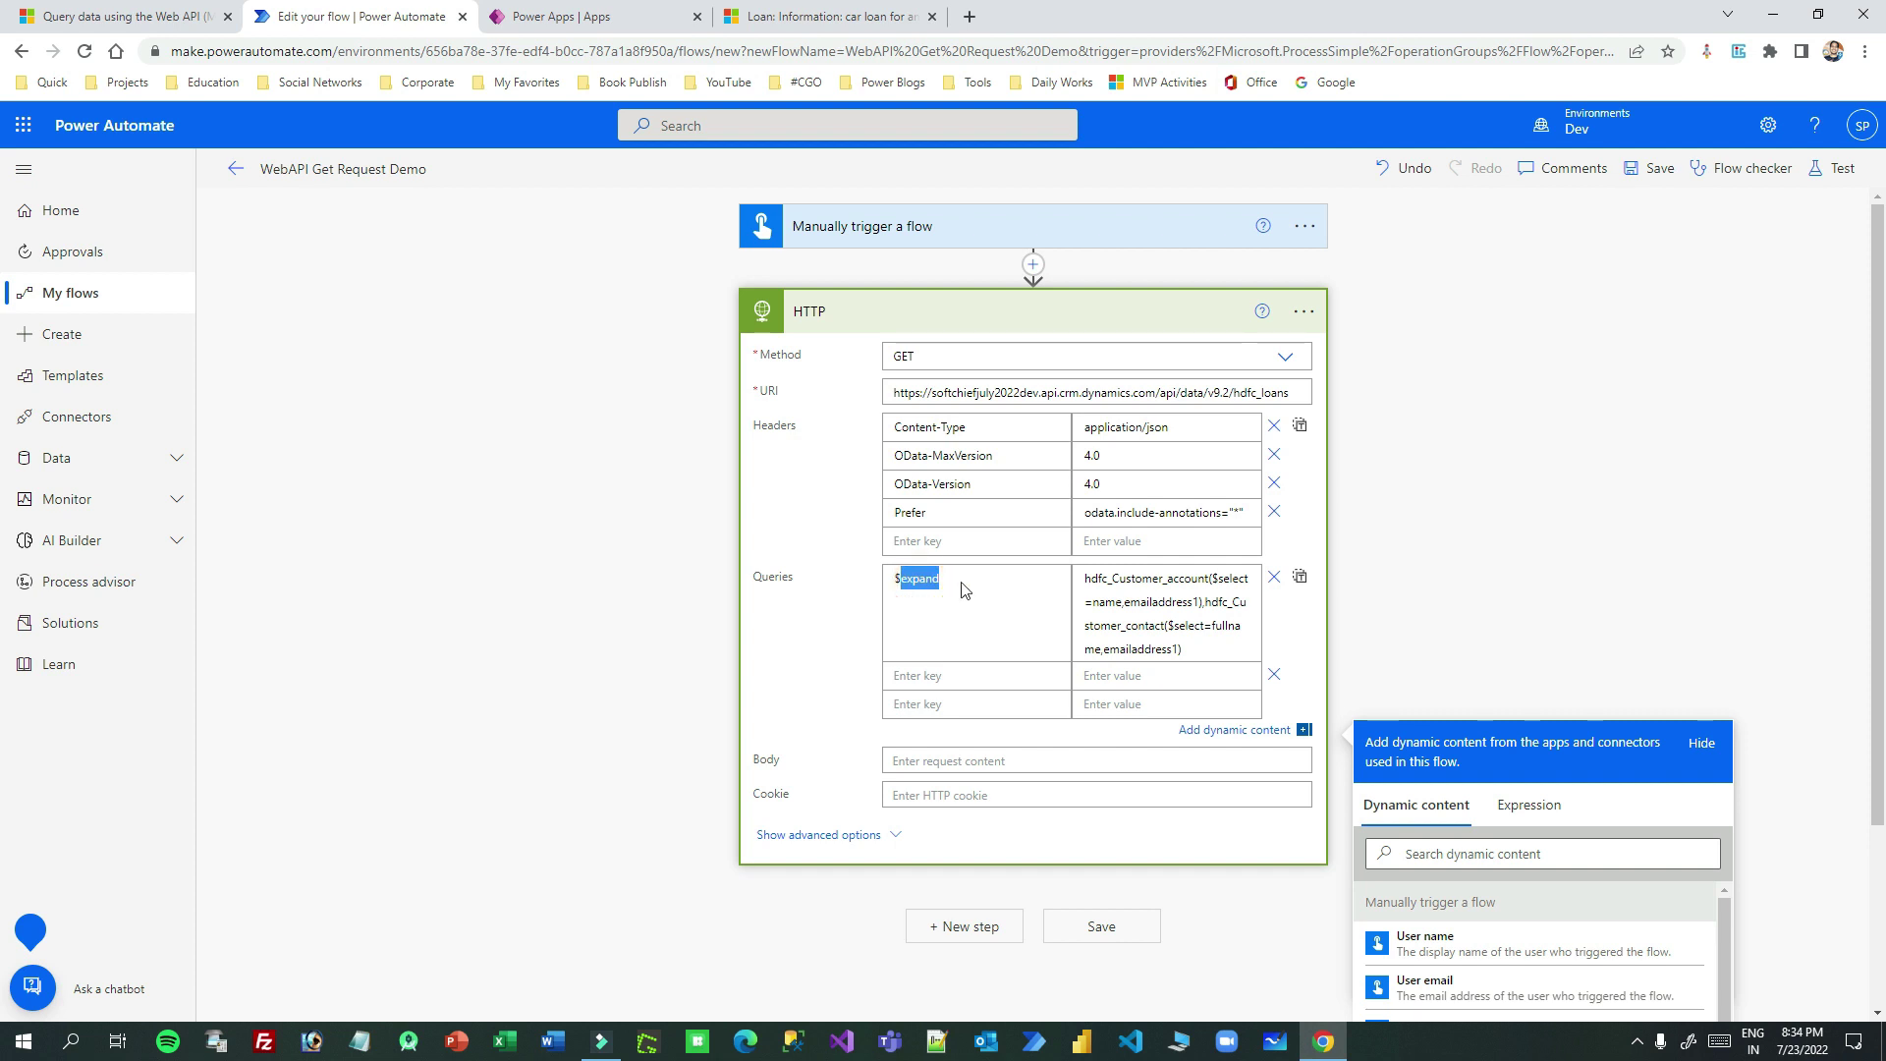
pyautogui.click(947, 589)
pyautogui.moveTo(939, 578); pyautogui.dragTo(902, 581)
pyautogui.click(1124, 599)
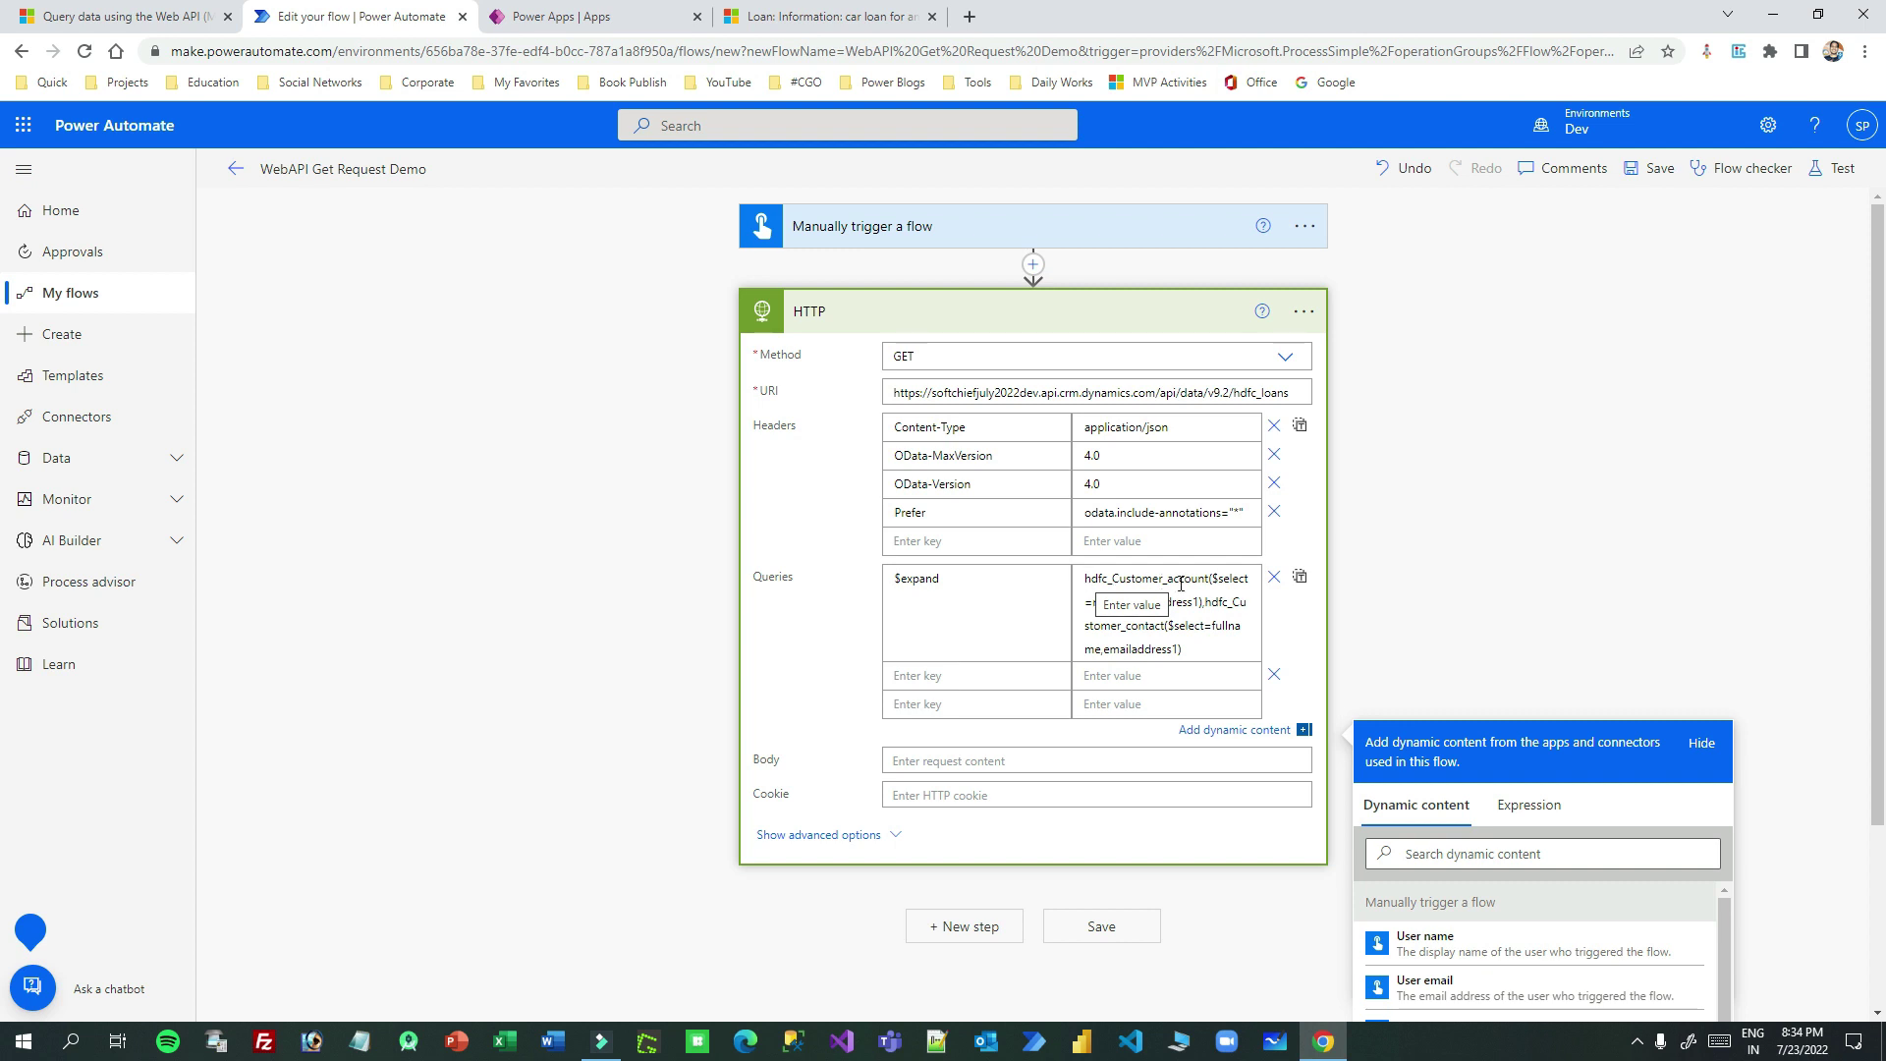
pyautogui.click(1122, 595)
pyautogui.doubleClick(920, 580)
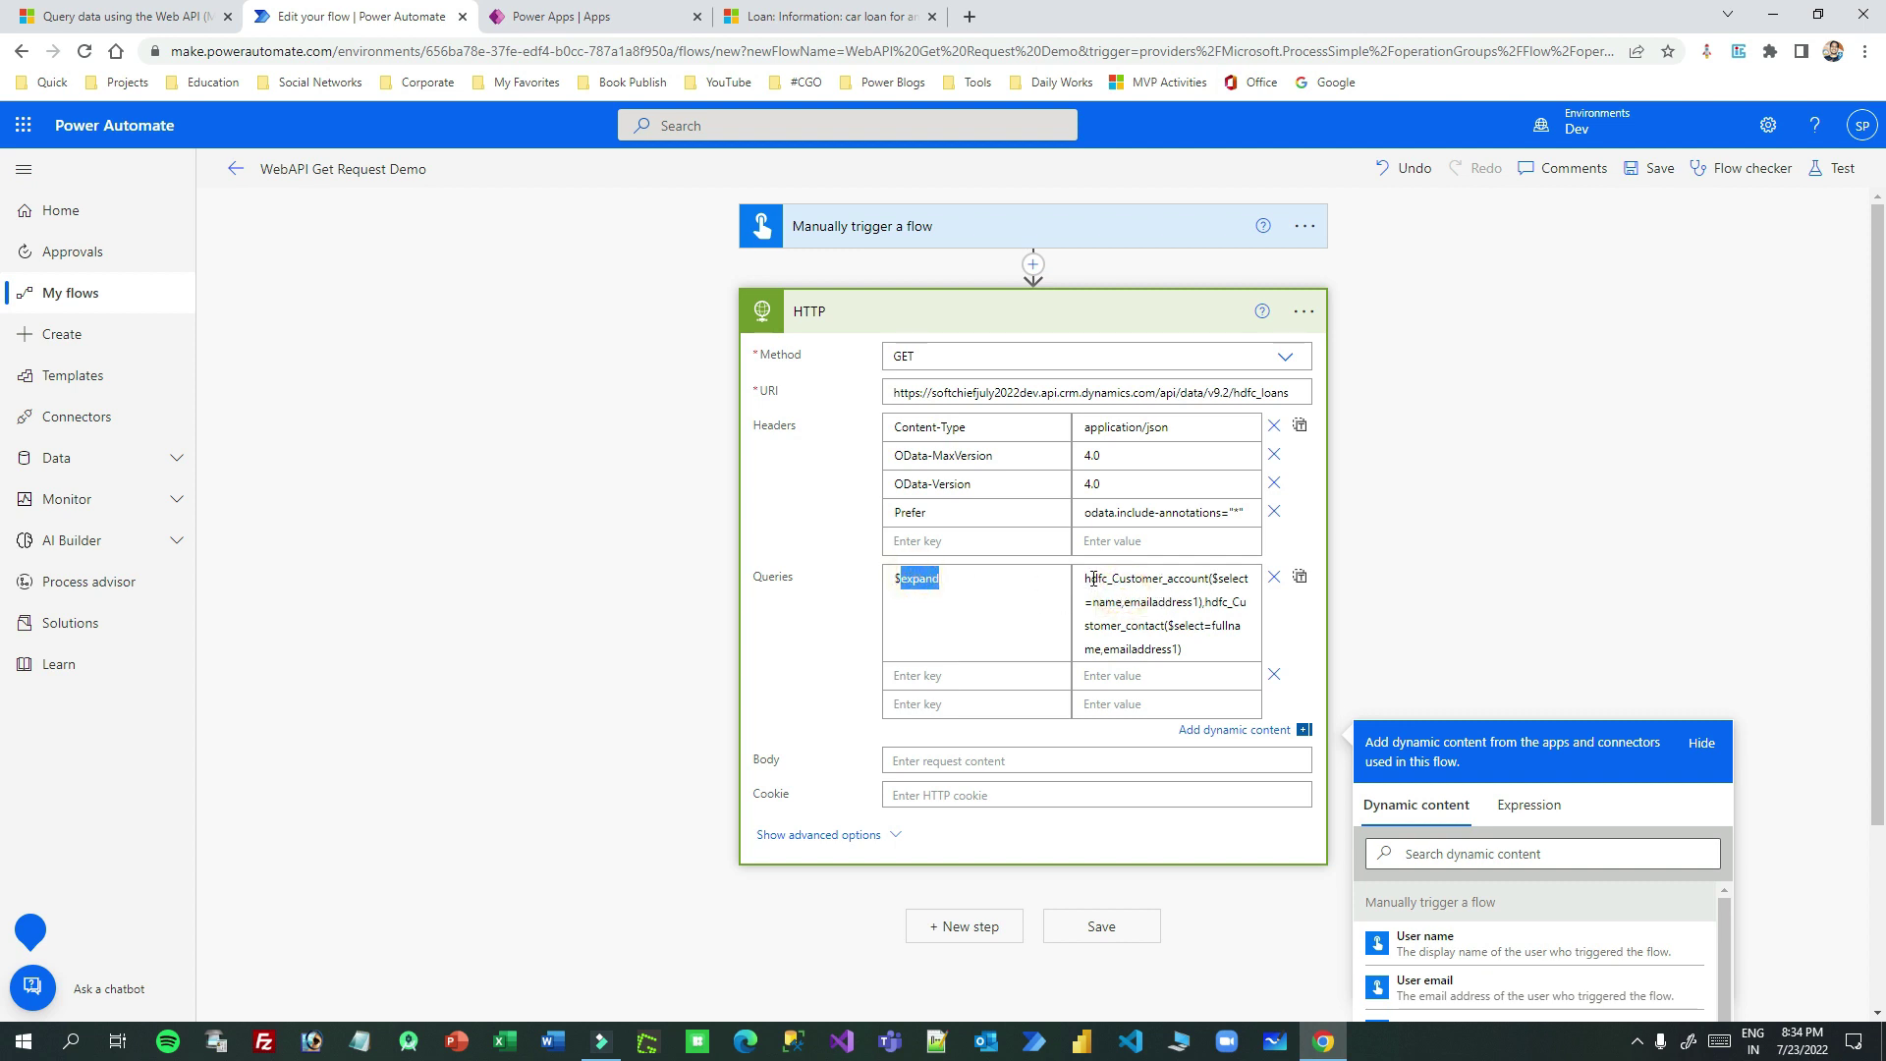
# Examine the hdfc_Customer_account navigation property and its $select clause in the $expand value
pyautogui.moveTo(1208, 577); pyautogui.dragTo(1079, 580)
pyautogui.click(1202, 583)
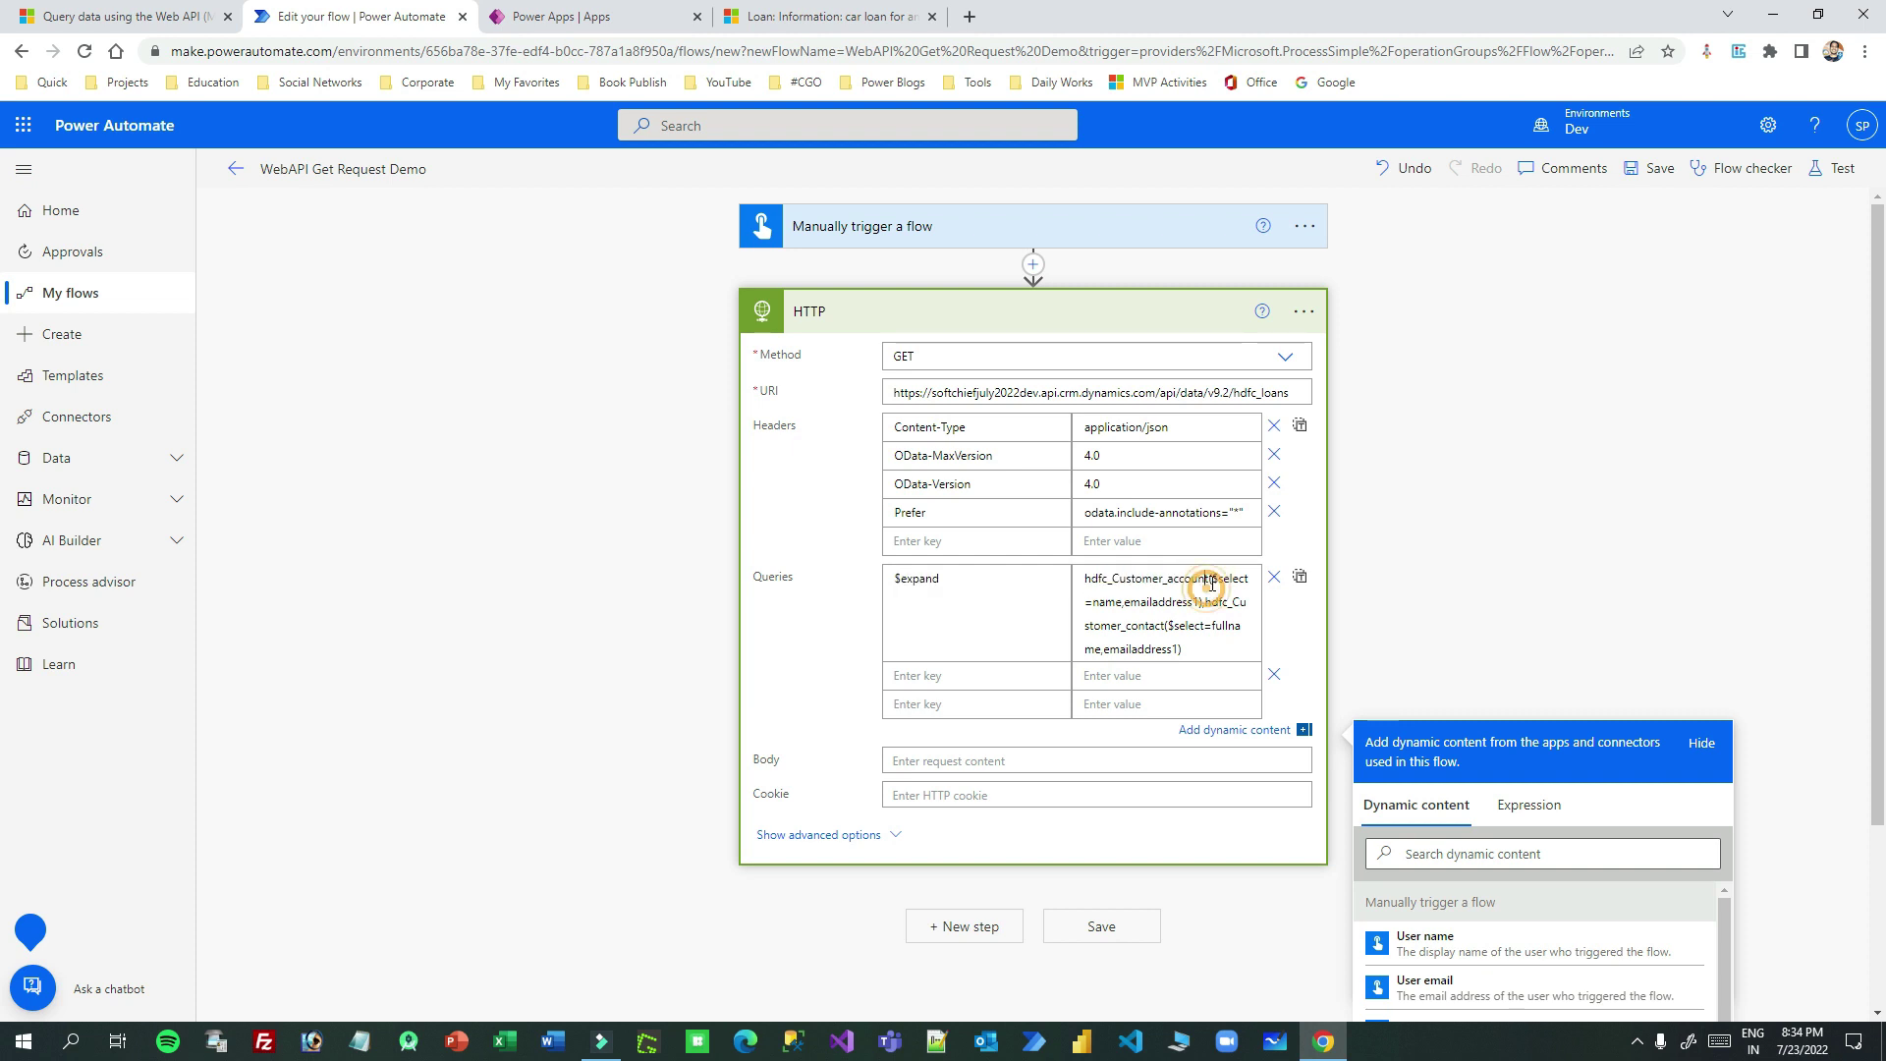
pyautogui.moveTo(1214, 577); pyautogui.dragTo(1245, 577)
pyautogui.click(1214, 582)
pyautogui.moveTo(1208, 581); pyautogui.dragTo(1086, 581)
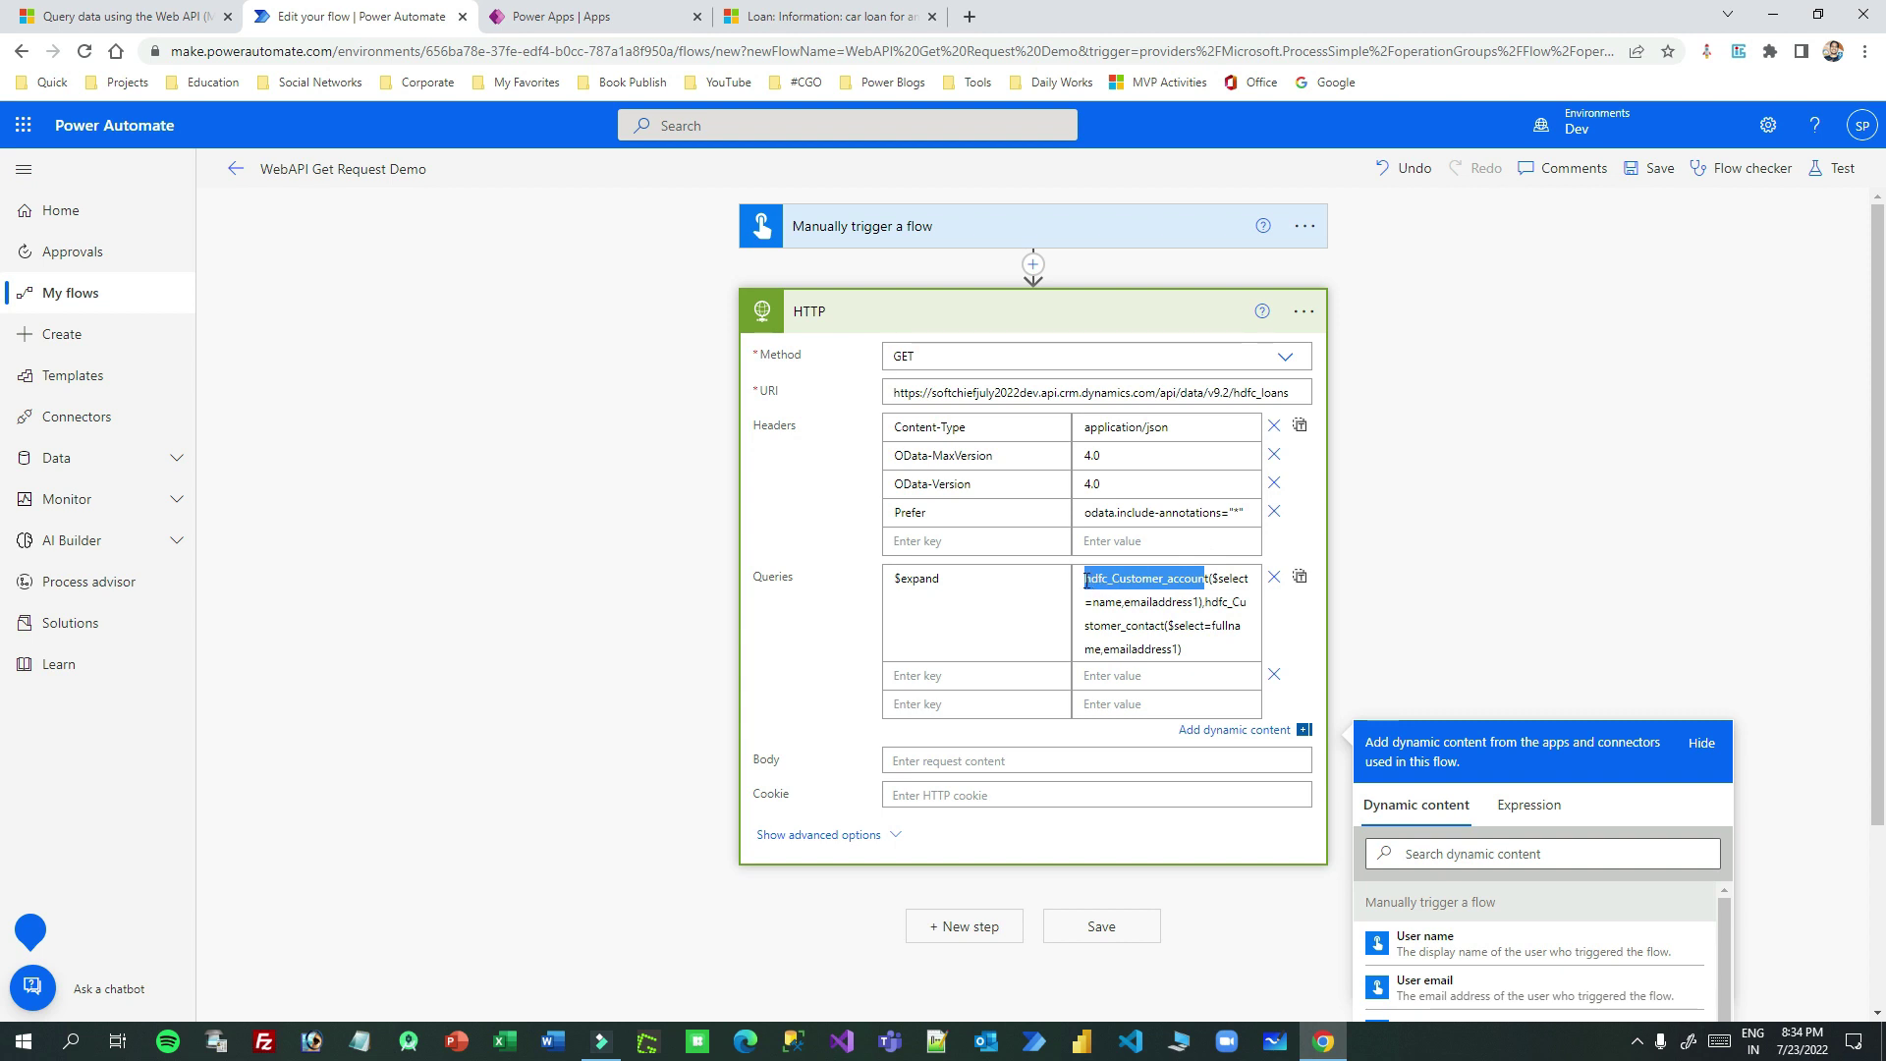
# Examine the hdfc_Customer_contact navigation property and compare it with the preceding hdfc_Customer_account clause in the $expand value
pyautogui.click(1191, 582)
pyautogui.moveTo(1206, 602); pyautogui.dragTo(1162, 625)
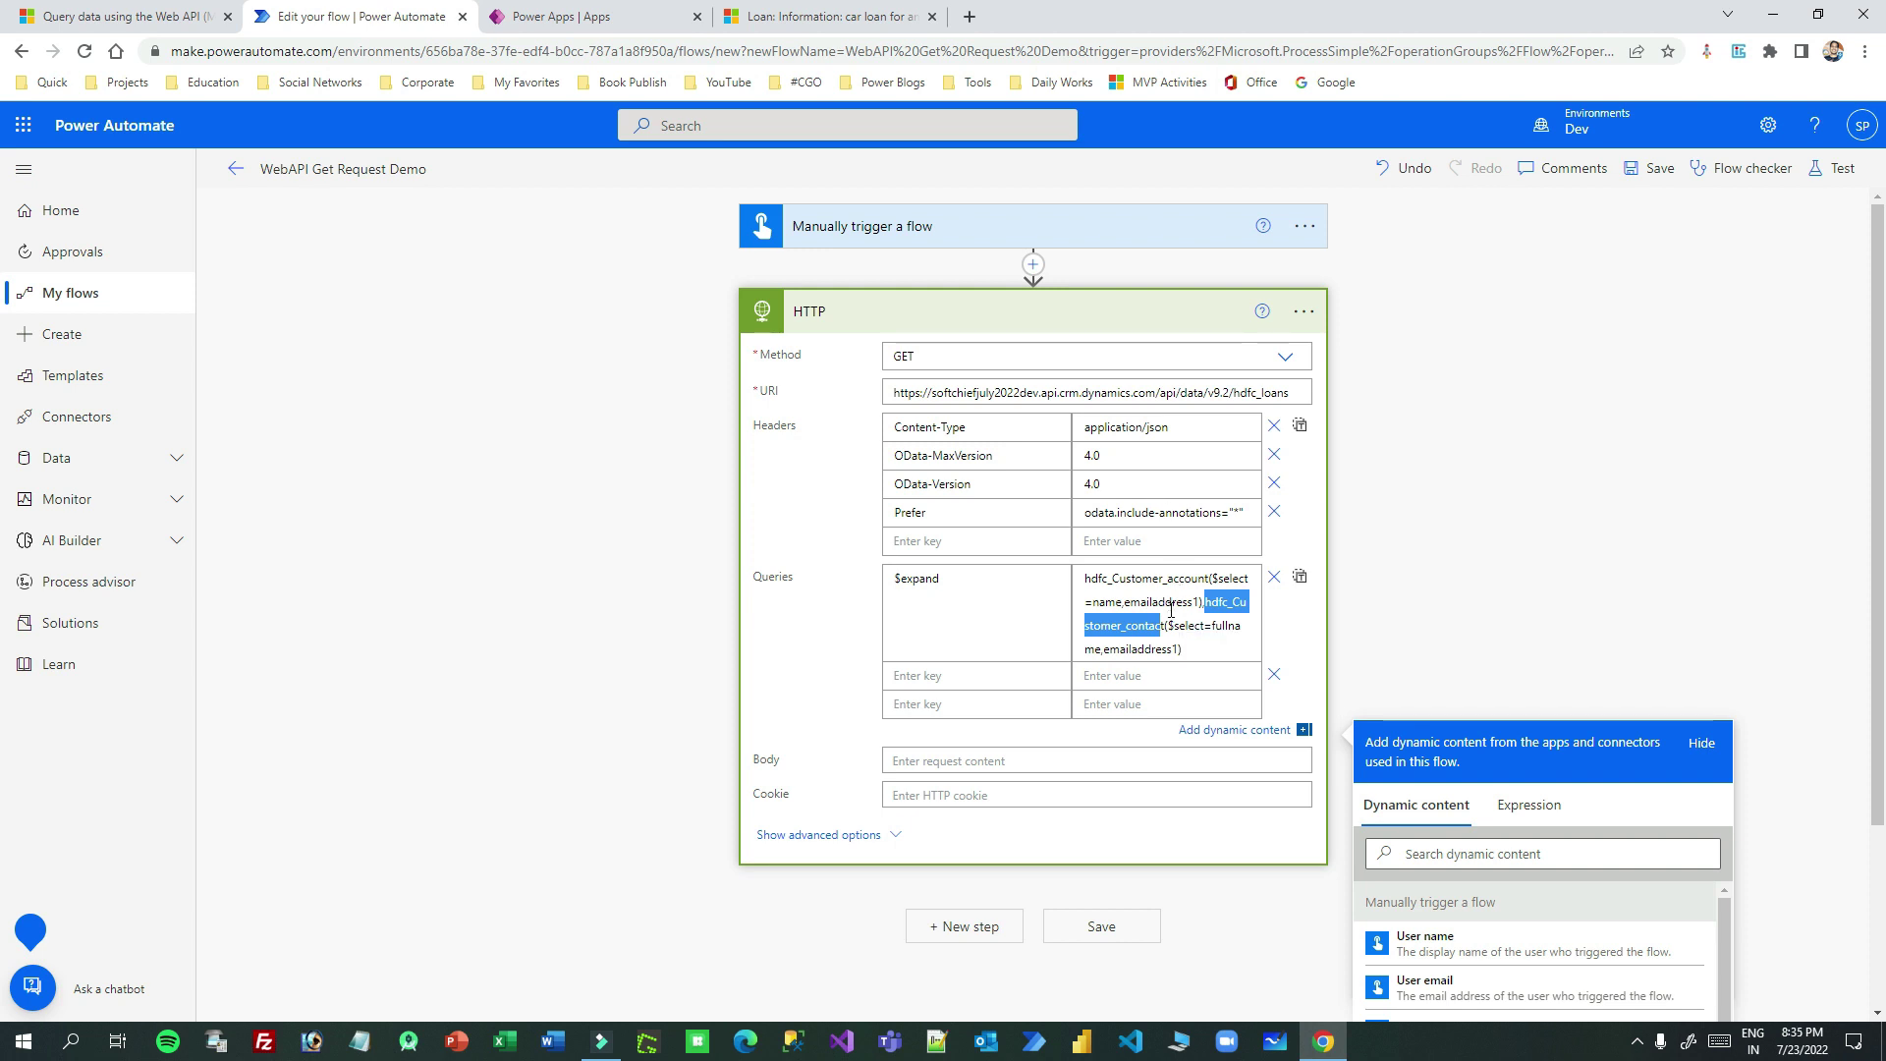
pyautogui.click(1175, 601)
pyautogui.moveTo(1207, 602); pyautogui.dragTo(1087, 578)
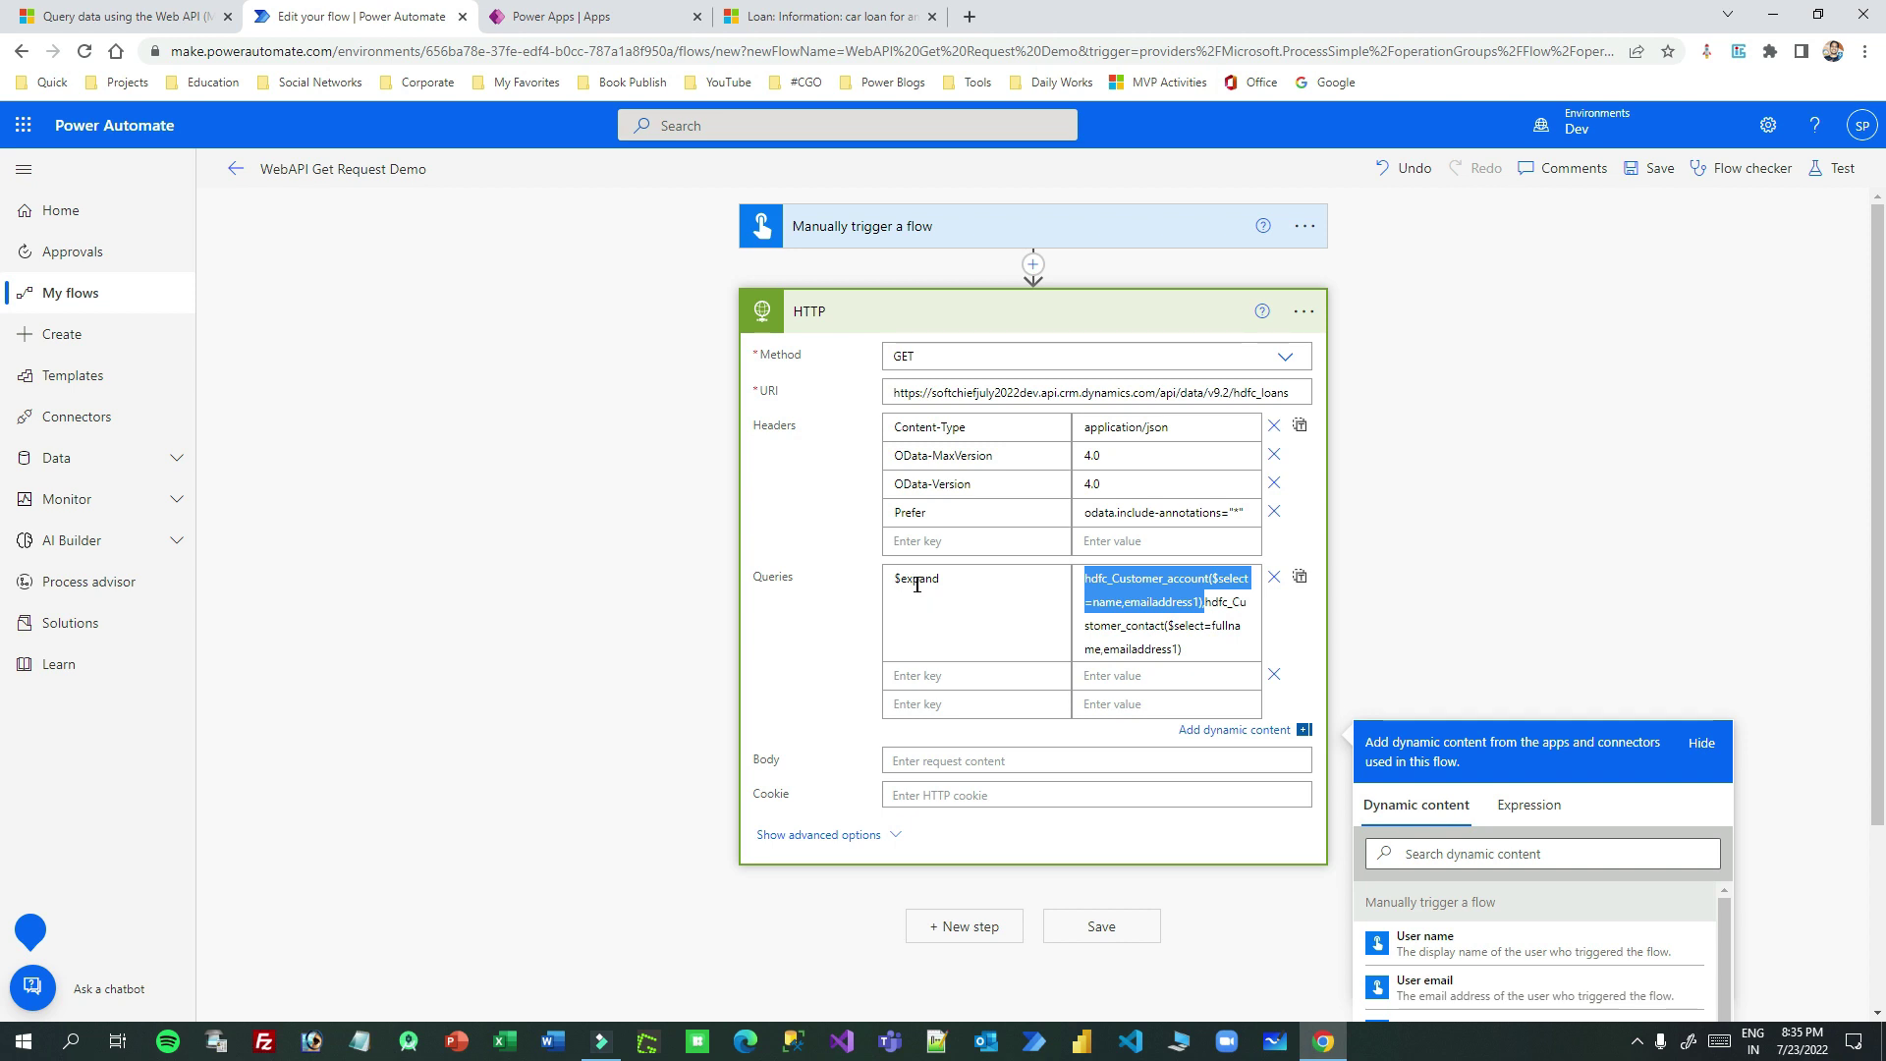
pyautogui.click(1182, 605)
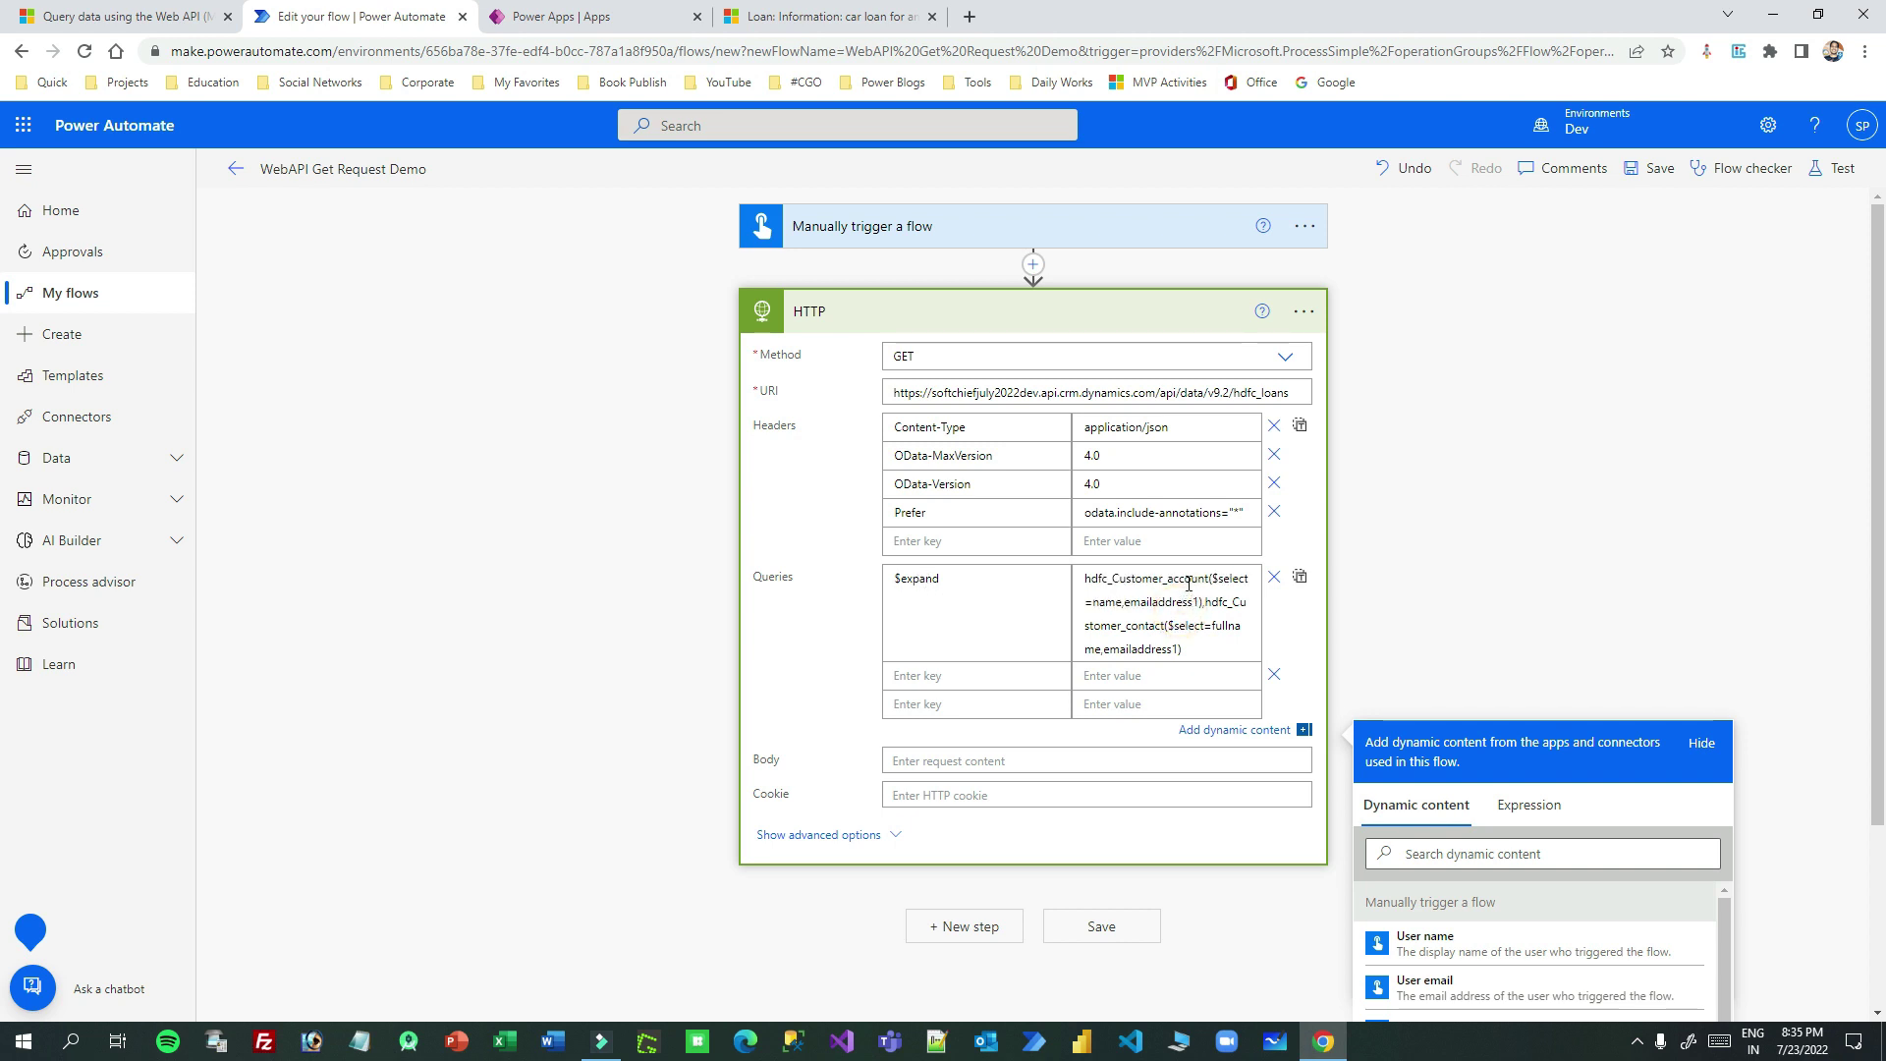
# Review the $expand columns selected per customer type: name and emailaddress1 for the account, fullname and emailaddress1 for the contact
pyautogui.moveTo(1207, 578); pyautogui.dragTo(1174, 580)
pyautogui.doubleClick(1097, 601)
pyautogui.doubleClick(1159, 602)
pyautogui.doubleClick(1172, 630)
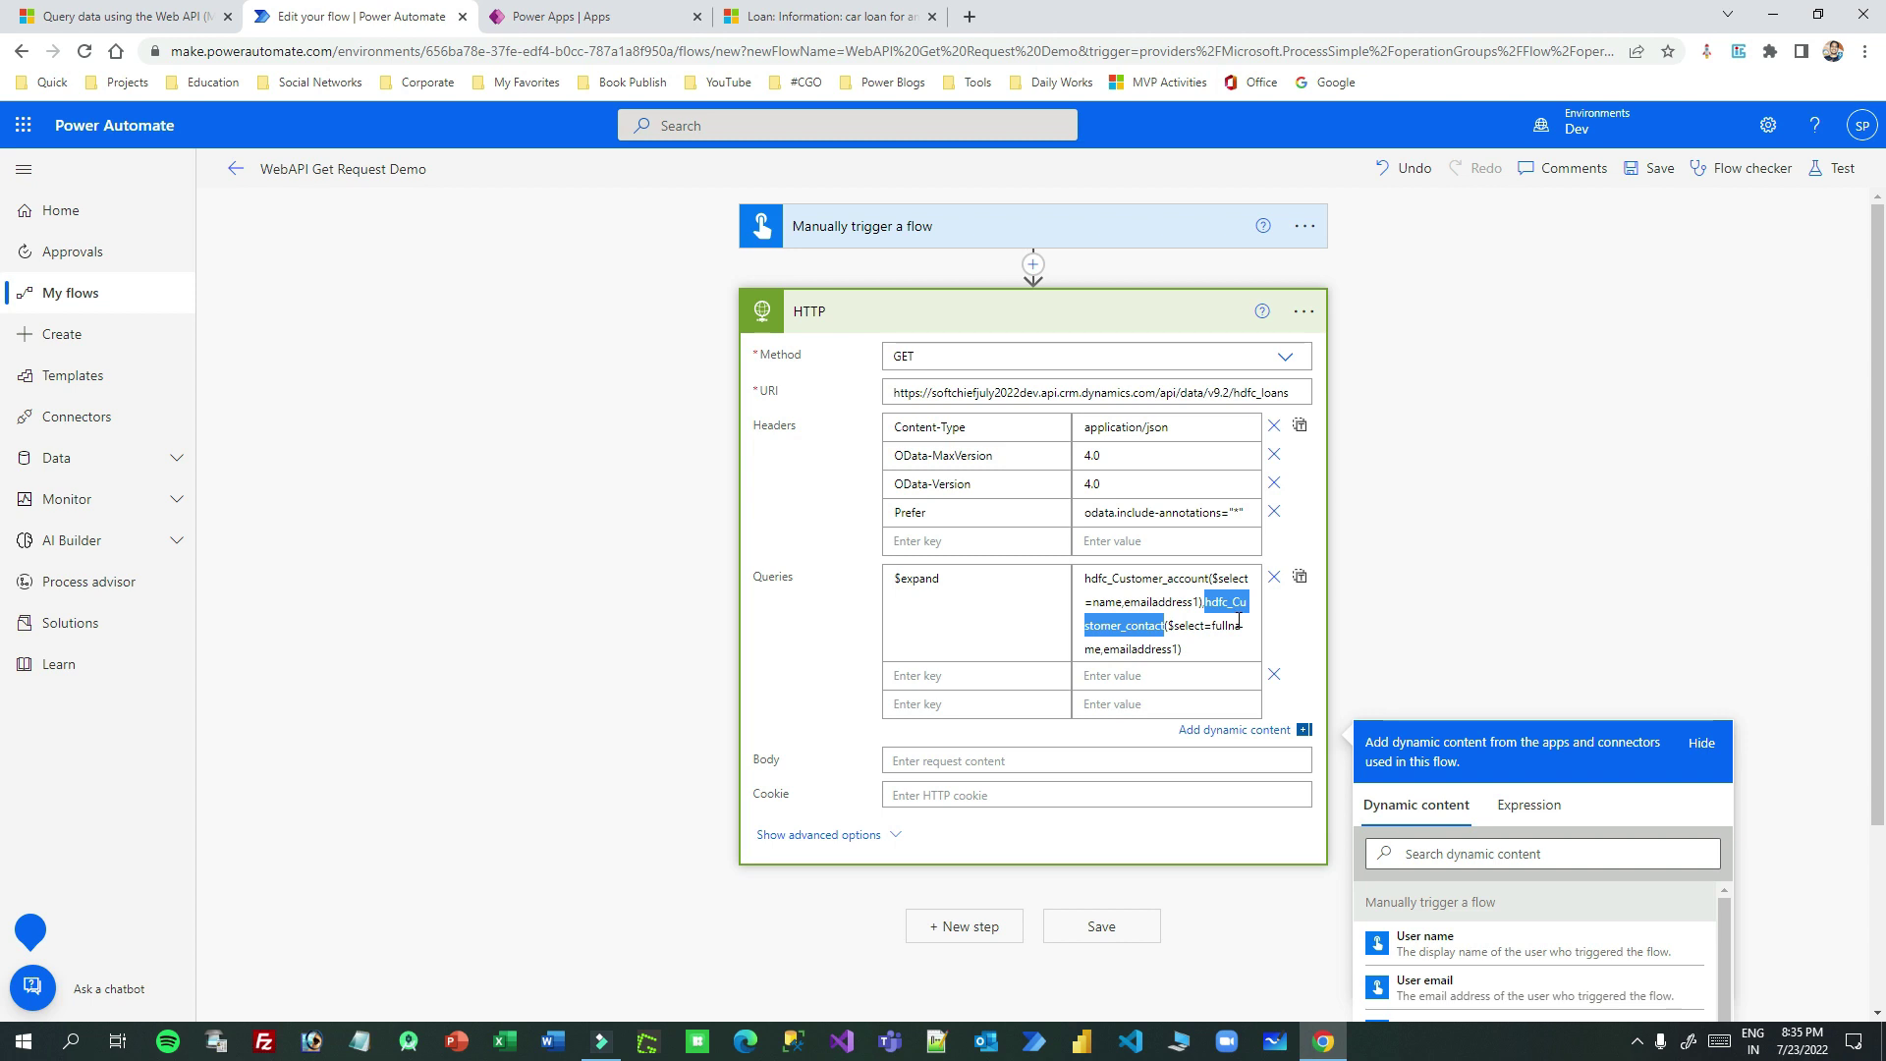
pyautogui.click(1236, 625)
pyautogui.doubleClick(1140, 649)
pyautogui.click(1208, 601)
pyautogui.click(1206, 643)
pyautogui.moveTo(1206, 643); pyautogui.dragTo(1086, 584)
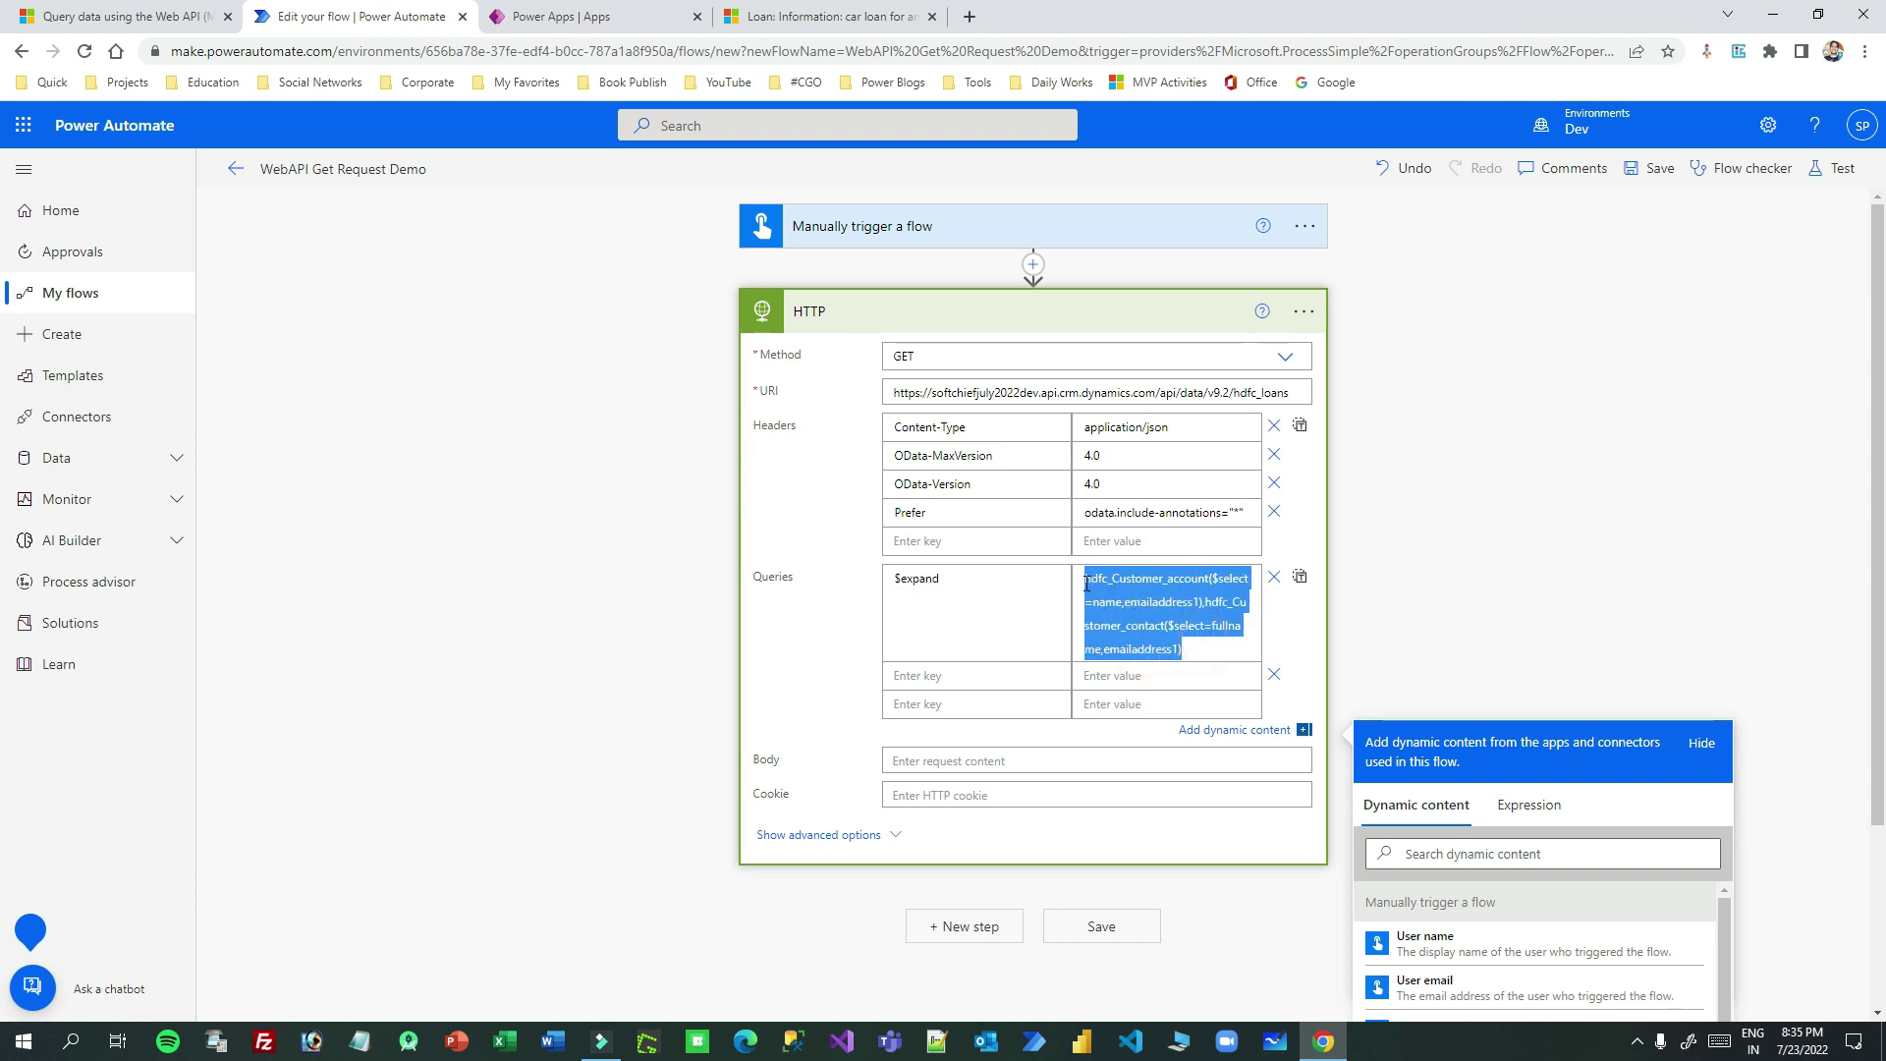
pyautogui.click(1180, 616)
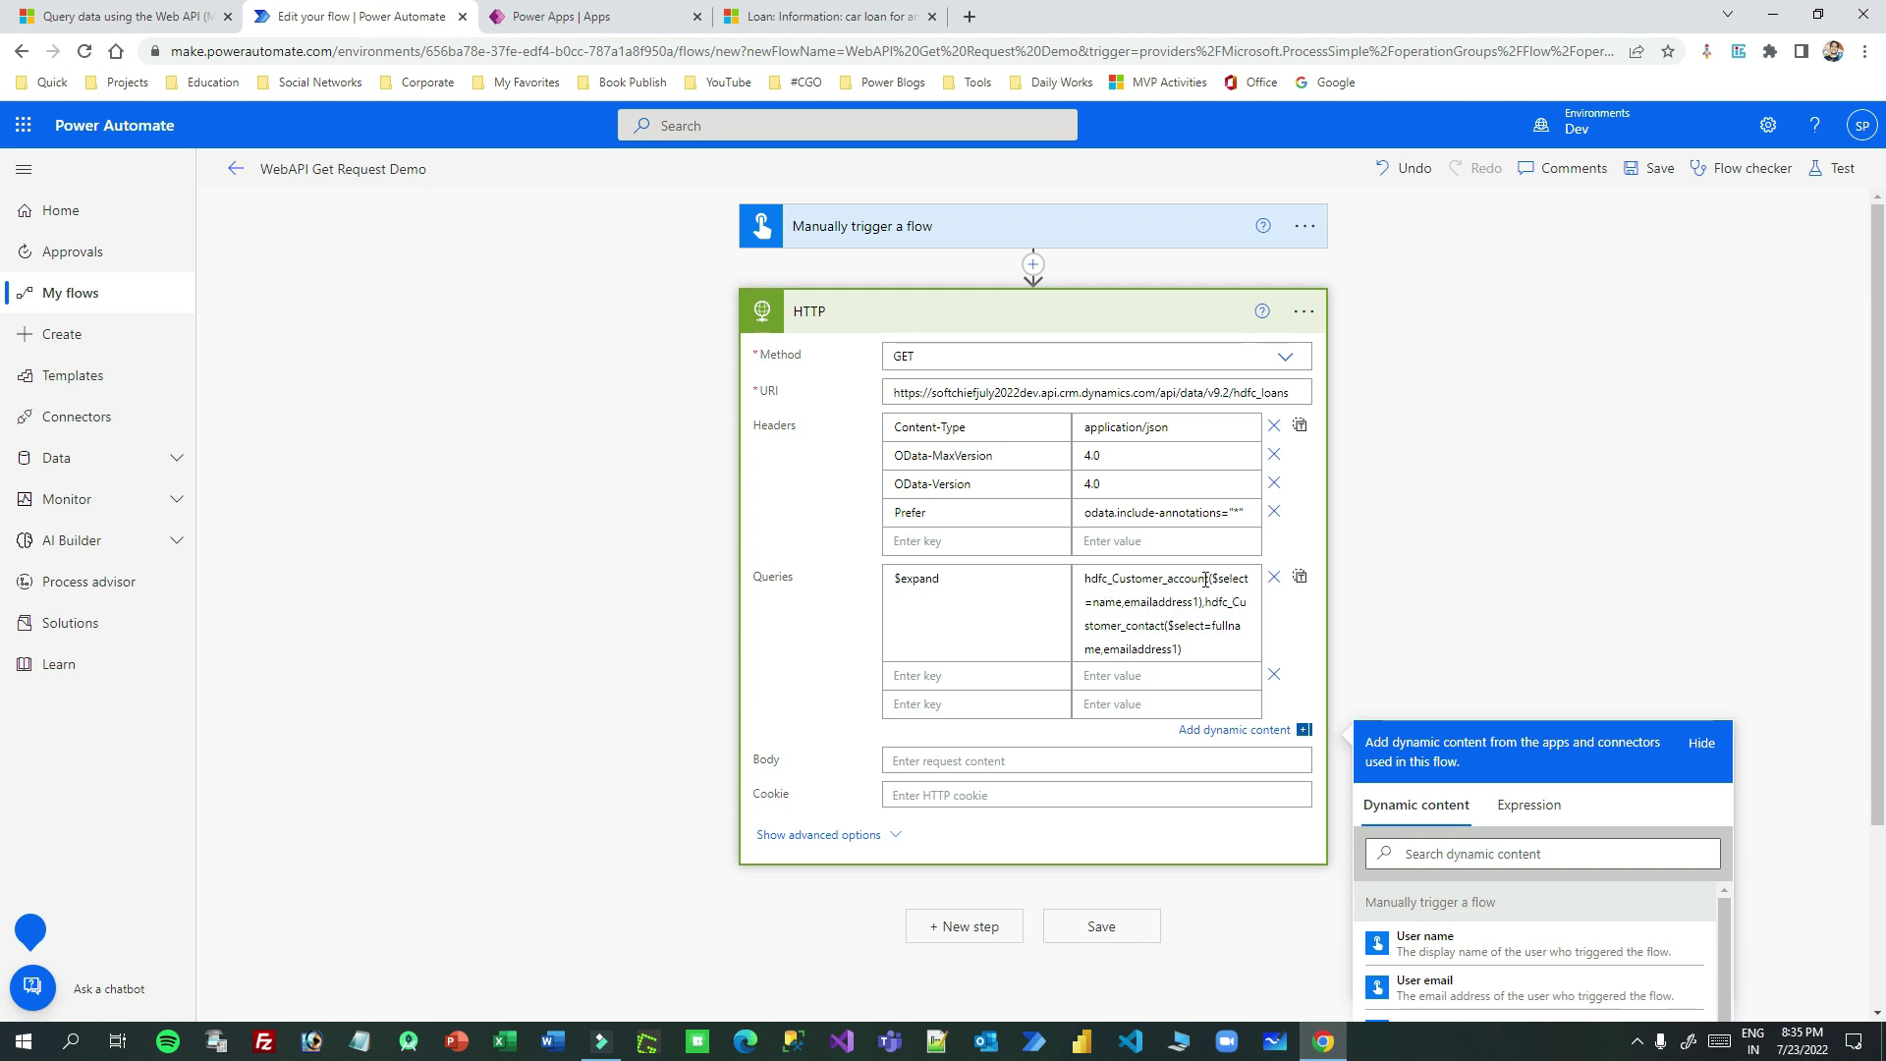
pyautogui.moveTo(1211, 578); pyautogui.dragTo(1084, 579)
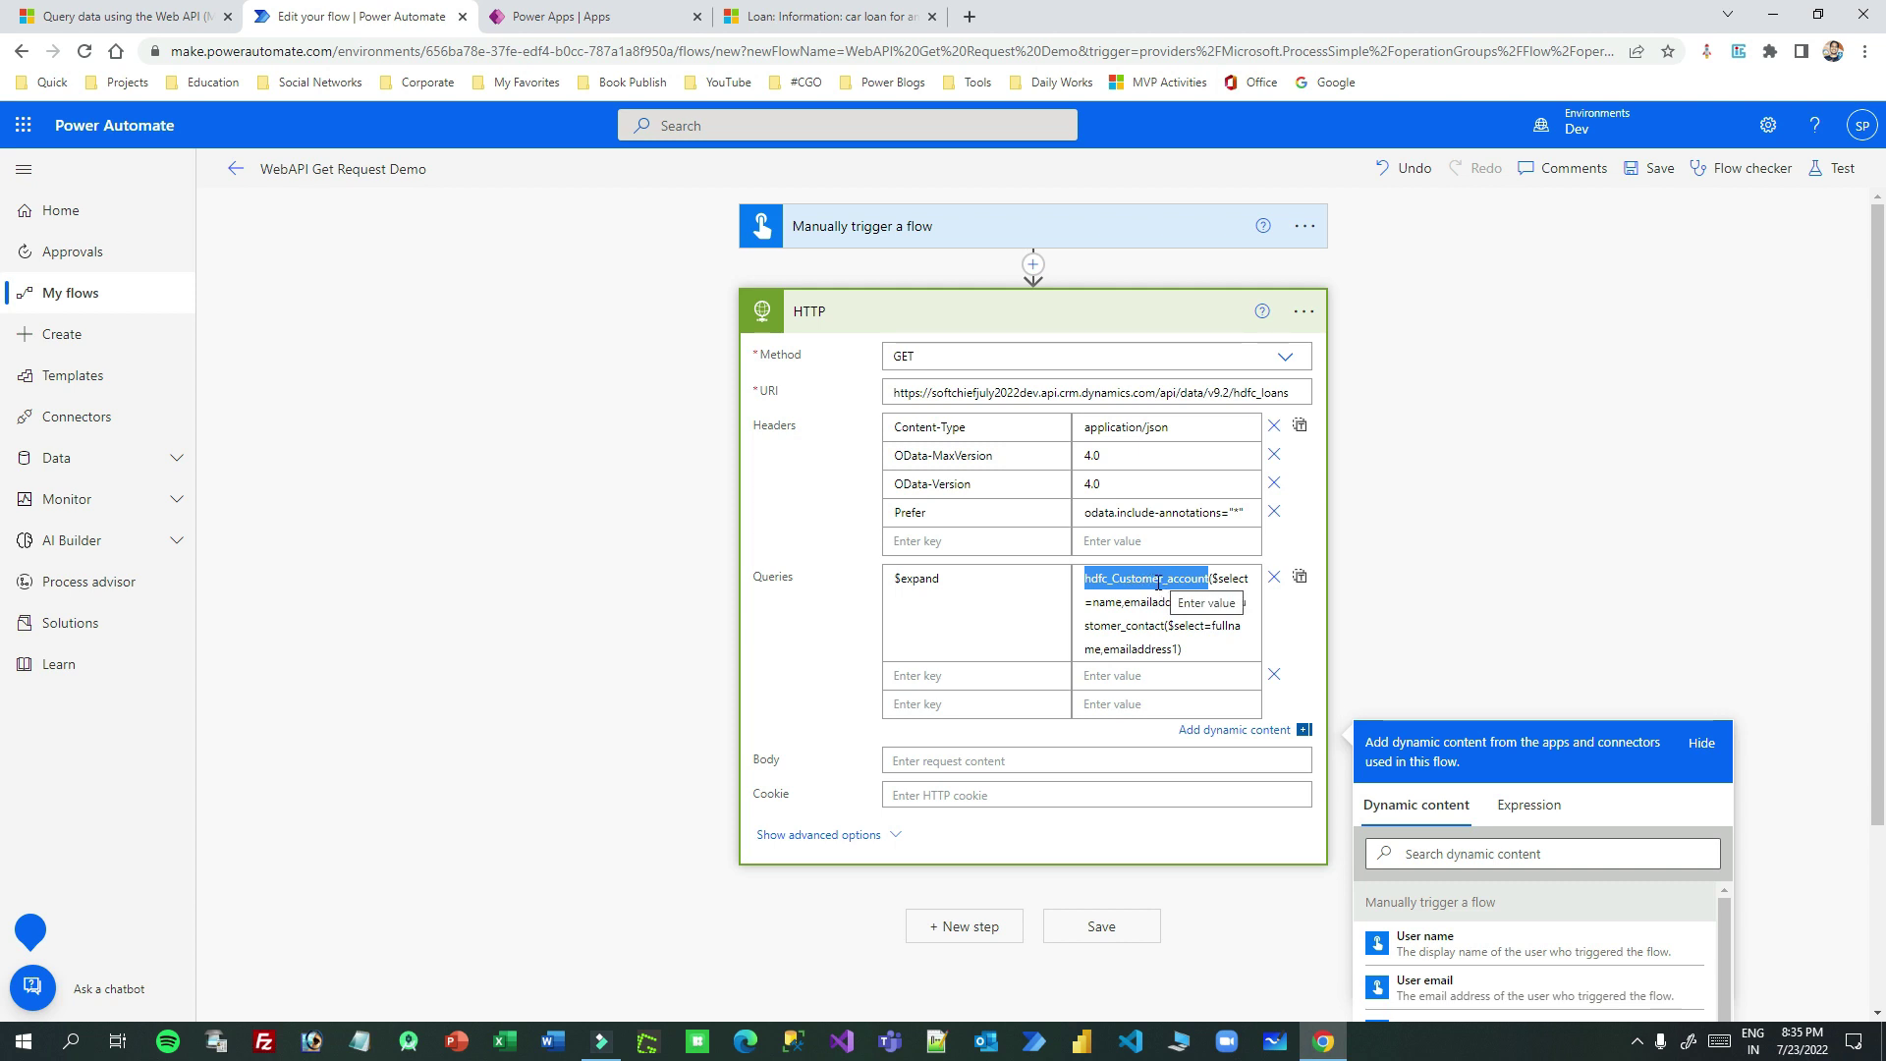
# Run a manual test of the WebAPI Get Request Demo flow and go to its run results
pyautogui.click(1470, 385)
pyautogui.click(1820, 175)
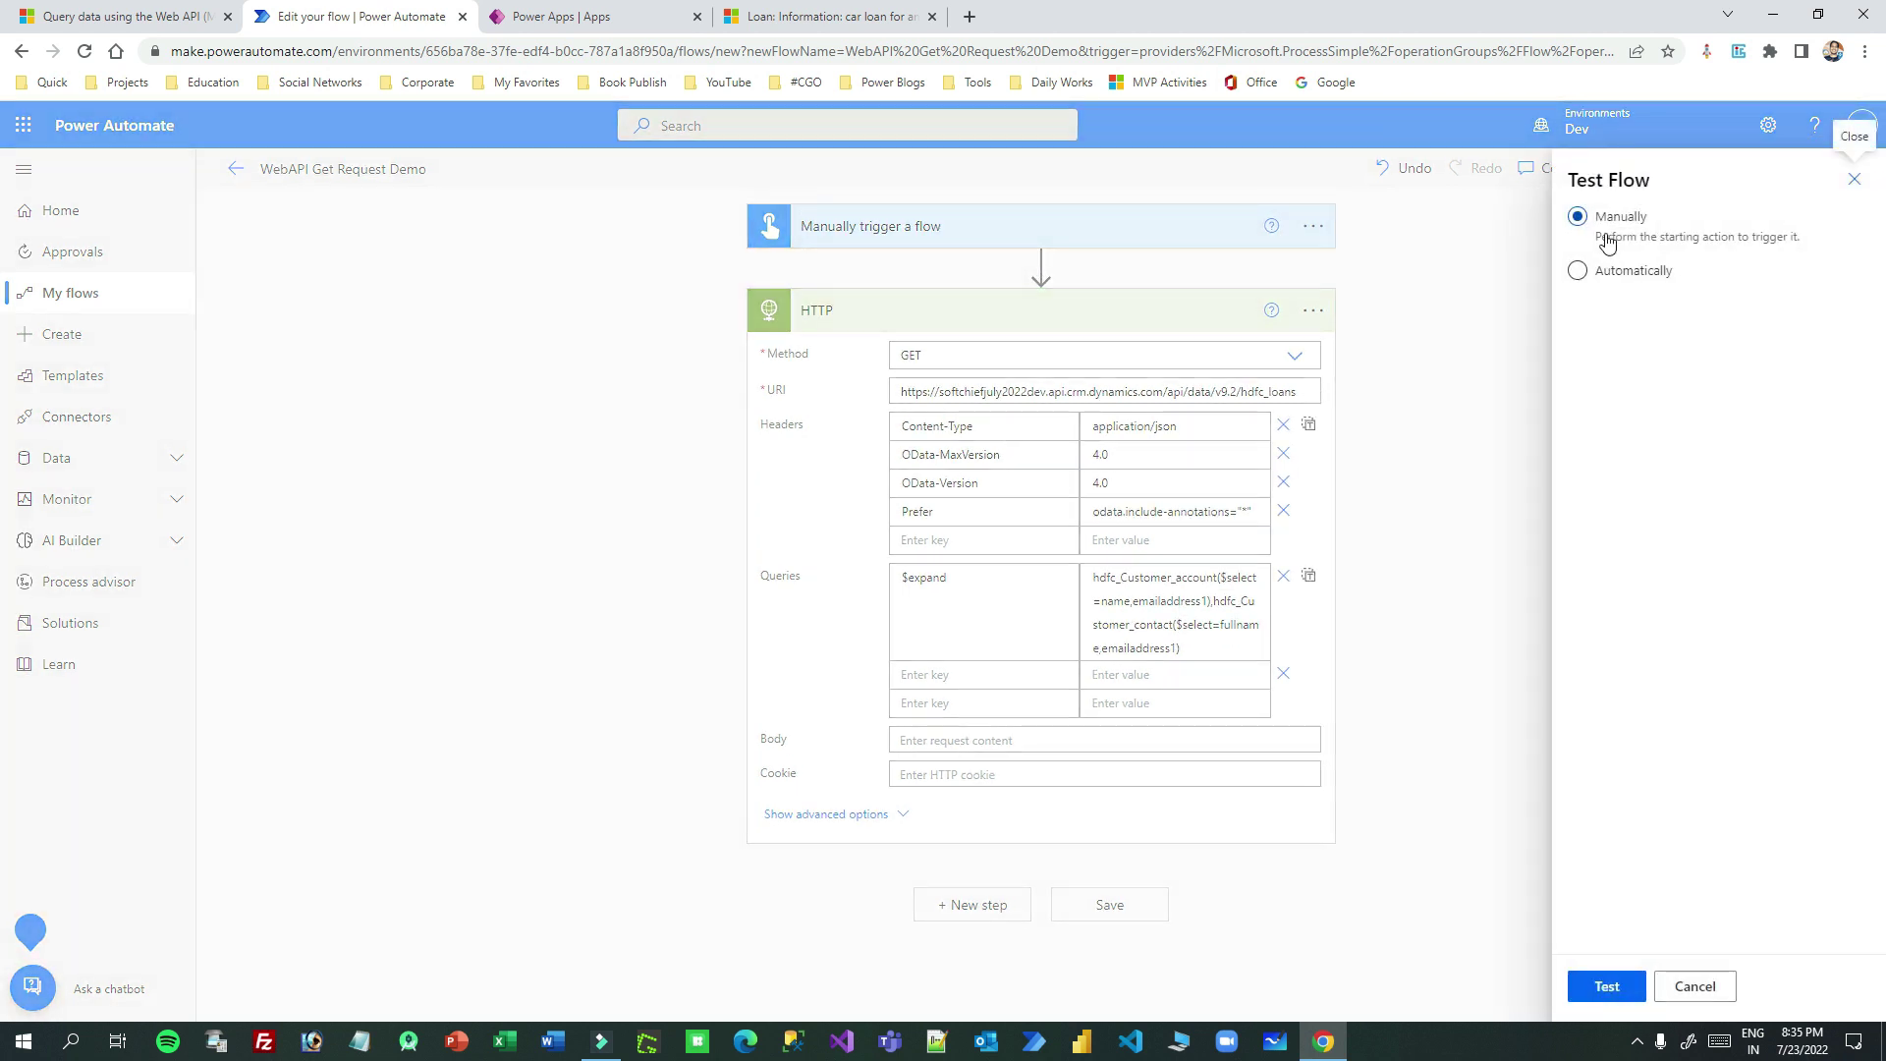
pyautogui.click(1607, 988)
pyautogui.click(1612, 989)
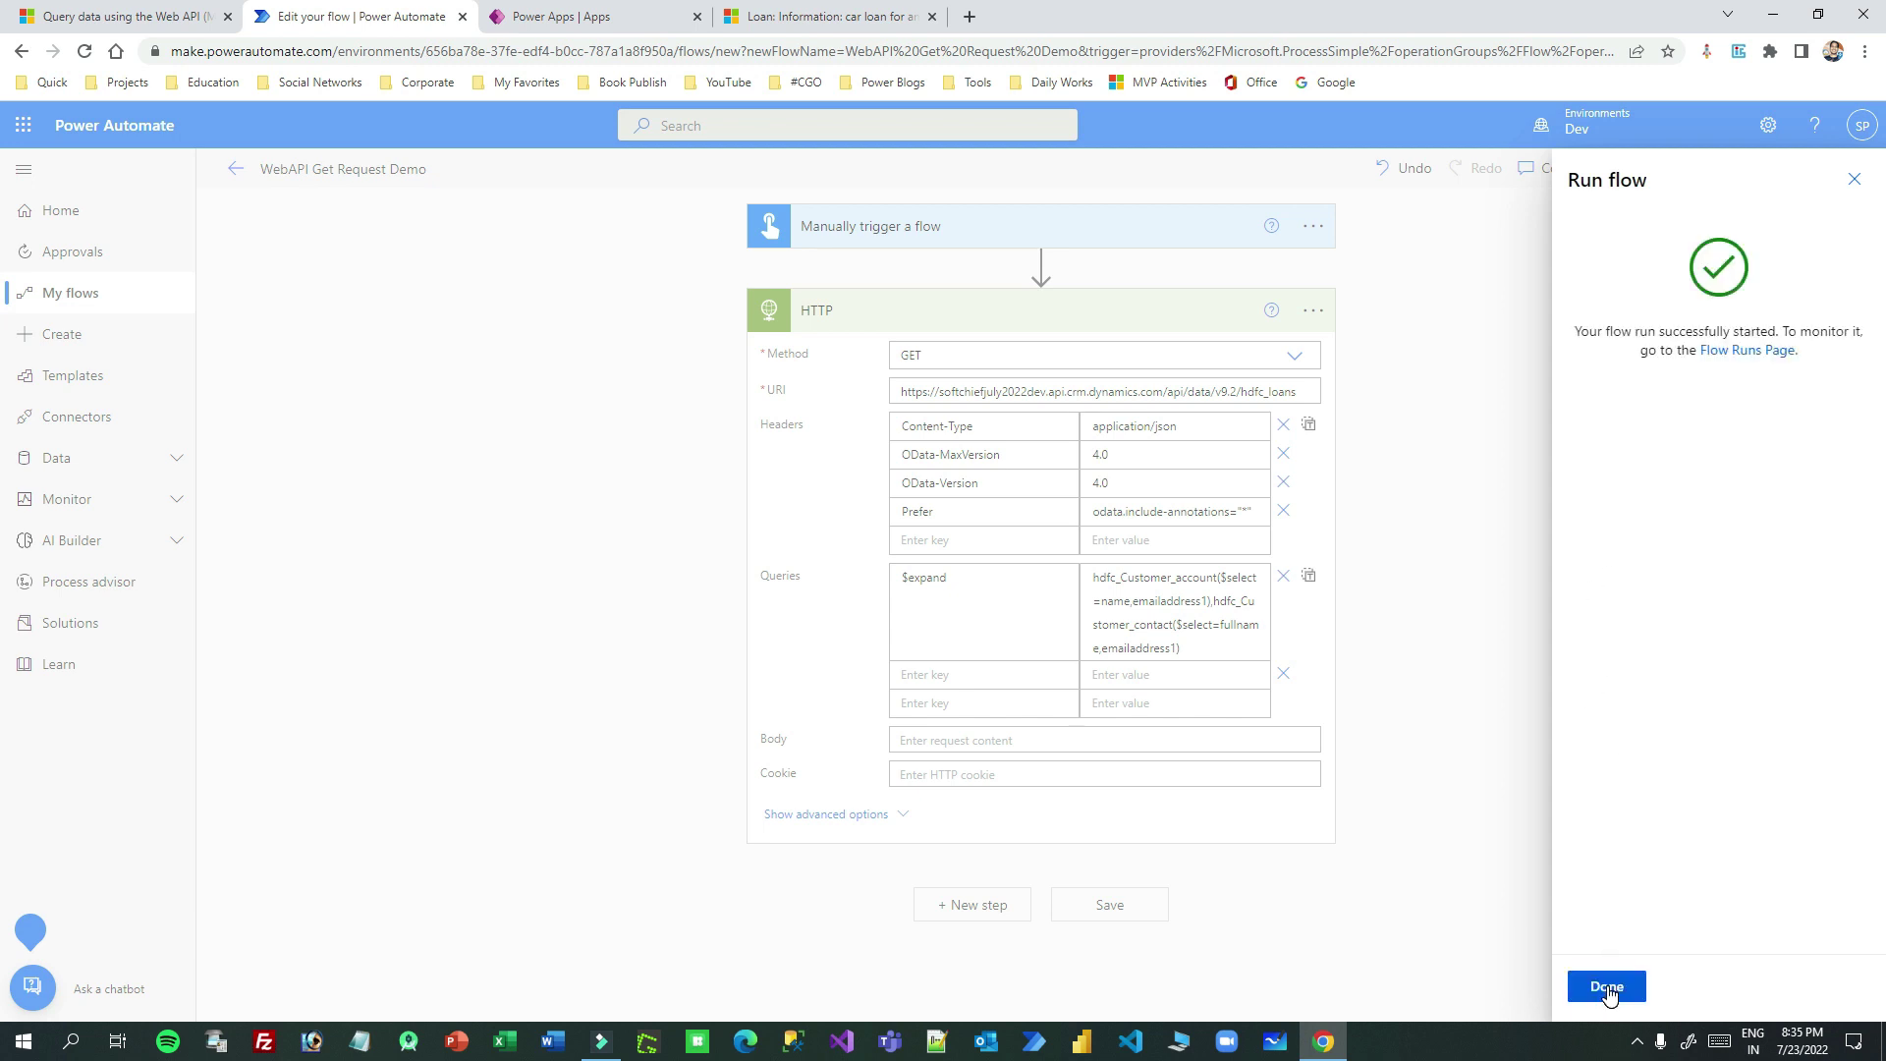
pyautogui.click(1607, 987)
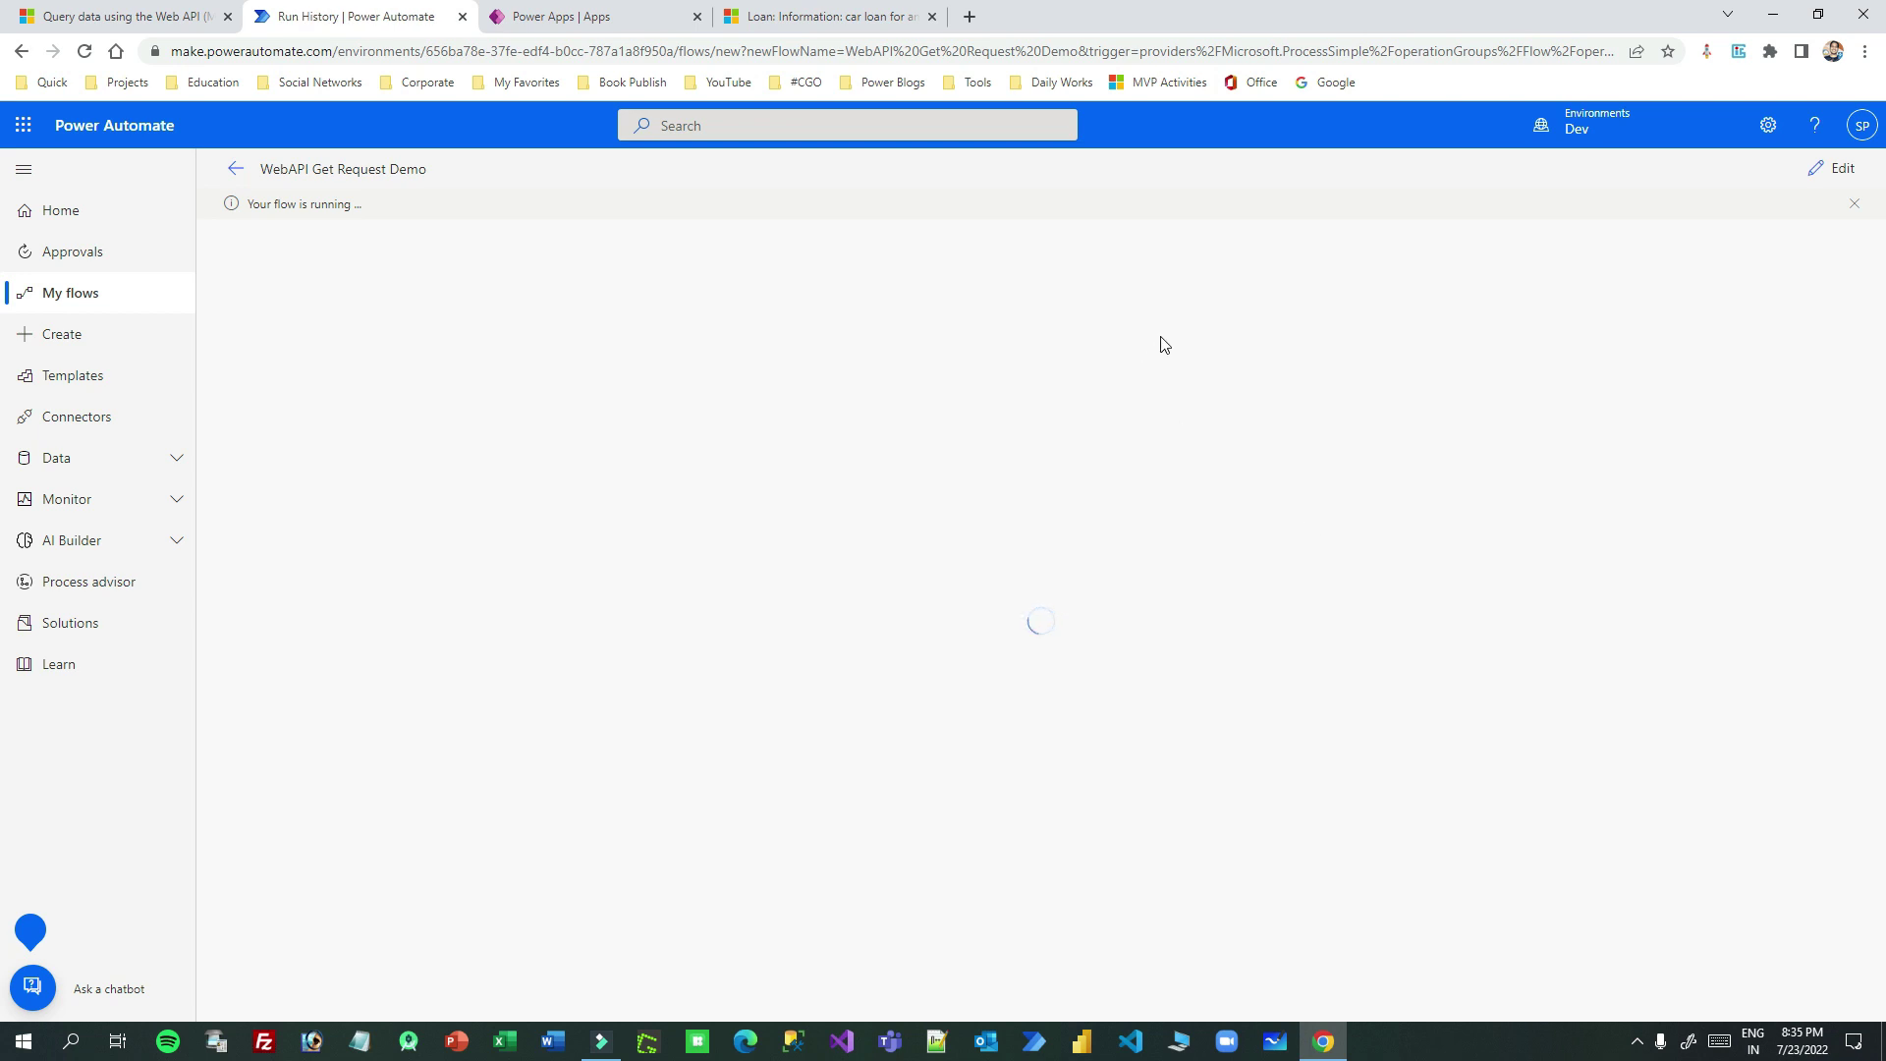
# Open the HTTP action's run details and find the _hdfc_customer_value annotations of the TCS loan in the output body
pyautogui.click(1033, 372)
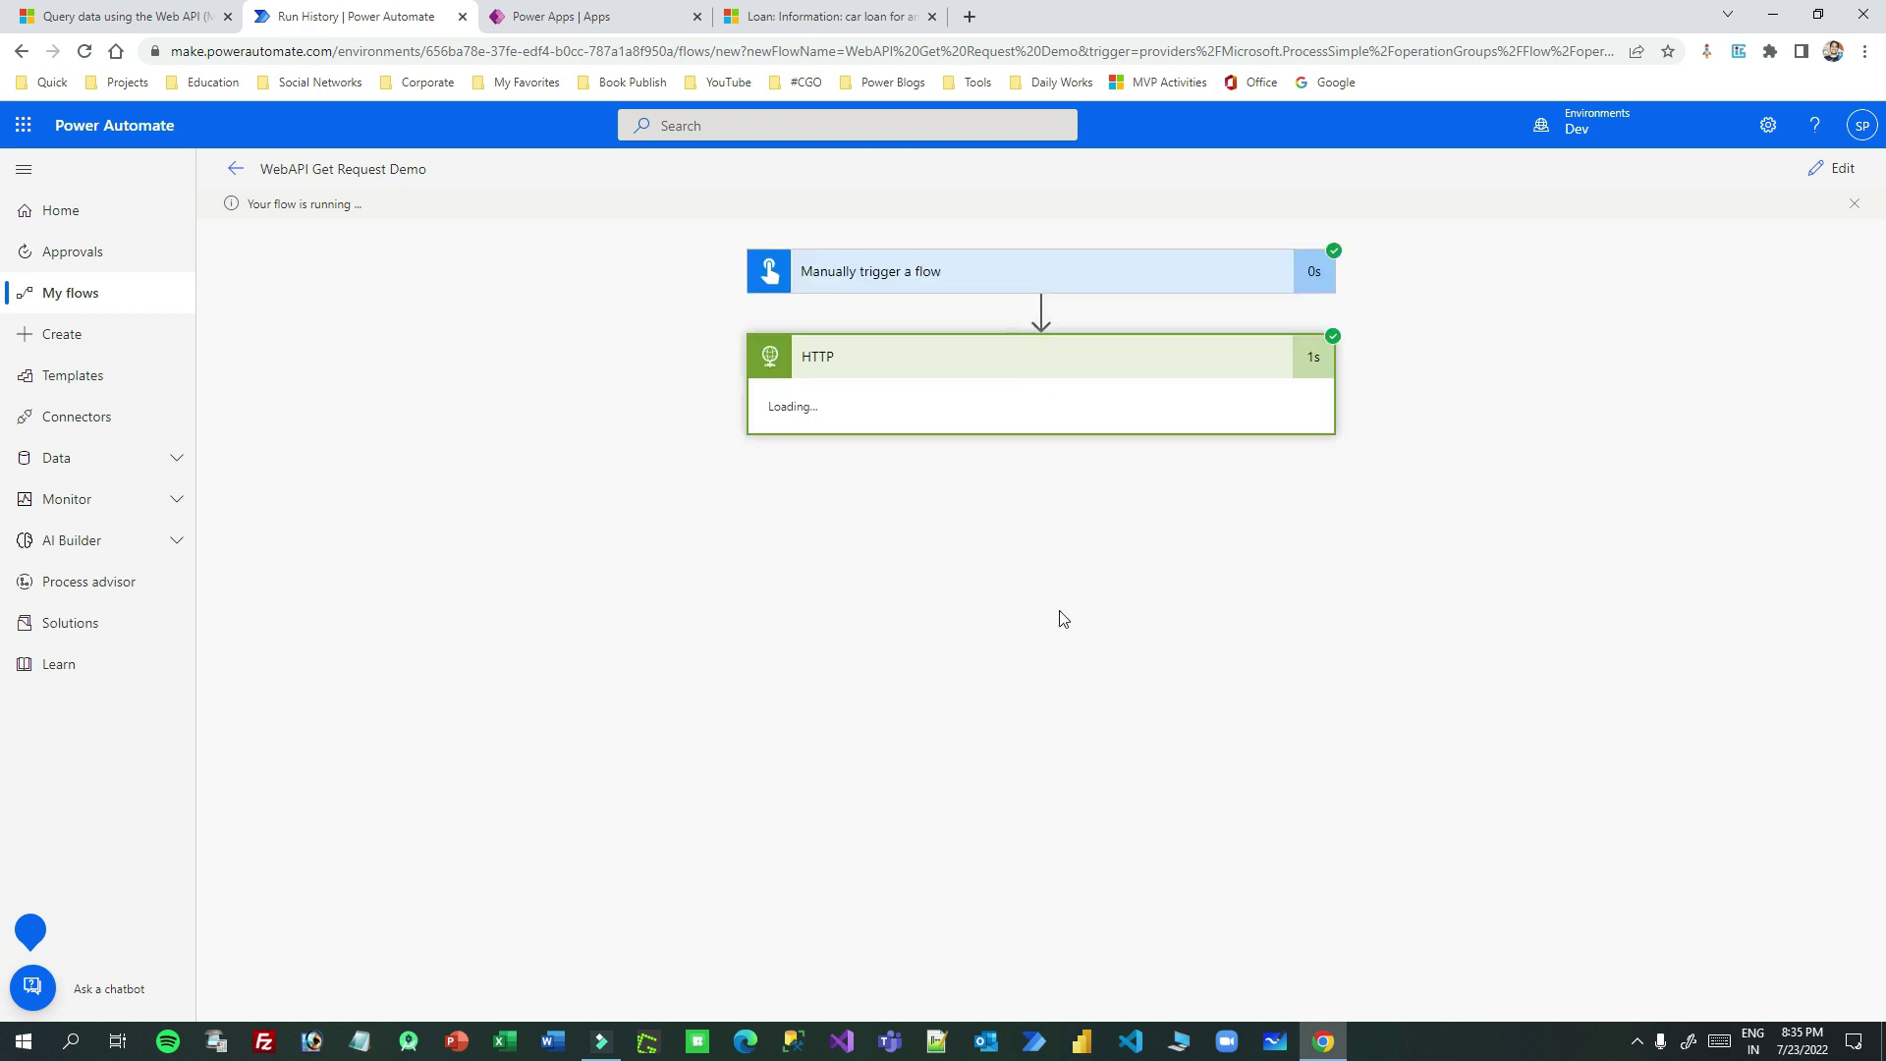
pyautogui.scroll(-2, 1061, 628)
pyautogui.scroll(-3, 1061, 631)
pyautogui.click(1282, 916)
pyautogui.click(1282, 917)
pyautogui.click(1283, 916)
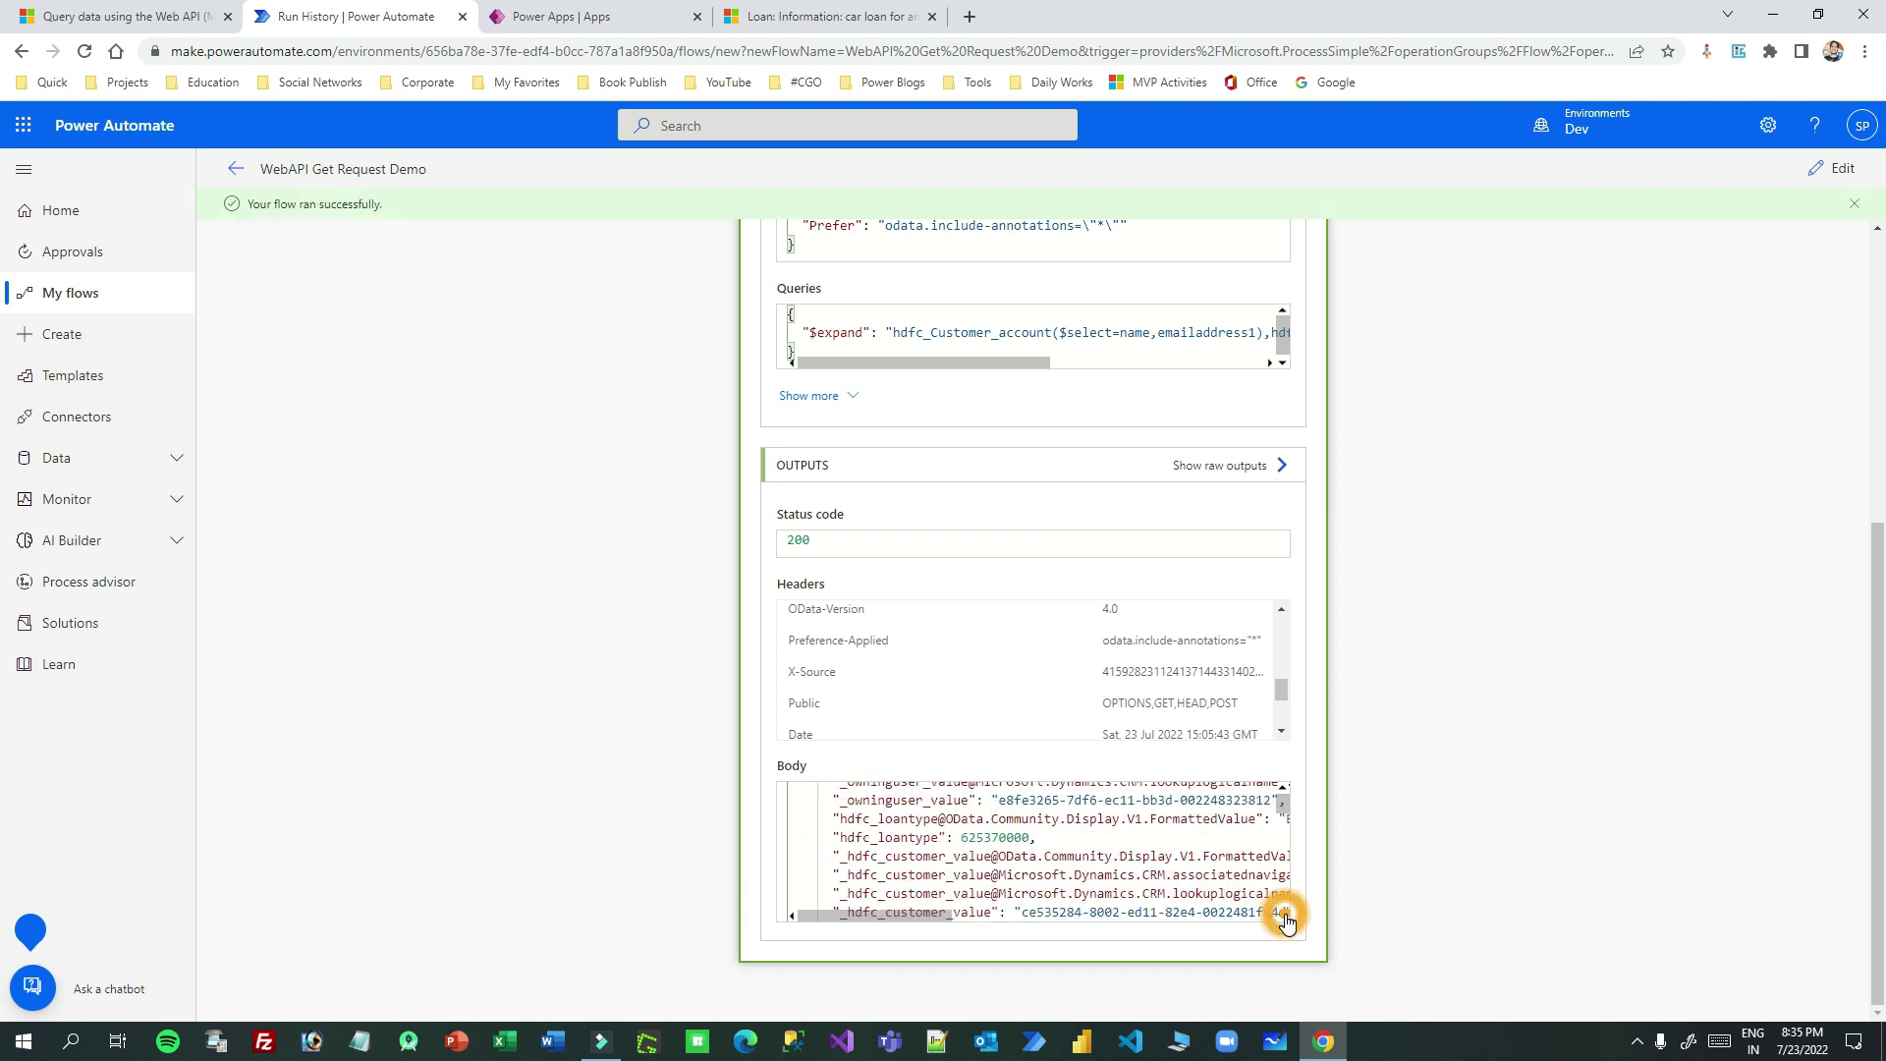
pyautogui.moveTo(927, 925); pyautogui.dragTo(1050, 923)
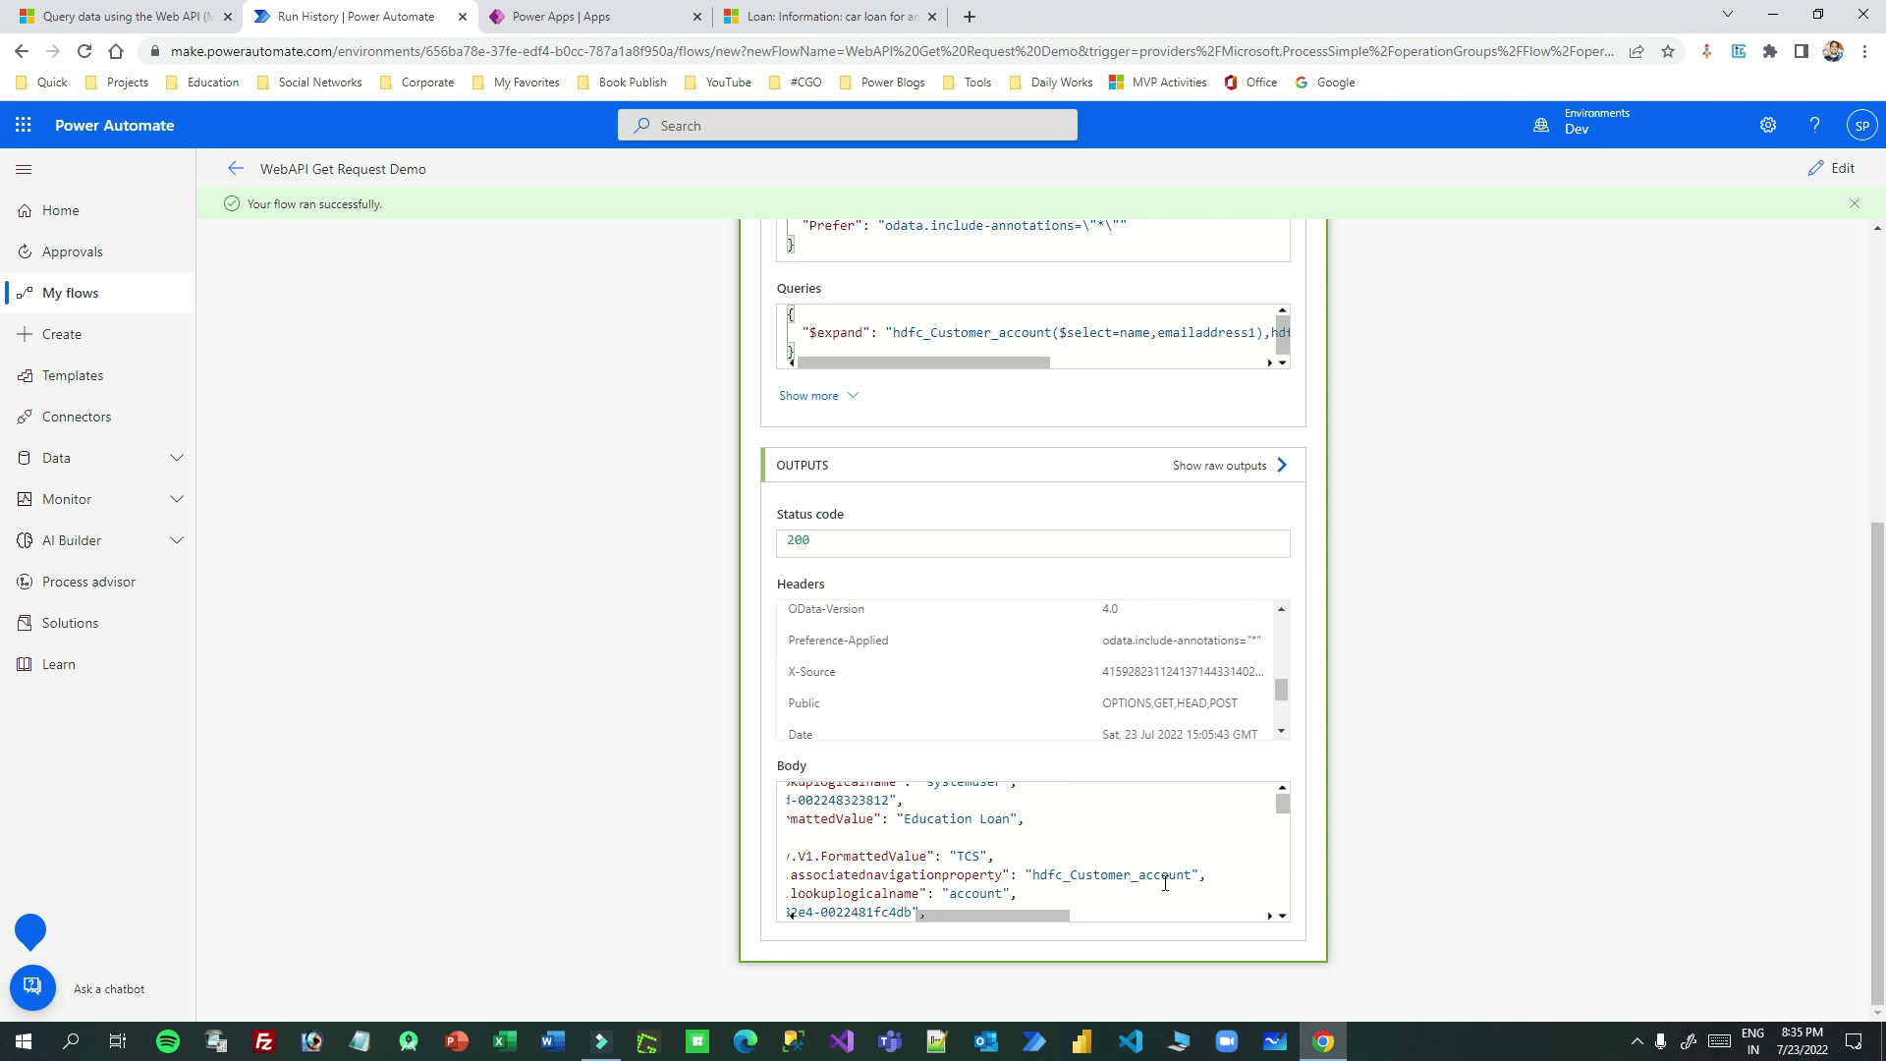
# Examine the associatednavigationproperty annotation of the TCS loan's customer lookup
pyautogui.moveTo(1208, 875); pyautogui.dragTo(1010, 918)
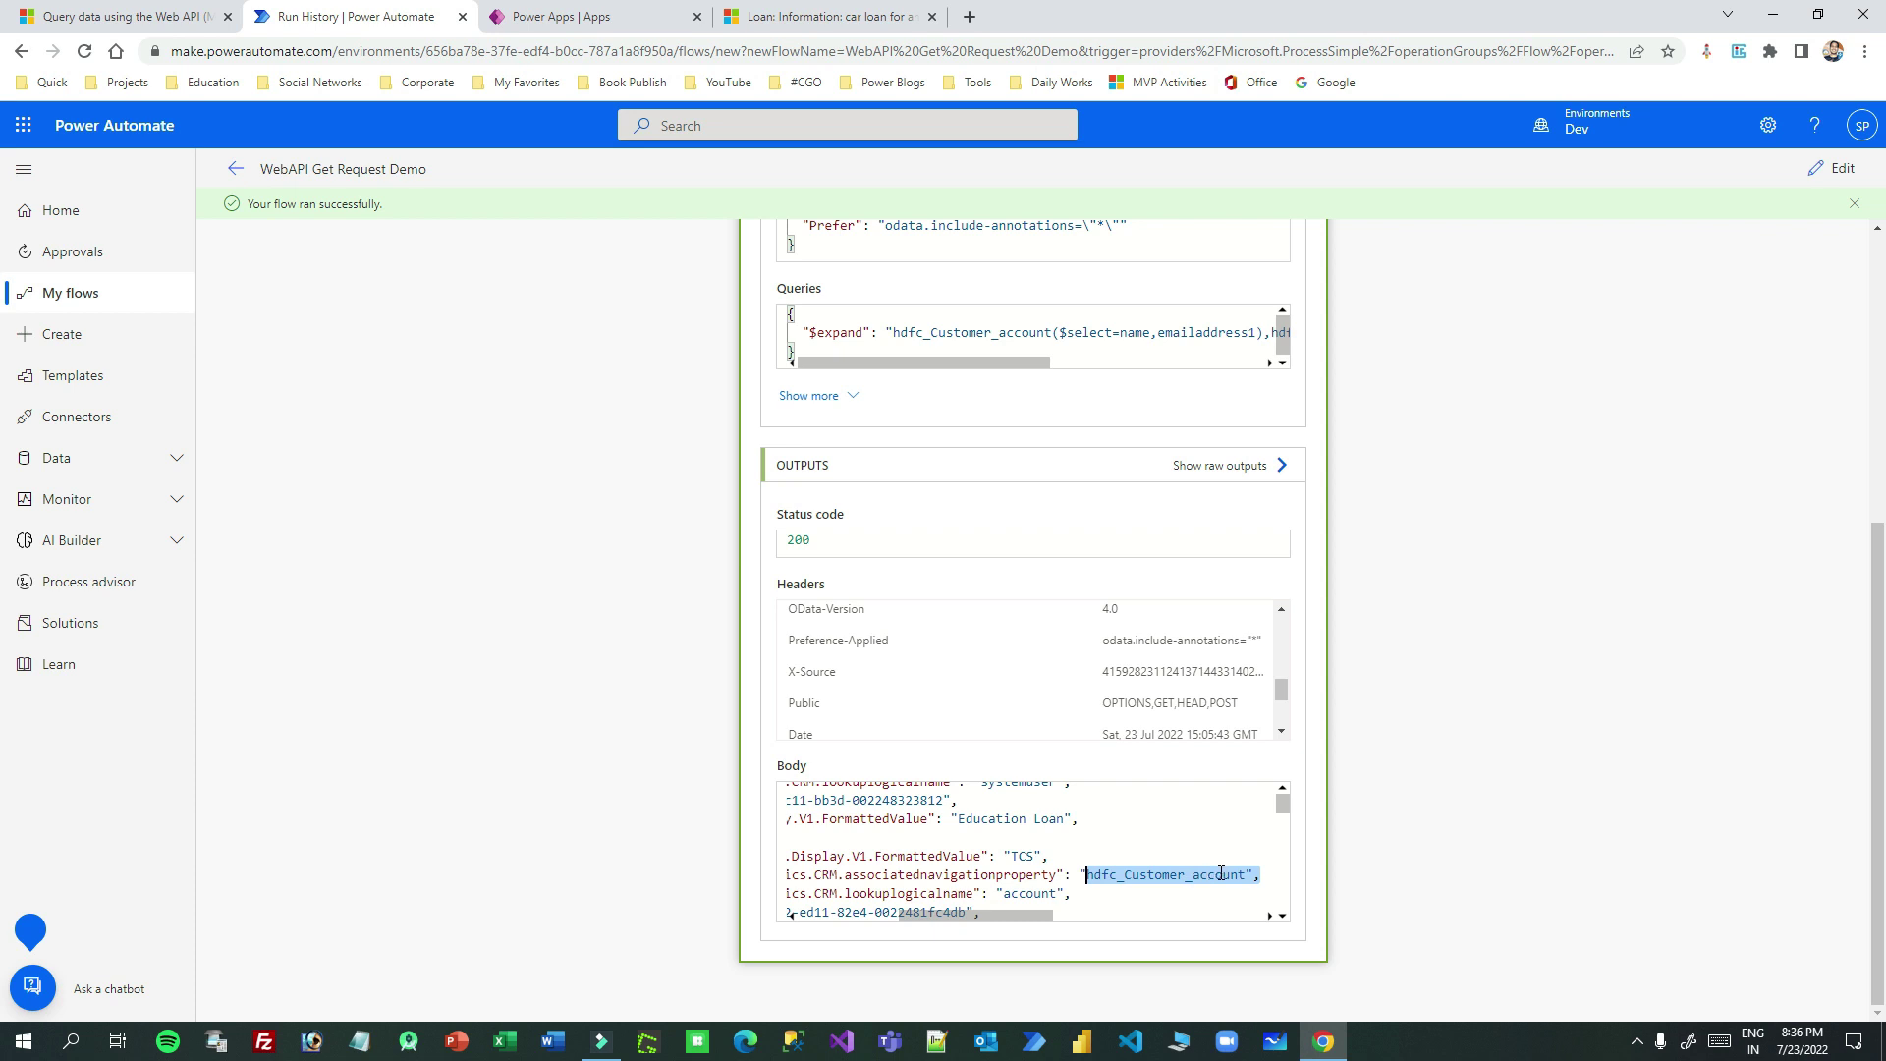
pyautogui.moveTo(1245, 874); pyautogui.dragTo(1083, 877)
pyautogui.doubleClick(1158, 874)
# Find the house loan record in the response body and examine its customer lookup's formatted value and associatednavigationproperty annotation
pyautogui.scroll(-1, 1159, 873)
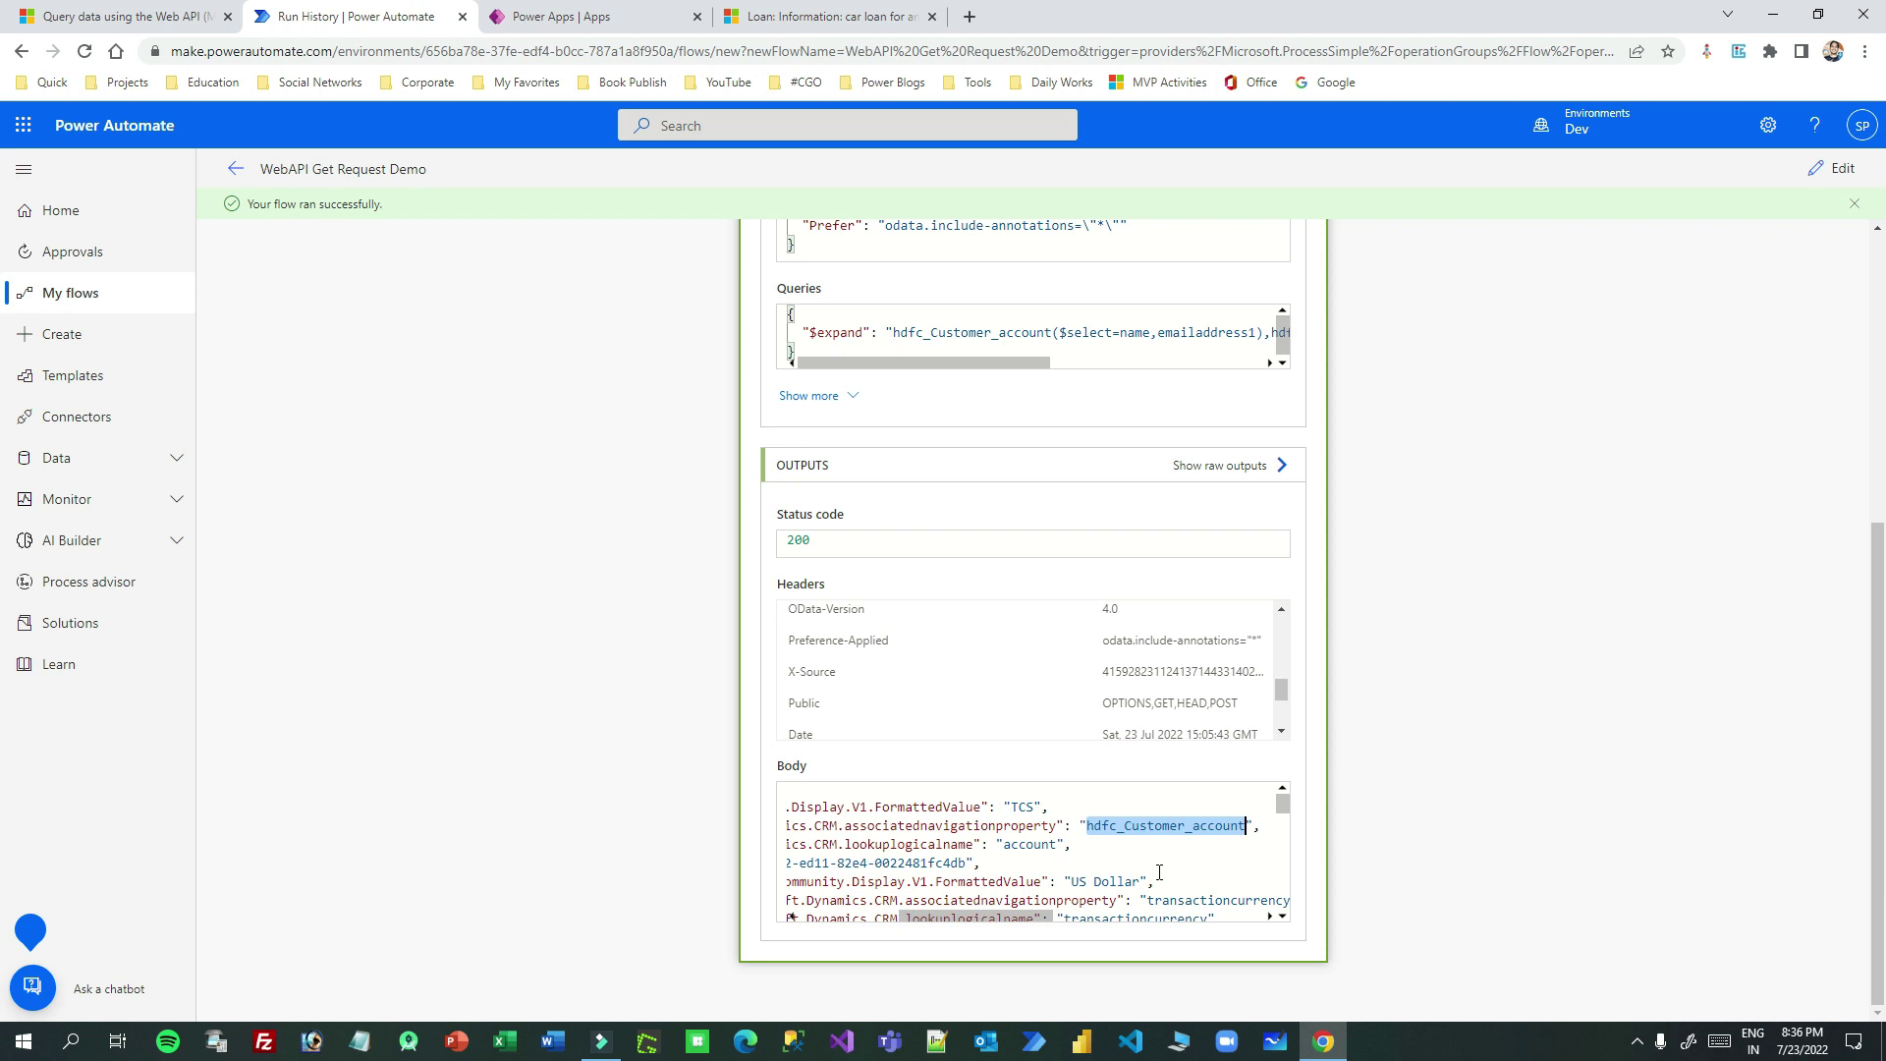
pyautogui.scroll(-5, 1159, 873)
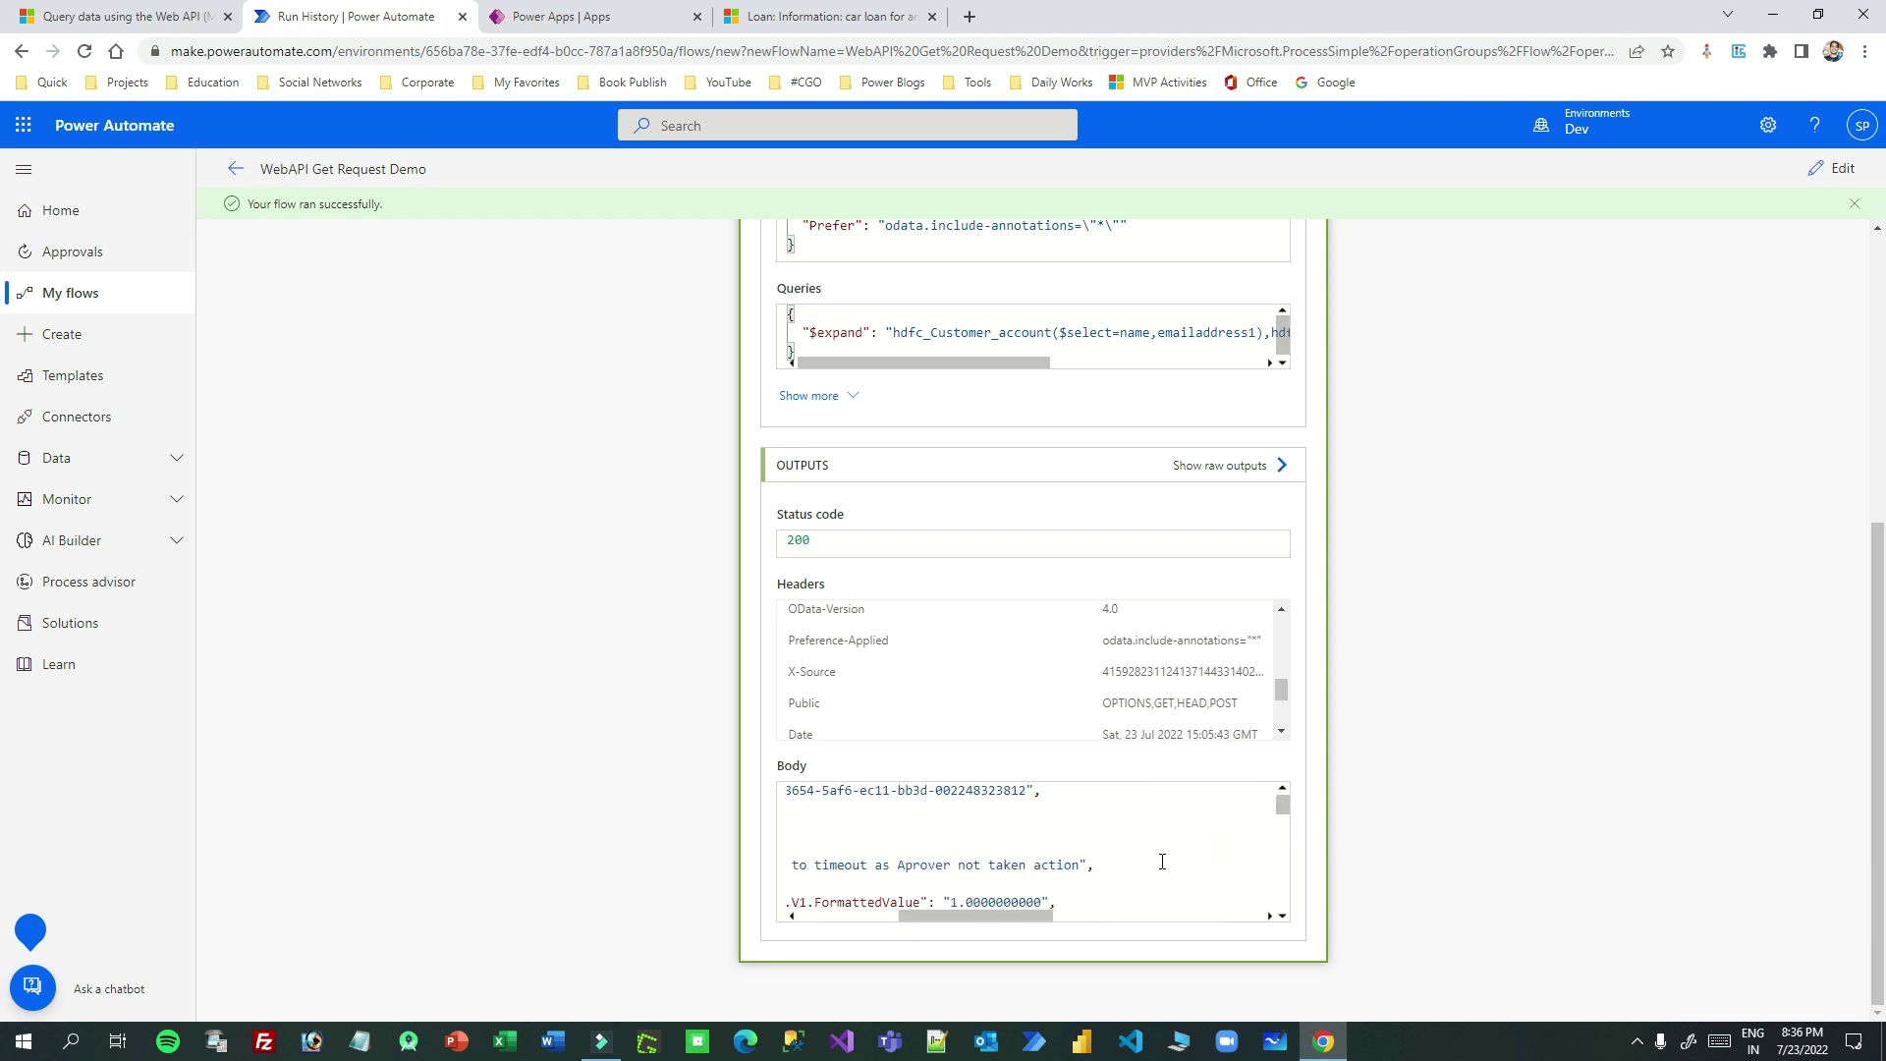
pyautogui.hscroll(-5, 1165, 855)
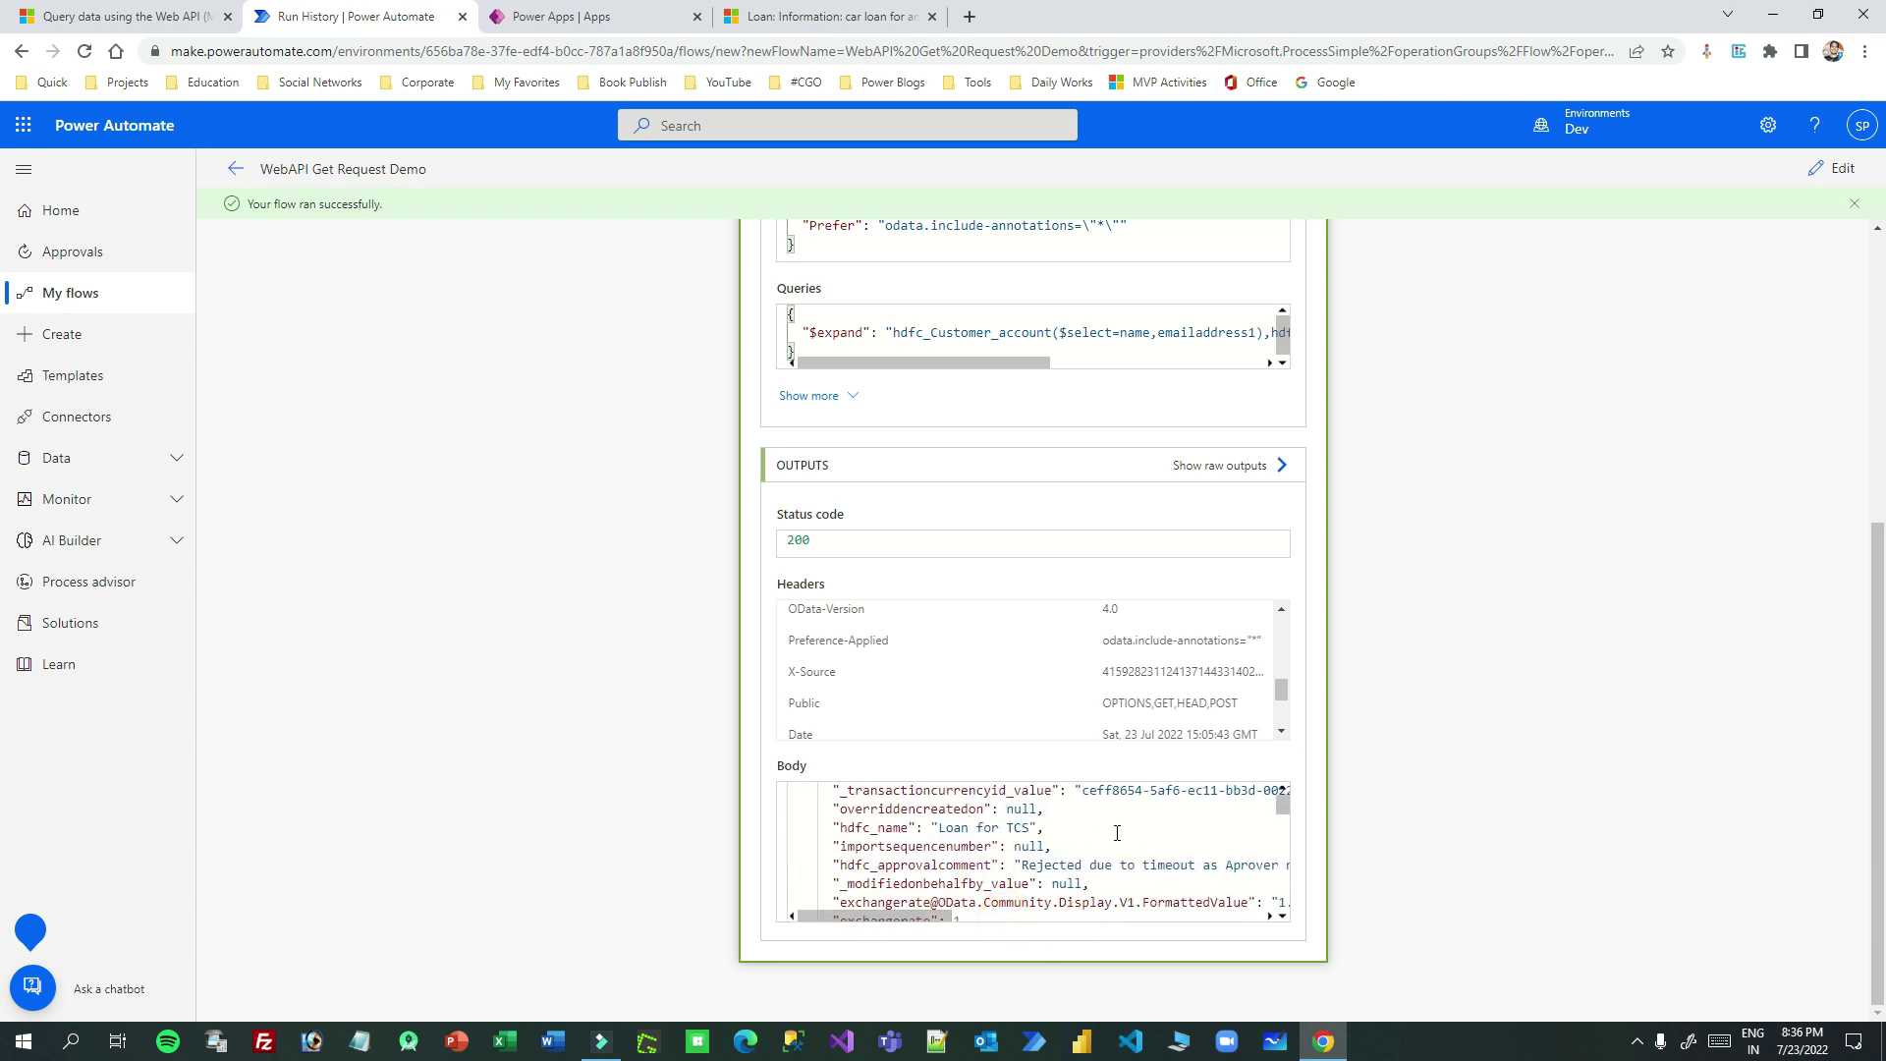
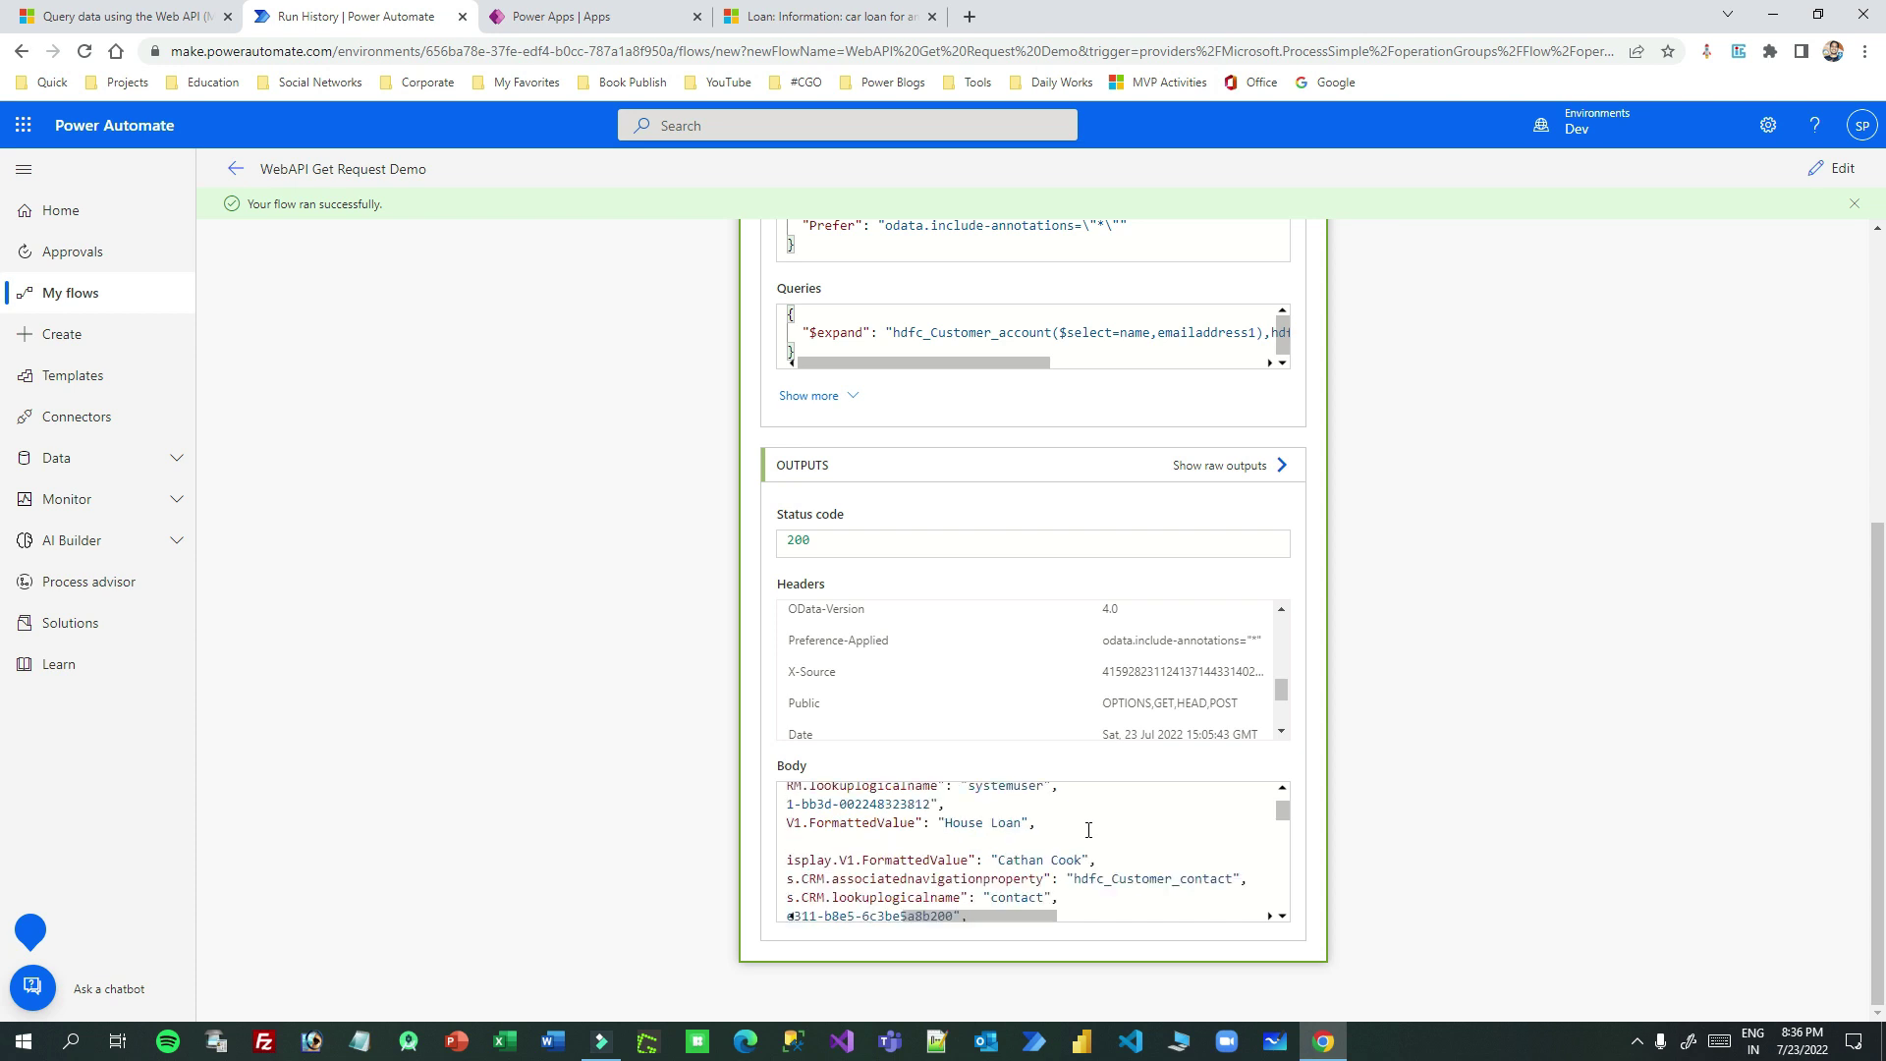
pyautogui.doubleClick(1198, 832)
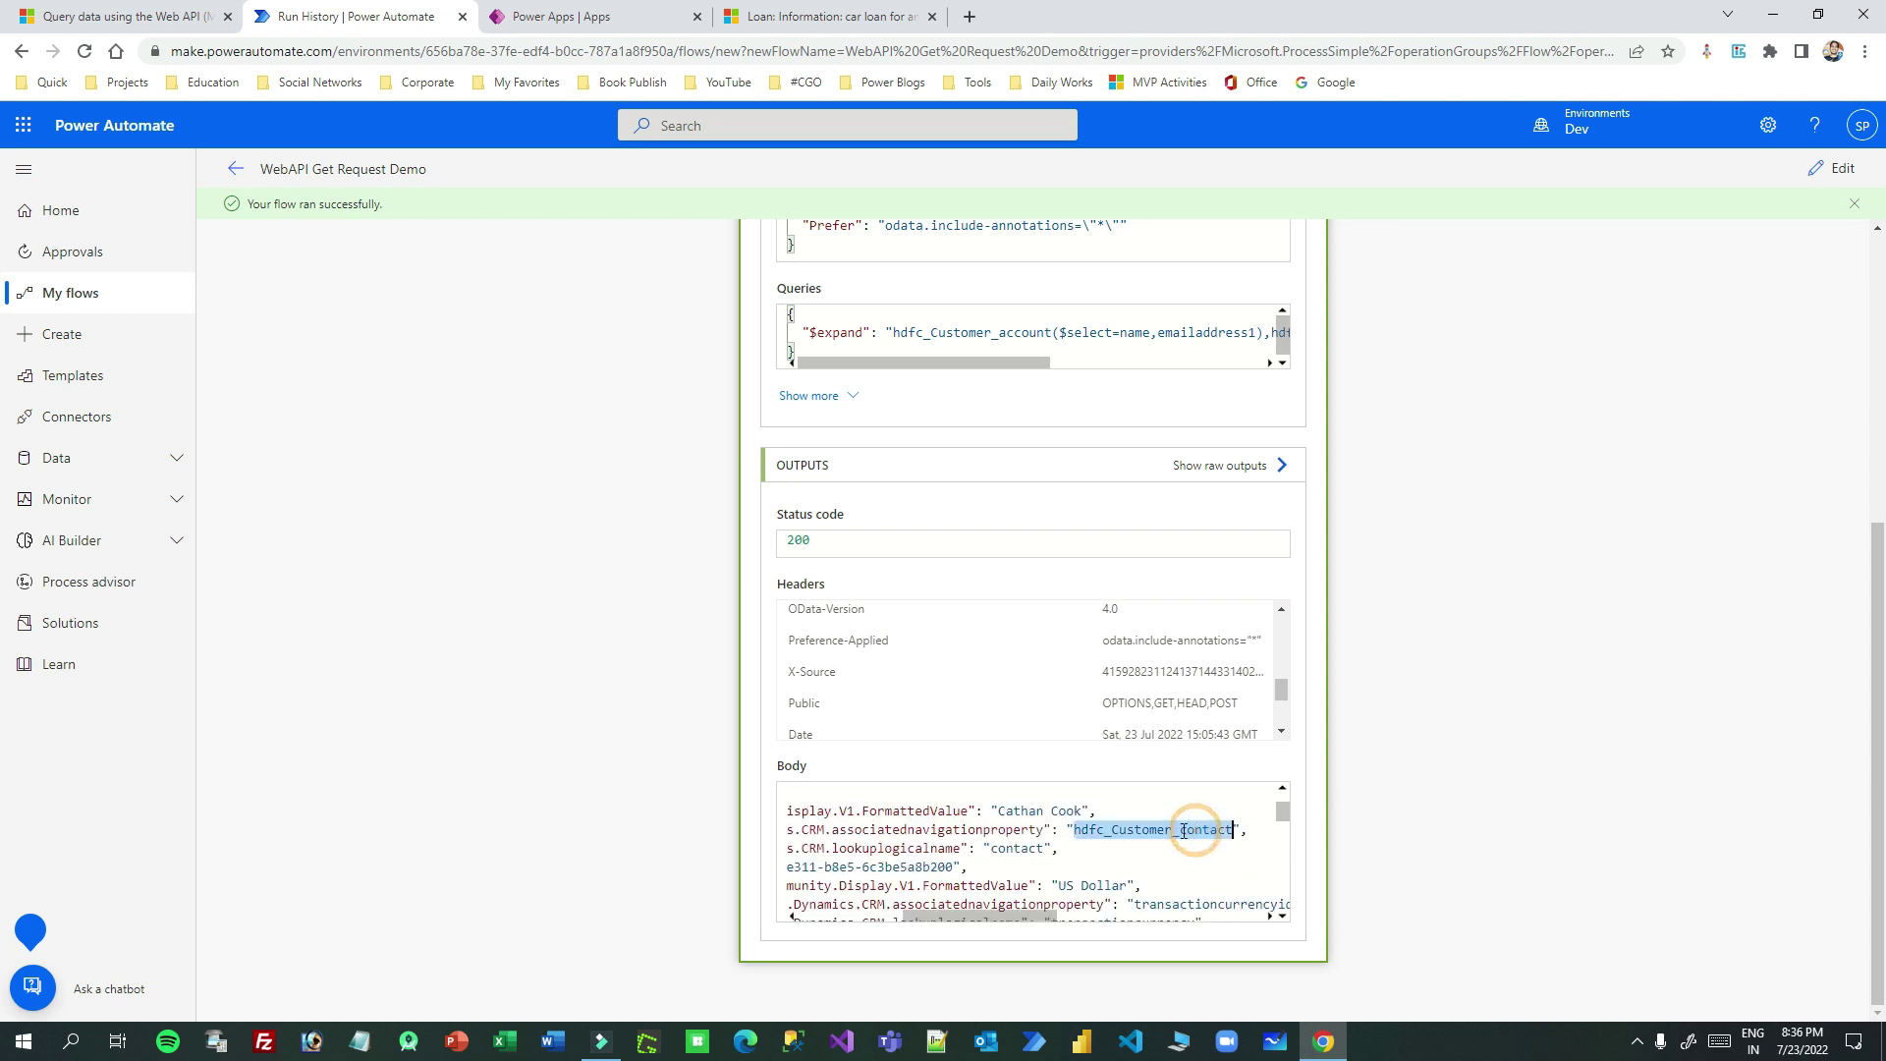
pyautogui.moveTo(1222, 832); pyautogui.dragTo(984, 811)
pyautogui.click(1081, 810)
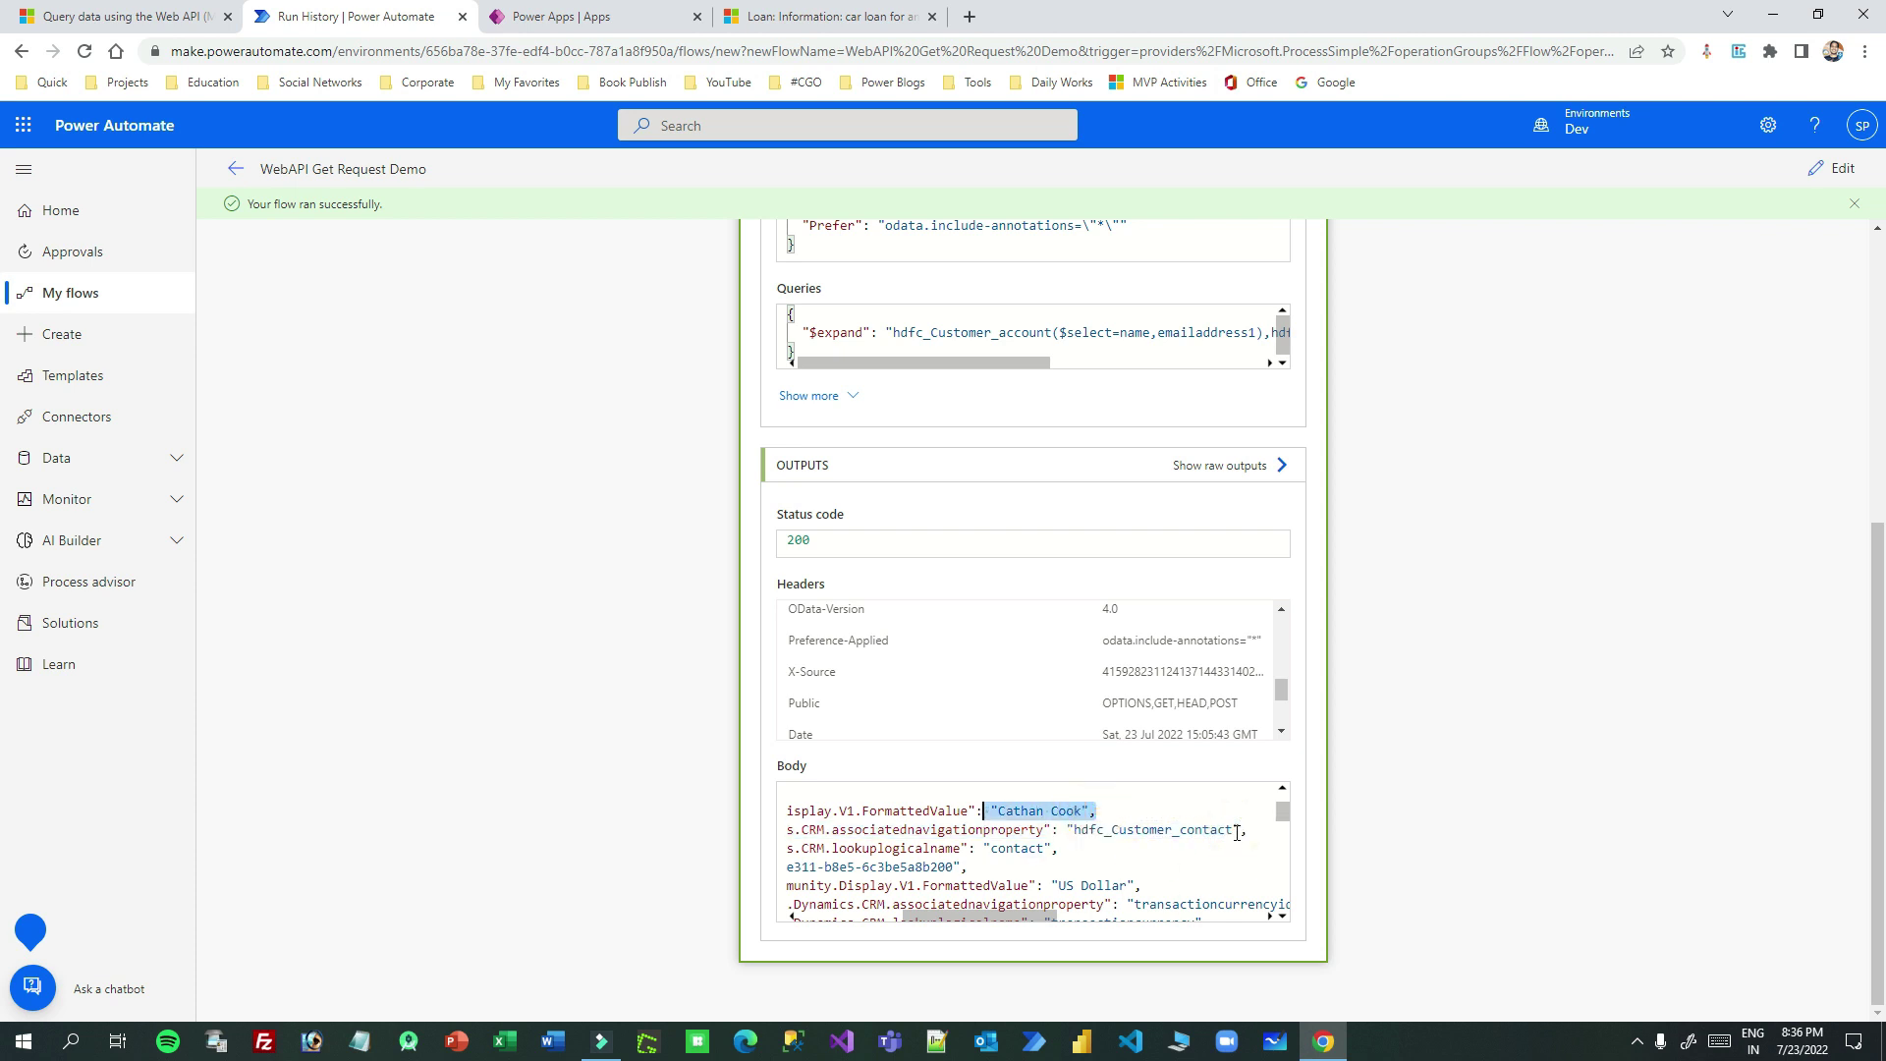
pyautogui.moveTo(1234, 831); pyautogui.dragTo(1077, 837)
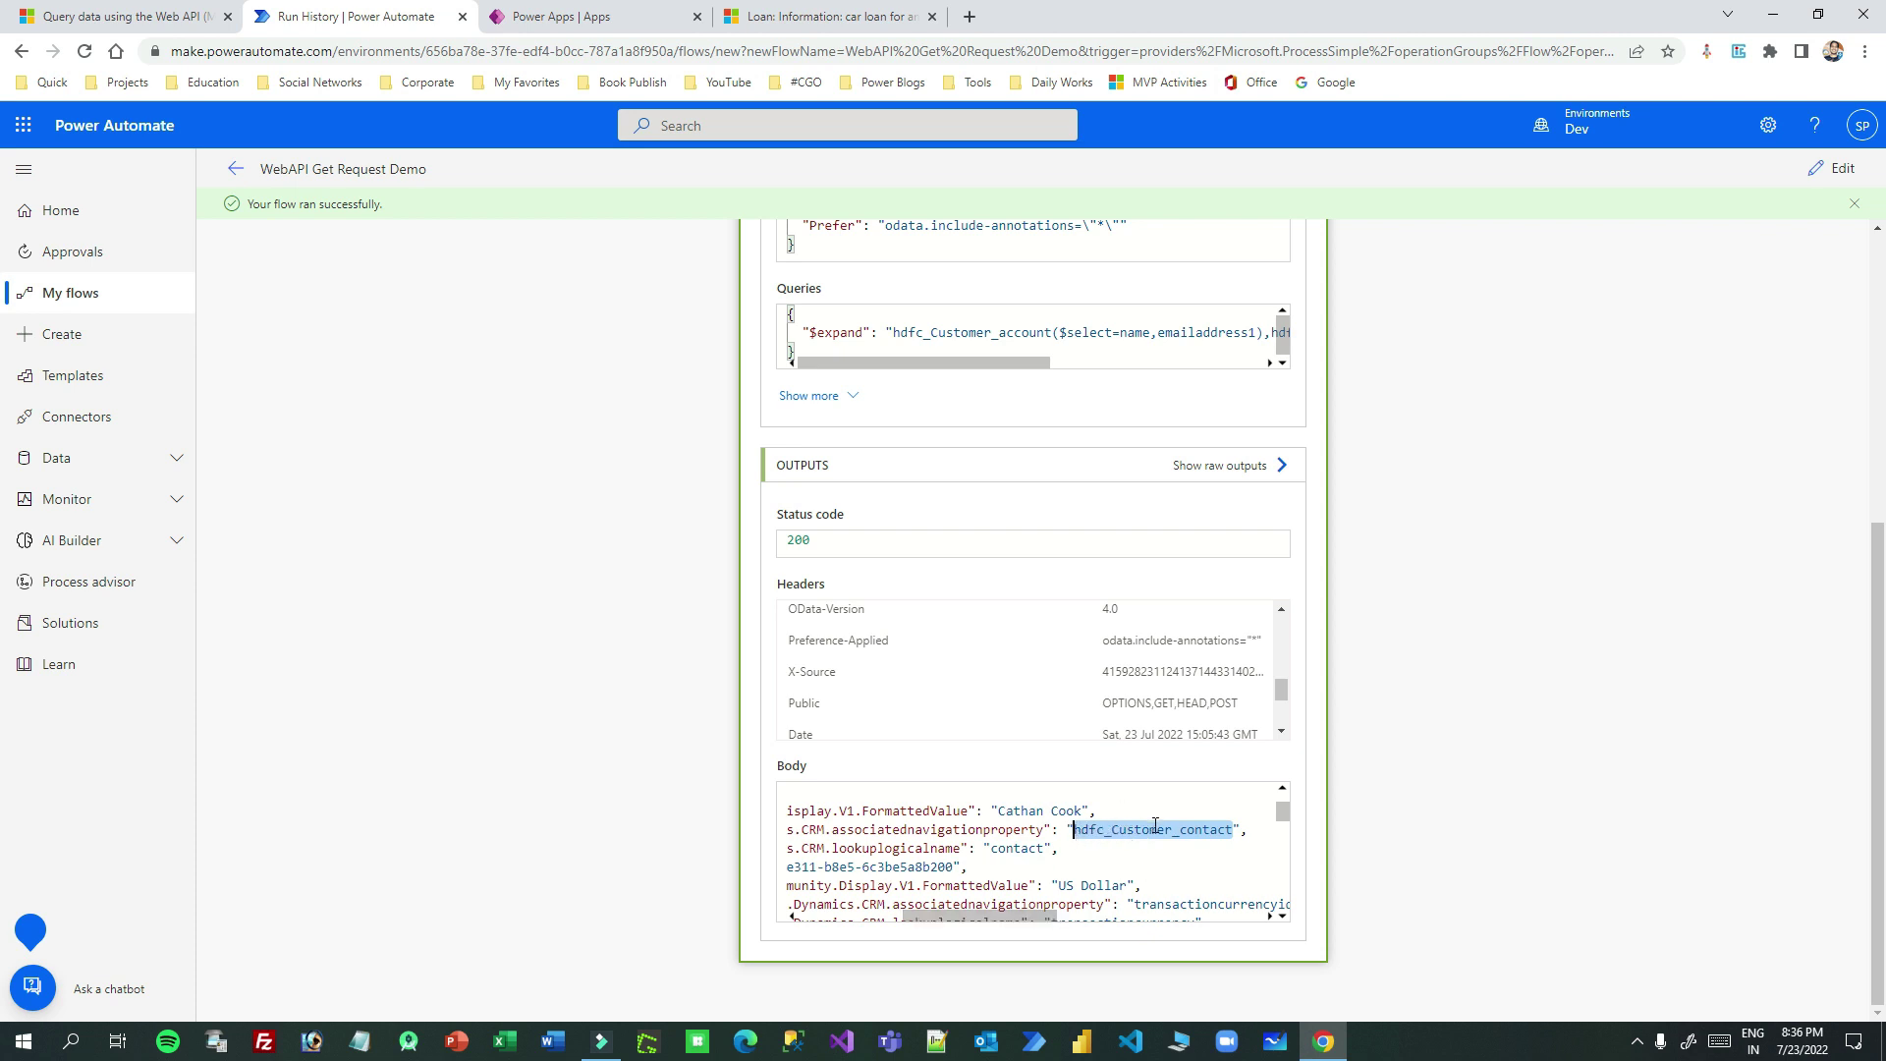
# Go back to the TCS loan in the response body and recheck its hdfc_Customer_account annotation
pyautogui.scroll(5, 1159, 831)
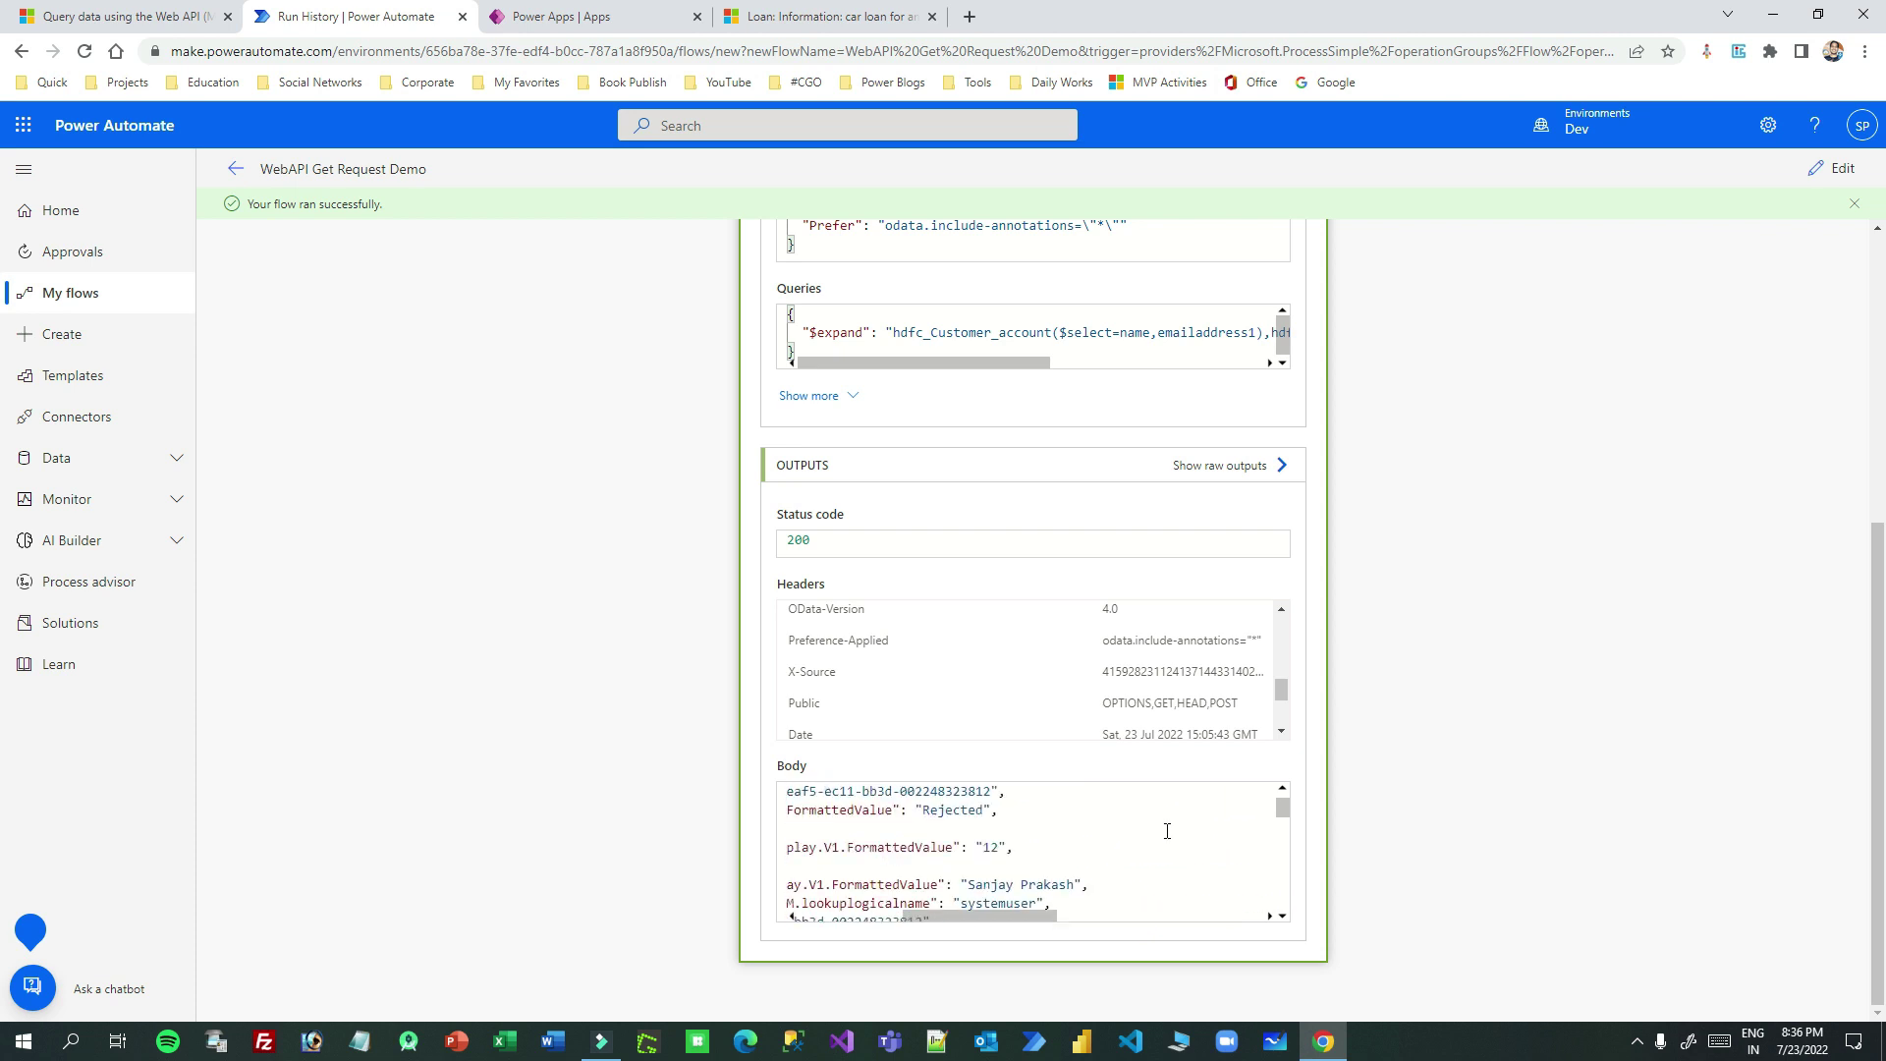
pyautogui.scroll(5, 1167, 831)
pyautogui.doubleClick(1167, 830)
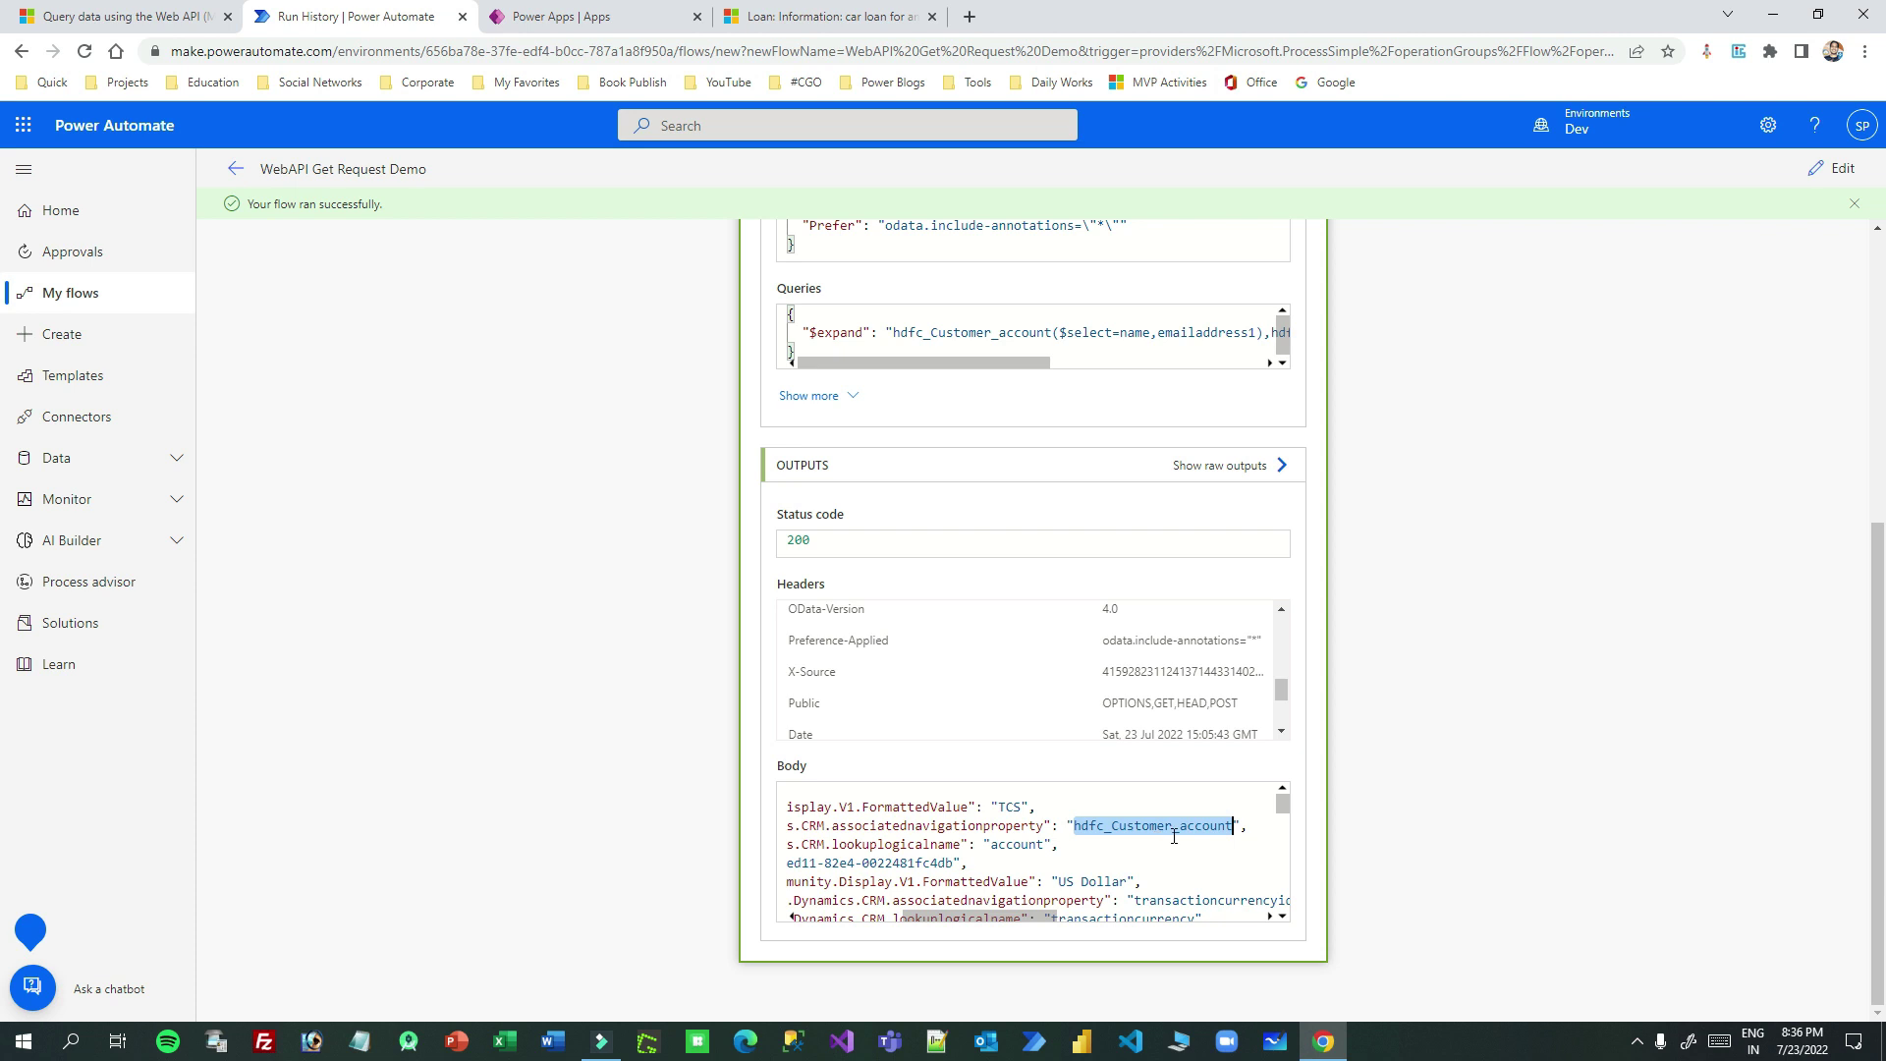
# Examine the TCS loan's expanded hdfc_Customer_account fields name, emailaddress1 and accountid, and its hdfc_Customer_contact entry
pyautogui.moveTo(982, 917); pyautogui.dragTo(896, 919)
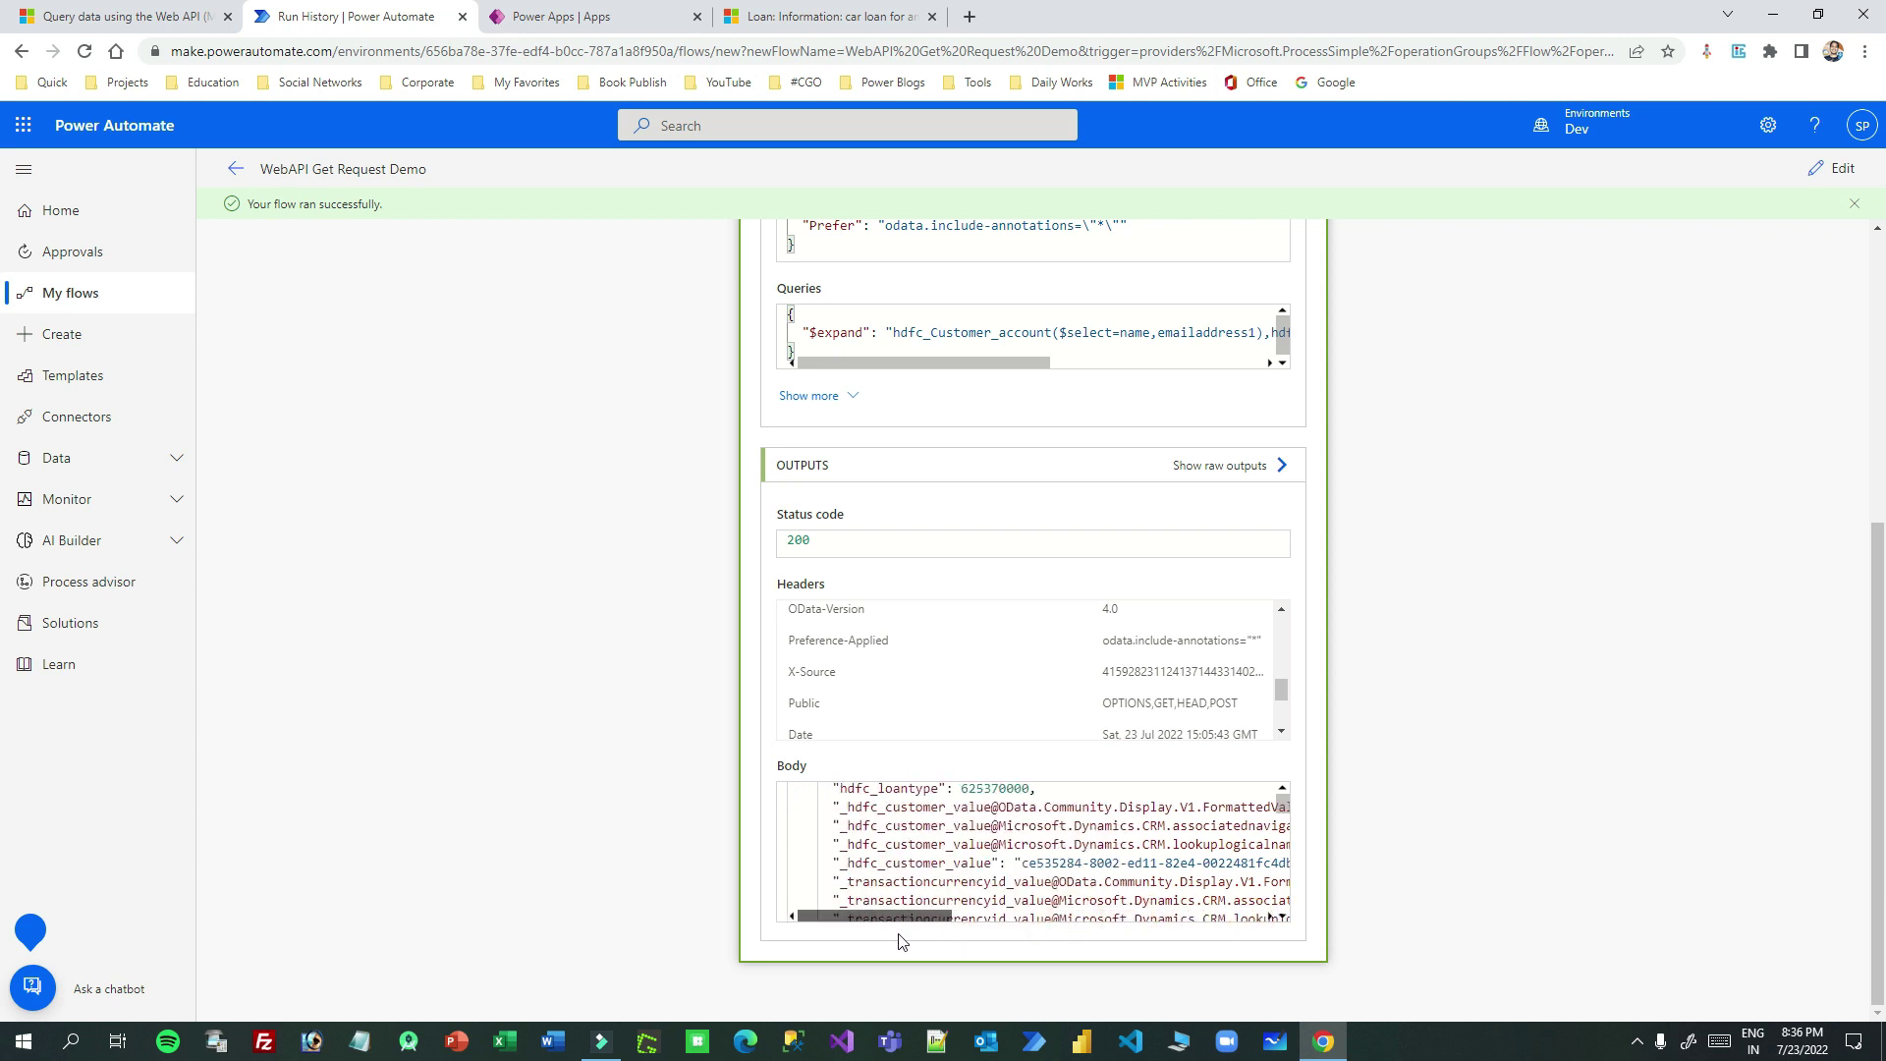
pyautogui.scroll(-10, 928, 860)
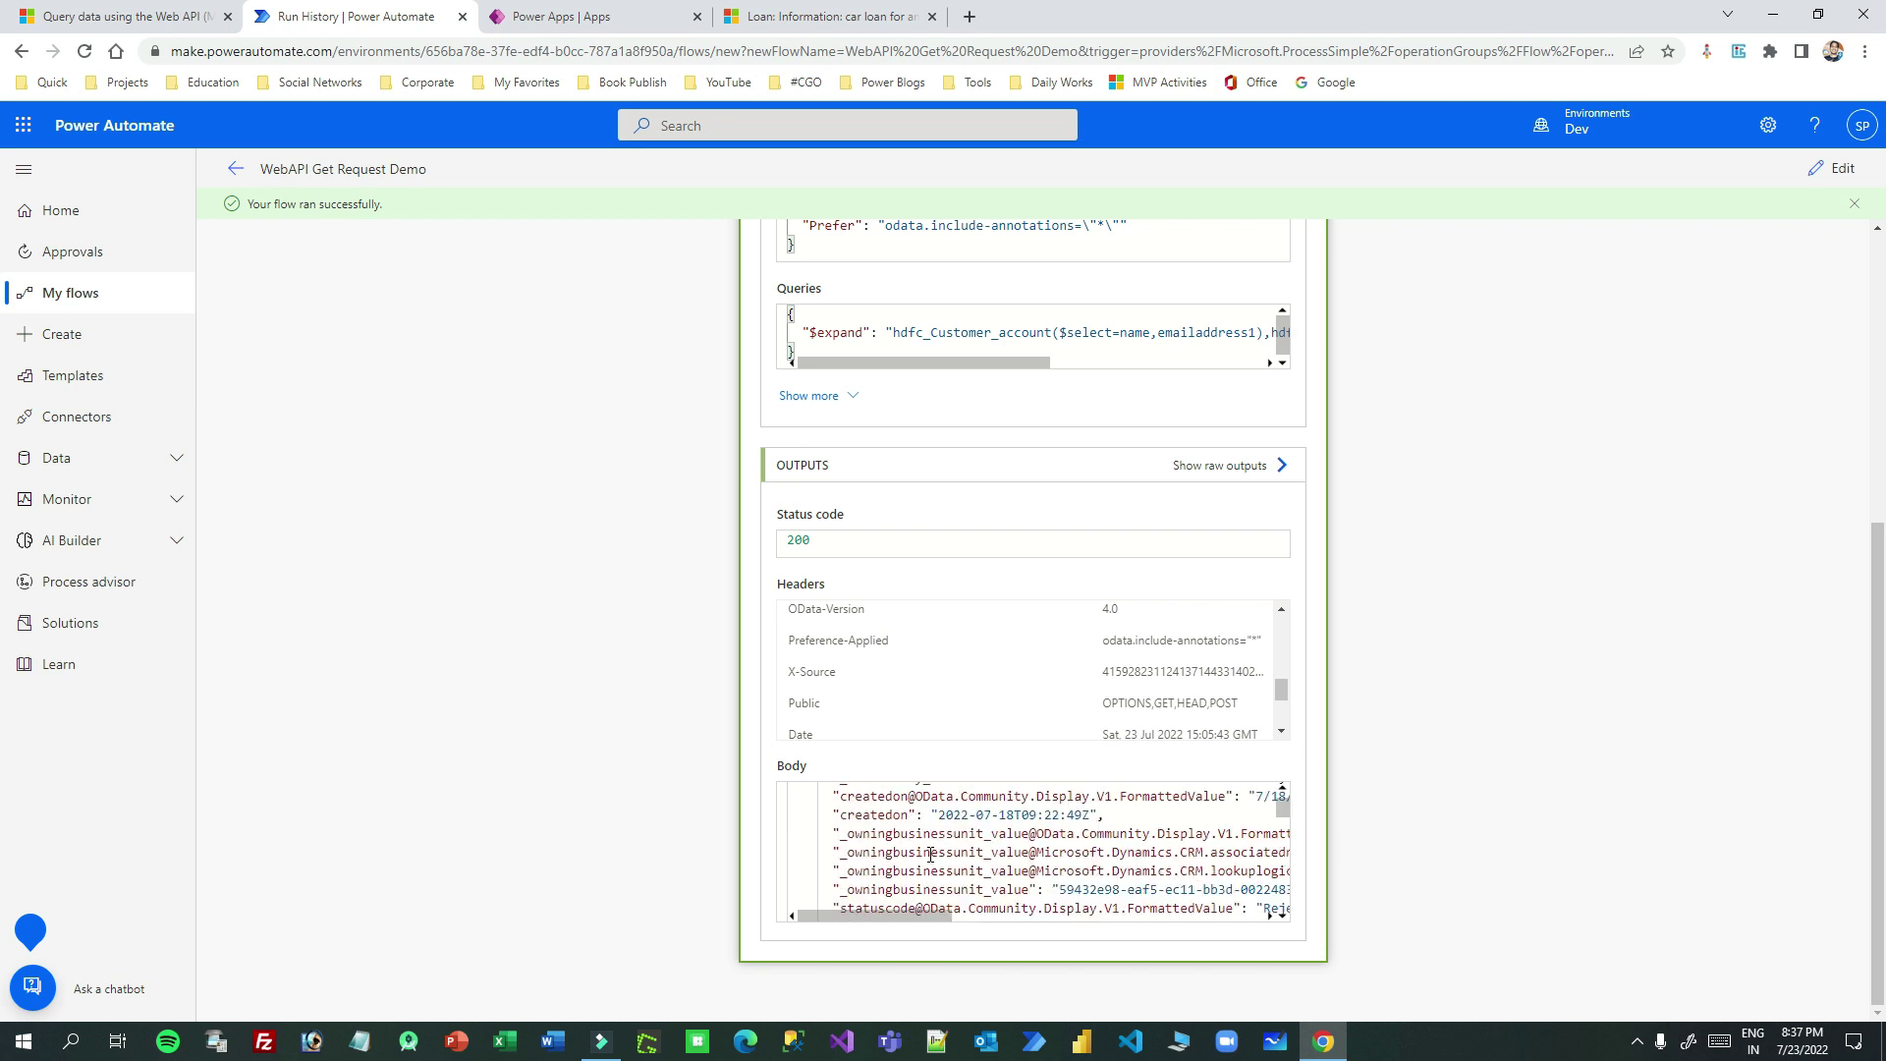
pyautogui.scroll(-5, 930, 855)
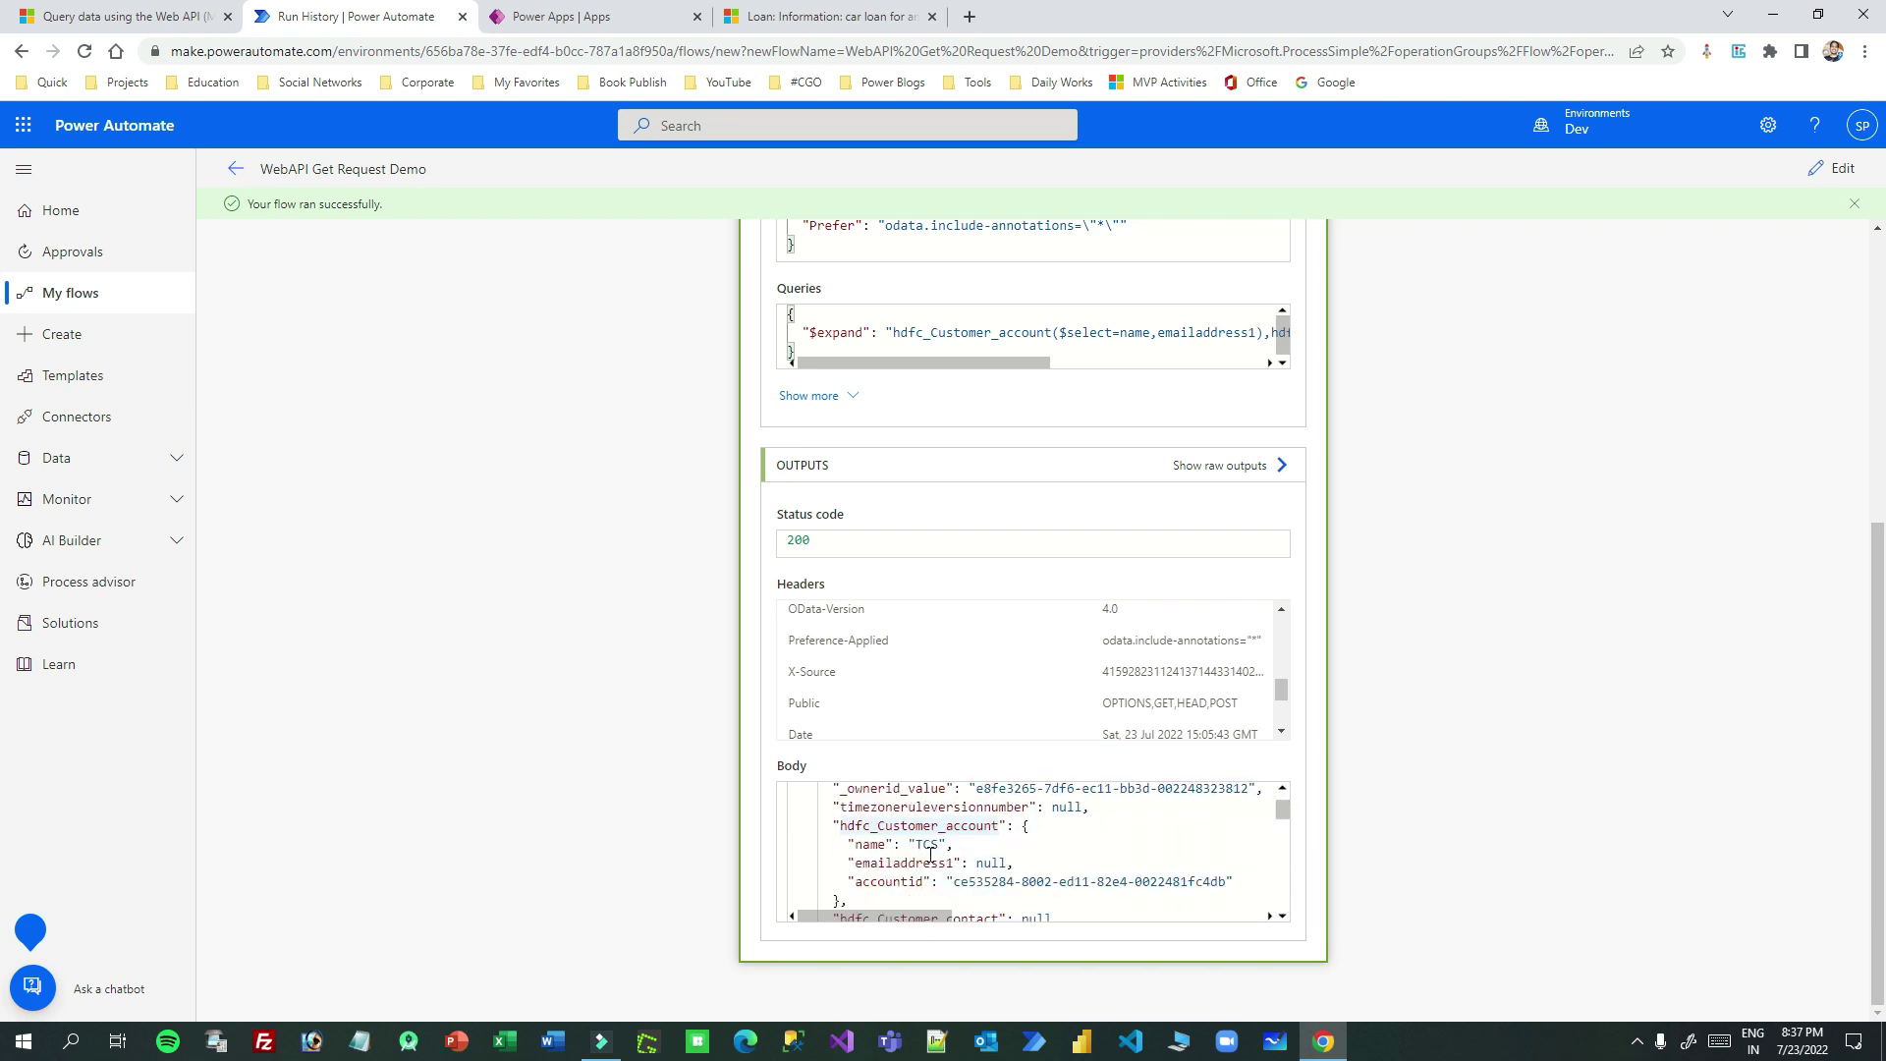
pyautogui.moveTo(829, 821); pyautogui.dragTo(861, 899)
pyautogui.doubleClick(877, 837)
pyautogui.doubleClick(904, 856)
pyautogui.doubleClick(901, 871)
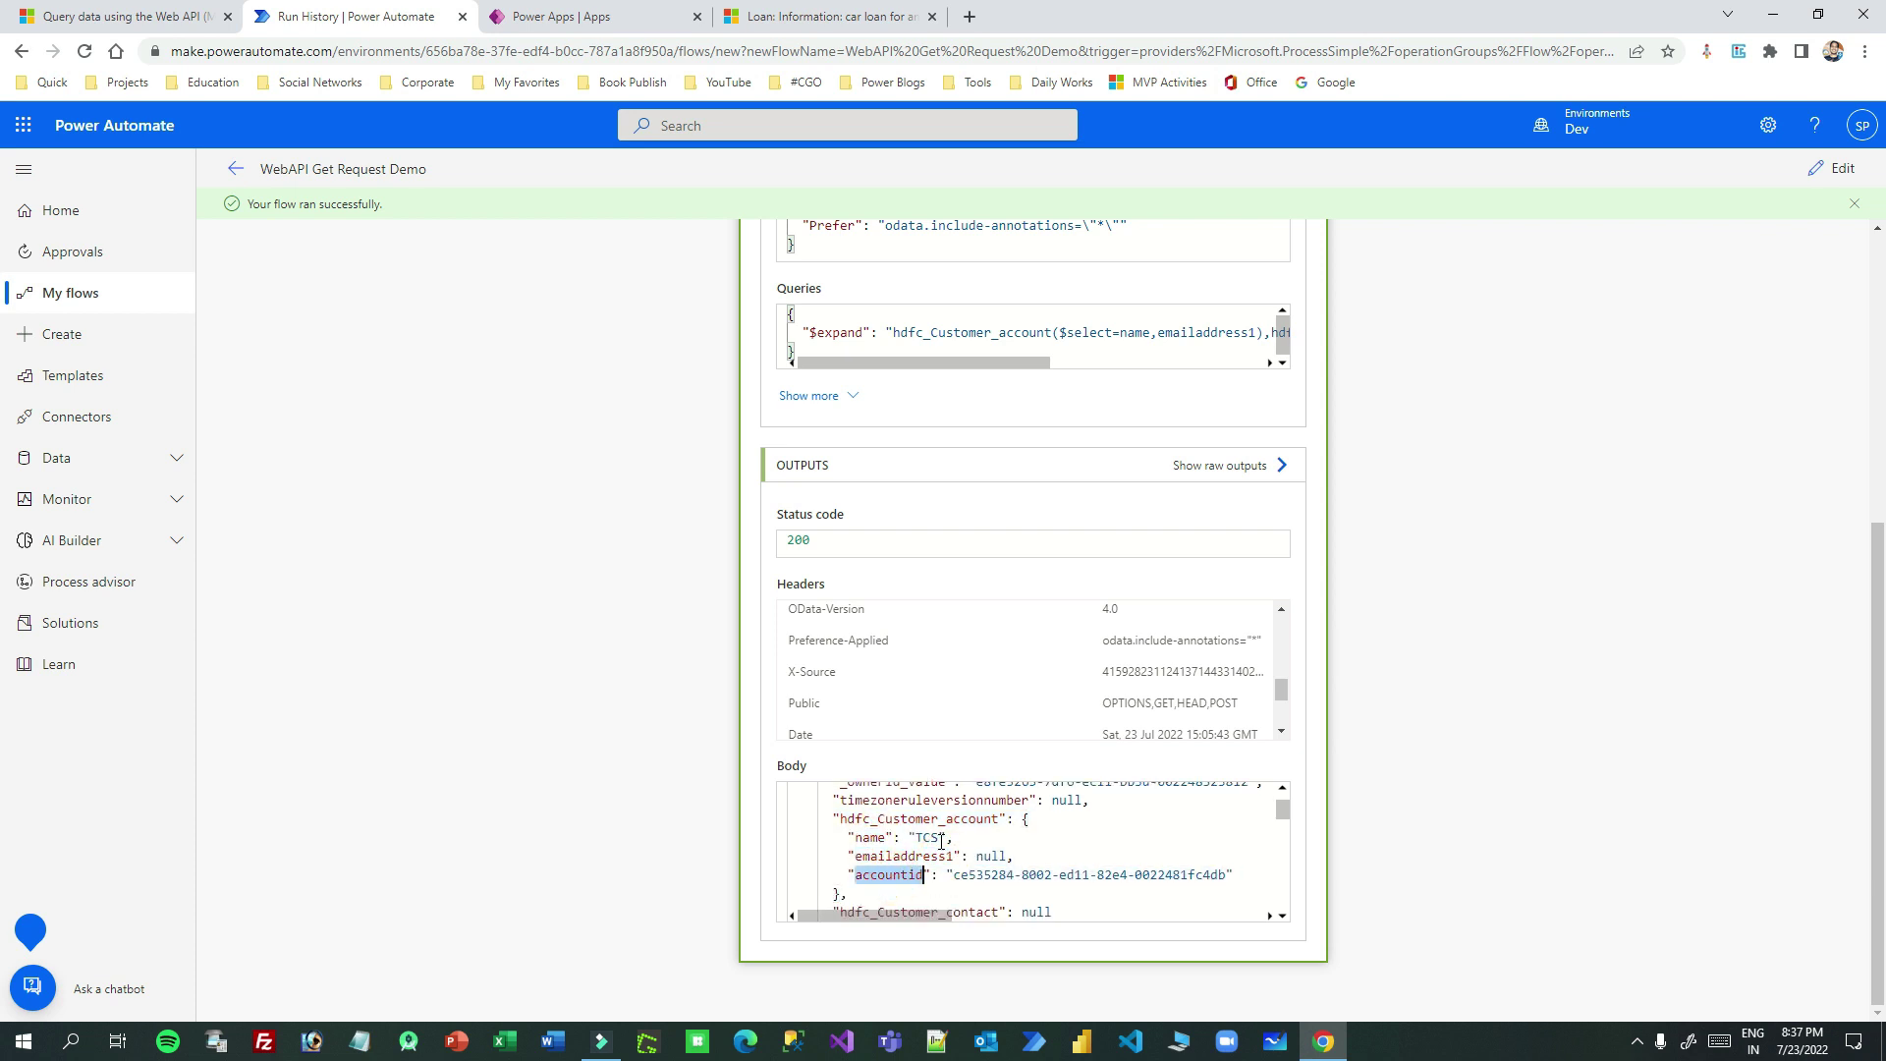
pyautogui.scroll(-1, 953, 842)
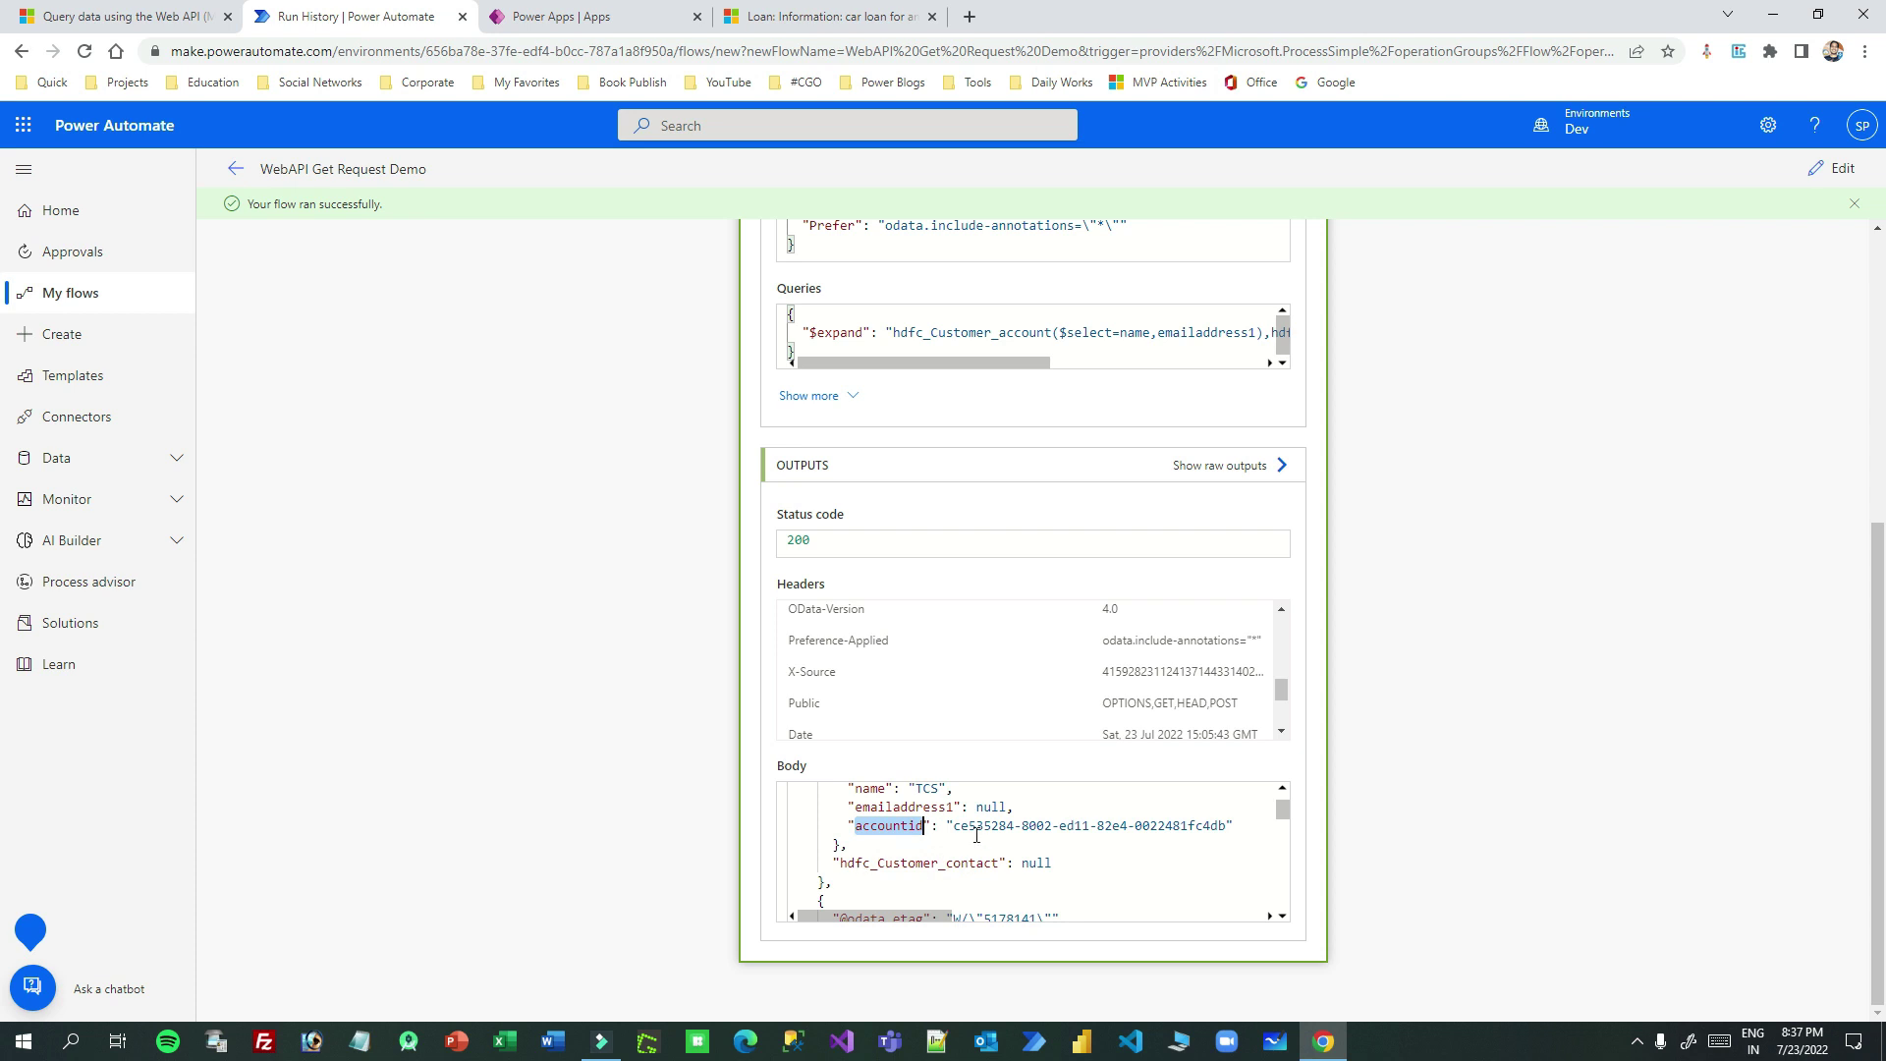
pyautogui.moveTo(834, 866); pyautogui.dragTo(1069, 866)
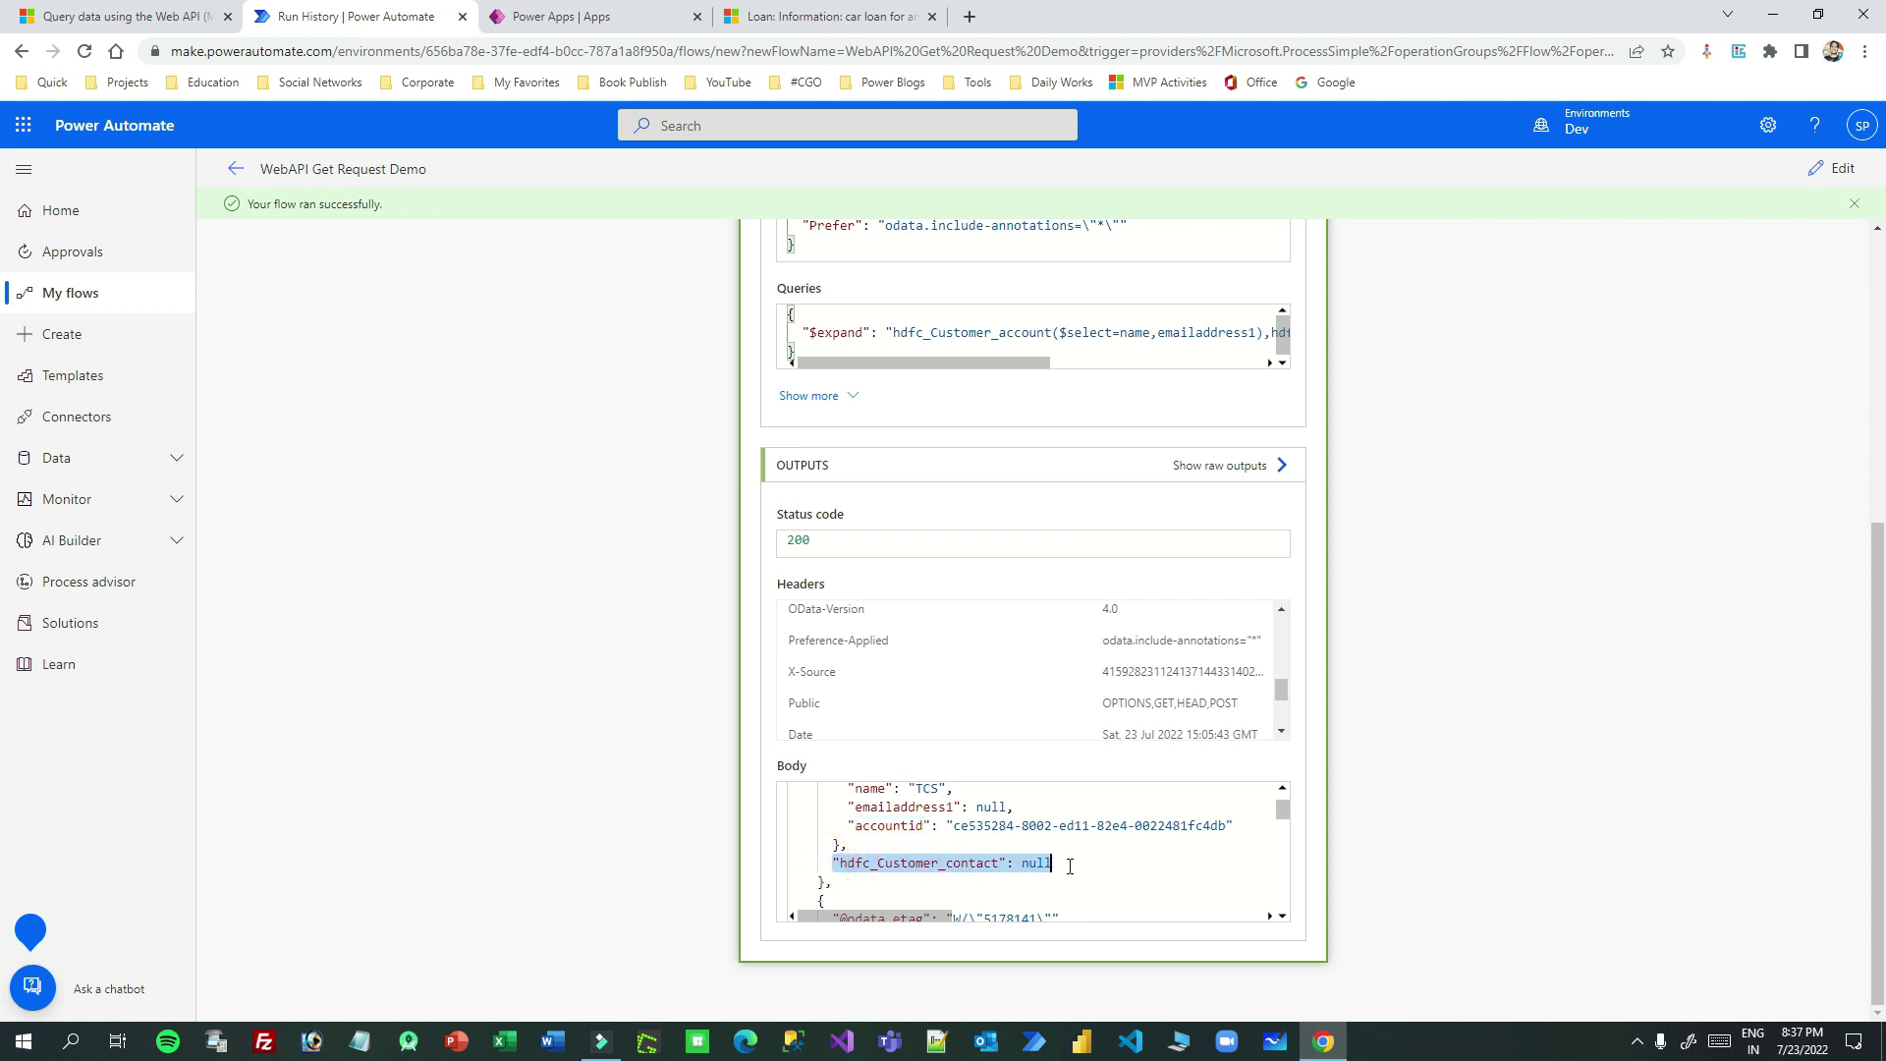
# Switch to the Dynamics 365 Active Loans list and select Loan for TCS and the house loan directly below it
pyautogui.click(835, 16)
pyautogui.click(227, 168)
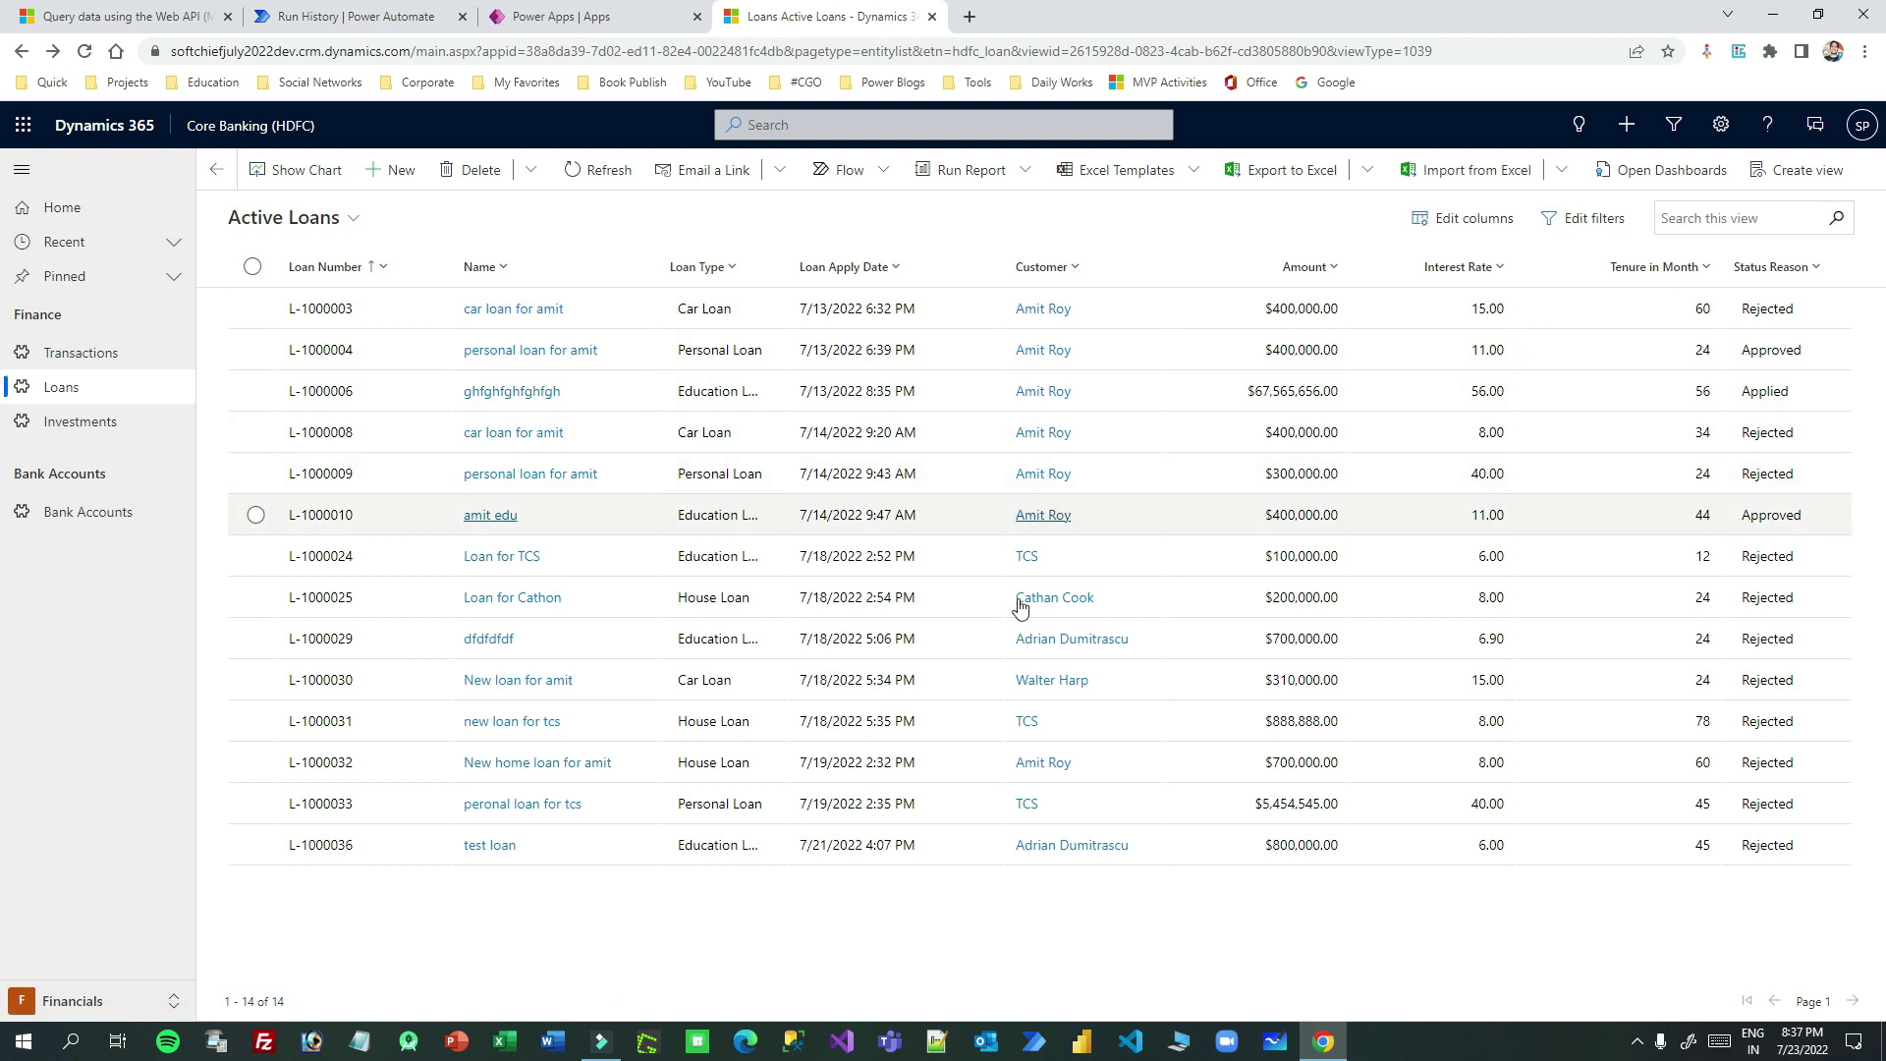
pyautogui.click(255, 556)
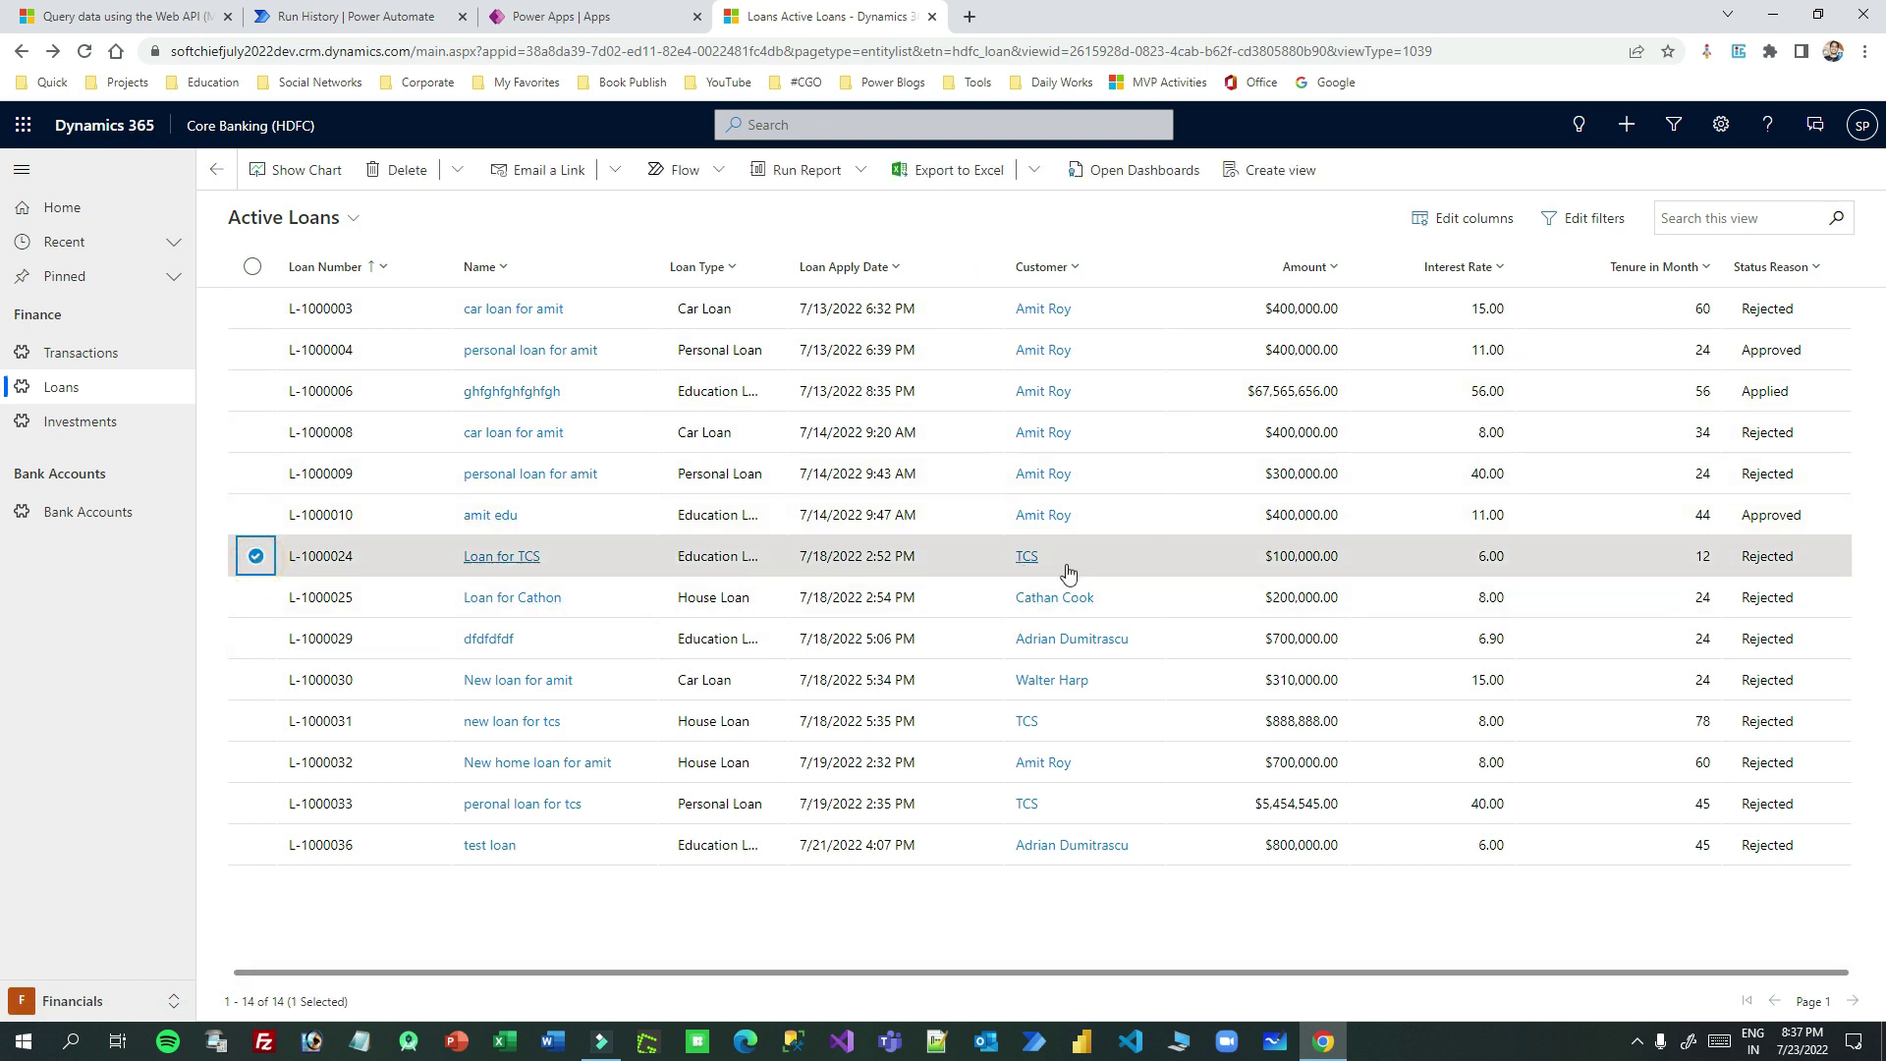
pyautogui.click(253, 599)
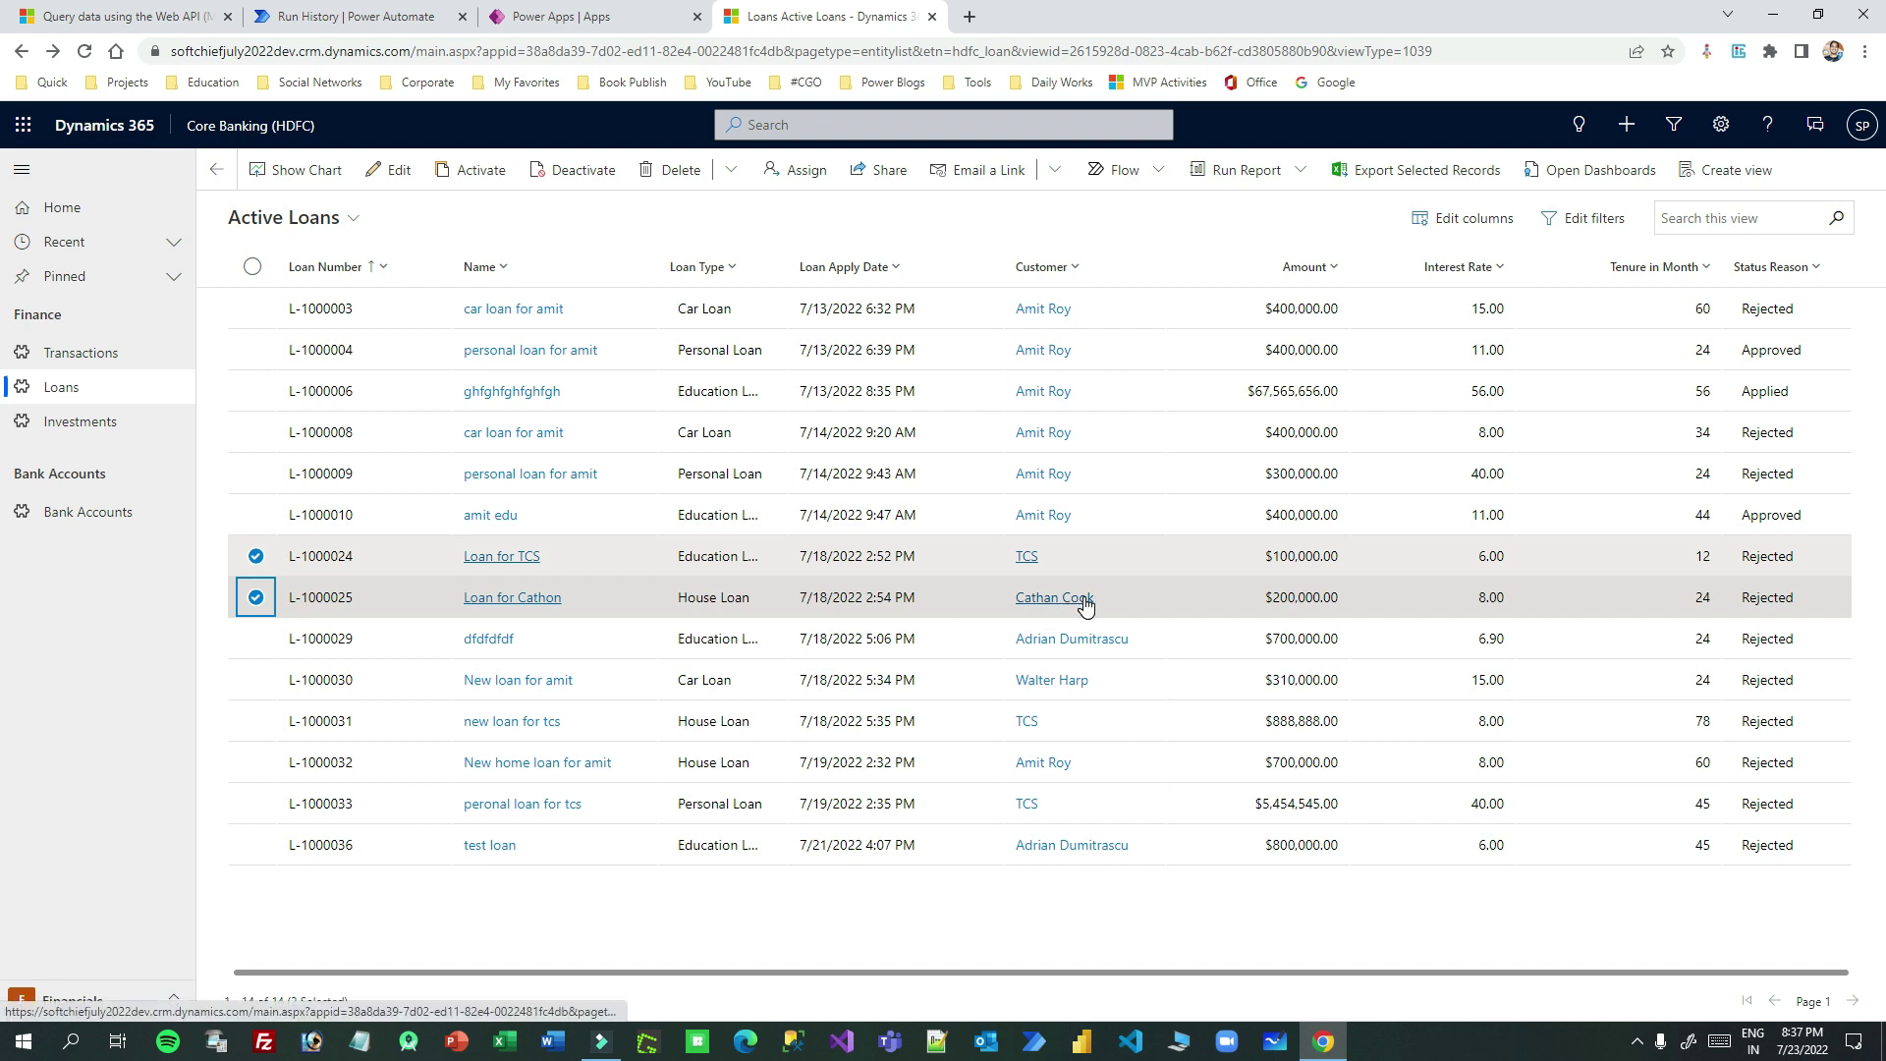
# Return to the Power Automate run and compare the TCS loan's hdfc_Customer_contact entry with its expanded hdfc_Customer_account object
pyautogui.click(581, 16)
pyautogui.click(393, 17)
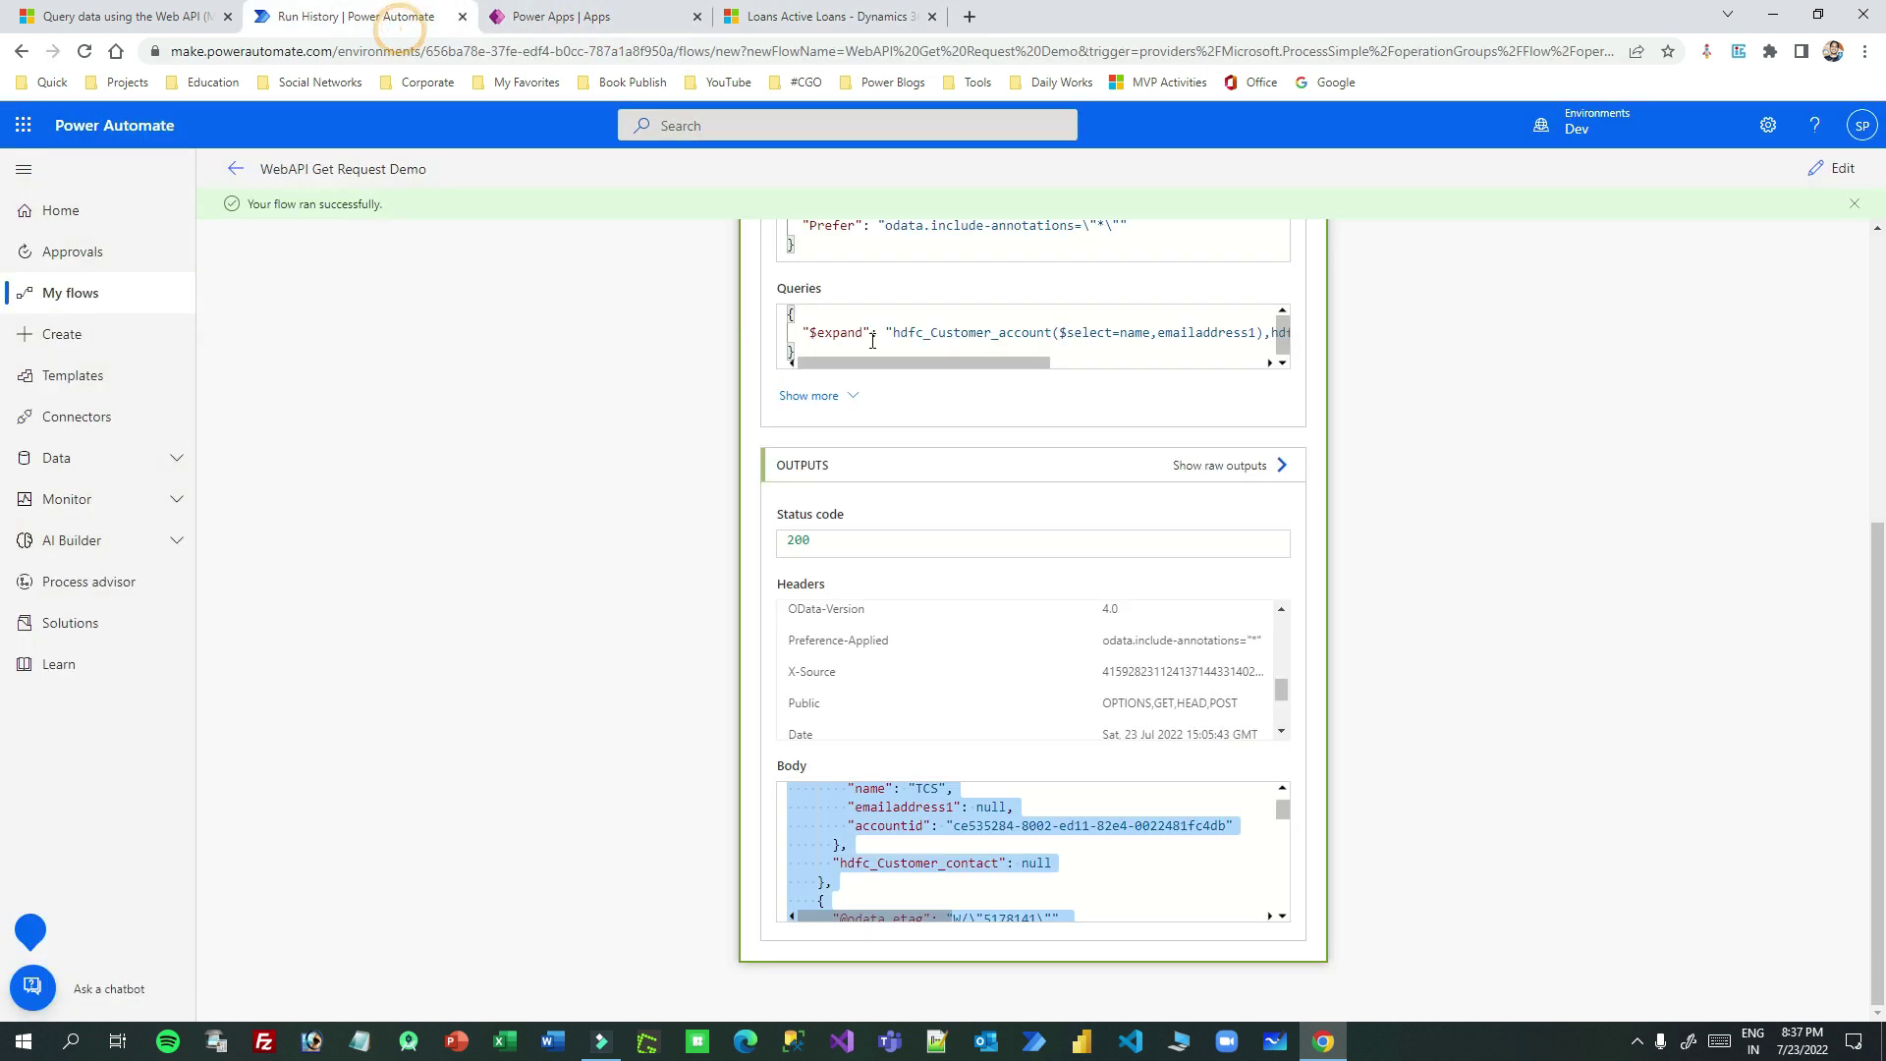
pyautogui.click(924, 872)
pyautogui.moveTo(839, 862); pyautogui.dragTo(1053, 862)
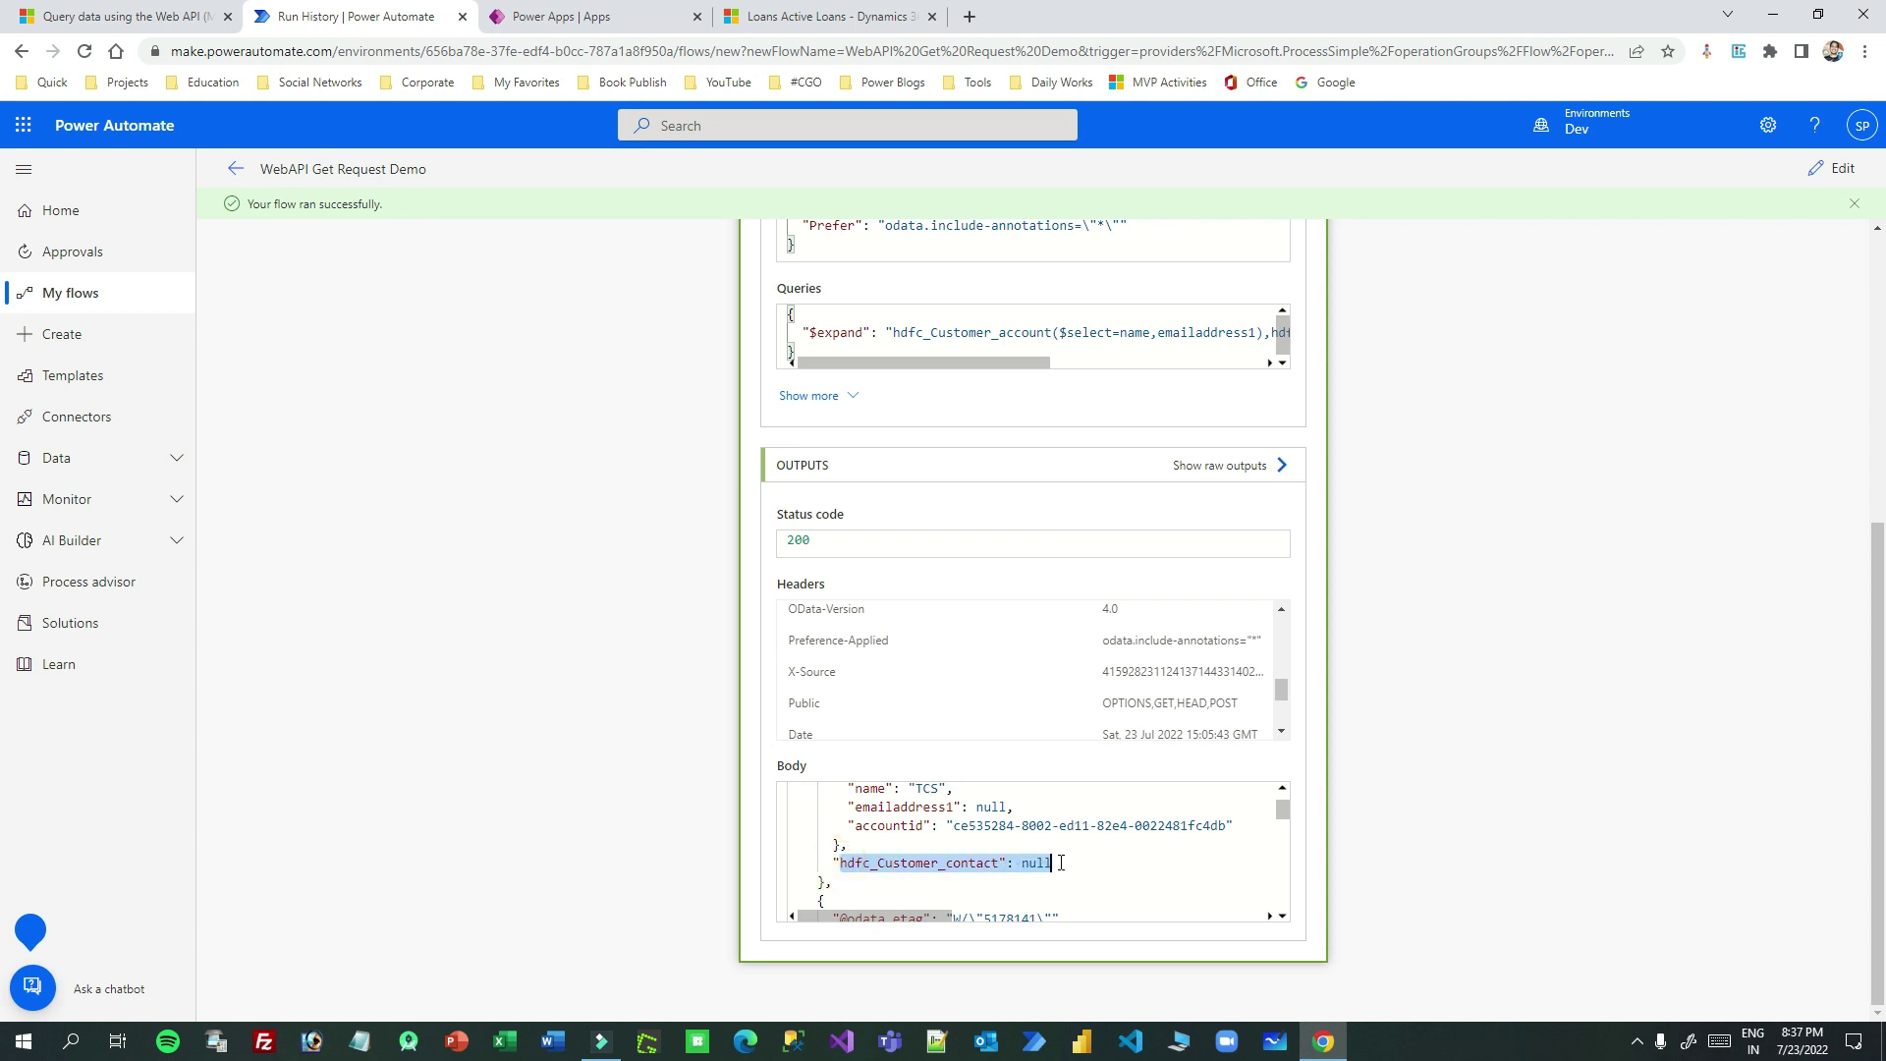
pyautogui.scroll(1, 1061, 862)
pyautogui.moveTo(854, 819); pyautogui.dragTo(1028, 818)
pyautogui.moveTo(835, 837); pyautogui.dragTo(835, 893)
# Examine the hdfc_Customer_account entry and the expanded hdfc_Customer_contact fields of the loan below the TCS loan in the response body
pyautogui.scroll(-3, 1070, 842)
pyautogui.scroll(-10, 1071, 842)
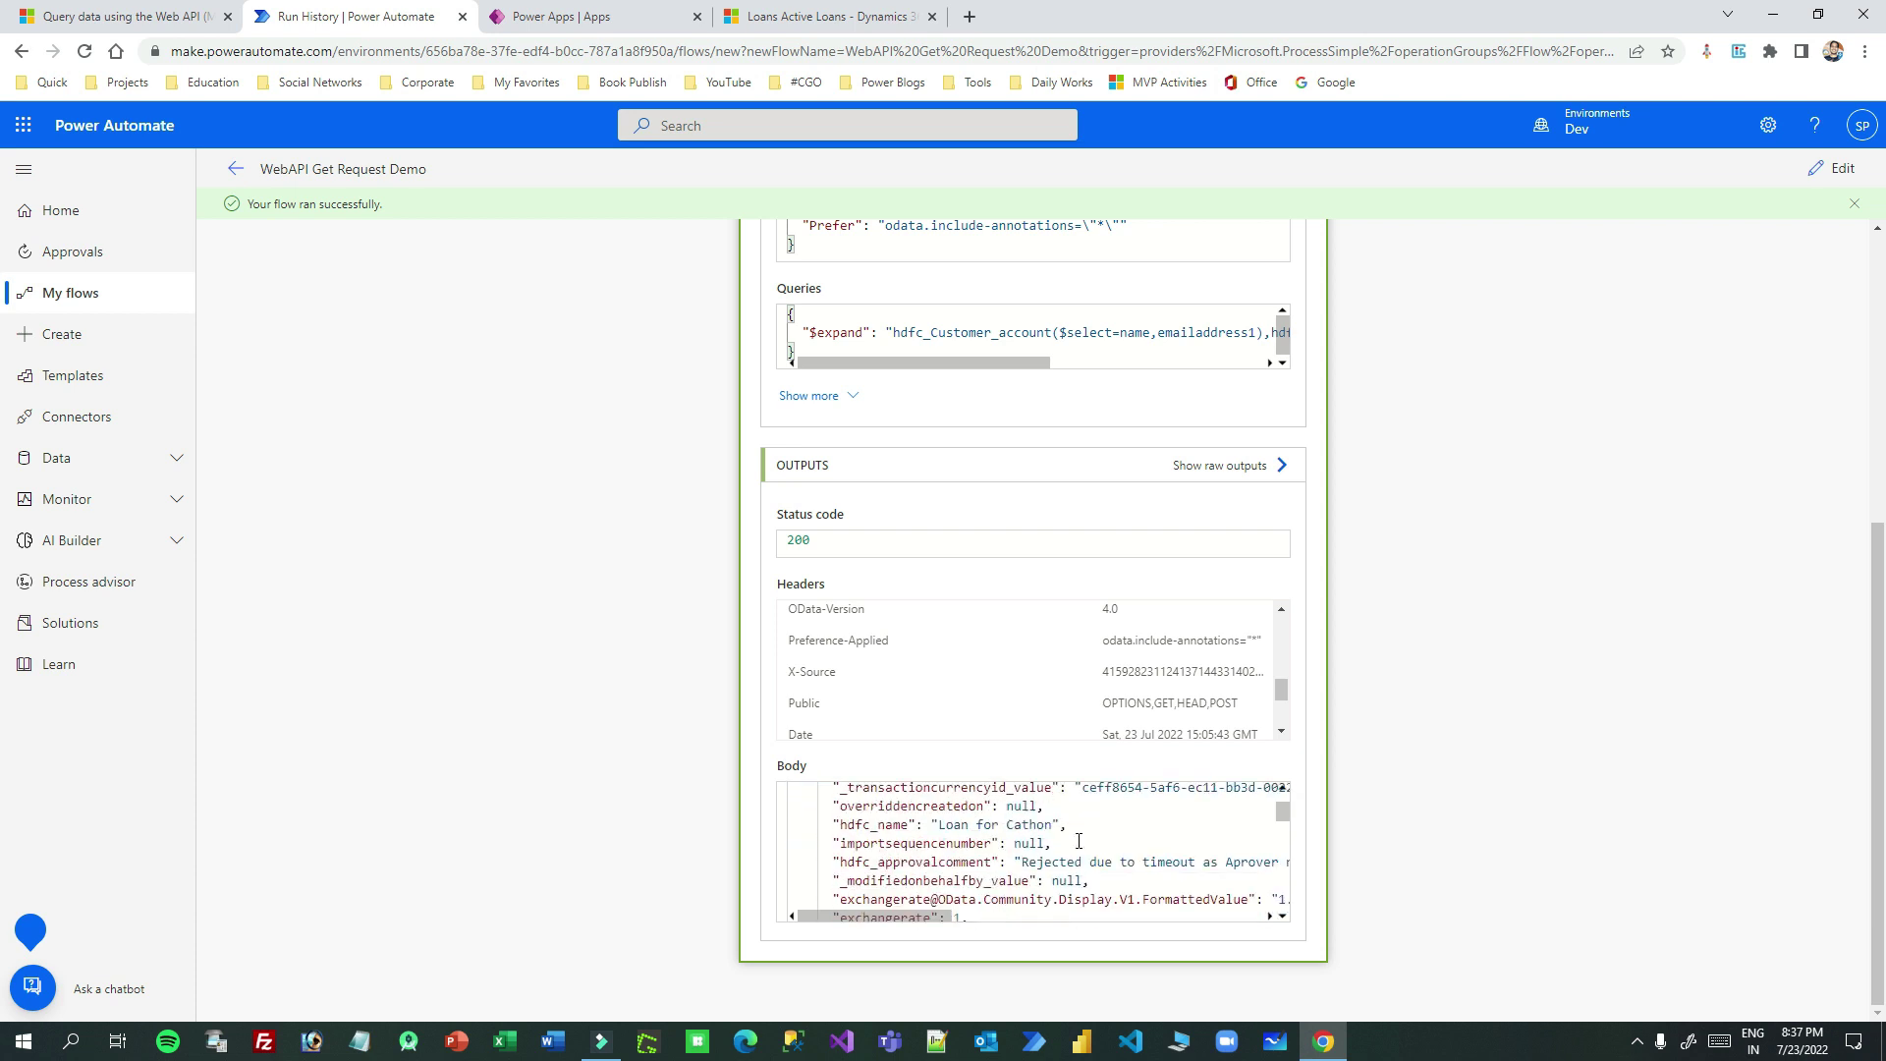
pyautogui.scroll(-10, 1078, 841)
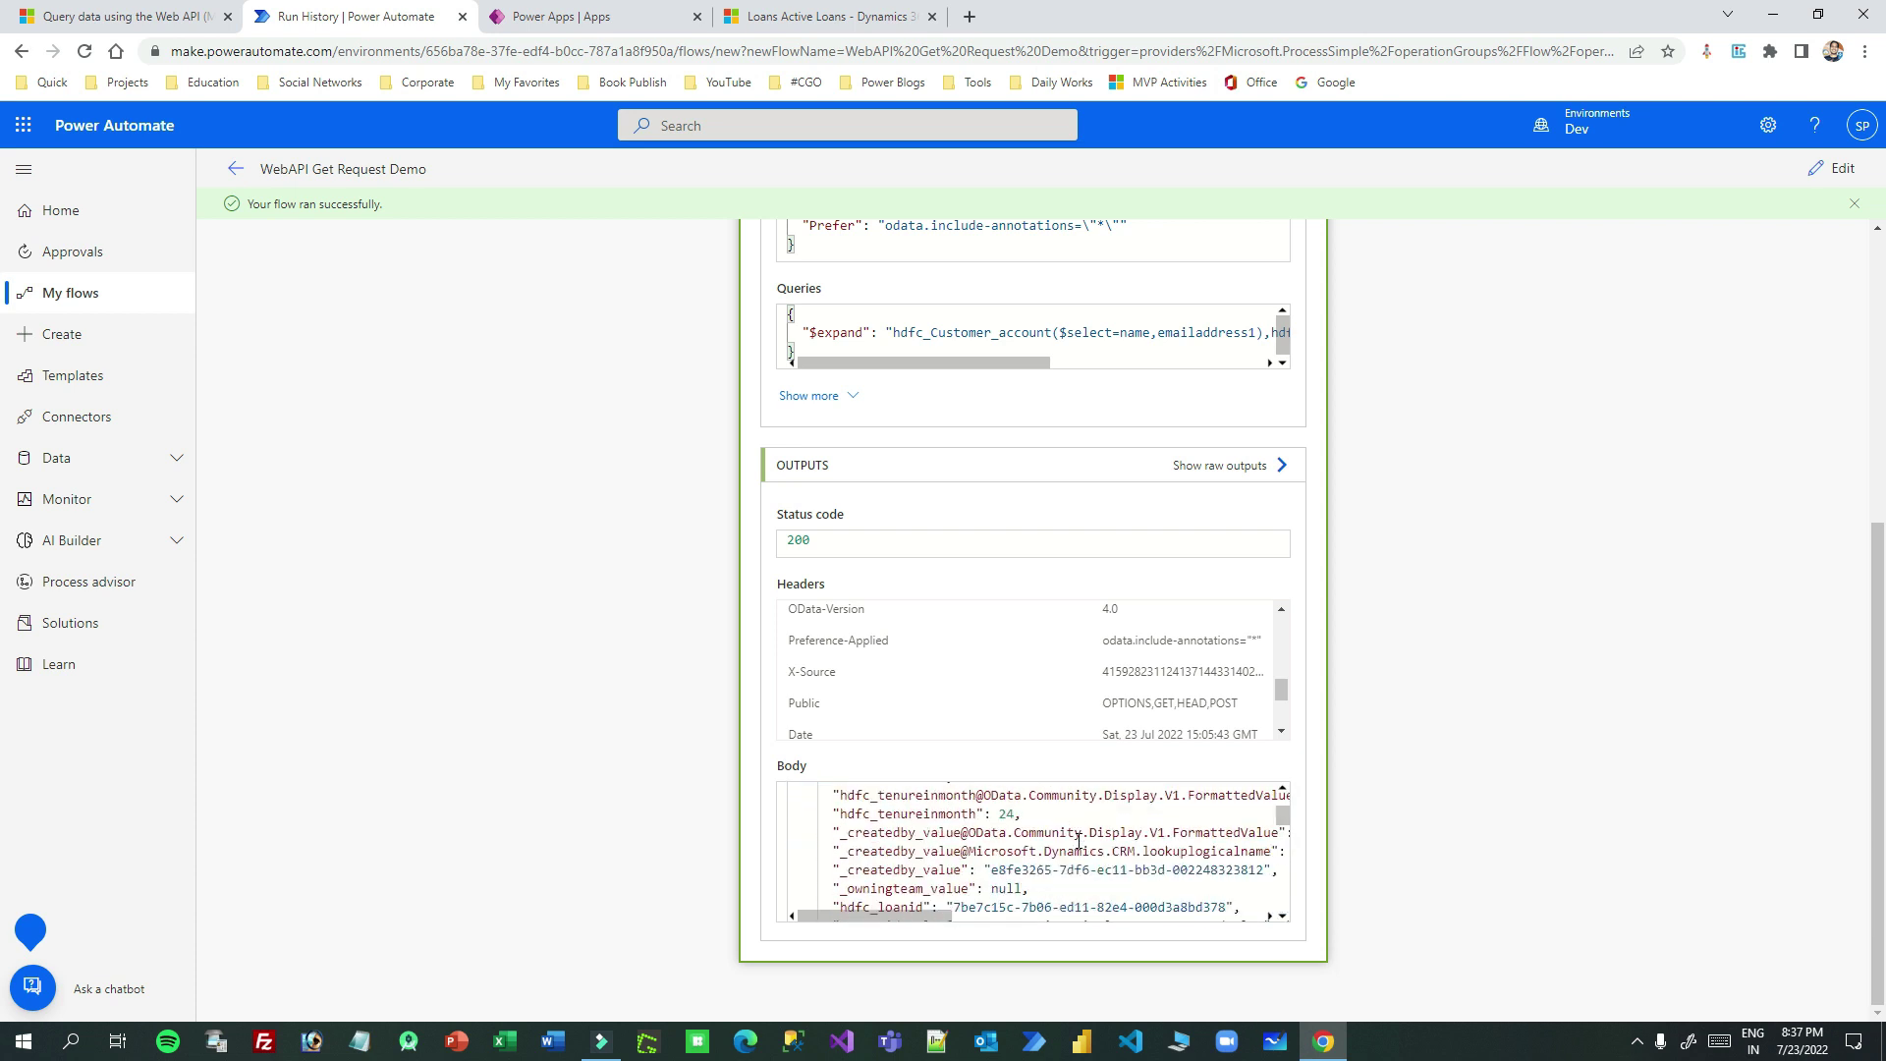
pyautogui.scroll(1, 1081, 840)
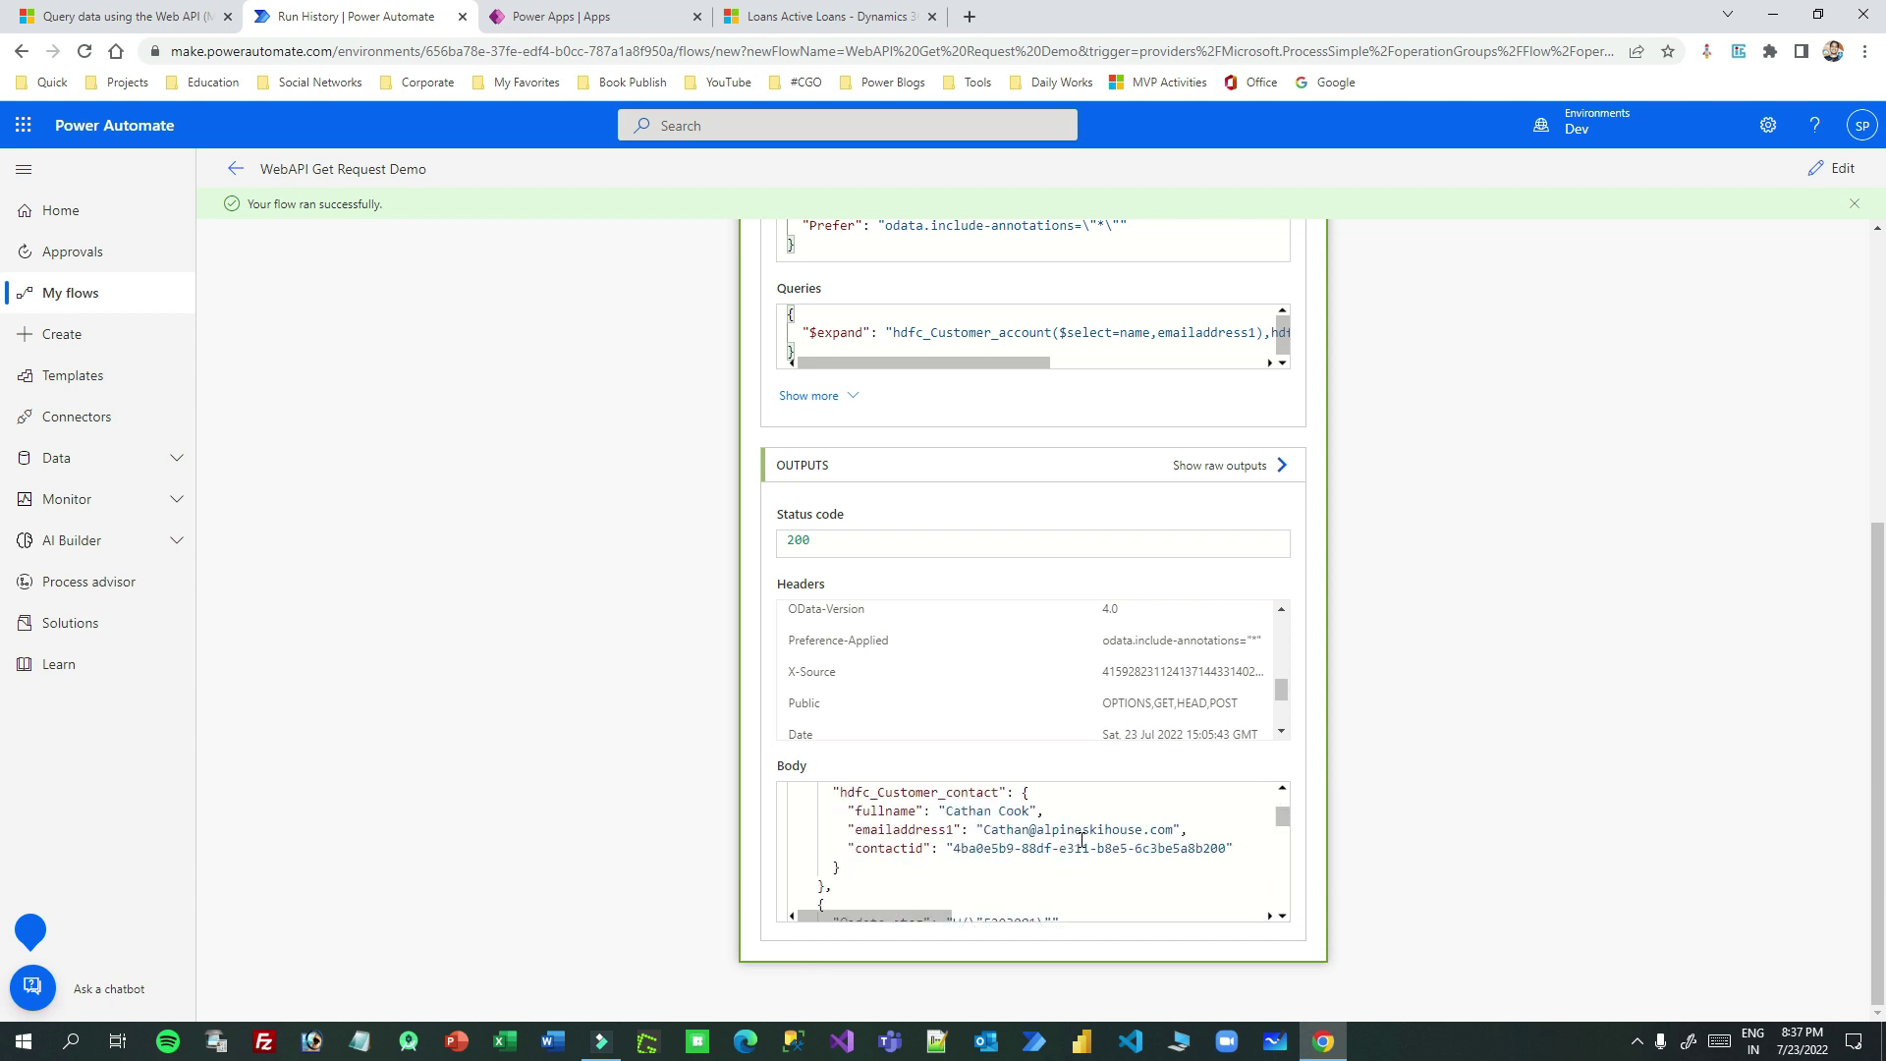
pyautogui.scroll(1, 1081, 840)
pyautogui.moveTo(833, 822); pyautogui.dragTo(1078, 823)
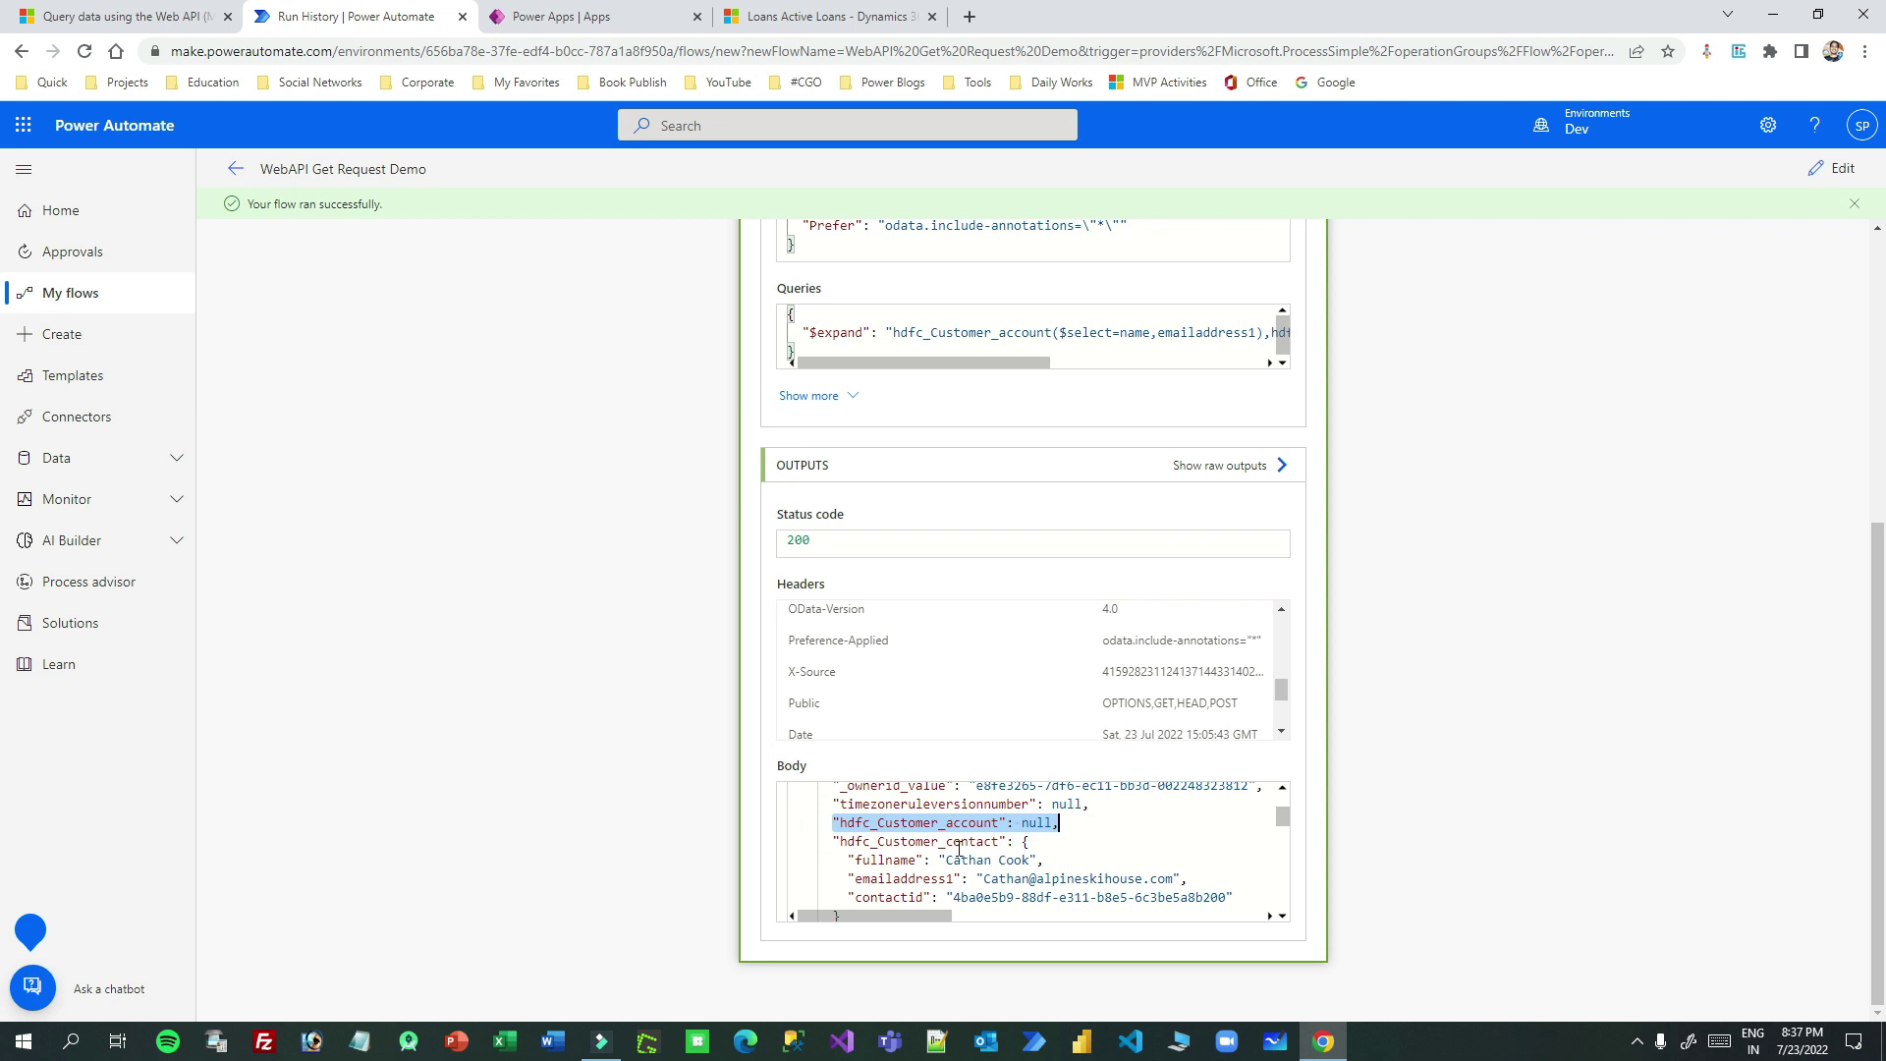
pyautogui.moveTo(833, 841); pyautogui.dragTo(923, 894)
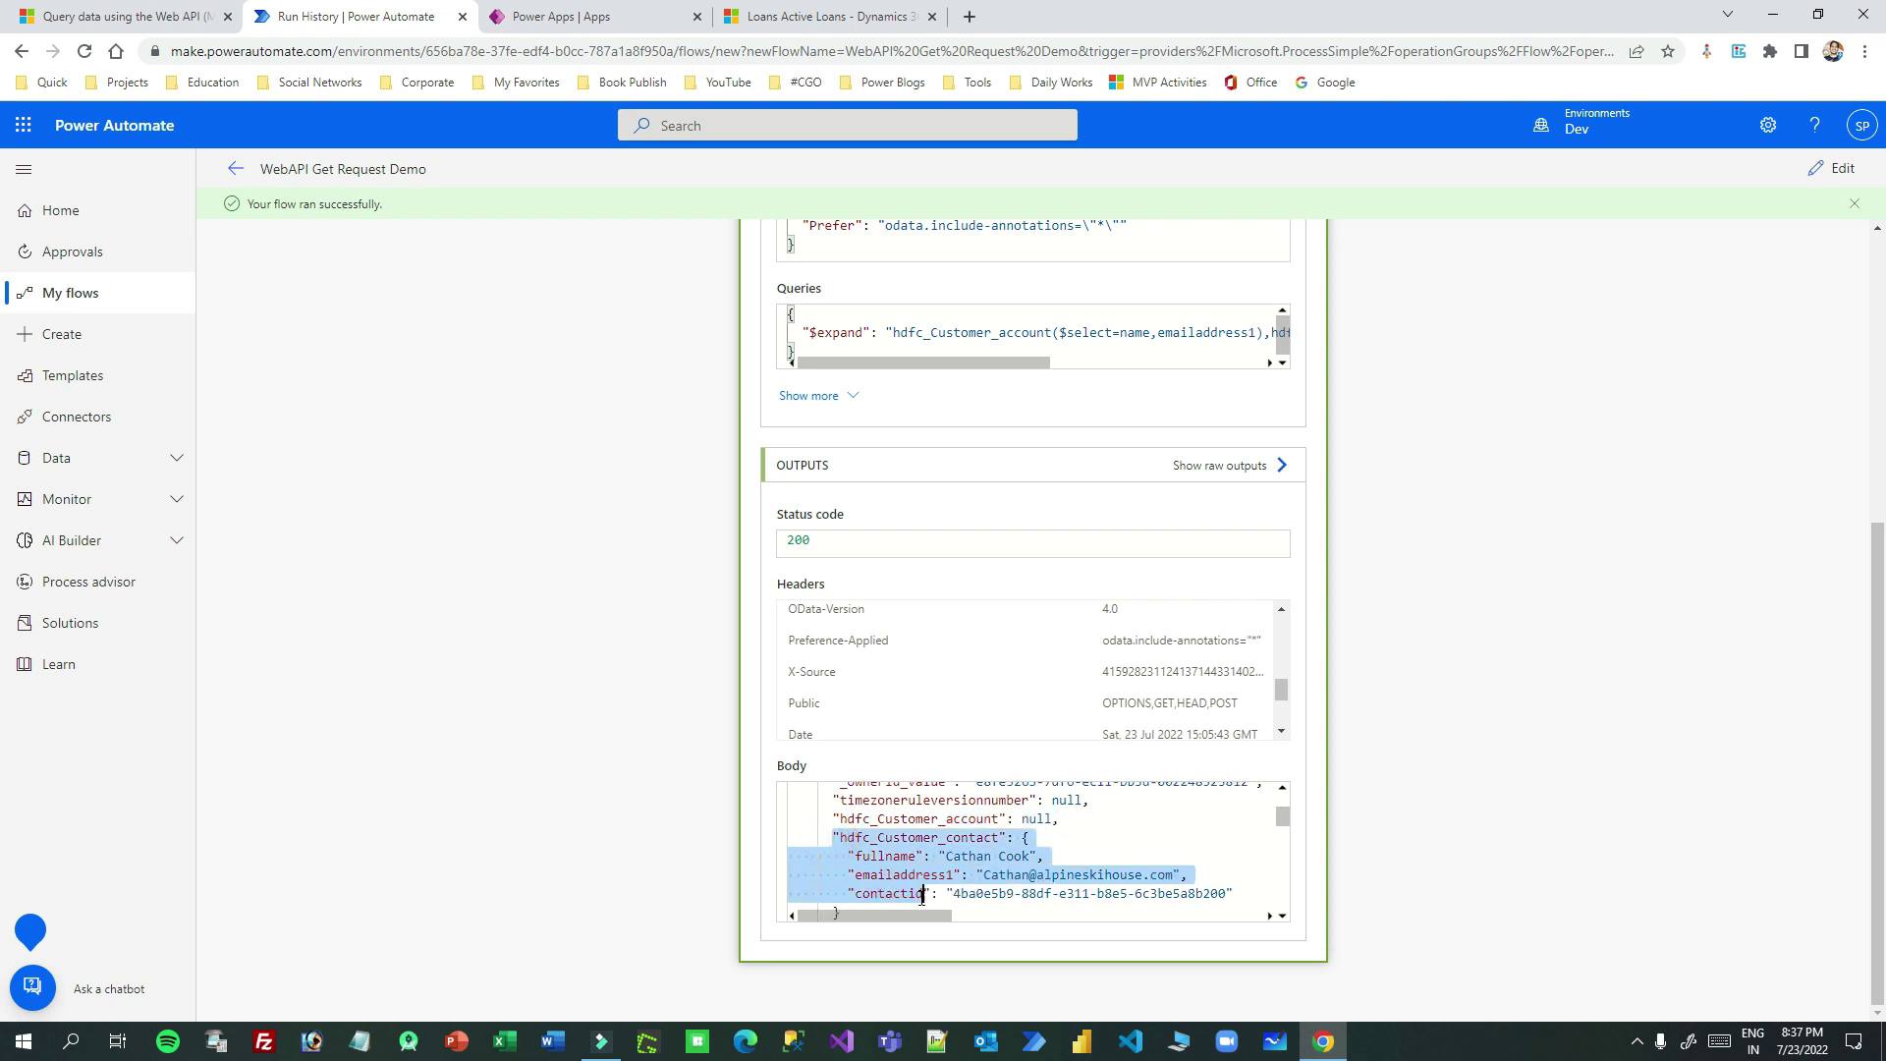
pyautogui.scroll(-1, 1034, 853)
pyautogui.scroll(1, 1036, 853)
pyautogui.click(1141, 827)
# Open the flow for editing and review the HTTP action's hdfc_loans URI and $expand query
pyautogui.click(1842, 172)
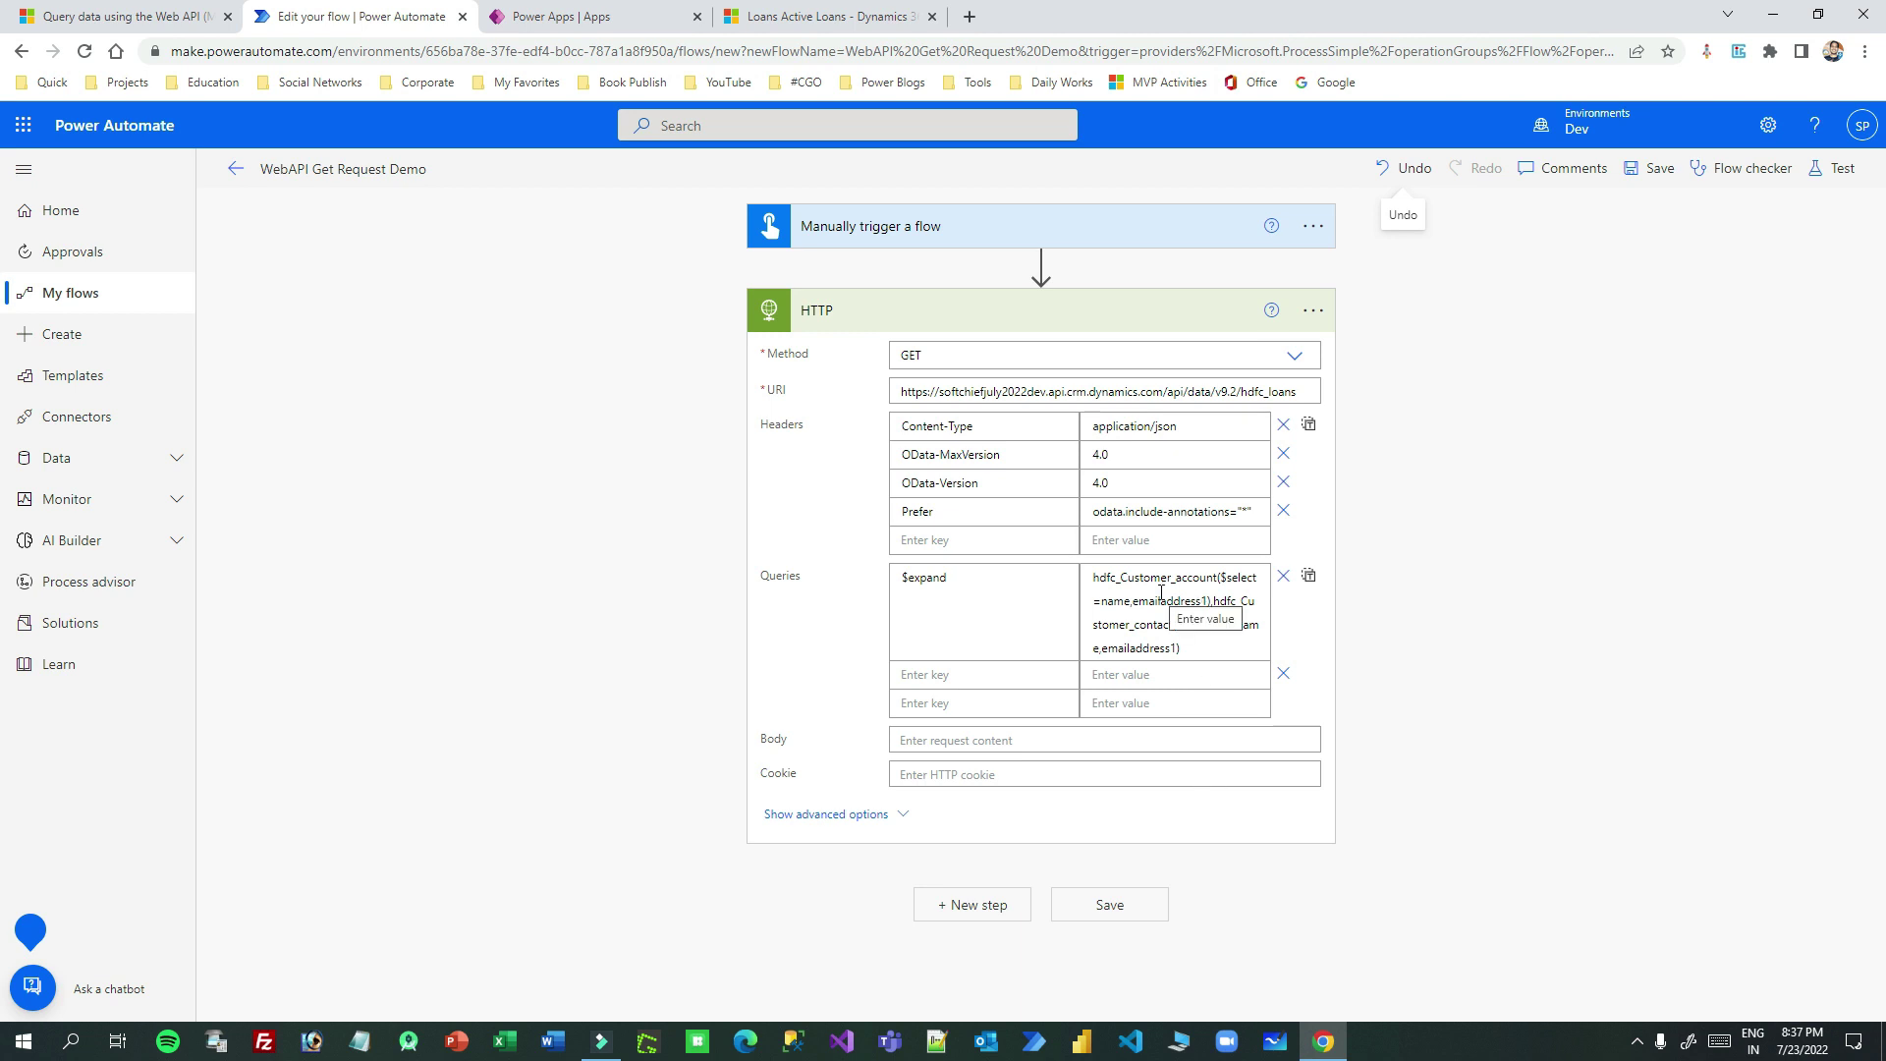
pyautogui.doubleClick(929, 583)
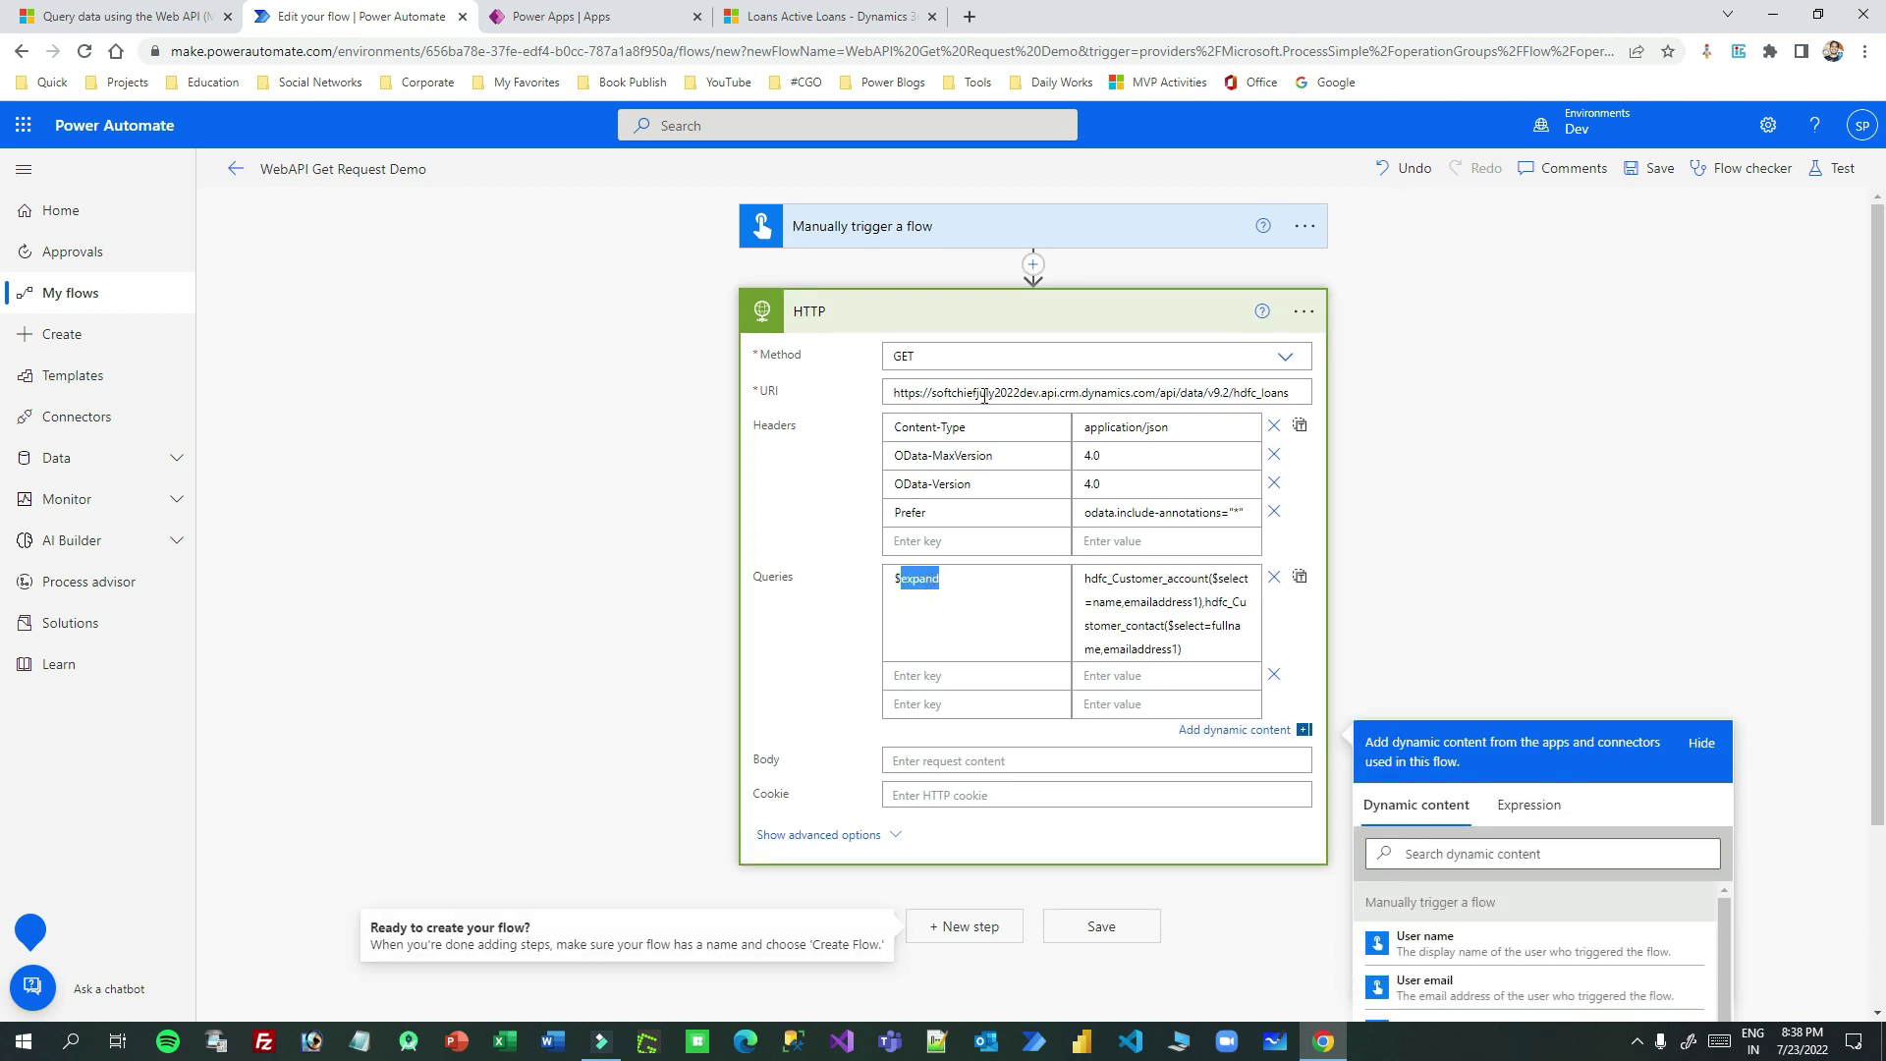
pyautogui.click(1253, 397)
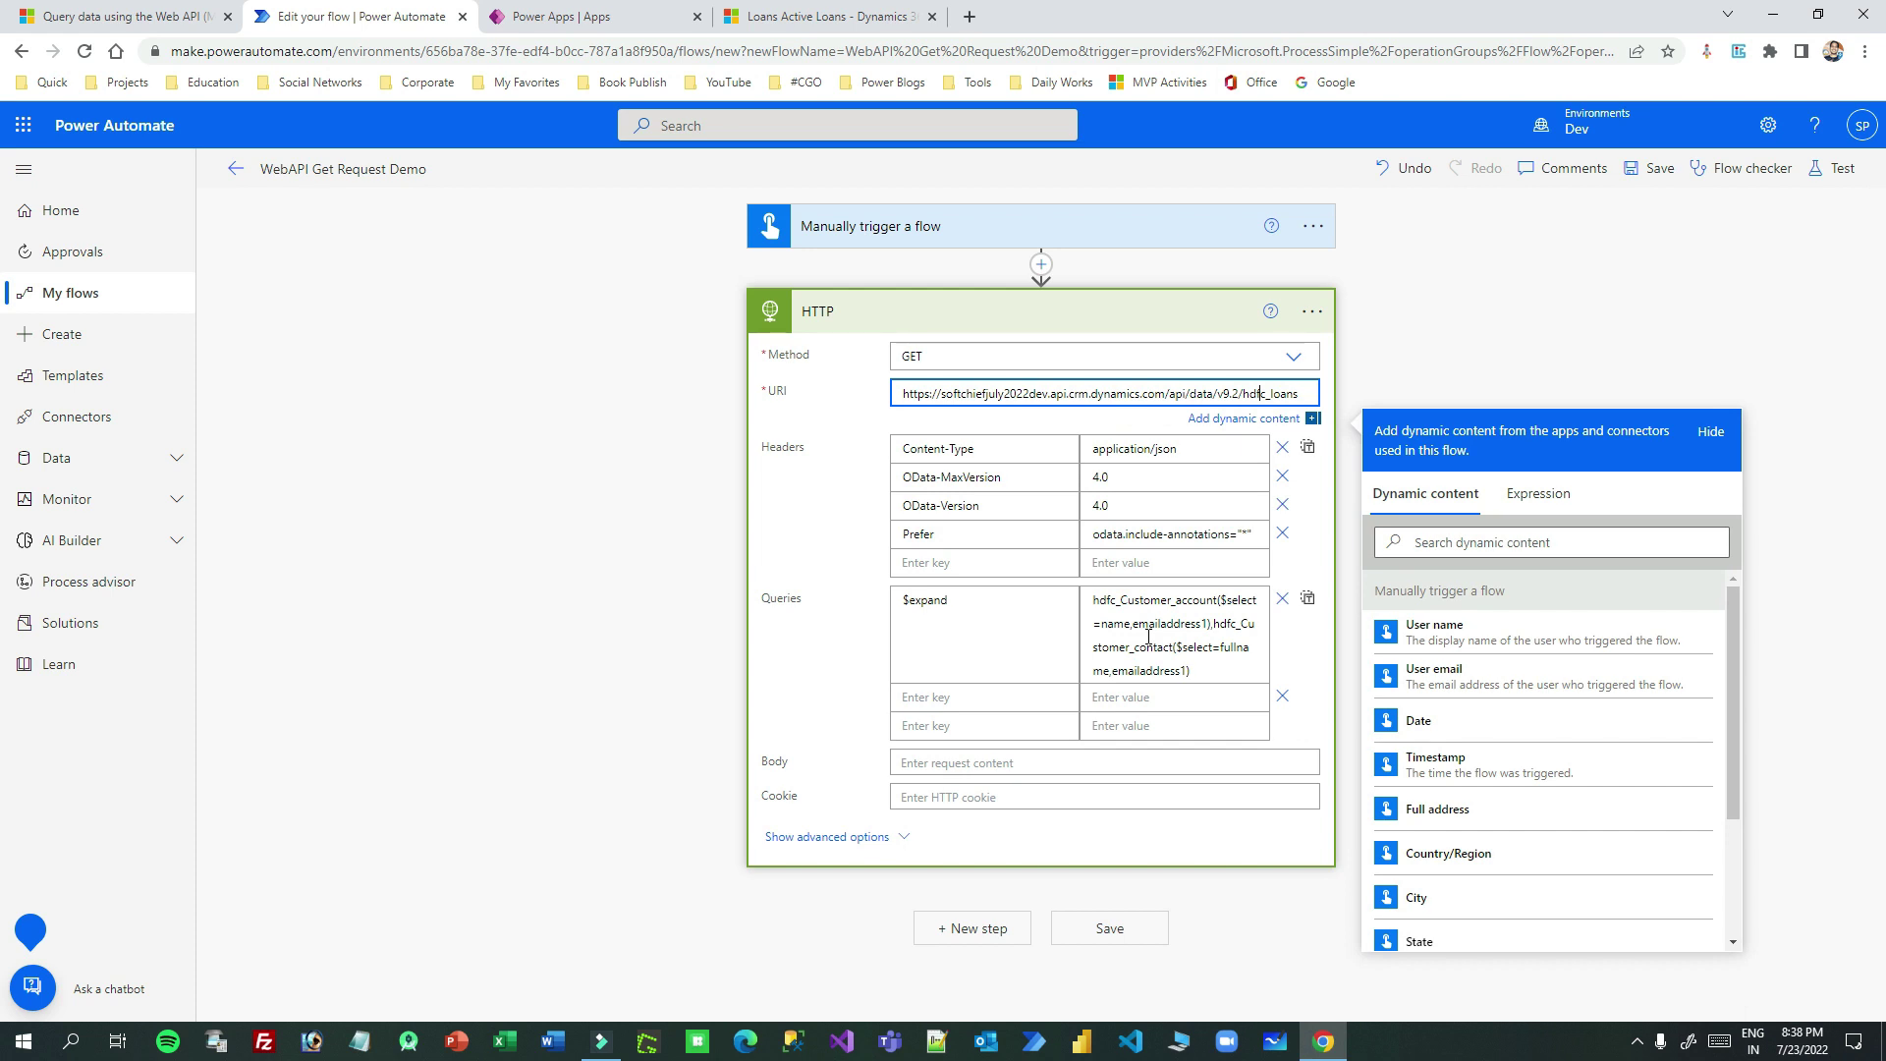
pyautogui.click(1159, 604)
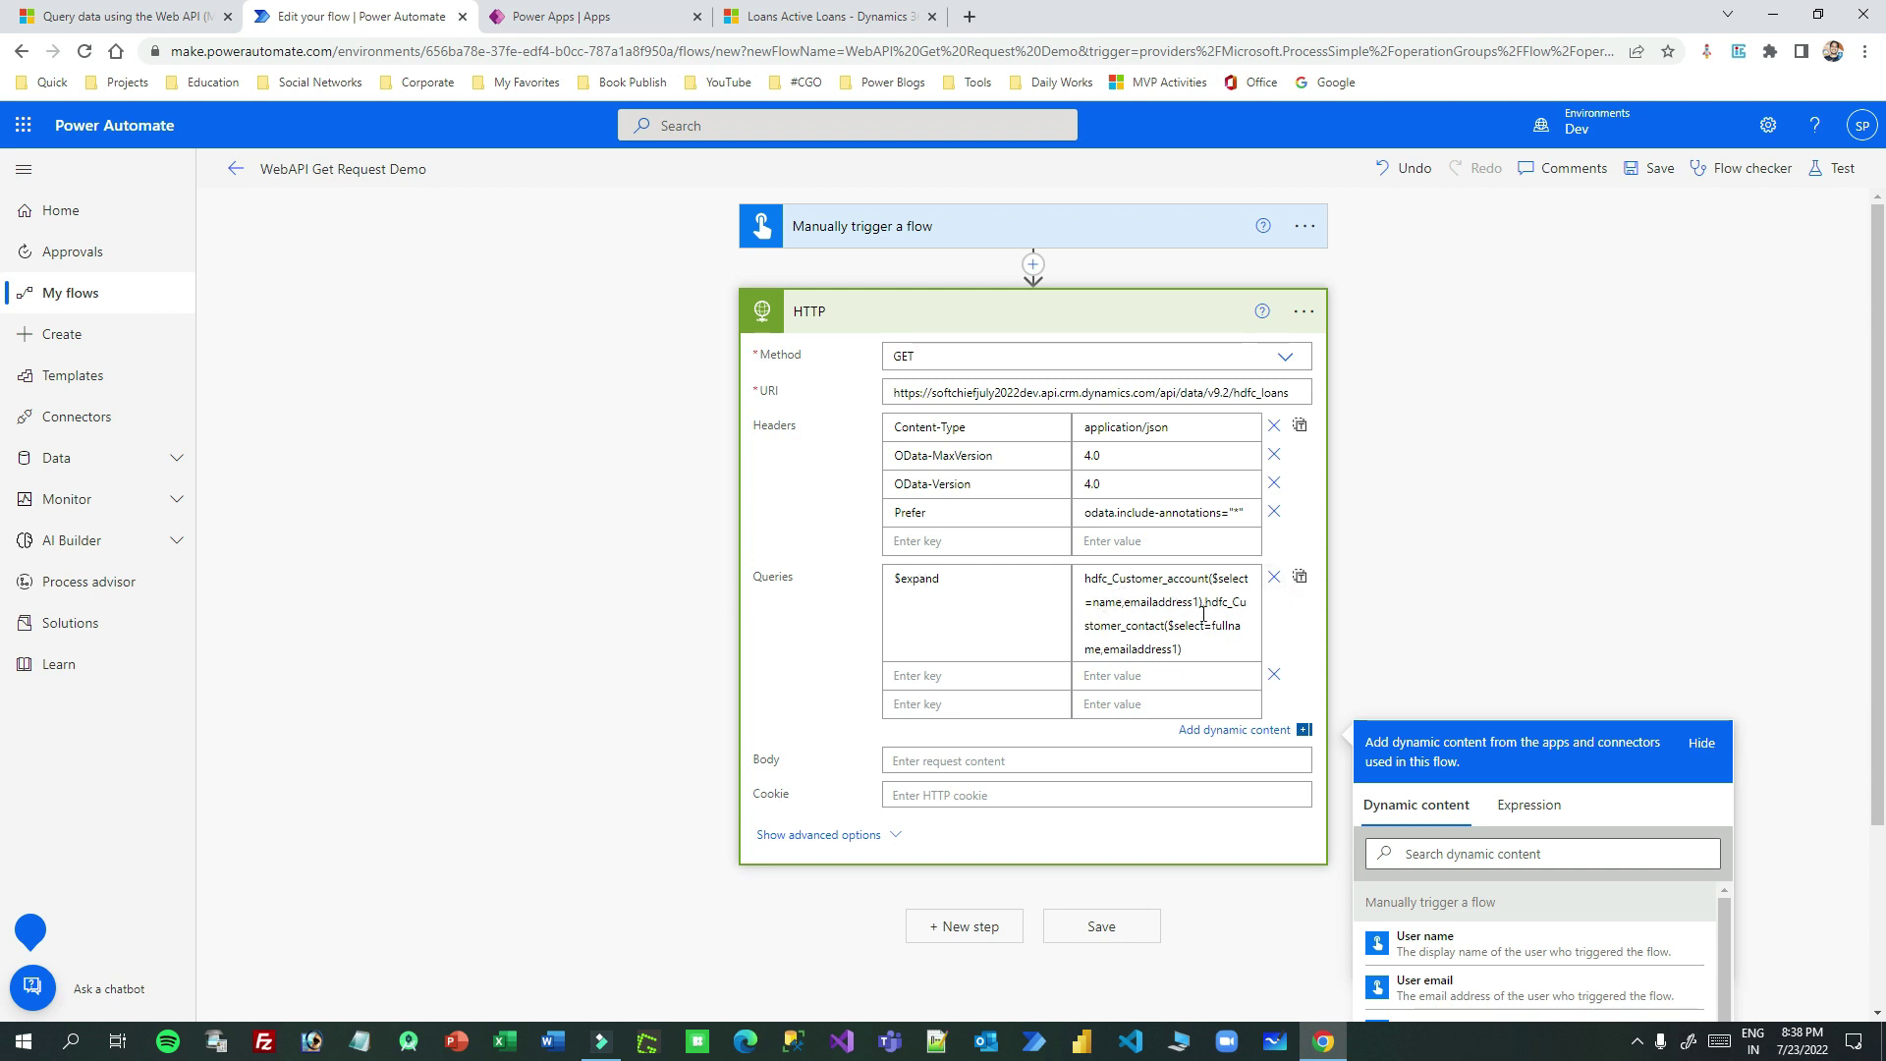
# Add a $select query with the value hdfc_name,hdfc_amount,_customer_Value_ to the HTTP action
pyautogui.click(934, 678)
pyautogui.write('$sel')
pyautogui.hotkey('ctrl', 'shift', 'i')
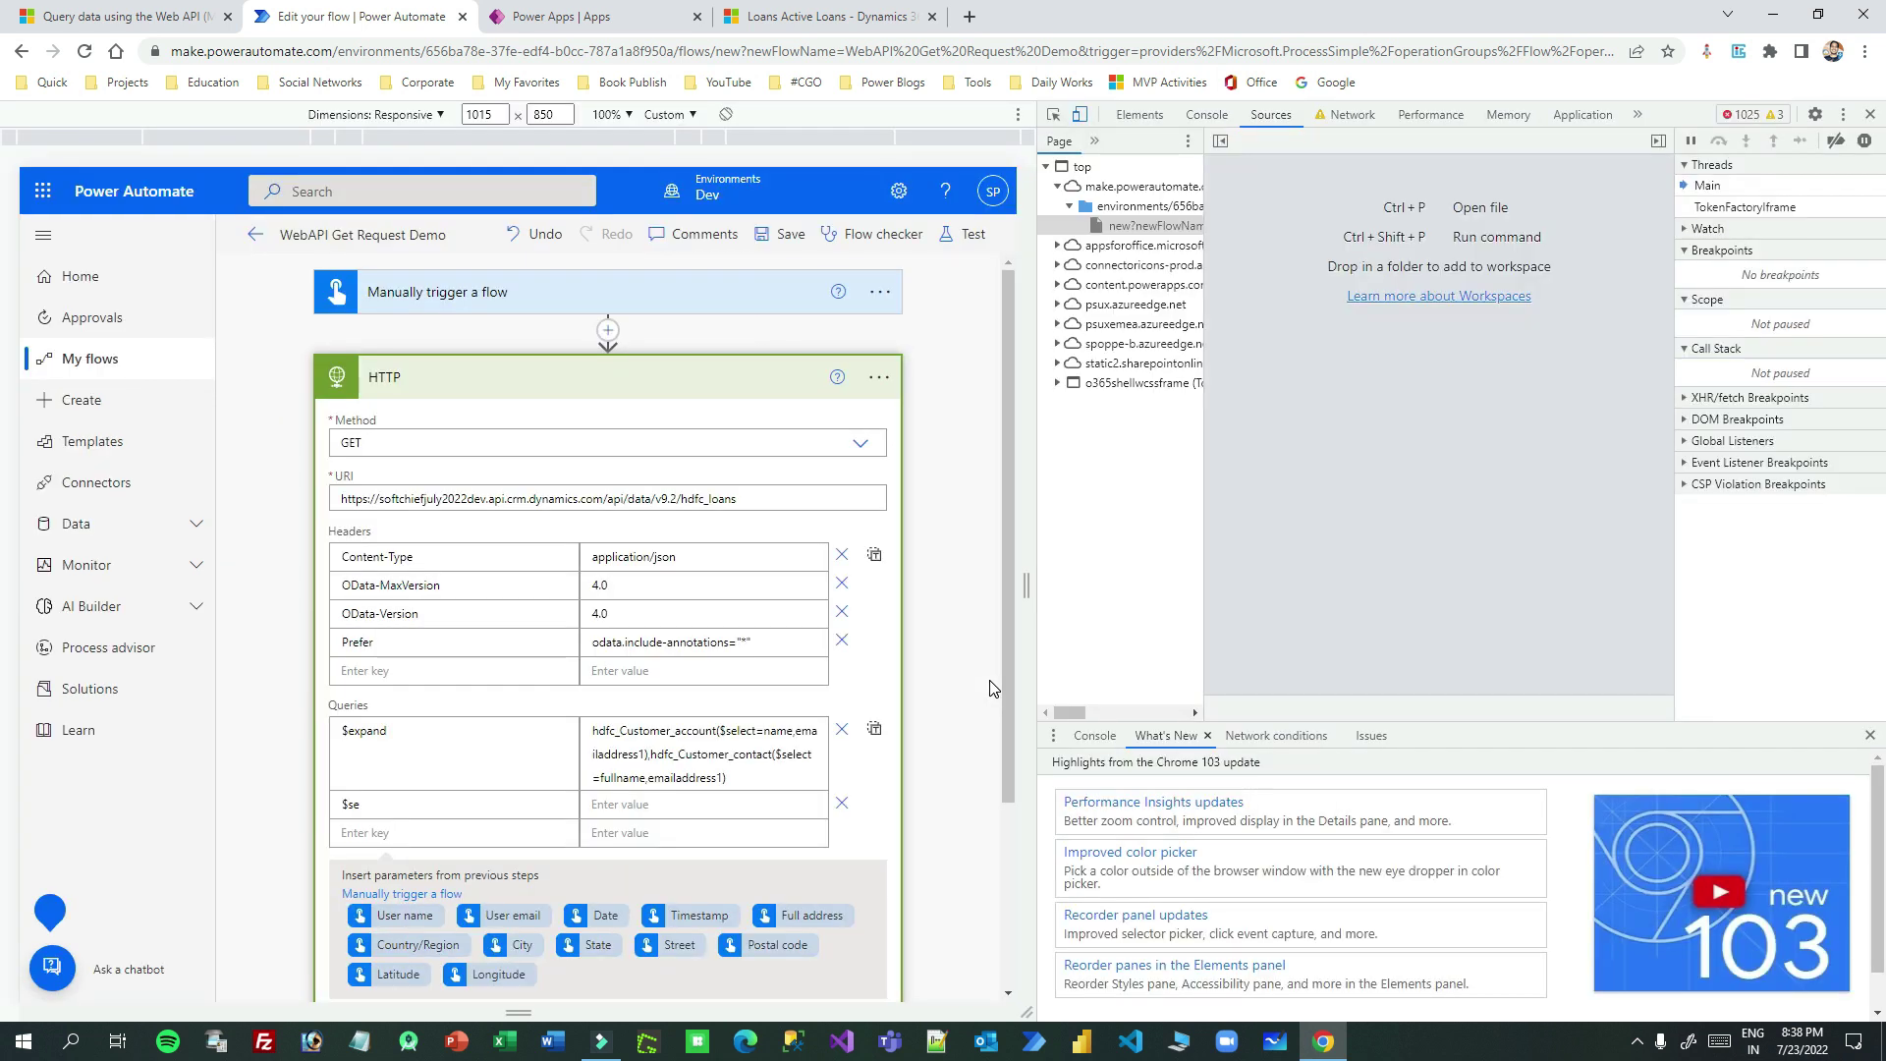
pyautogui.click(1869, 114)
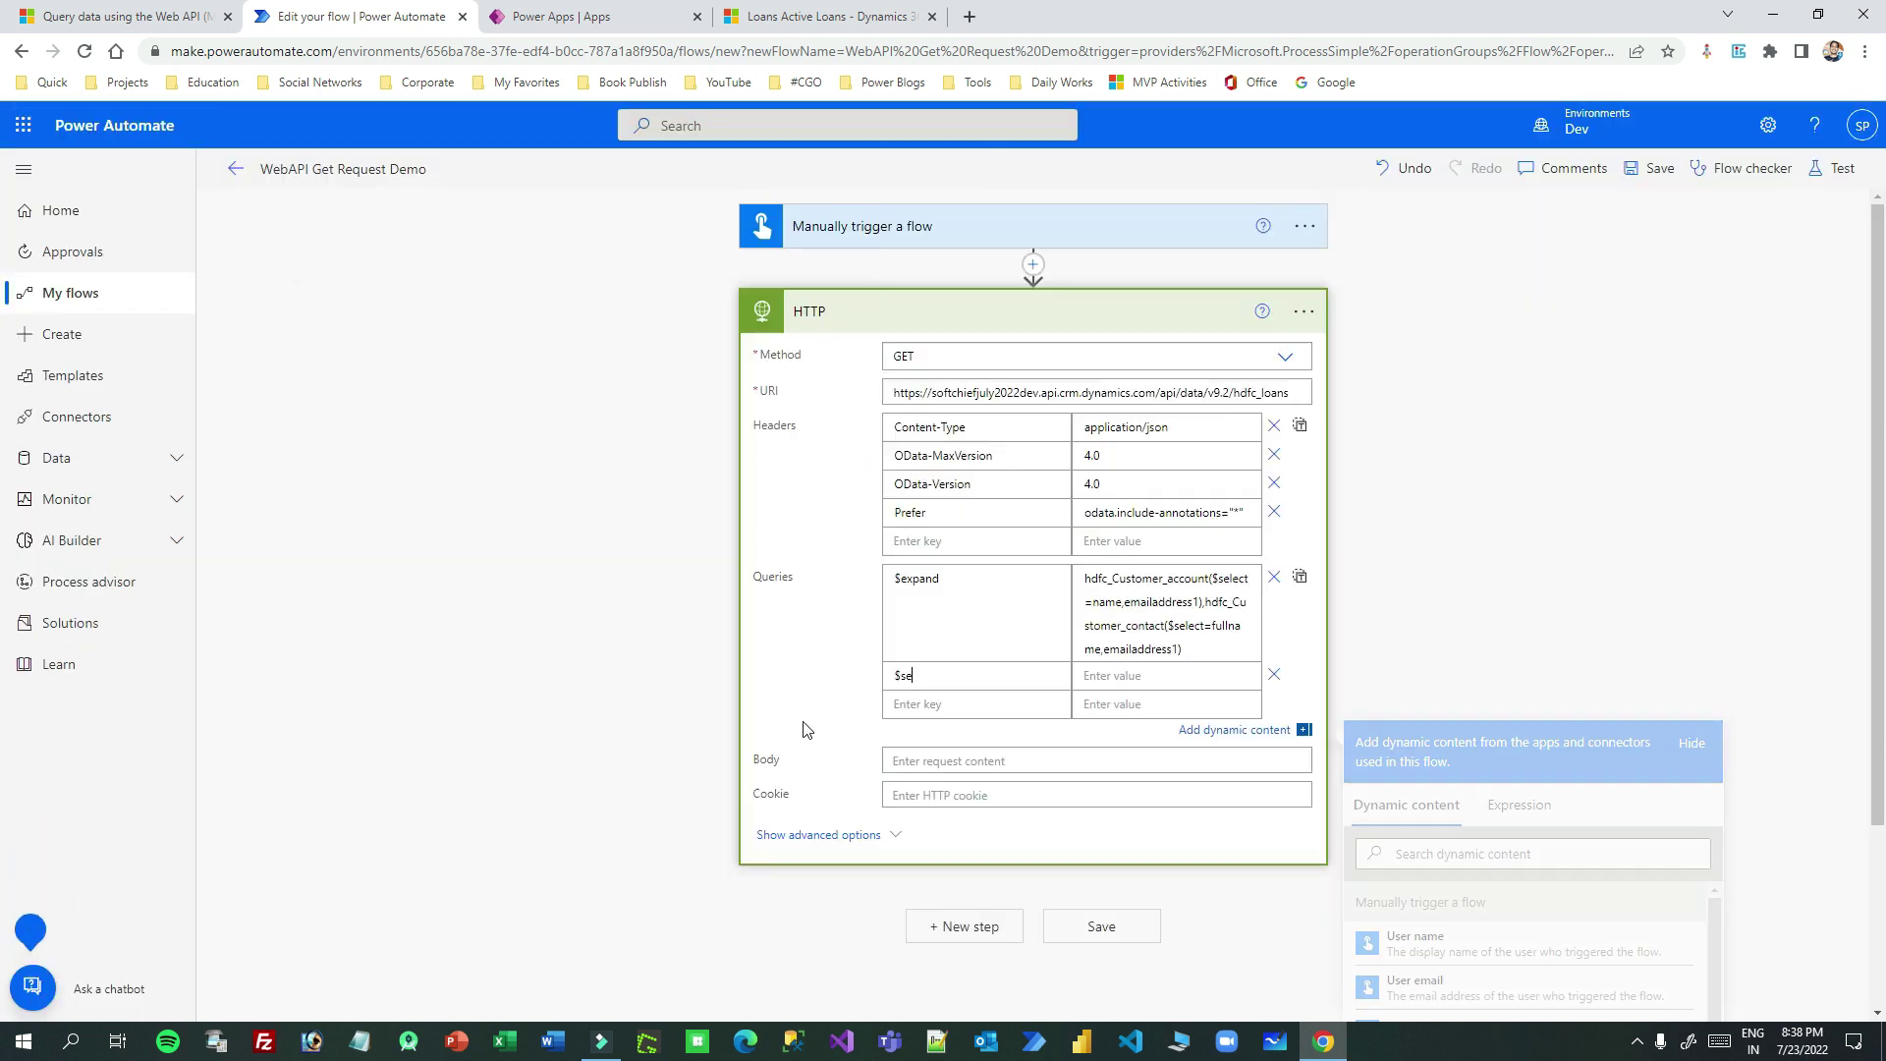
pyautogui.write('lect')
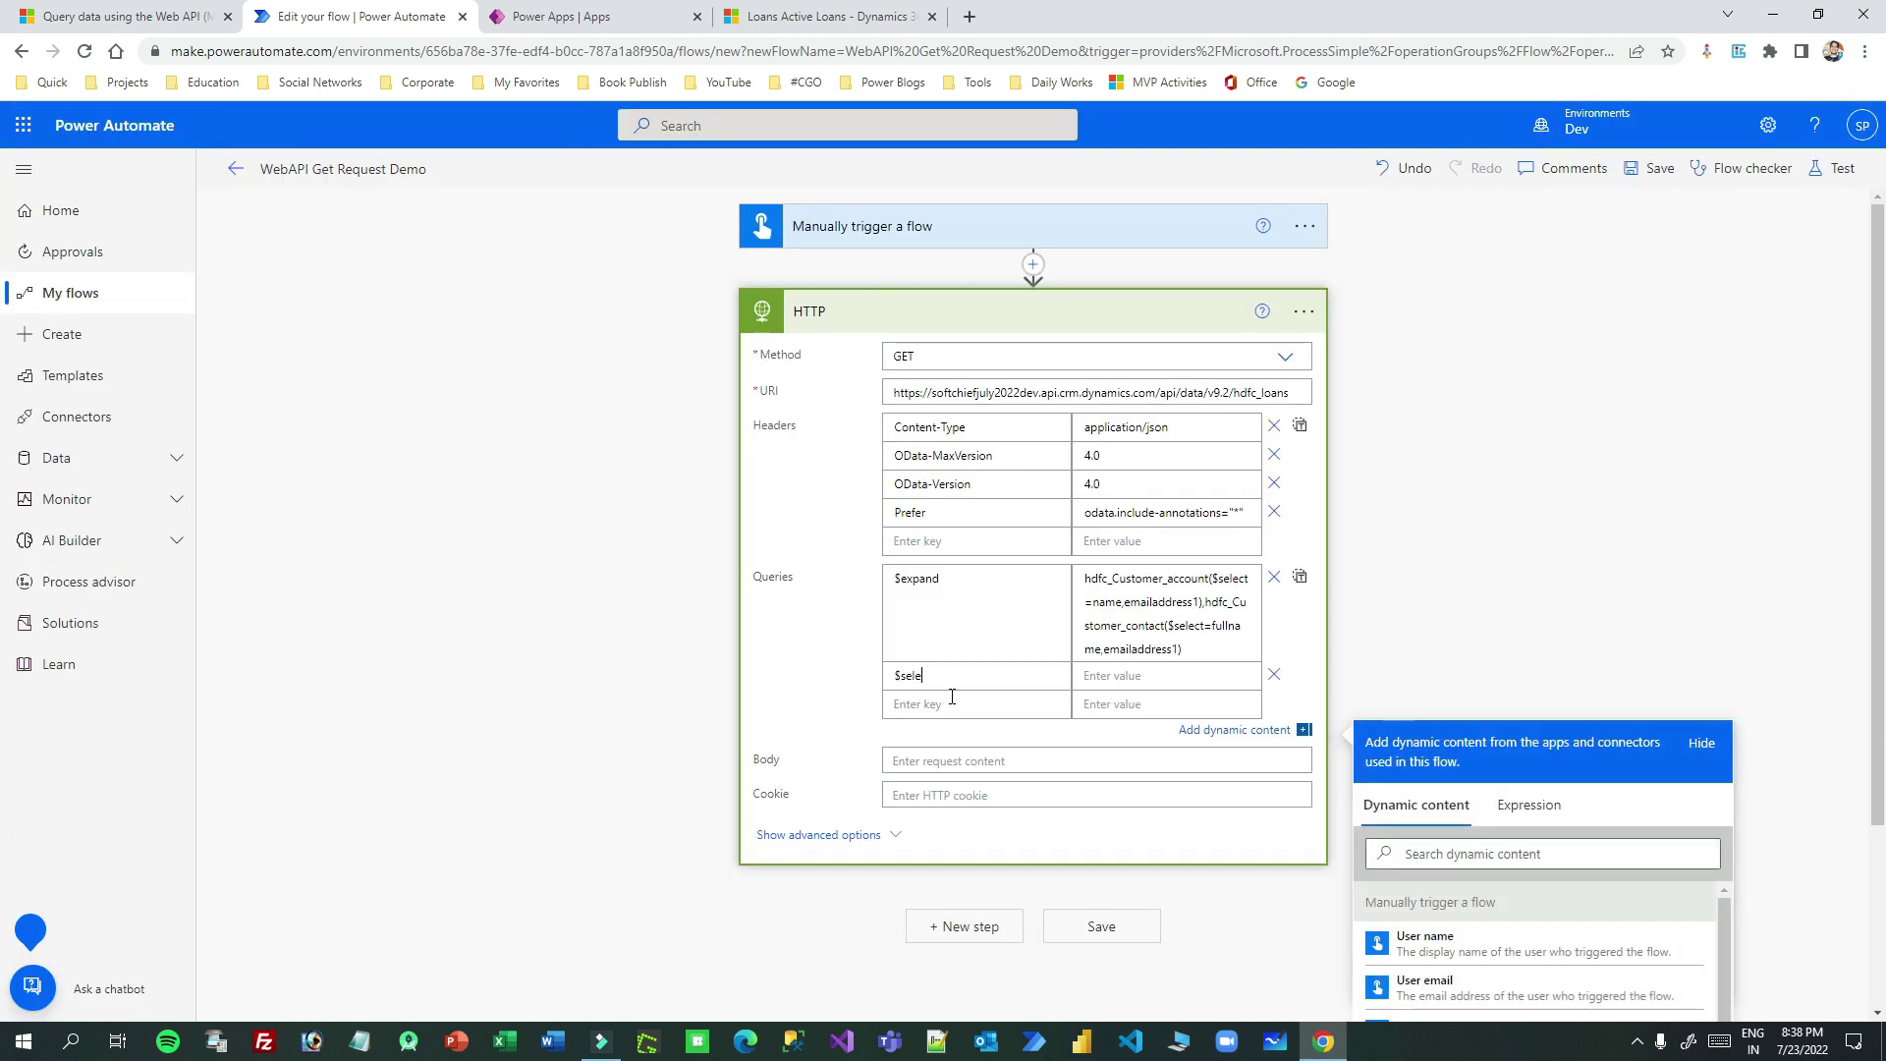
pyautogui.click(1113, 672)
pyautogui.write('hdfc_name,hdfc_amount,_')
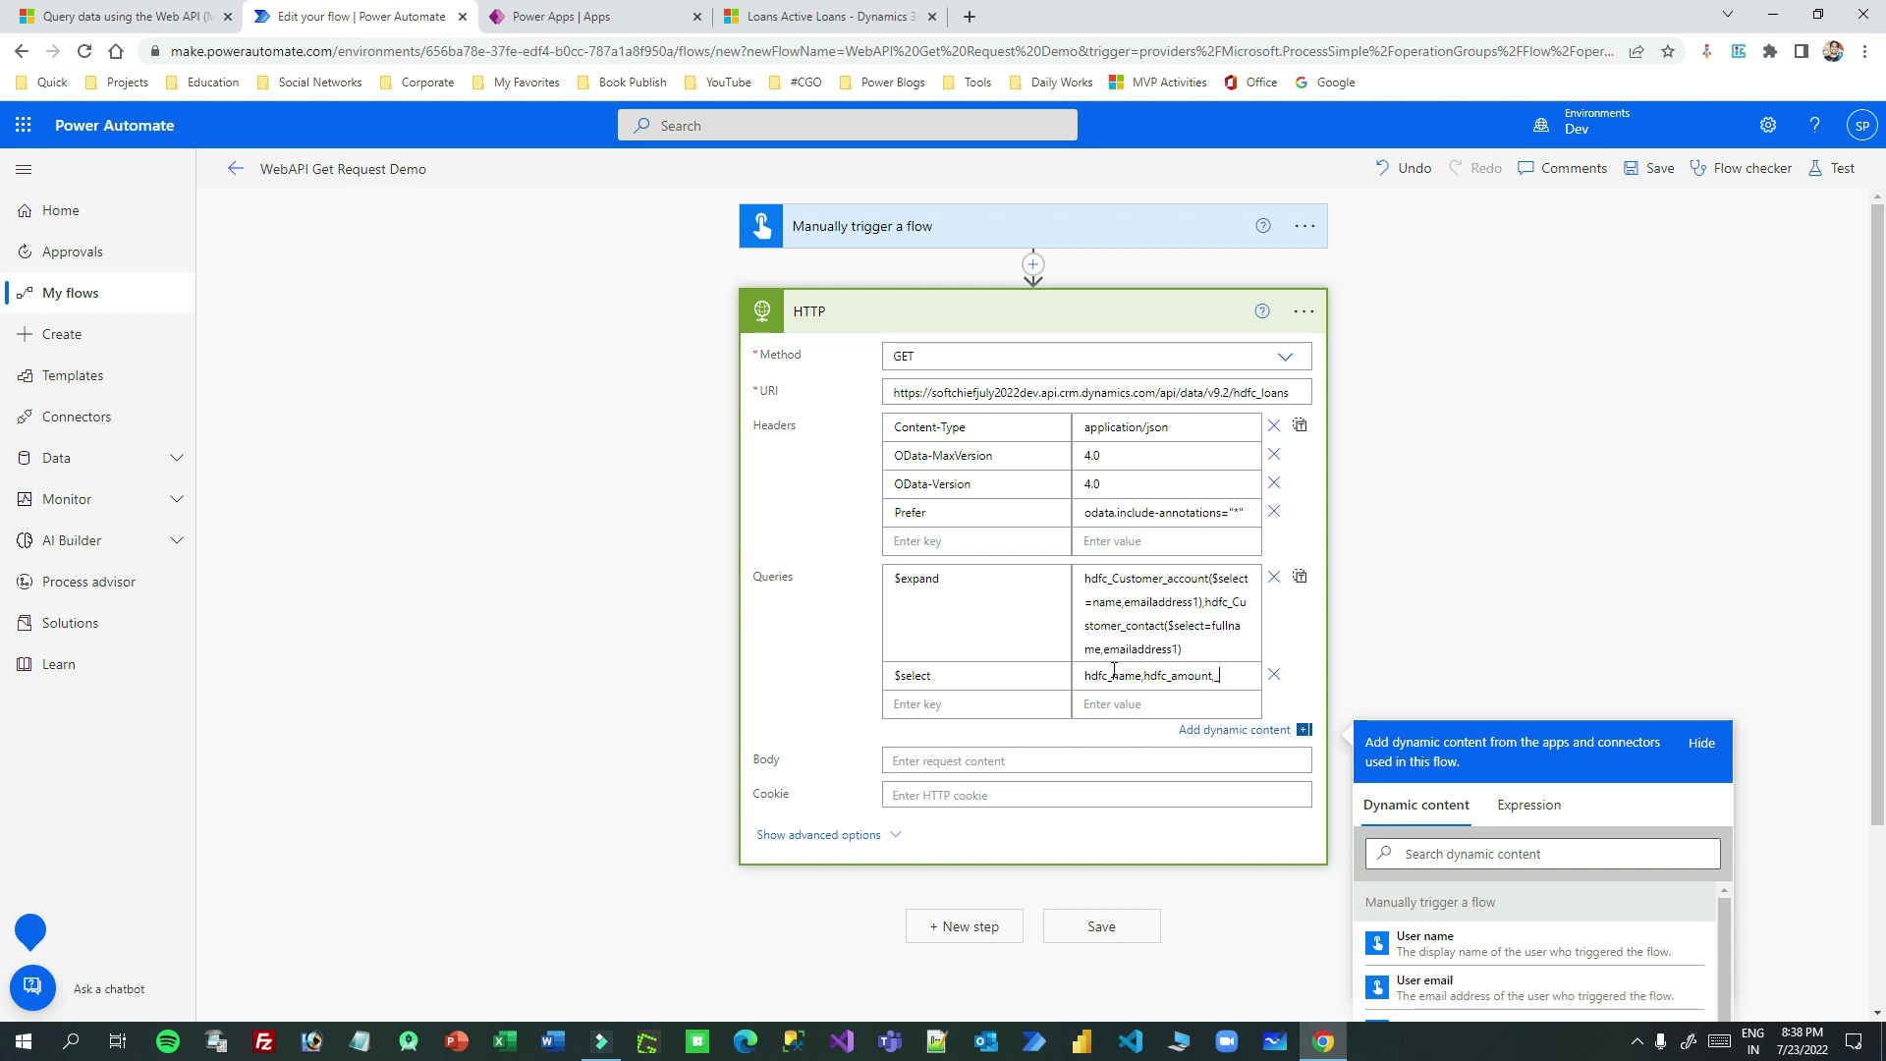
pyautogui.write('omer')
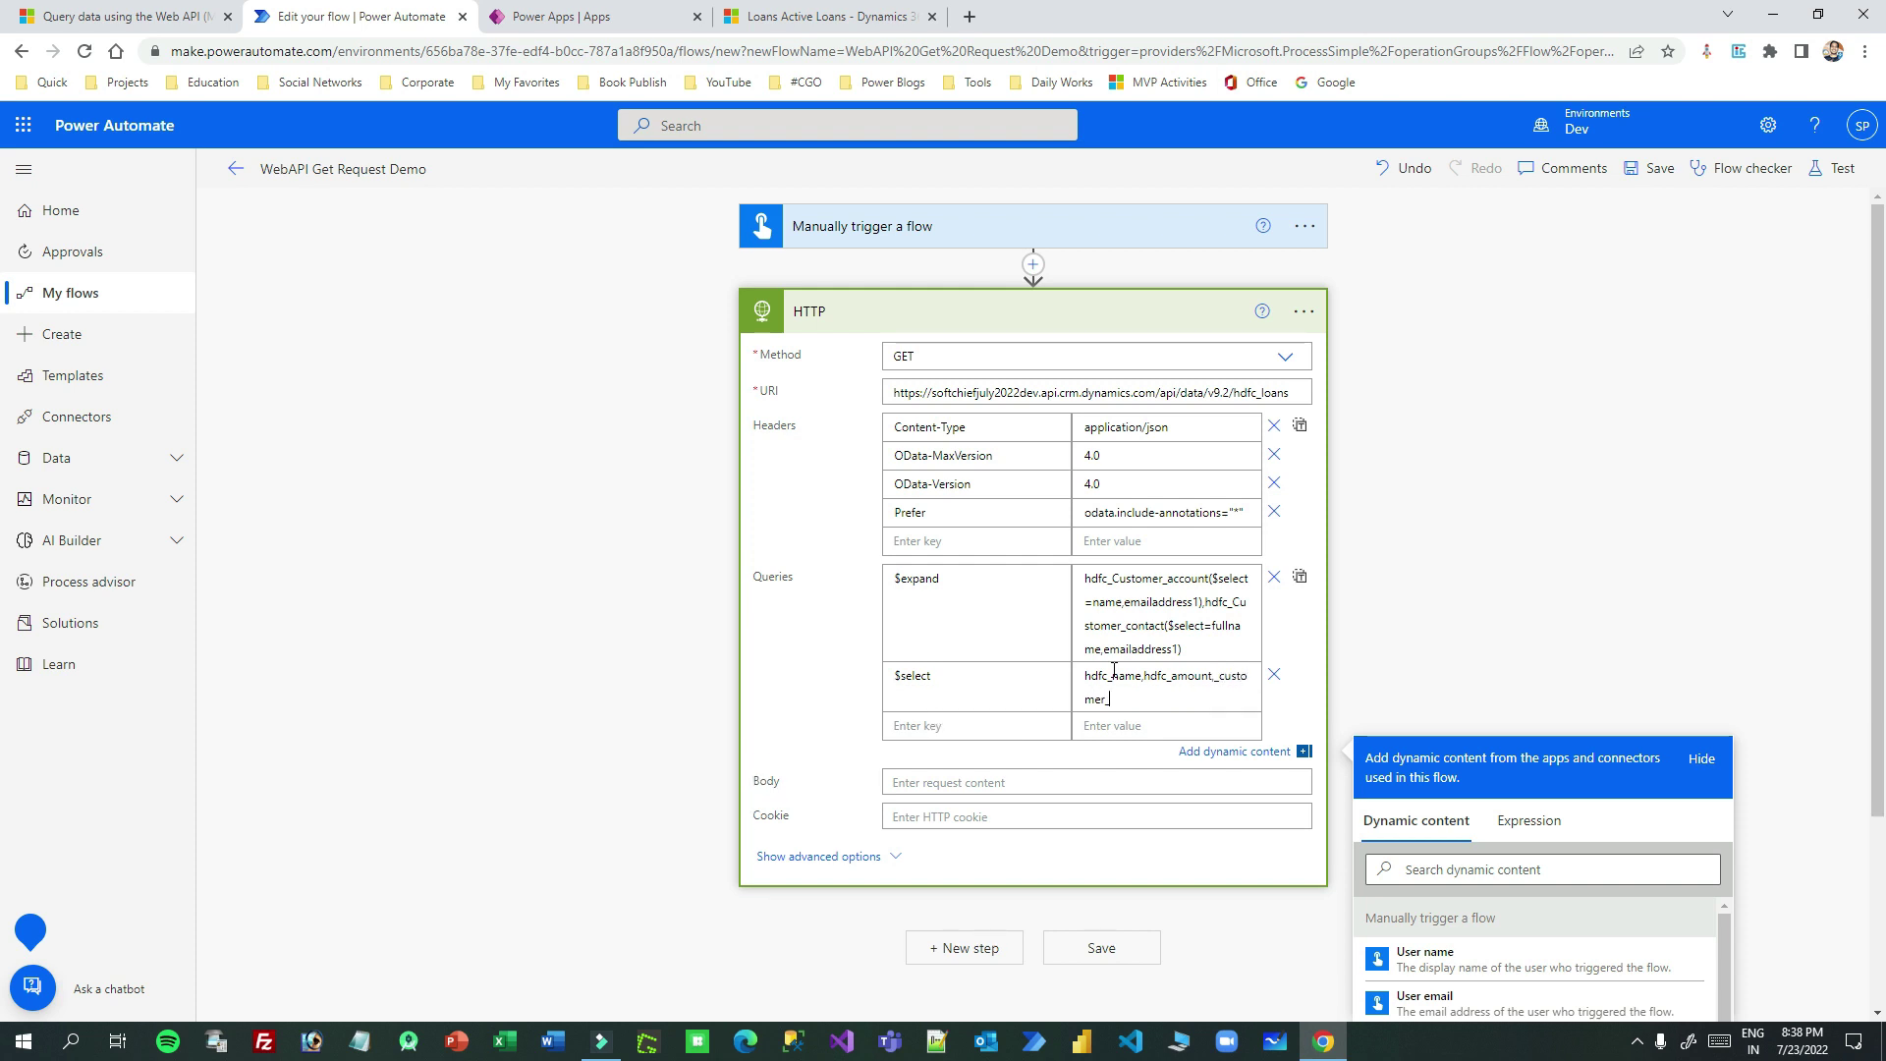
pyautogui.write('_Value_')
# Review the $select key and its column list alongside the $expand key in the HTTP action's queries
pyautogui.moveTo(1160, 695); pyautogui.dragTo(1216, 678)
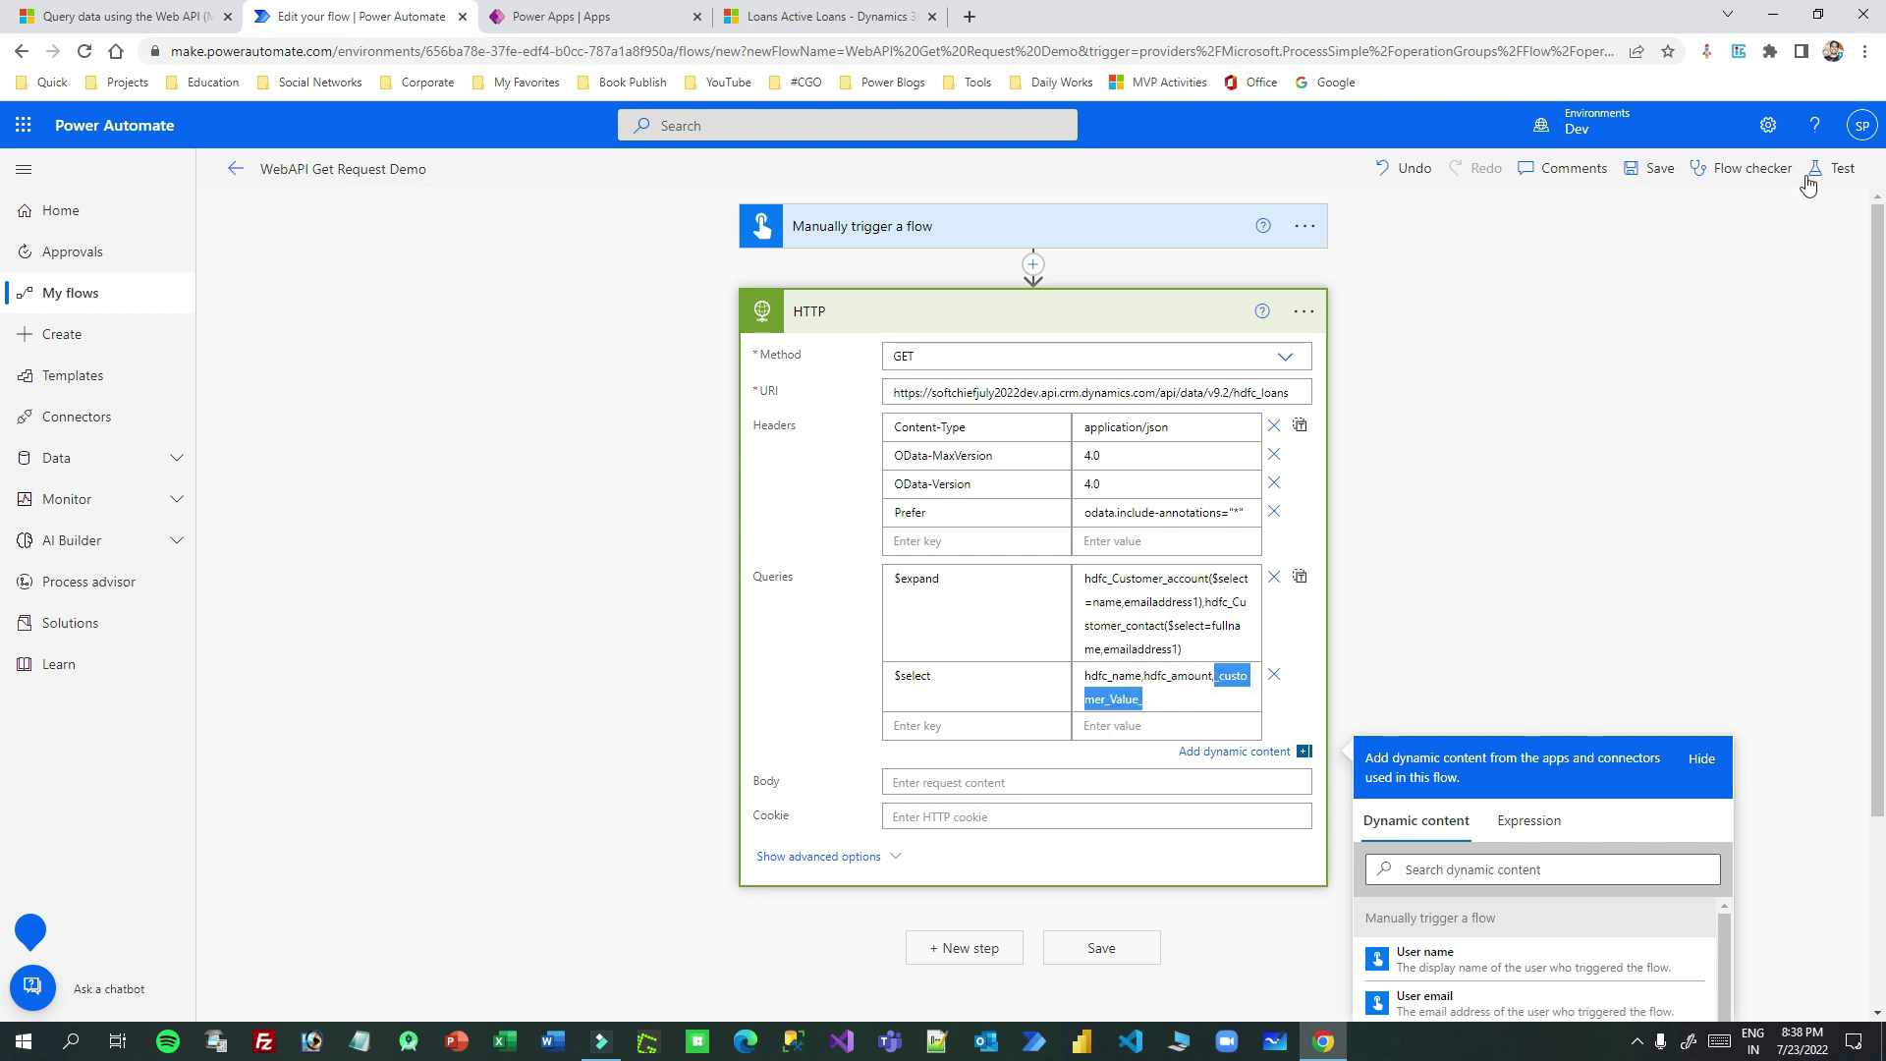
pyautogui.moveTo(919, 675); pyautogui.dragTo(932, 676)
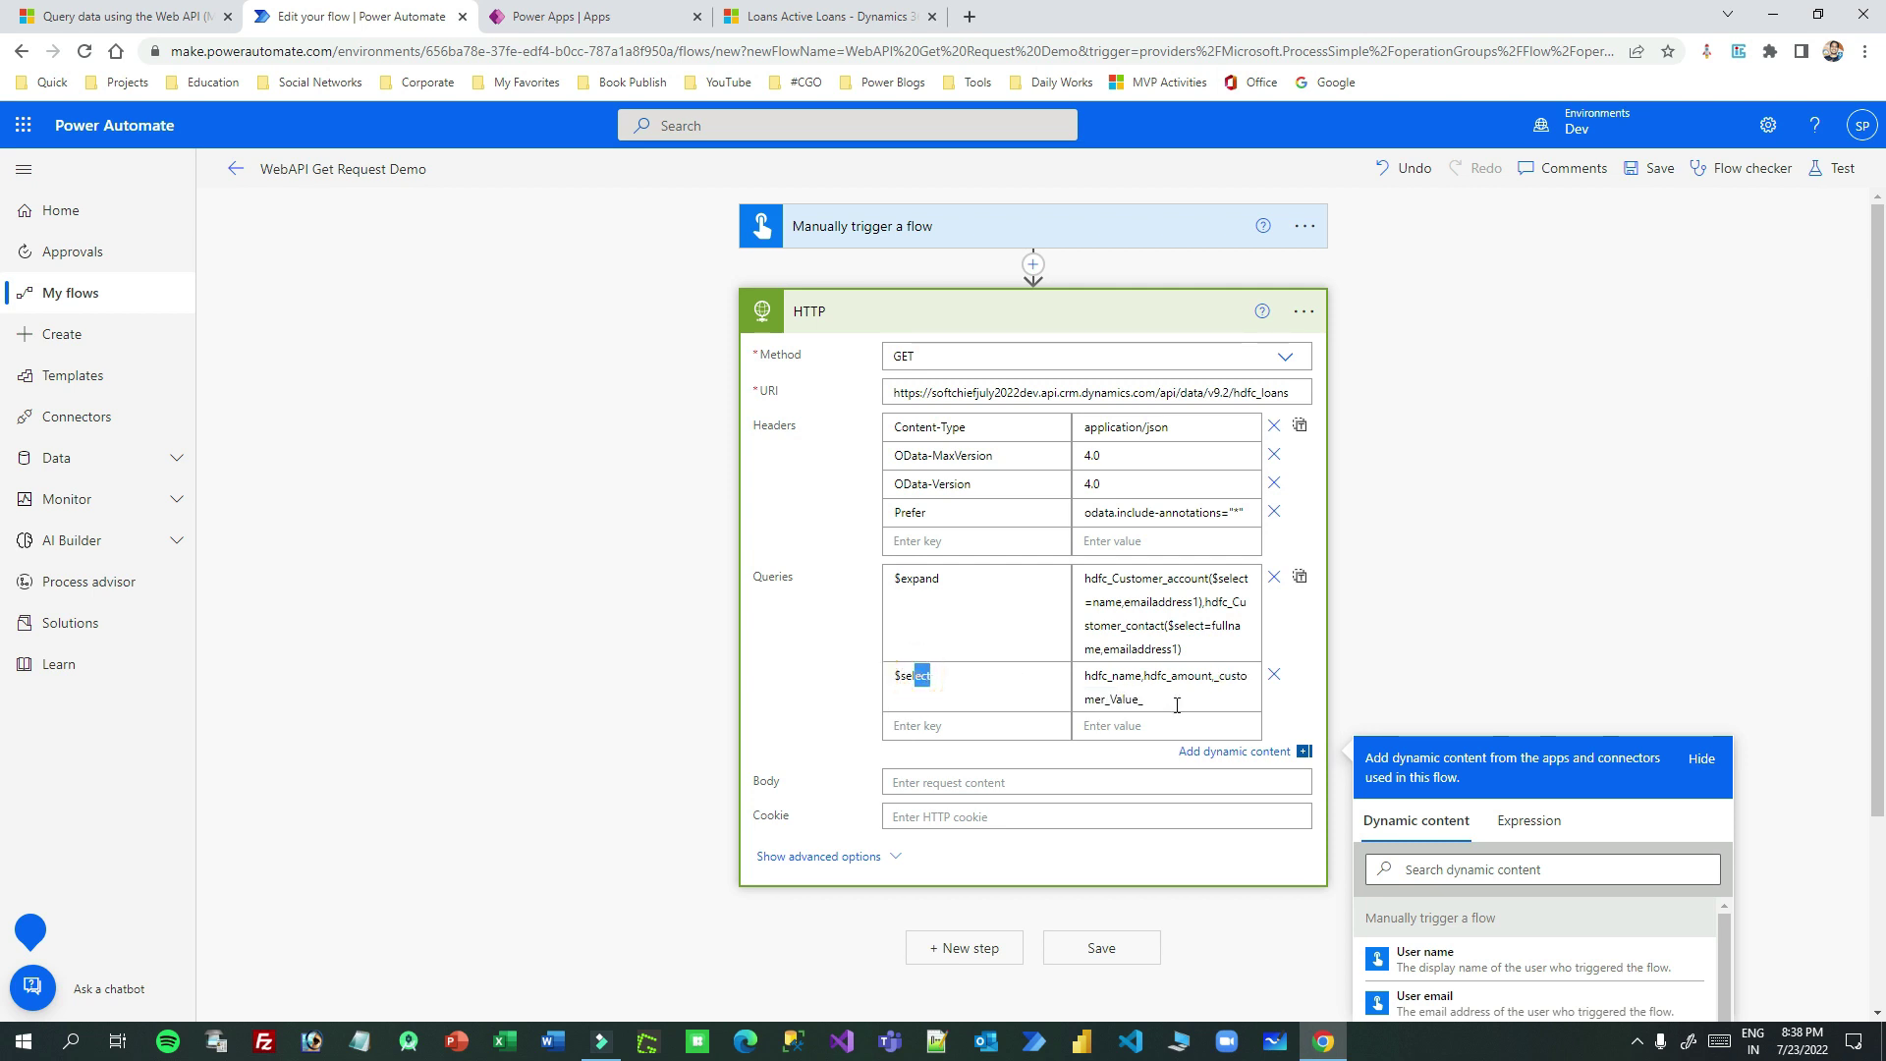
pyautogui.moveTo(920, 578); pyautogui.dragTo(1074, 601)
pyautogui.moveTo(953, 607); pyautogui.dragTo(899, 579)
pyautogui.moveTo(1098, 675); pyautogui.dragTo(1163, 699)
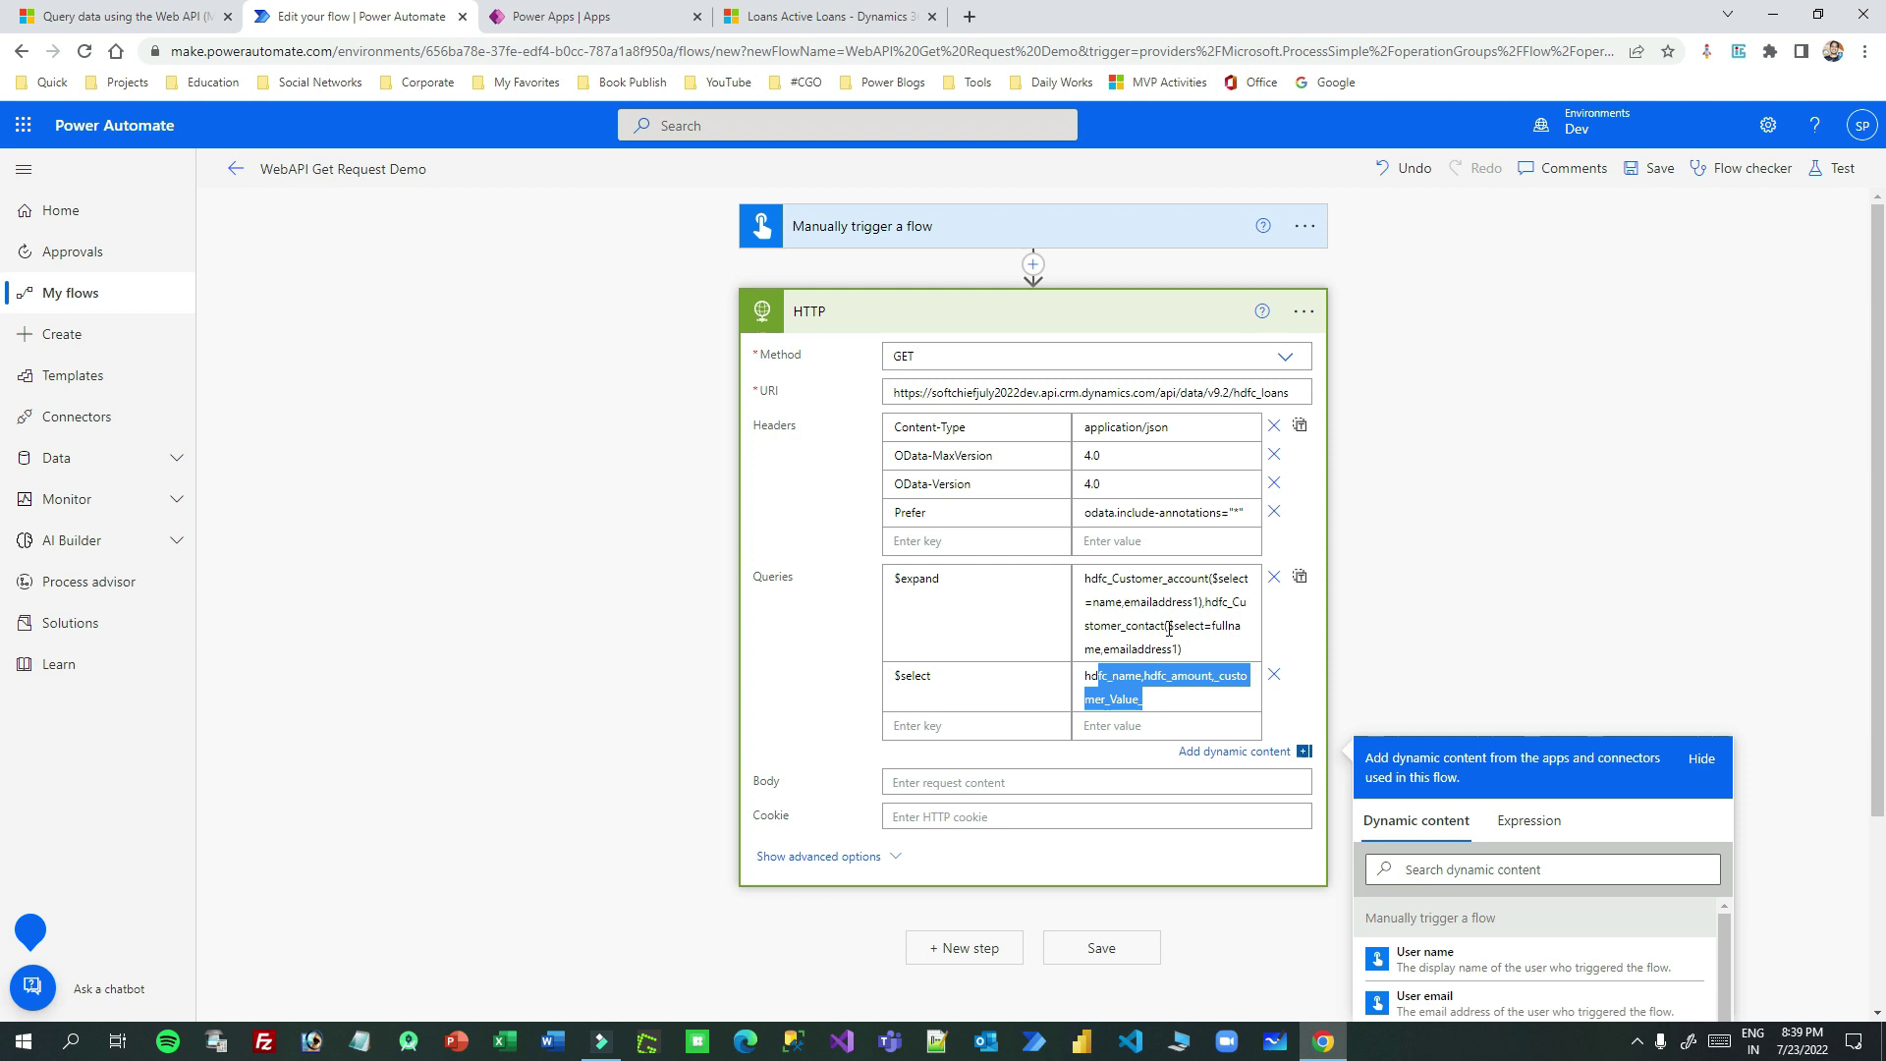
# Save the flow and run a manual test with the $select query included
pyautogui.click(1833, 170)
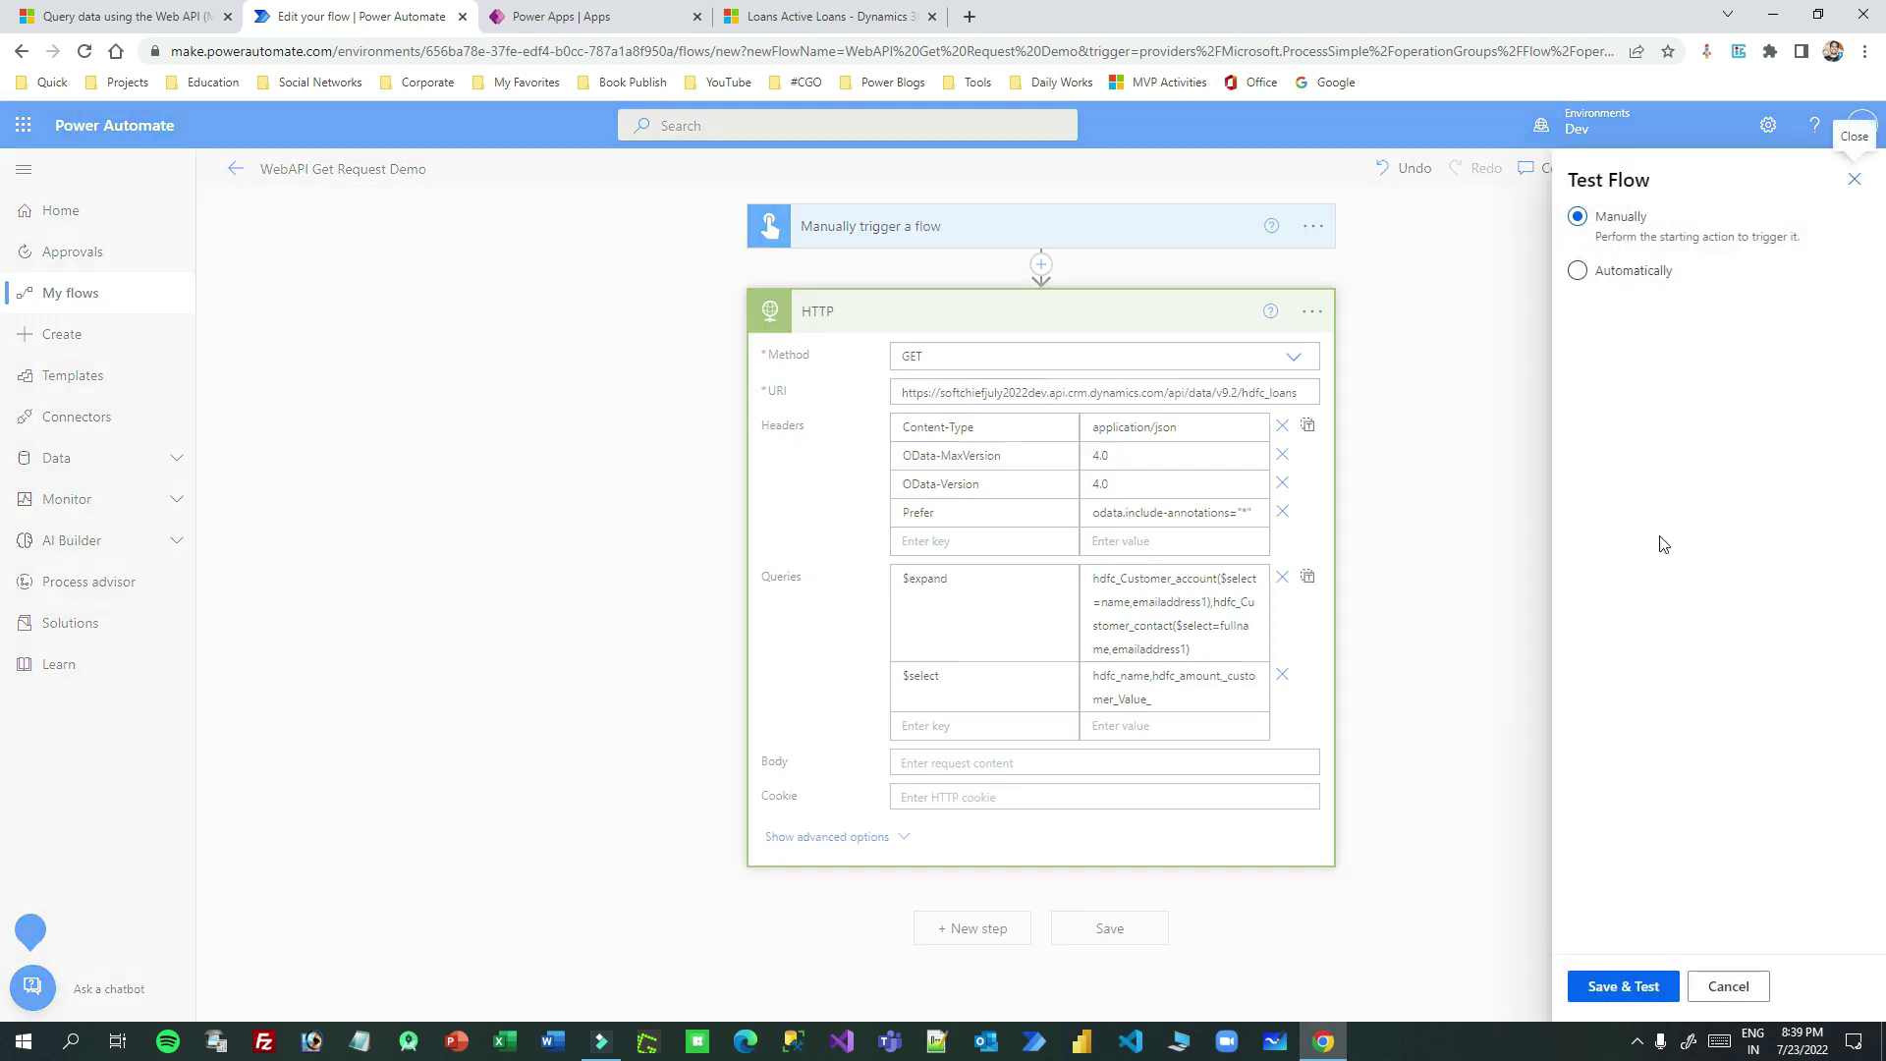
pyautogui.click(1607, 988)
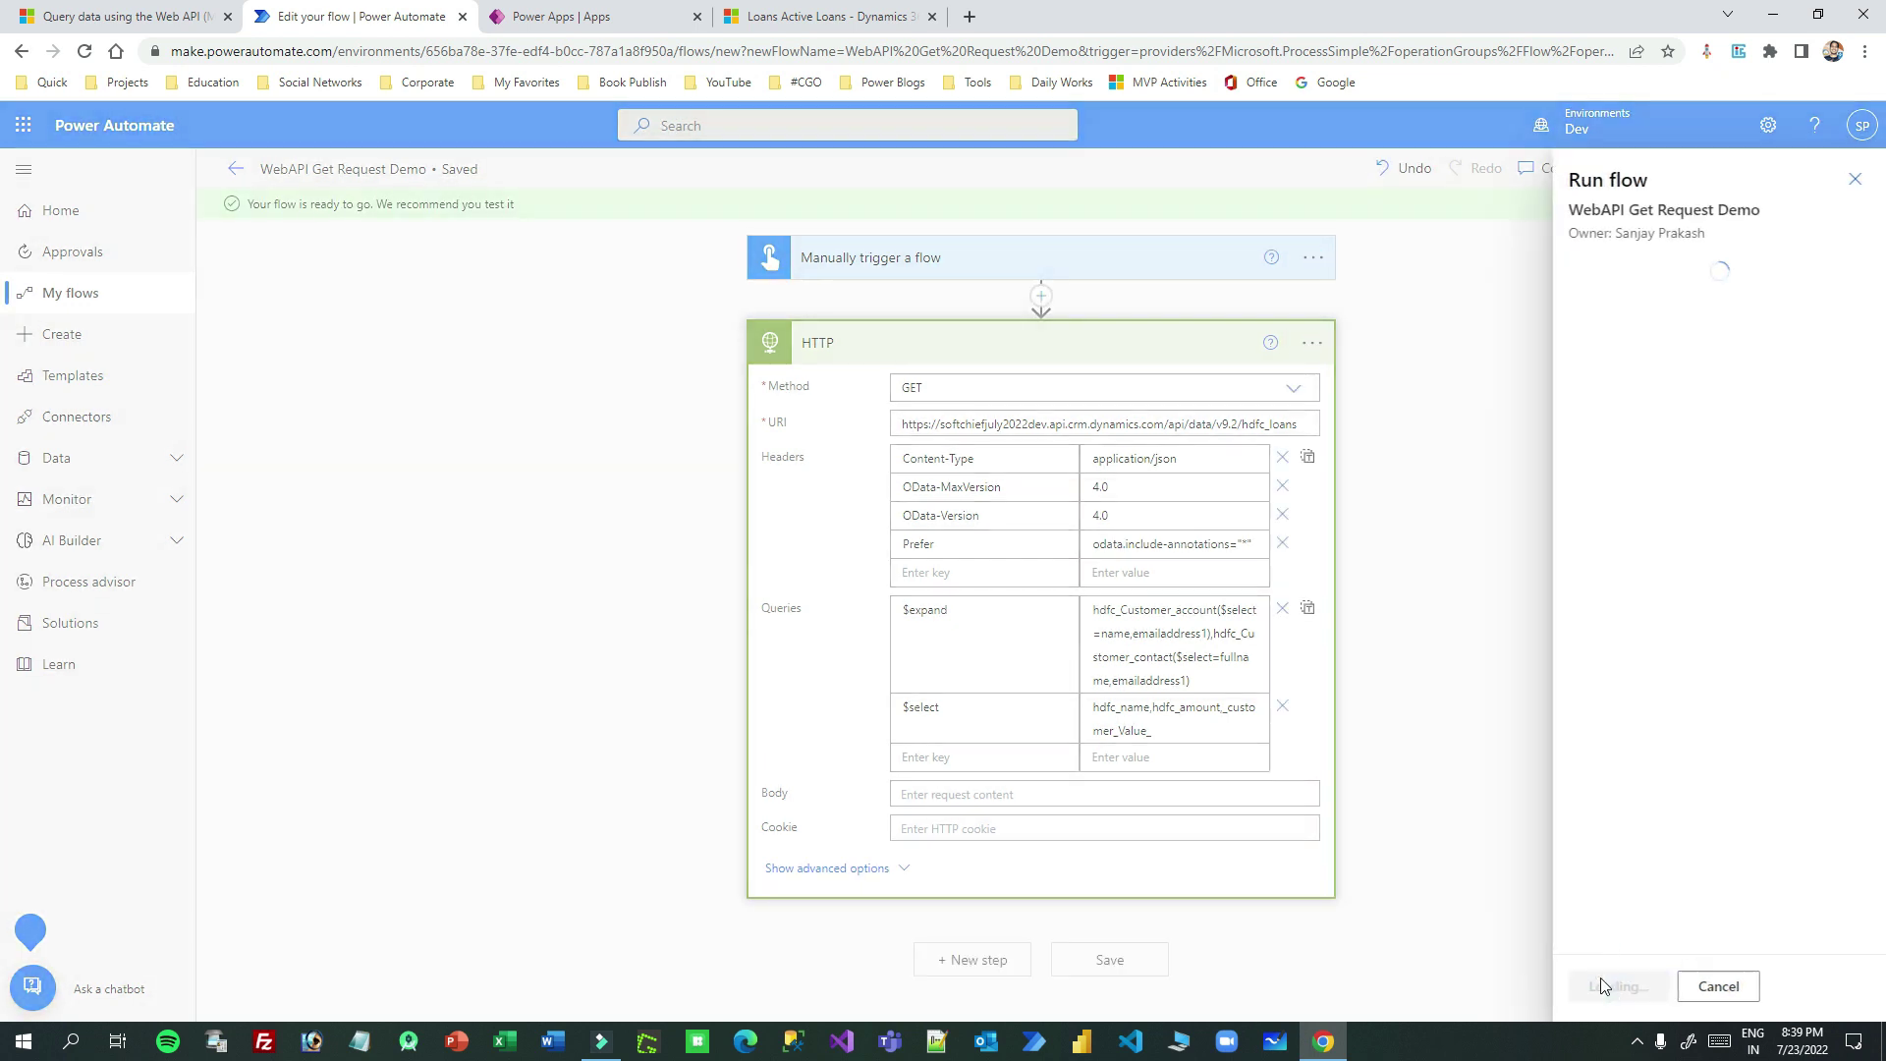
pyautogui.click(1613, 986)
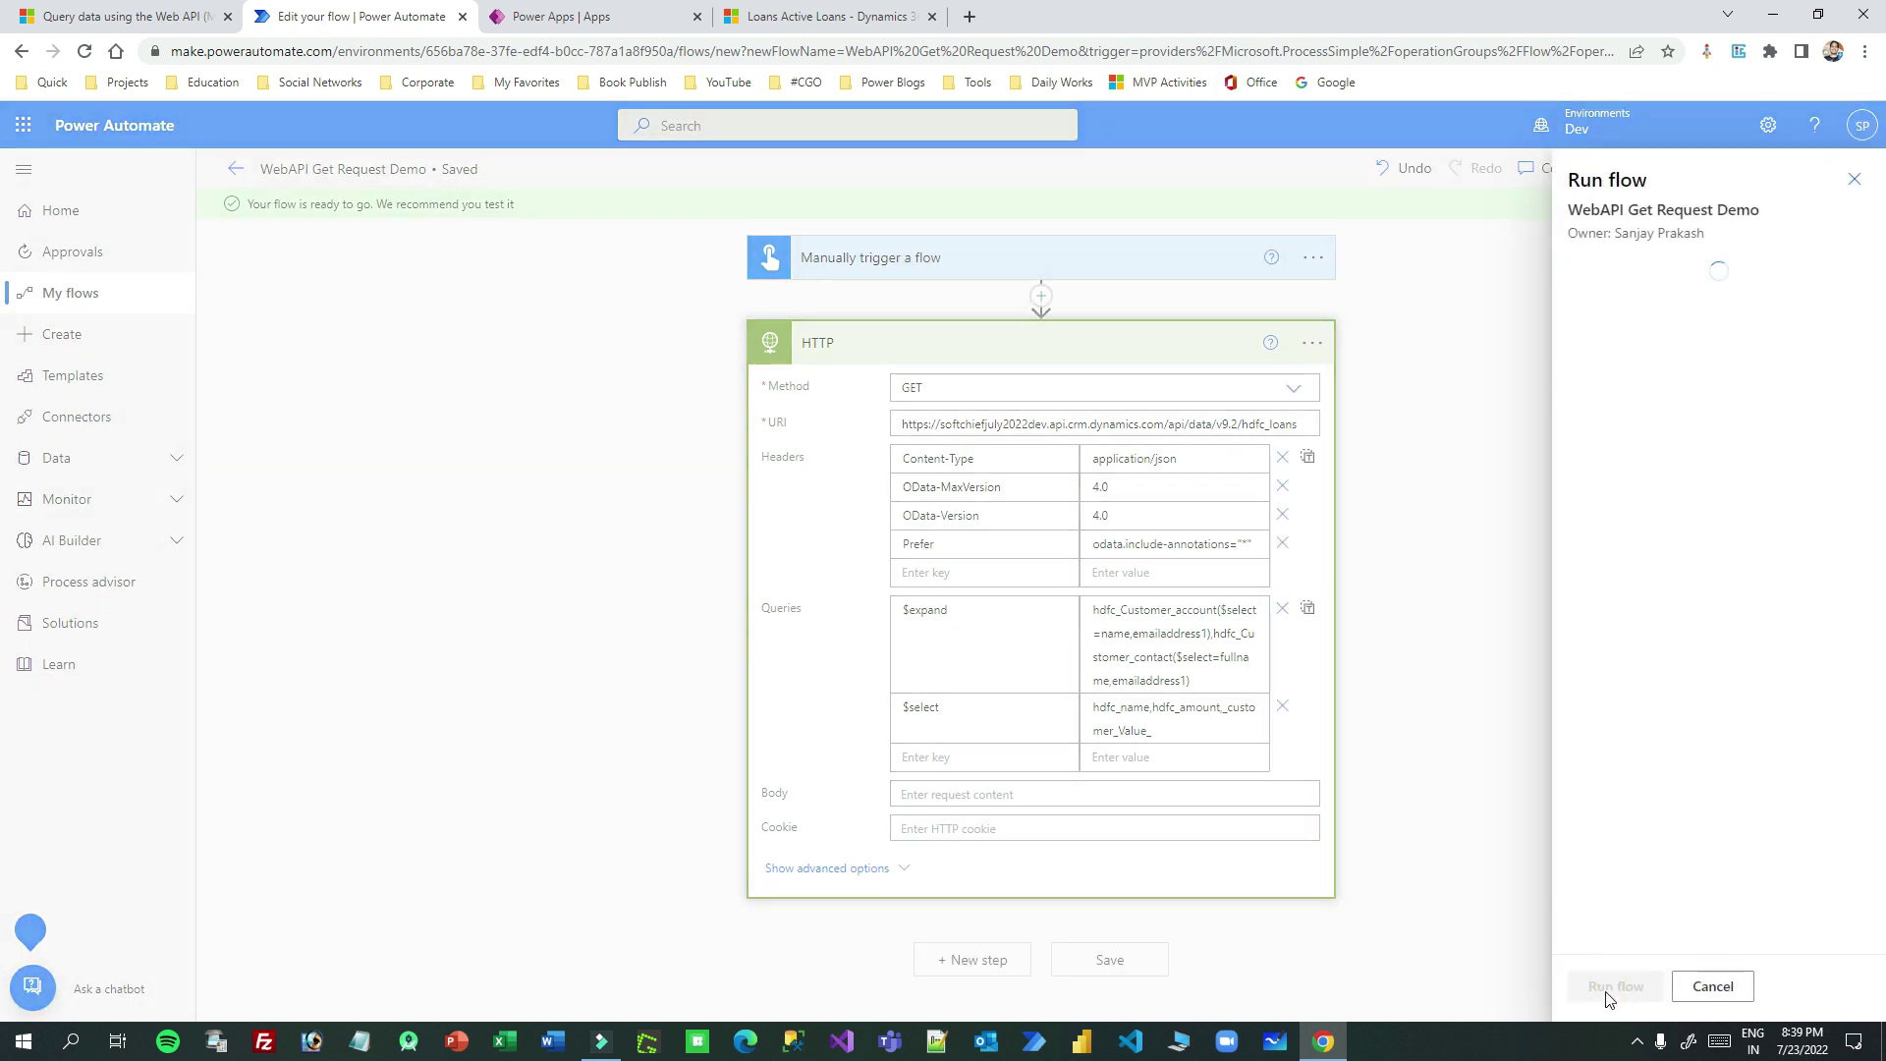
pyautogui.click(1593, 984)
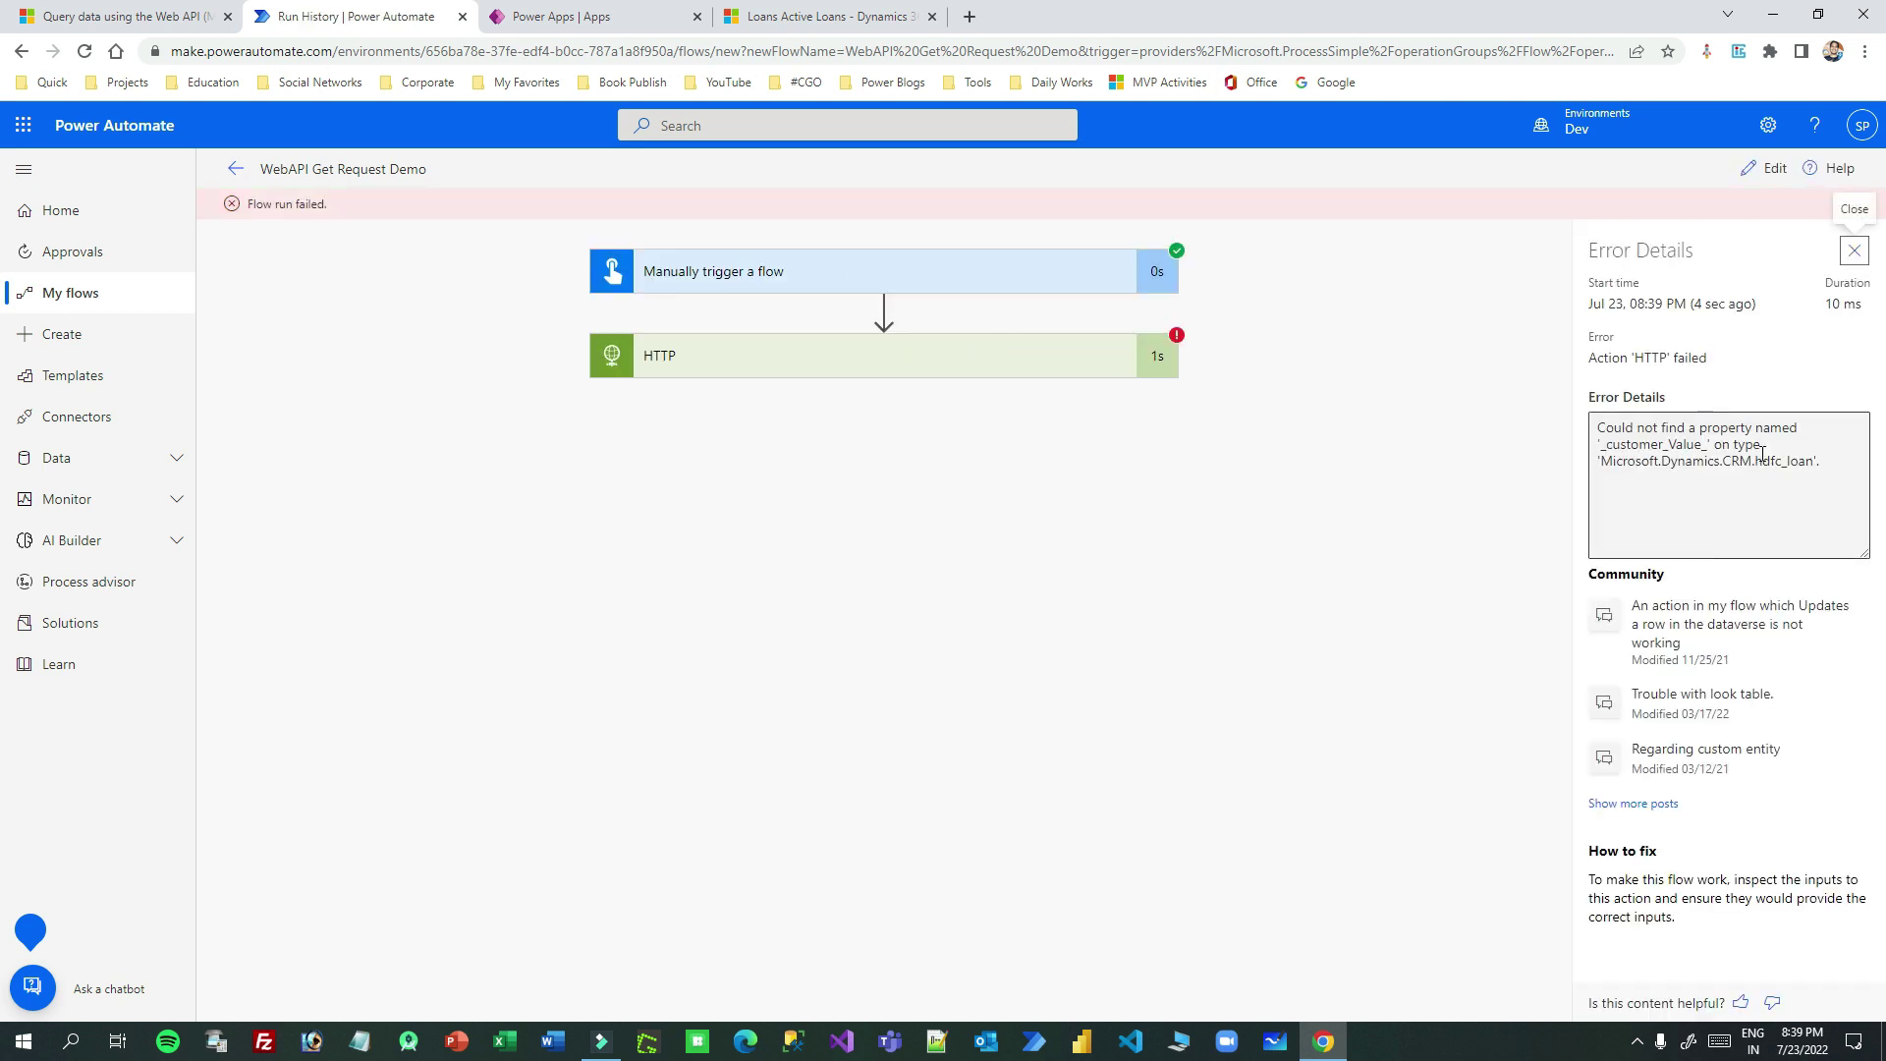
# Check the property named in the run's error details and expand the HTTP action
pyautogui.moveTo(1704, 444); pyautogui.dragTo(1598, 443)
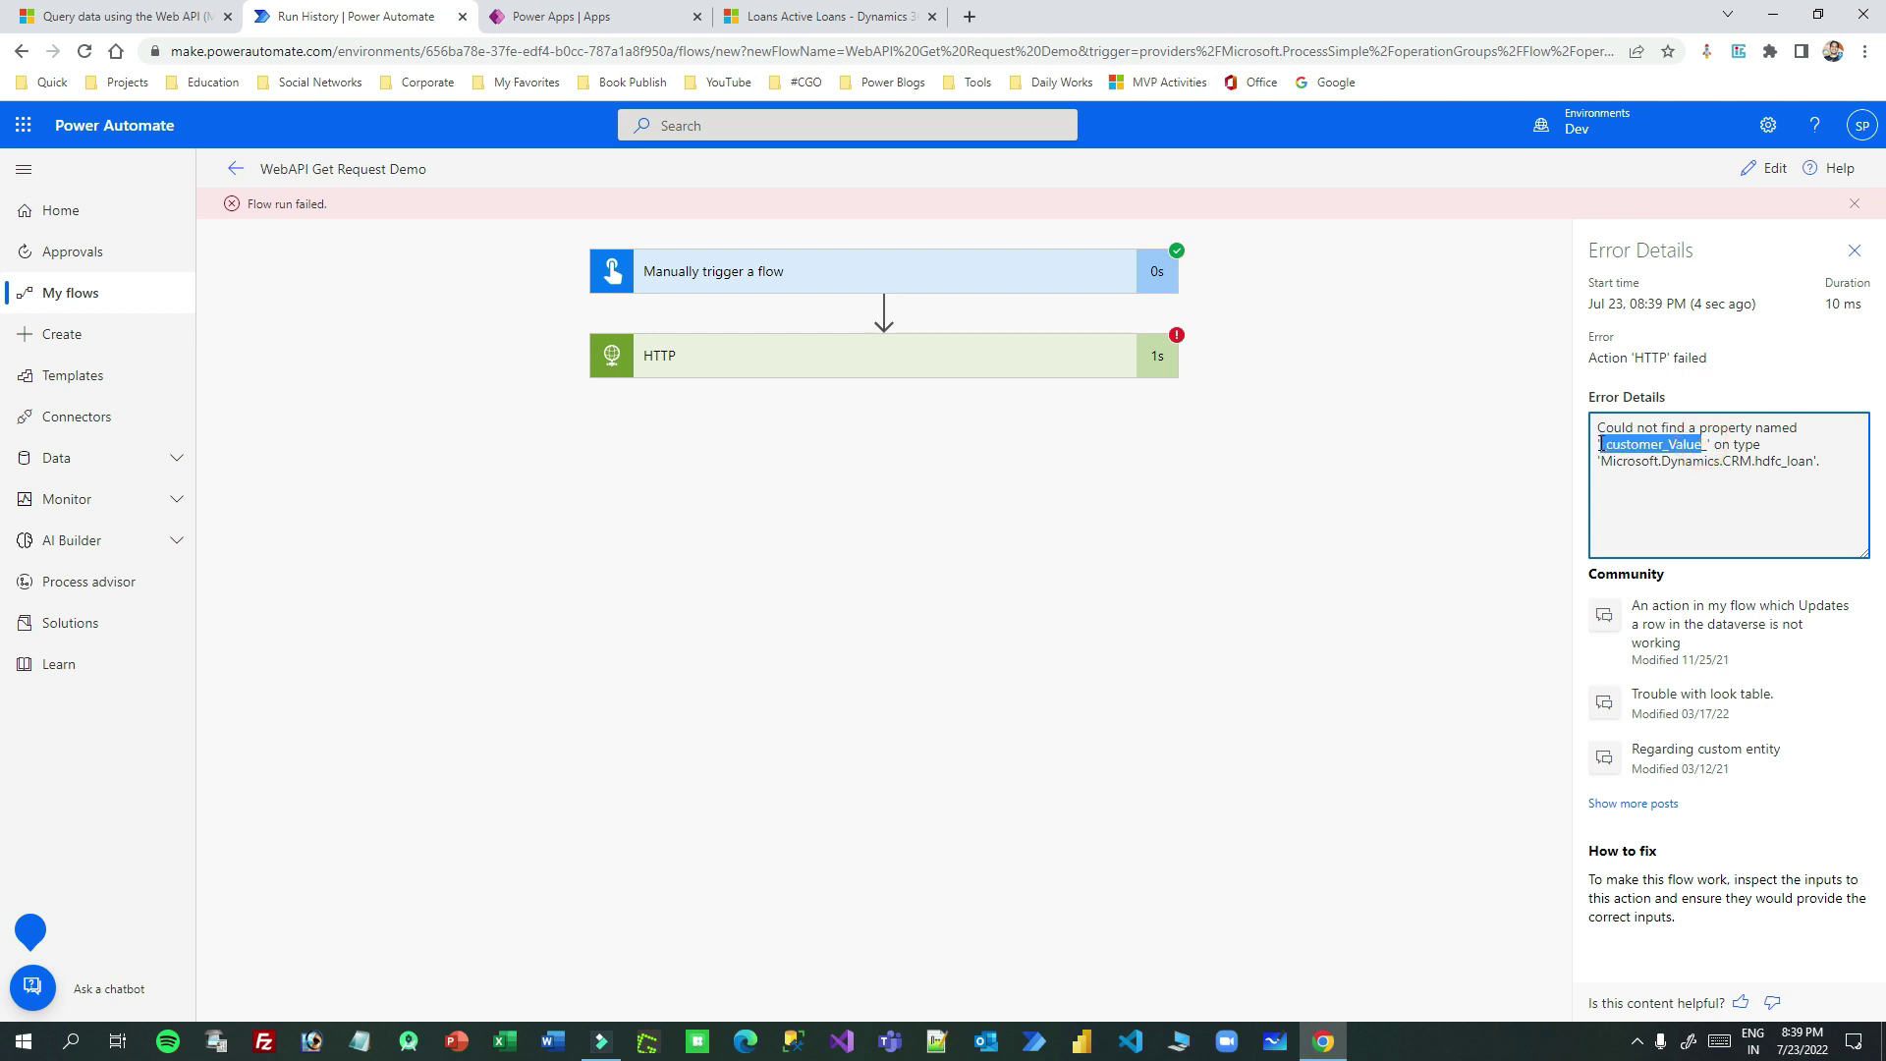
pyautogui.click(1853, 250)
pyautogui.click(1111, 356)
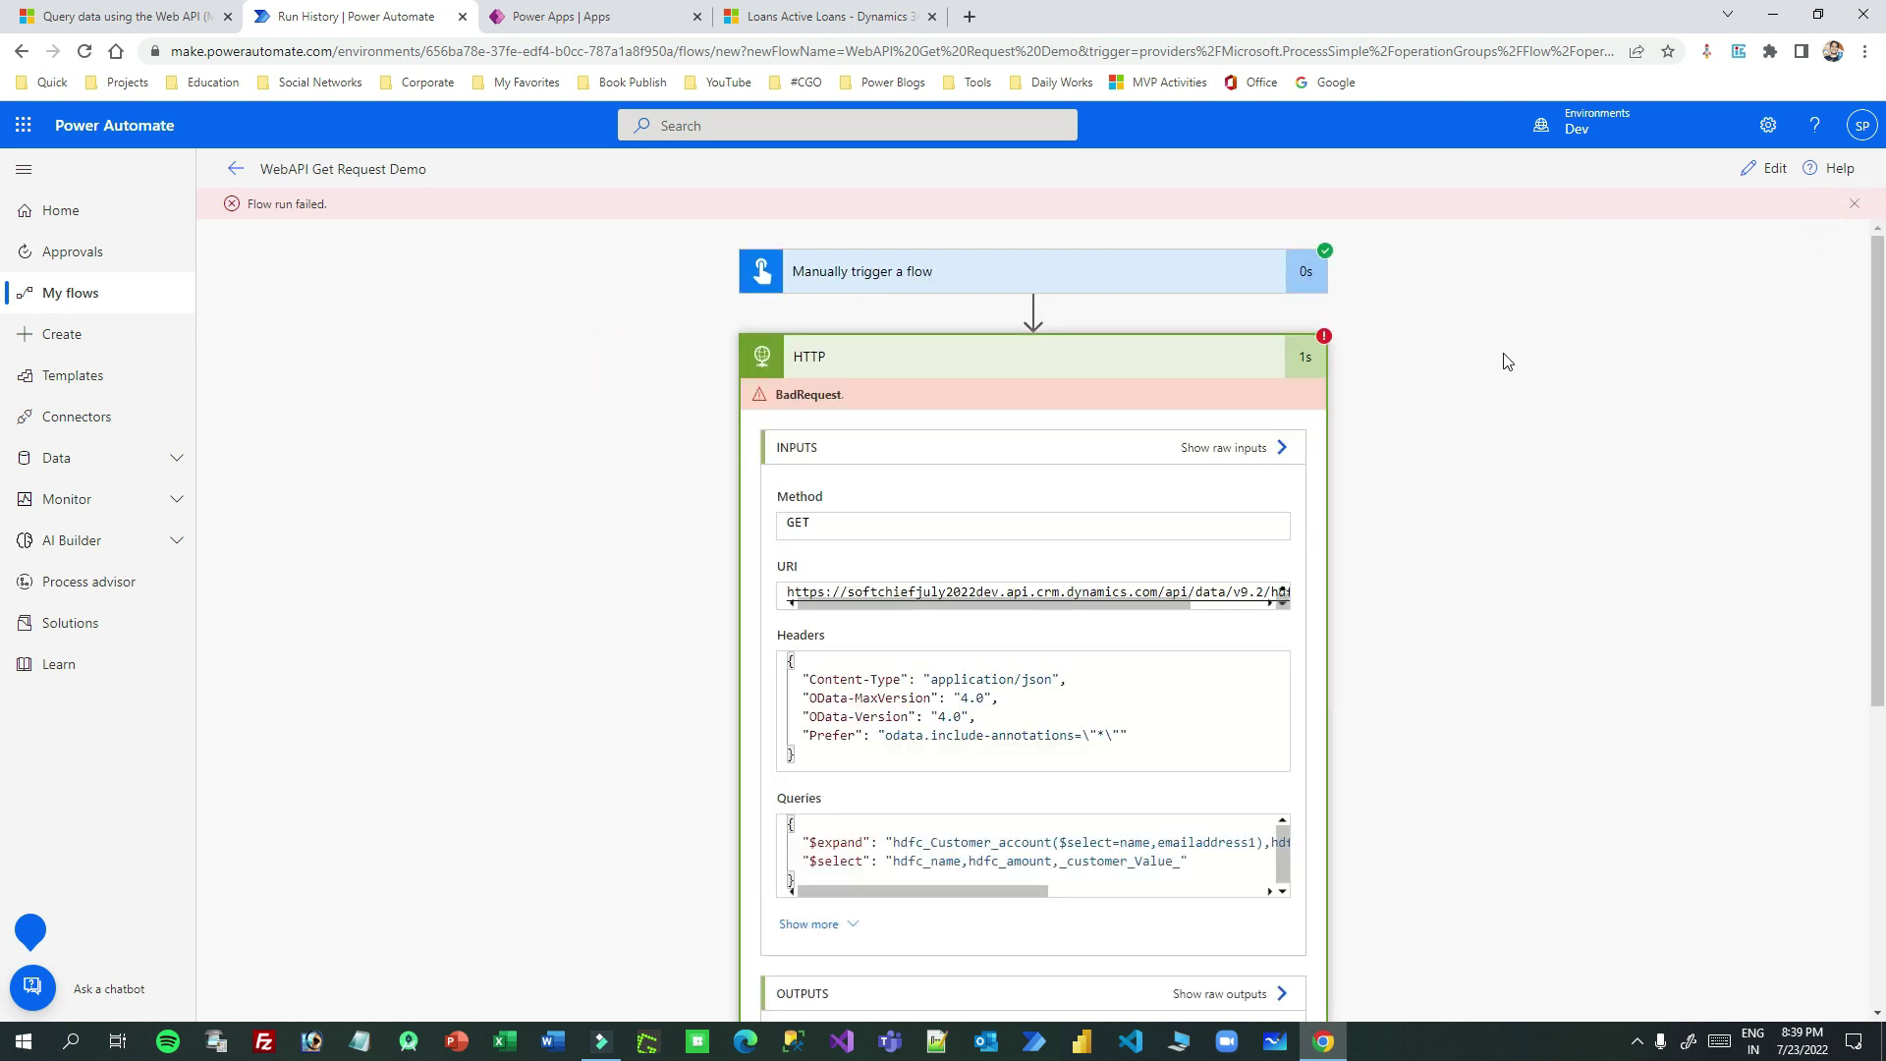
# Return to editing the flow and clear the $select query's key and value from the HTTP action
pyautogui.click(1758, 169)
pyautogui.click(1149, 699)
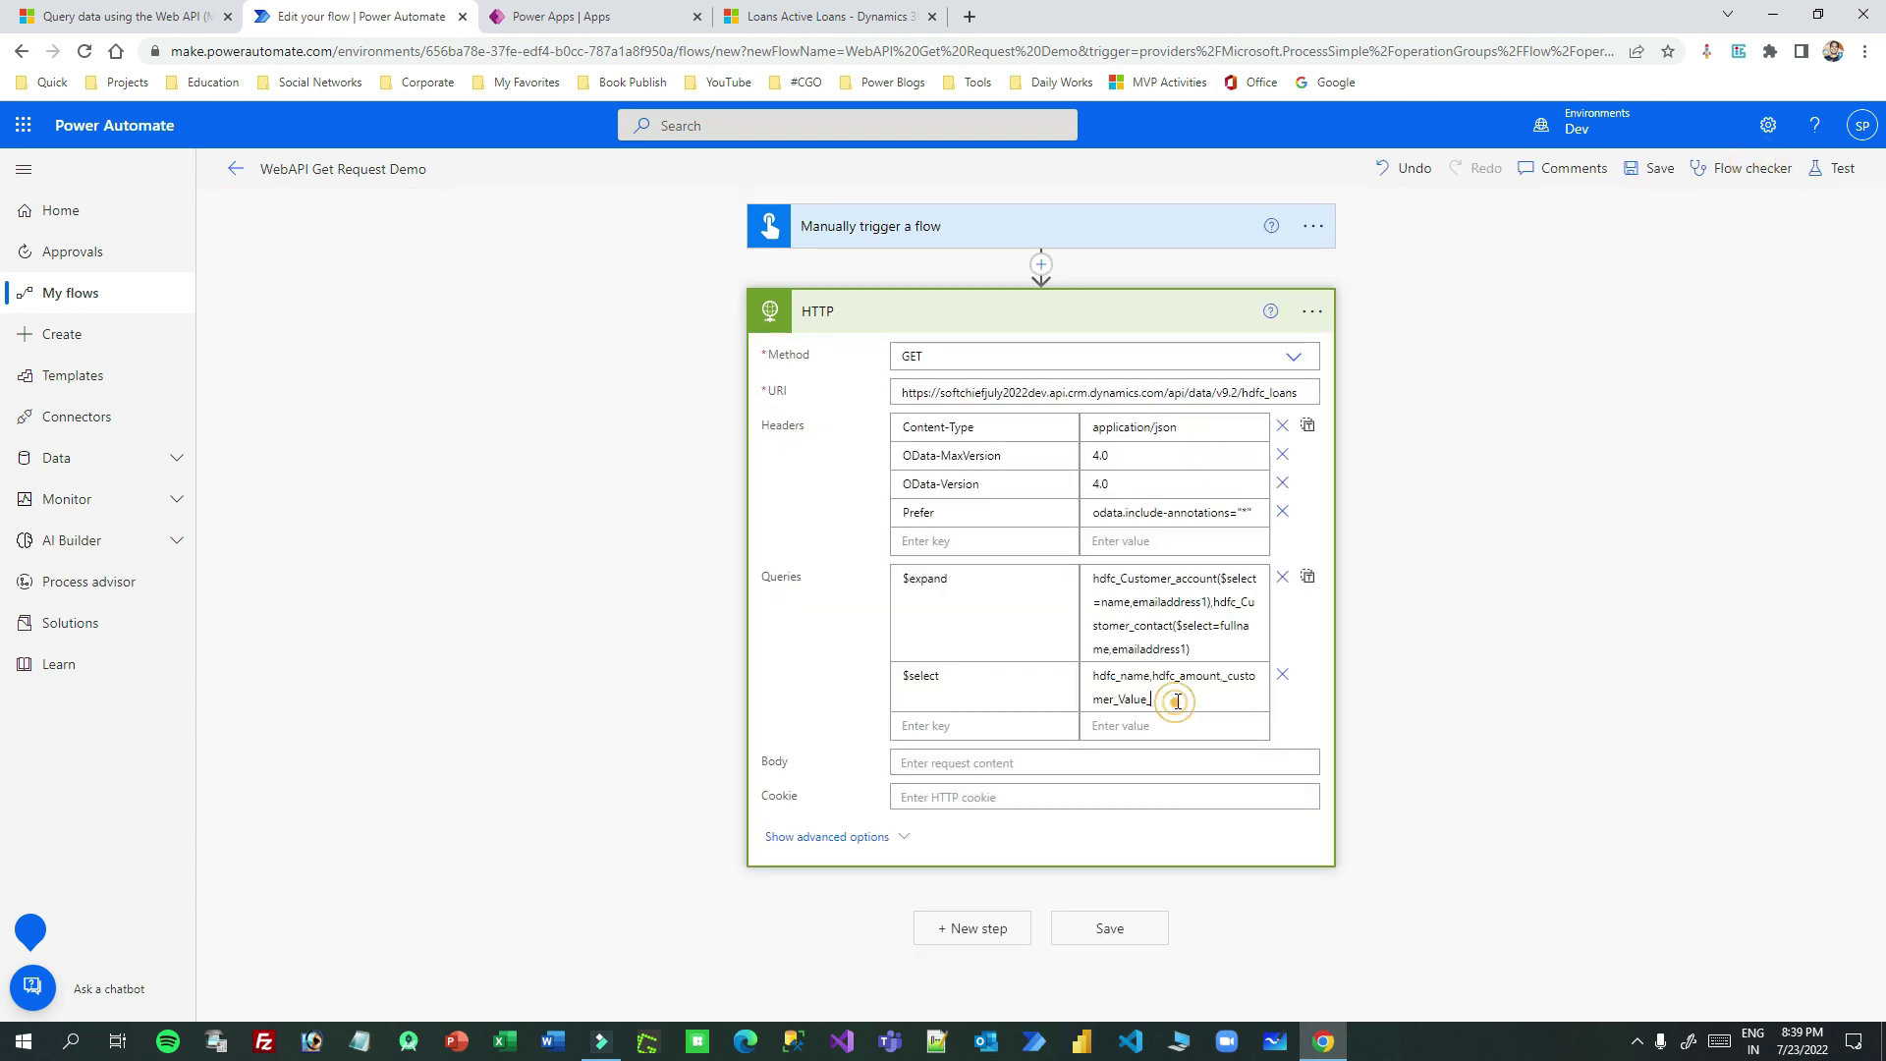
pyautogui.moveTo(1149, 700); pyautogui.dragTo(1084, 675)
pyautogui.press('BackSpace')
pyautogui.doubleClick(918, 675)
pyautogui.press('BackSpace')
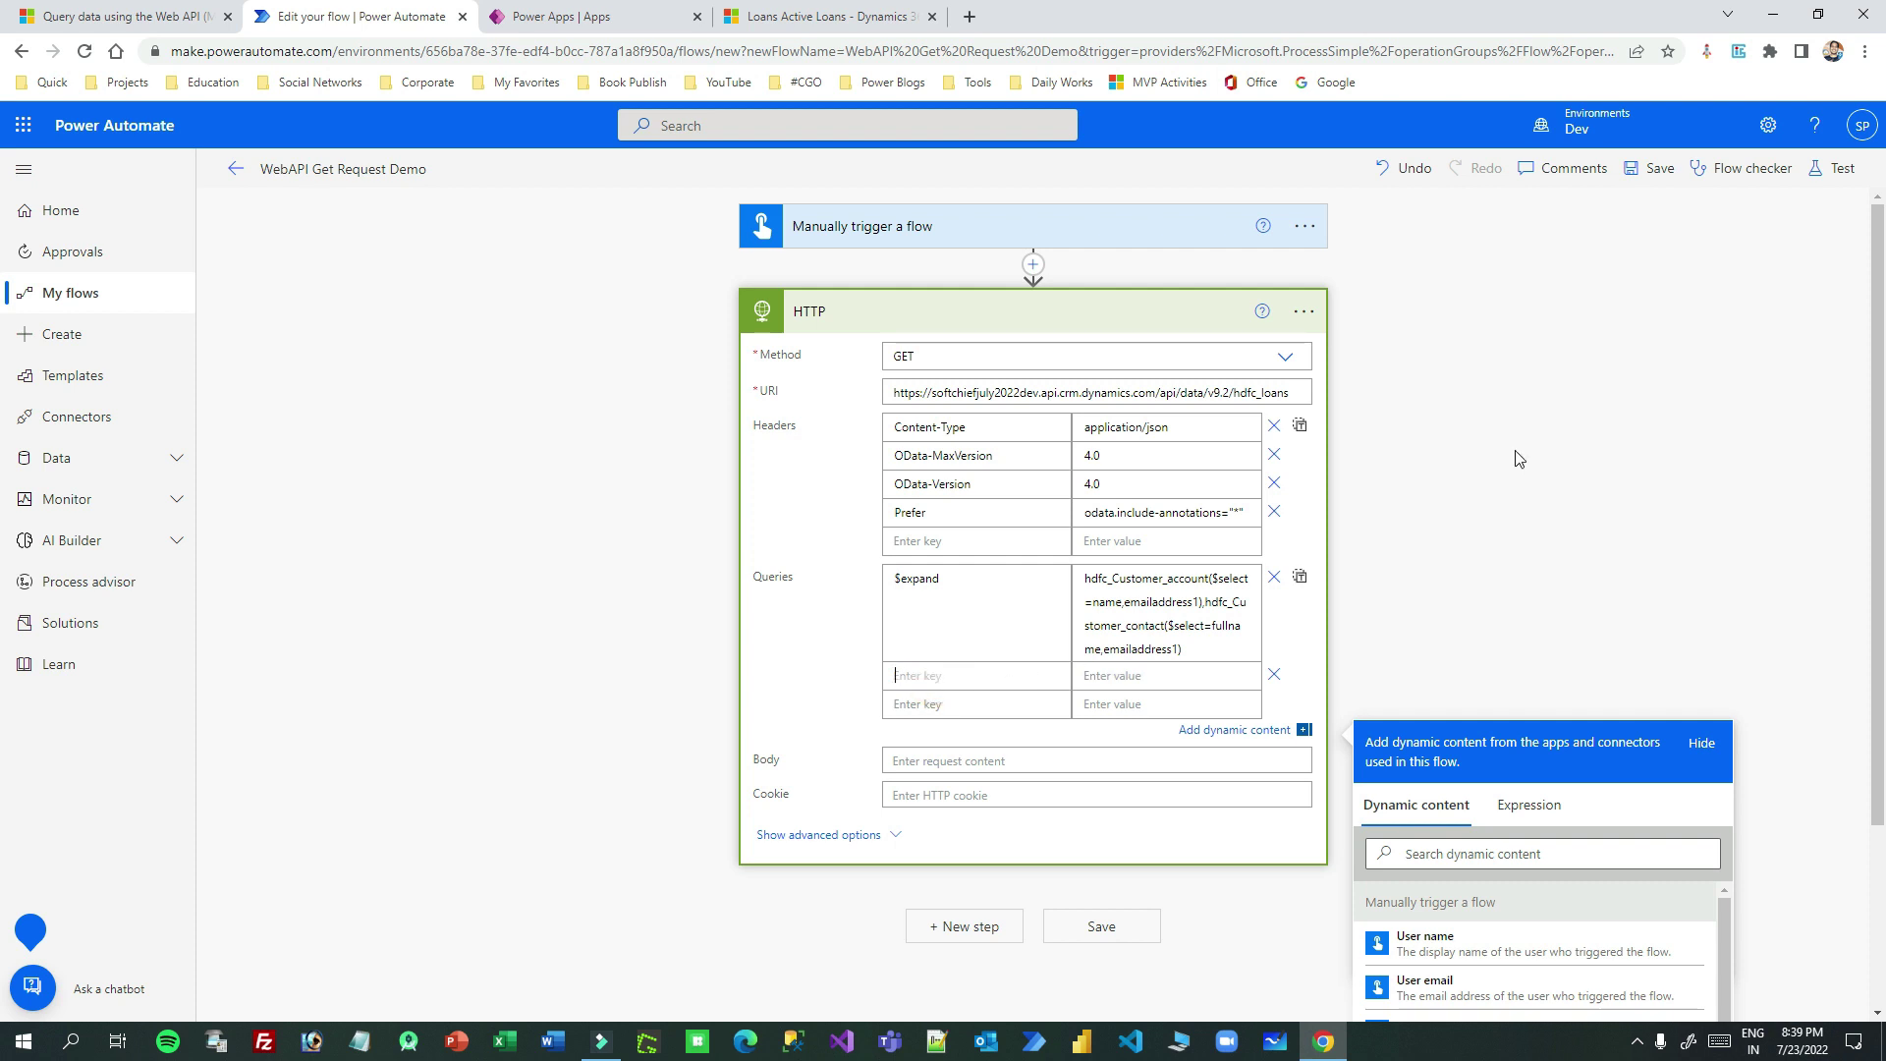
# Save the flow and run a manual test with only the $expand query
pyautogui.click(1831, 169)
pyautogui.click(1644, 998)
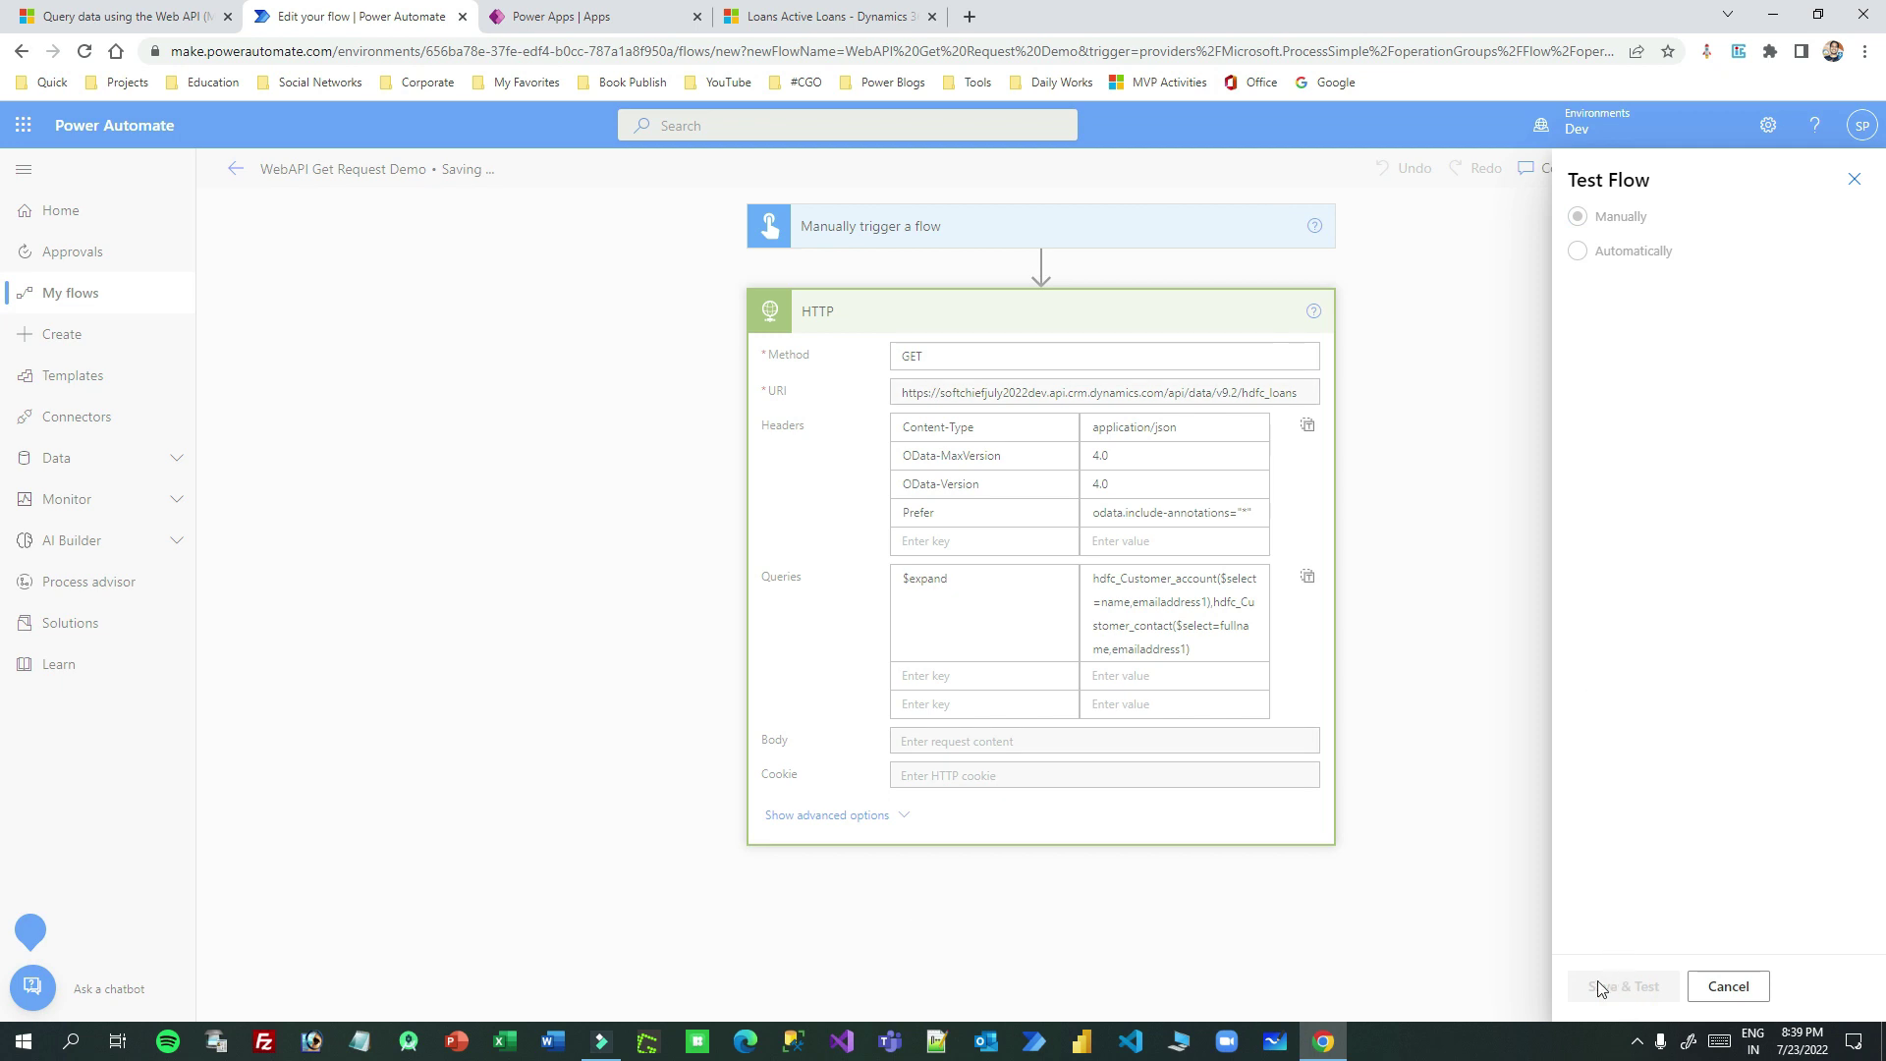
pyautogui.click(1615, 986)
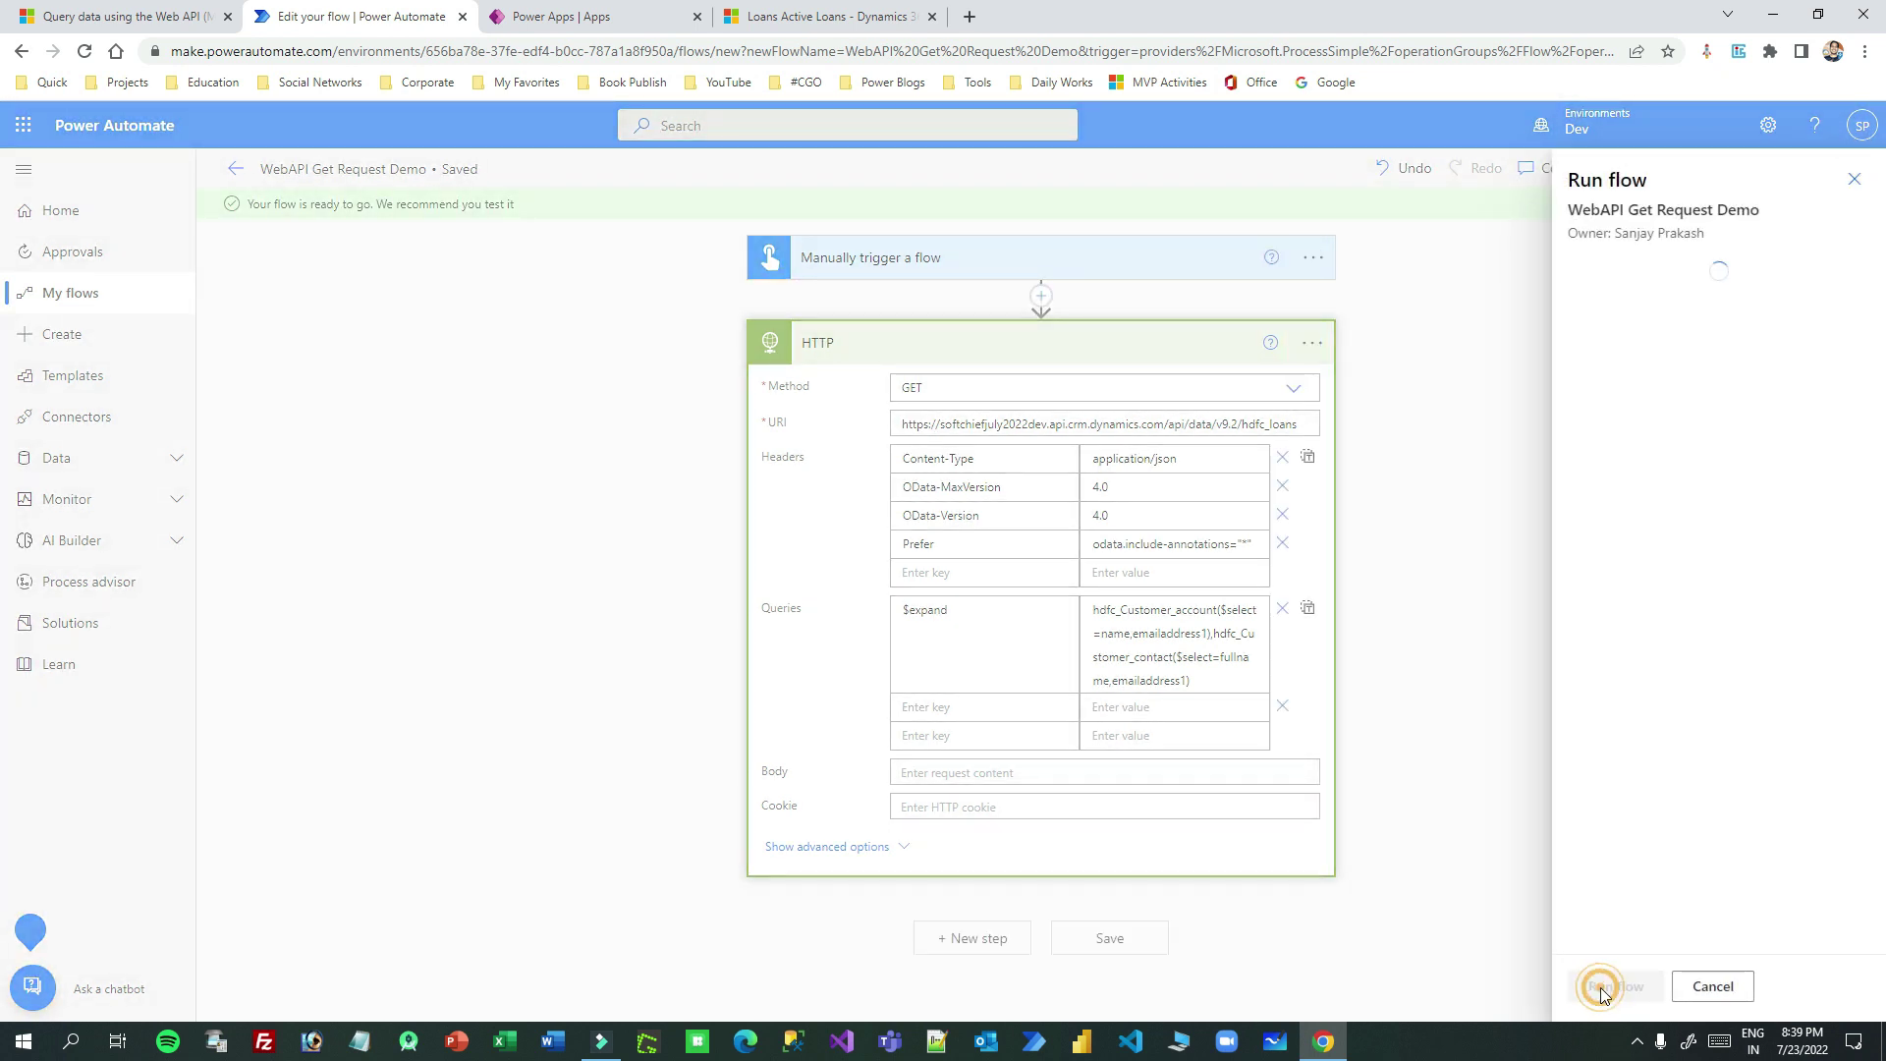
pyautogui.click(1604, 985)
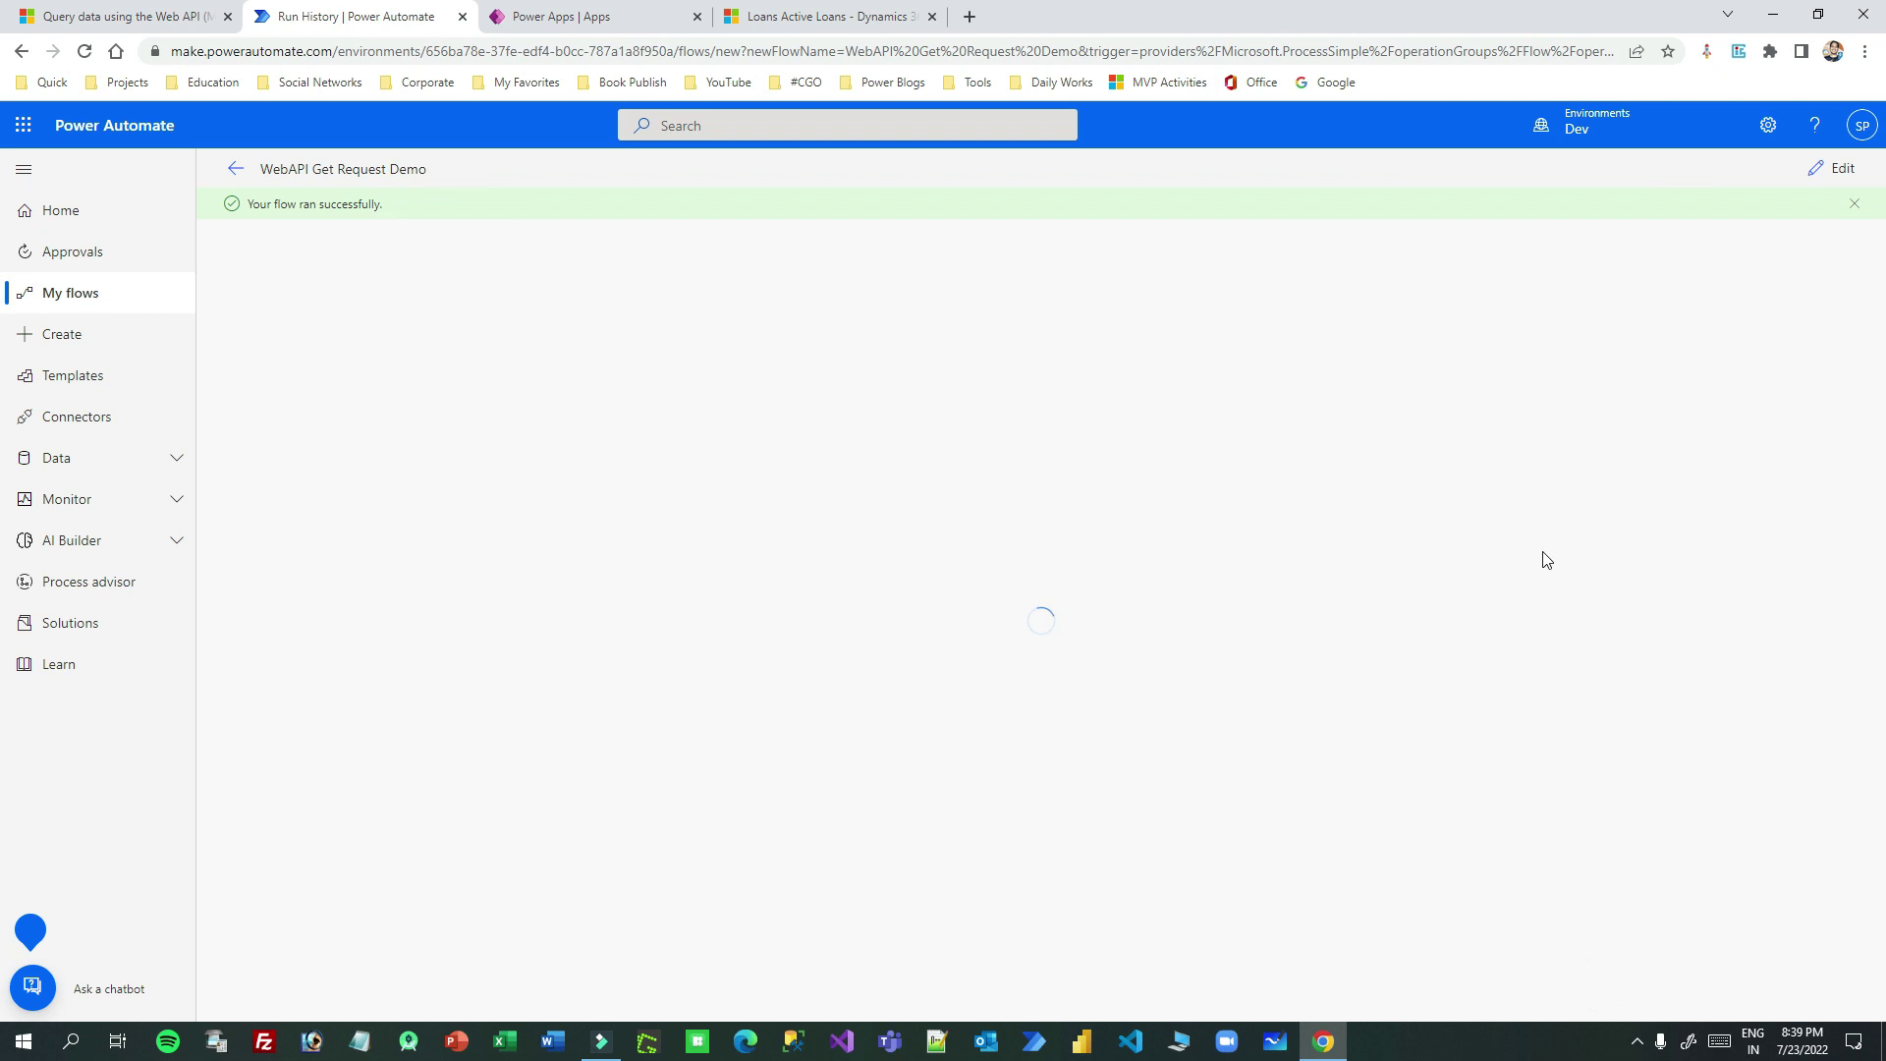
# Find the first loan's customer lookup property in the HTTP action's response body and copy the name _hdfc_customer_value
pyautogui.click(1012, 357)
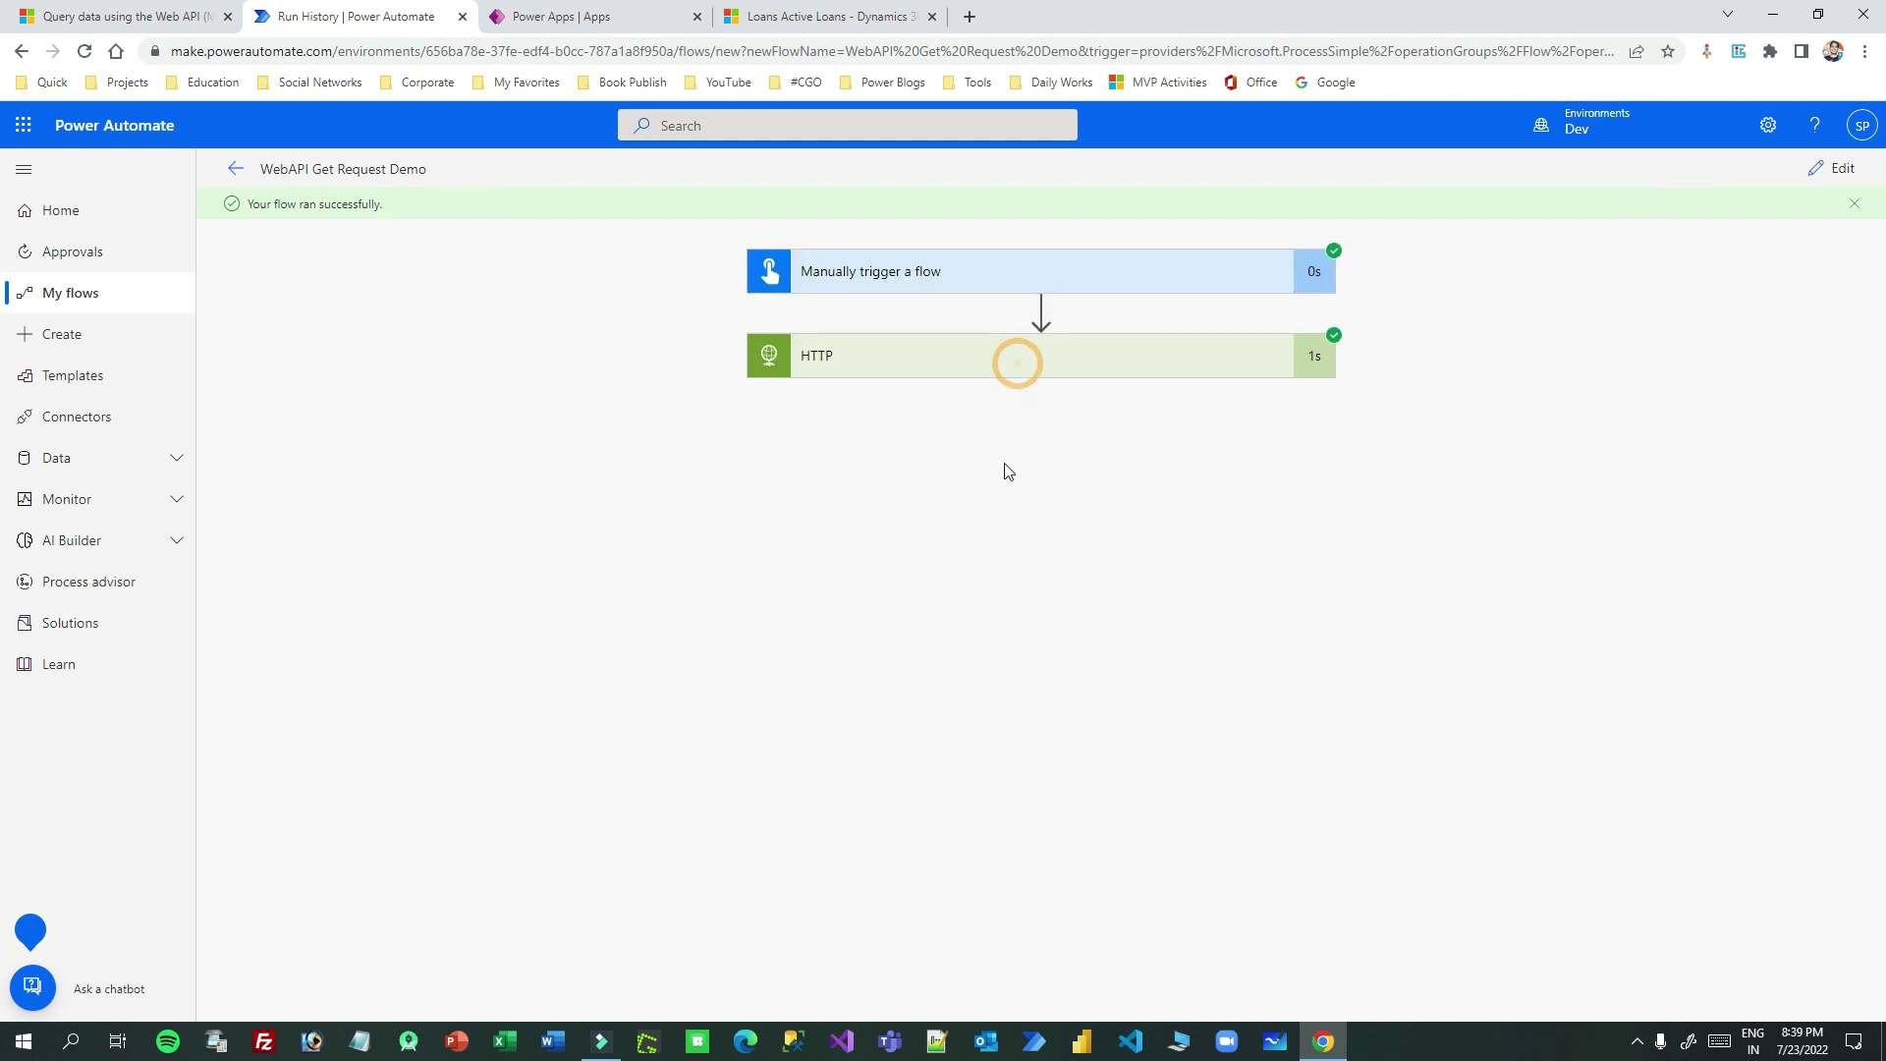
pyautogui.scroll(-3, 1260, 844)
pyautogui.scroll(-3, 1267, 891)
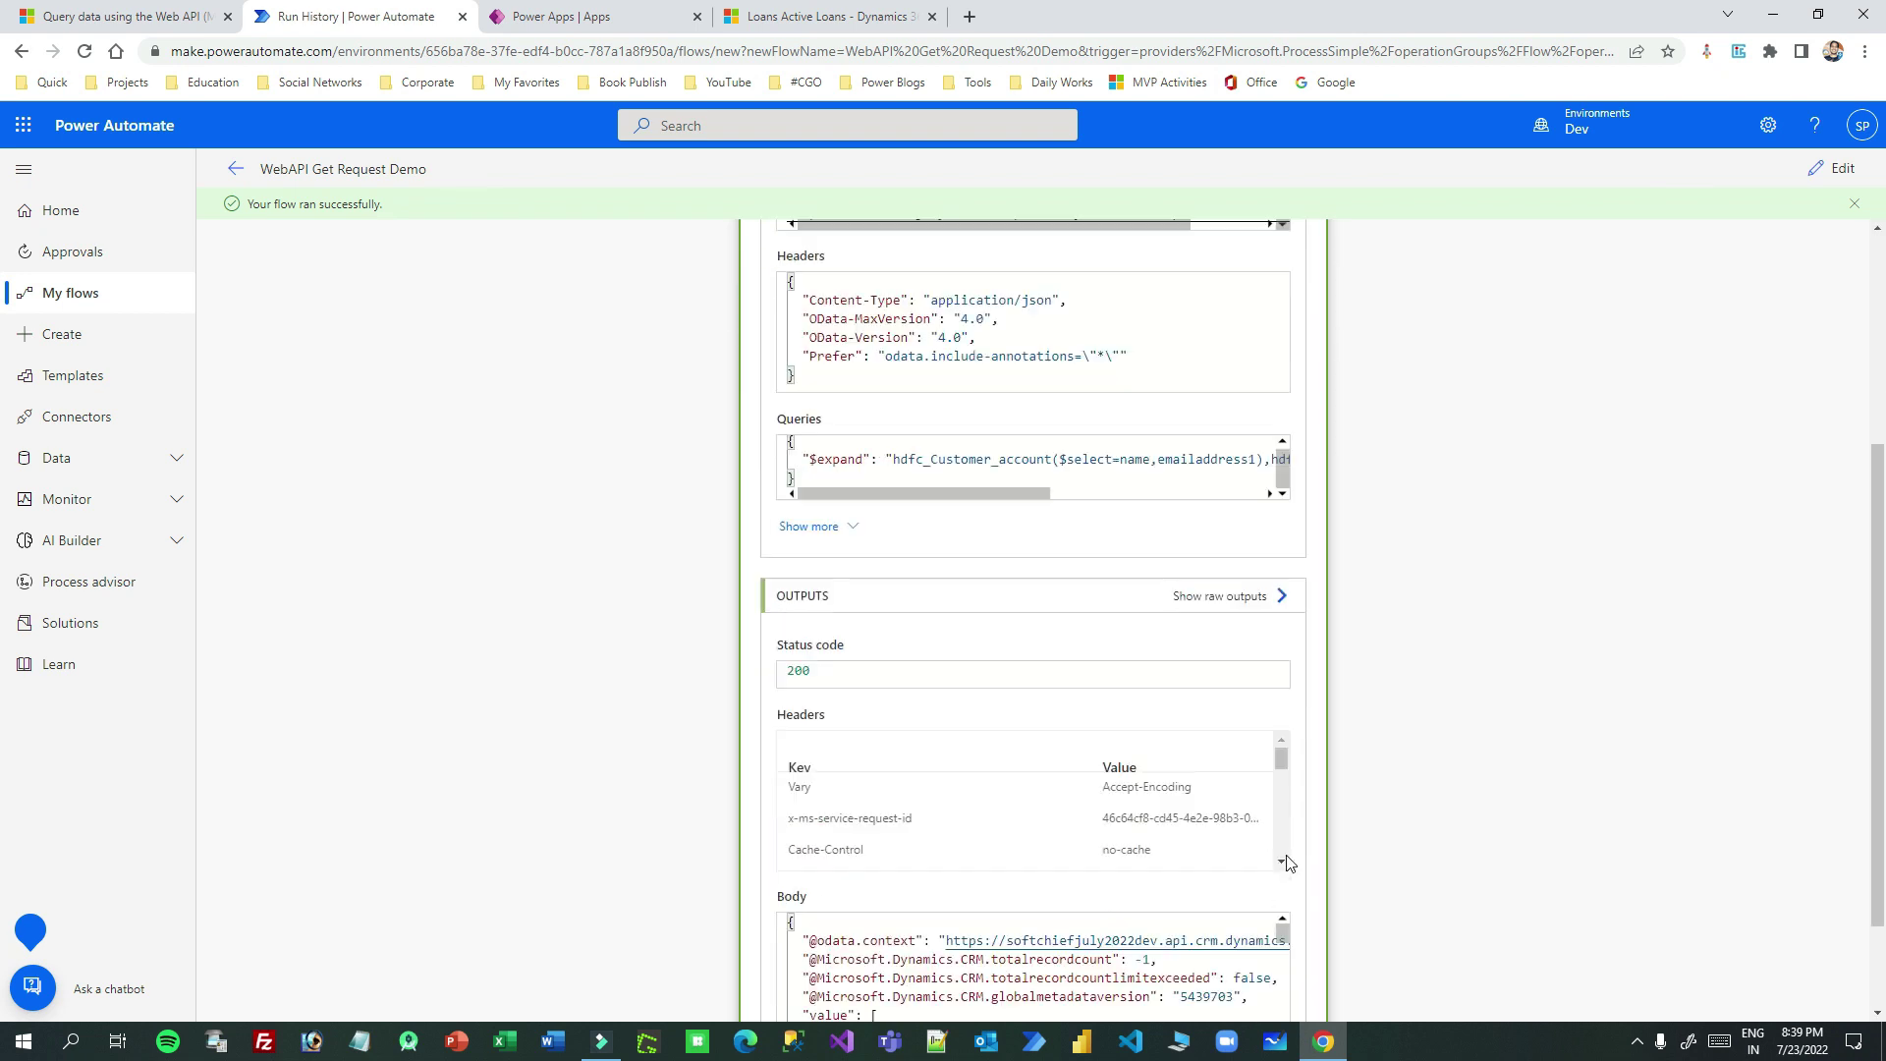
pyautogui.click(1282, 915)
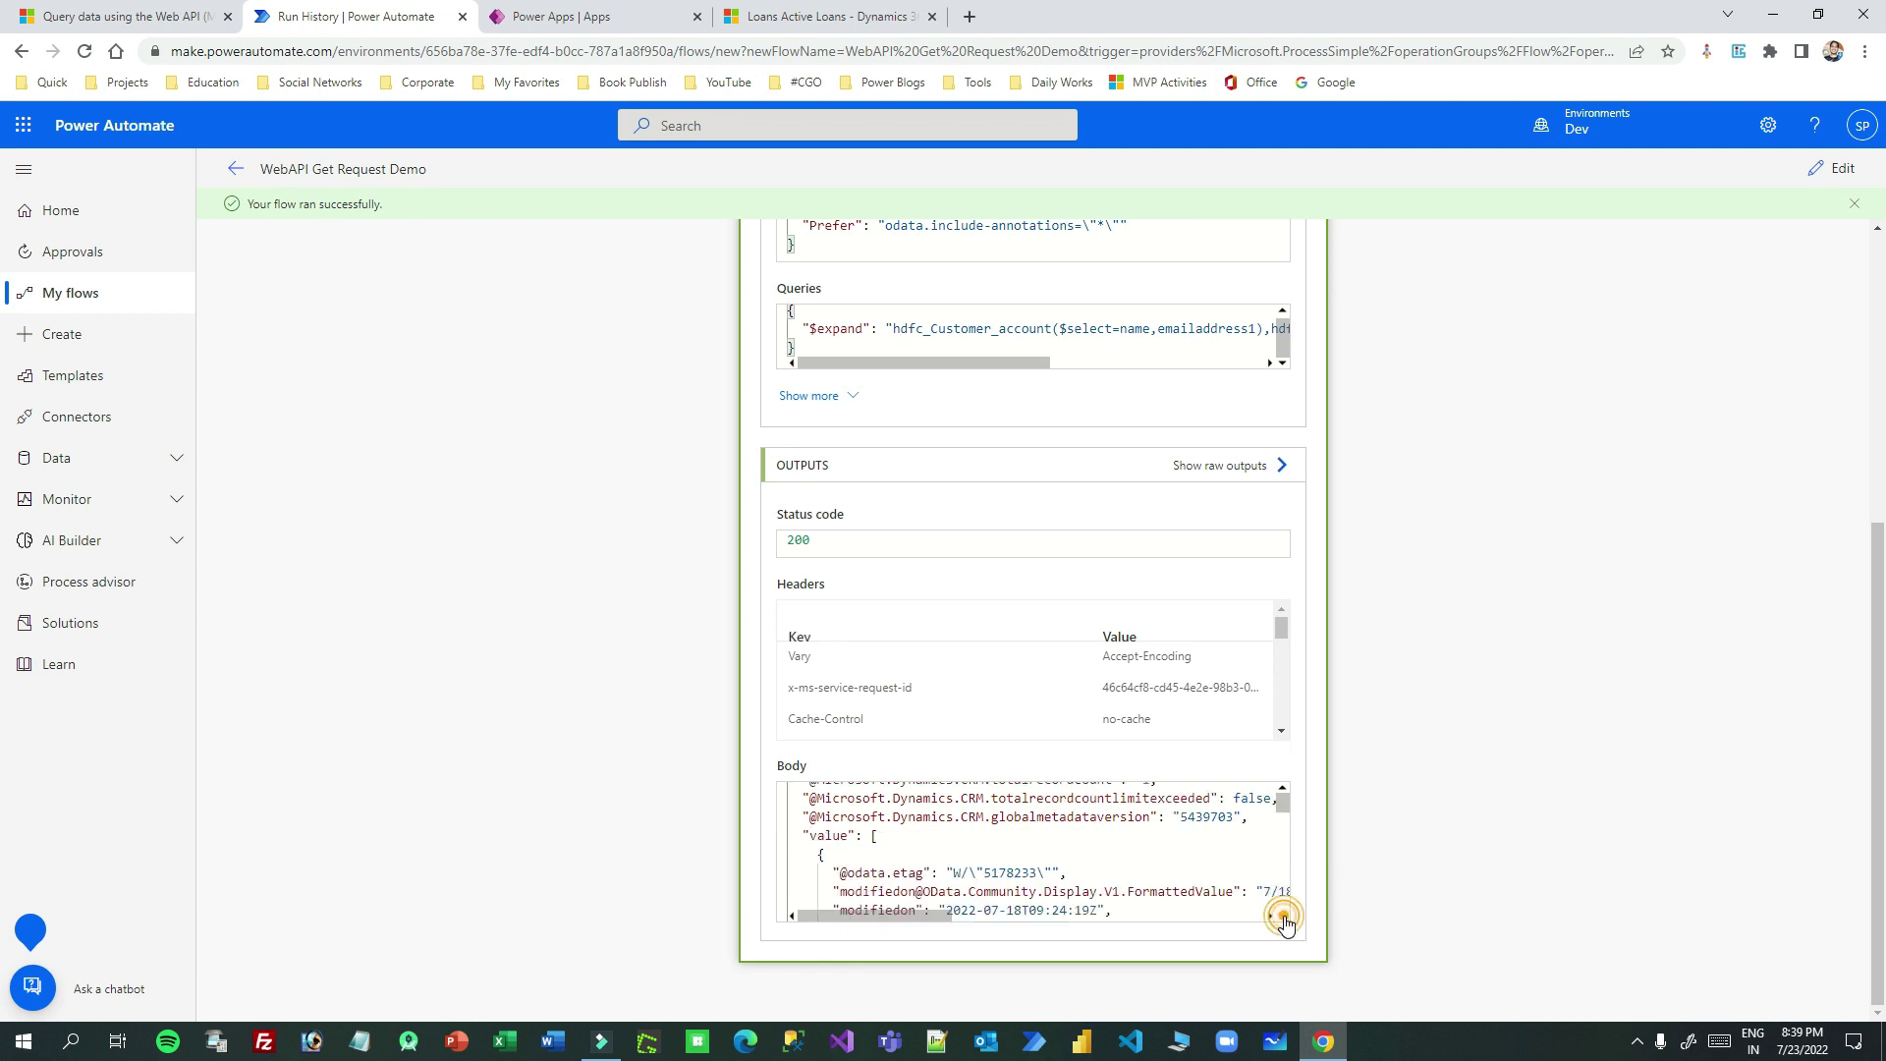
pyautogui.click(1282, 915)
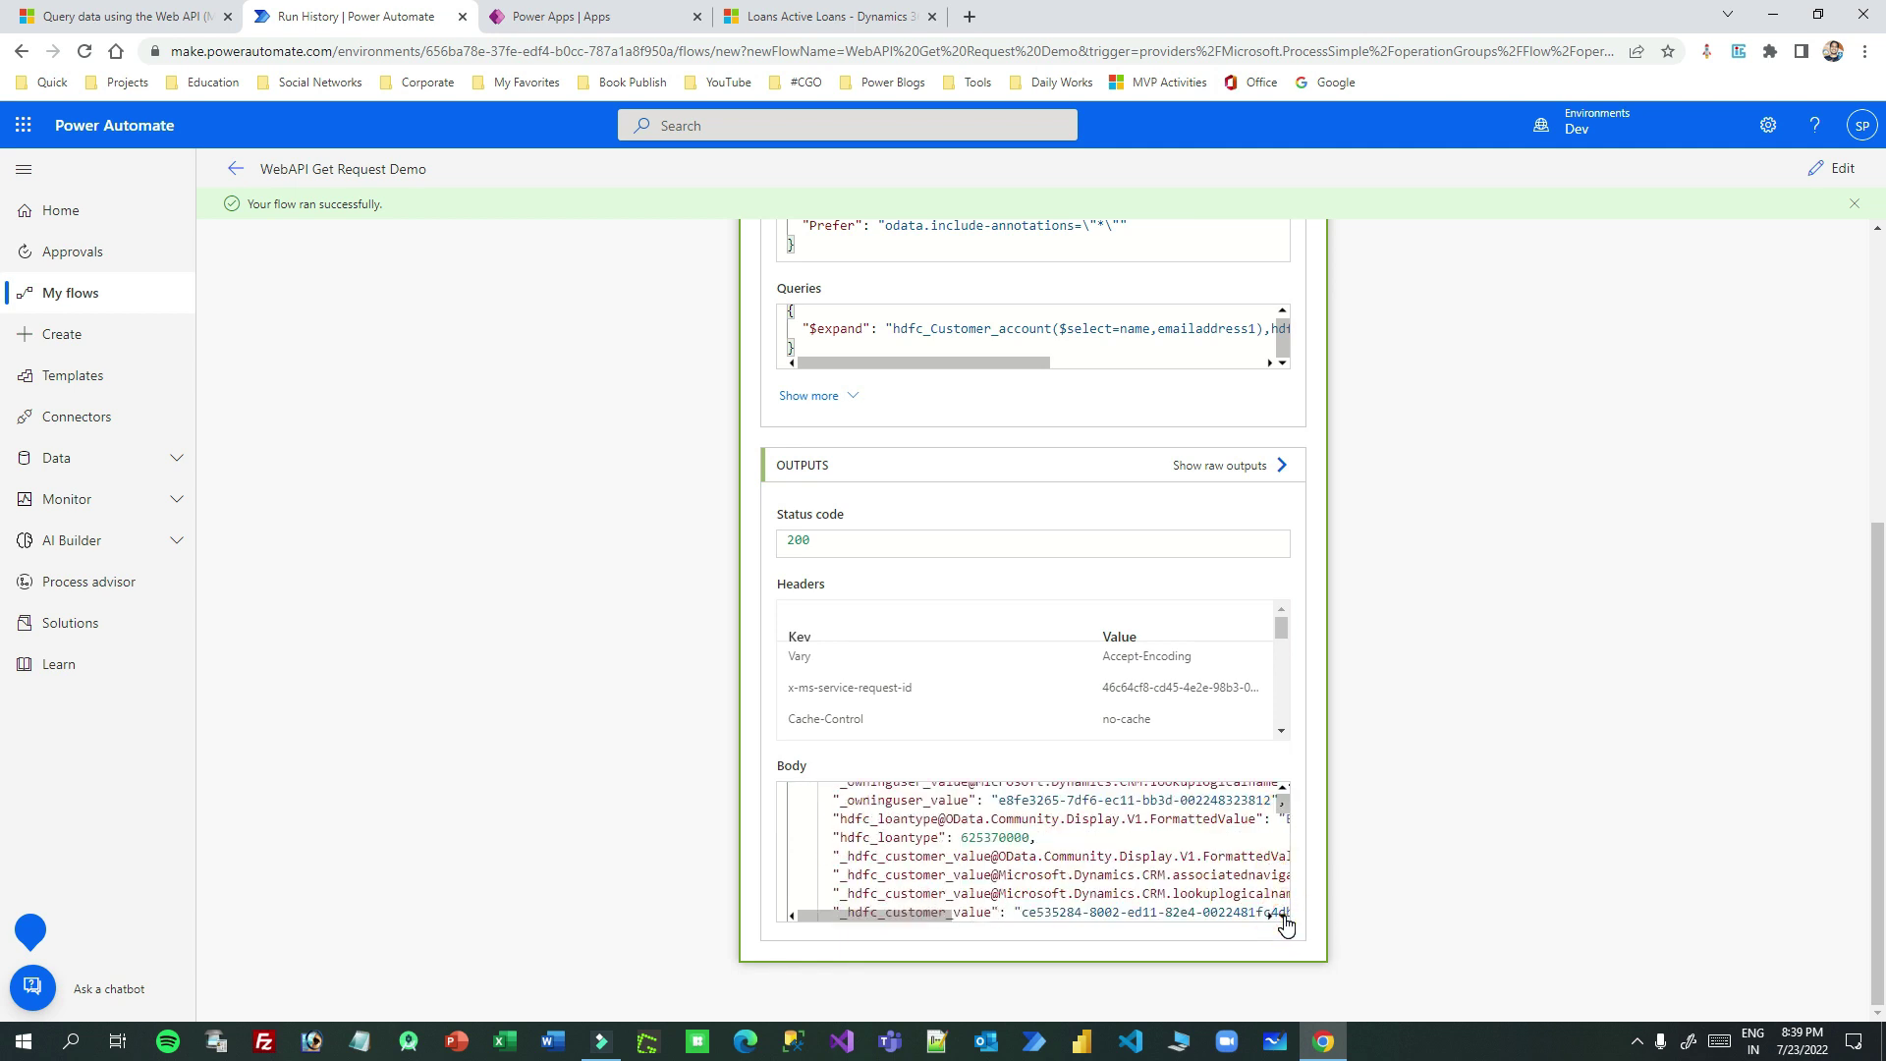
pyautogui.click(1282, 915)
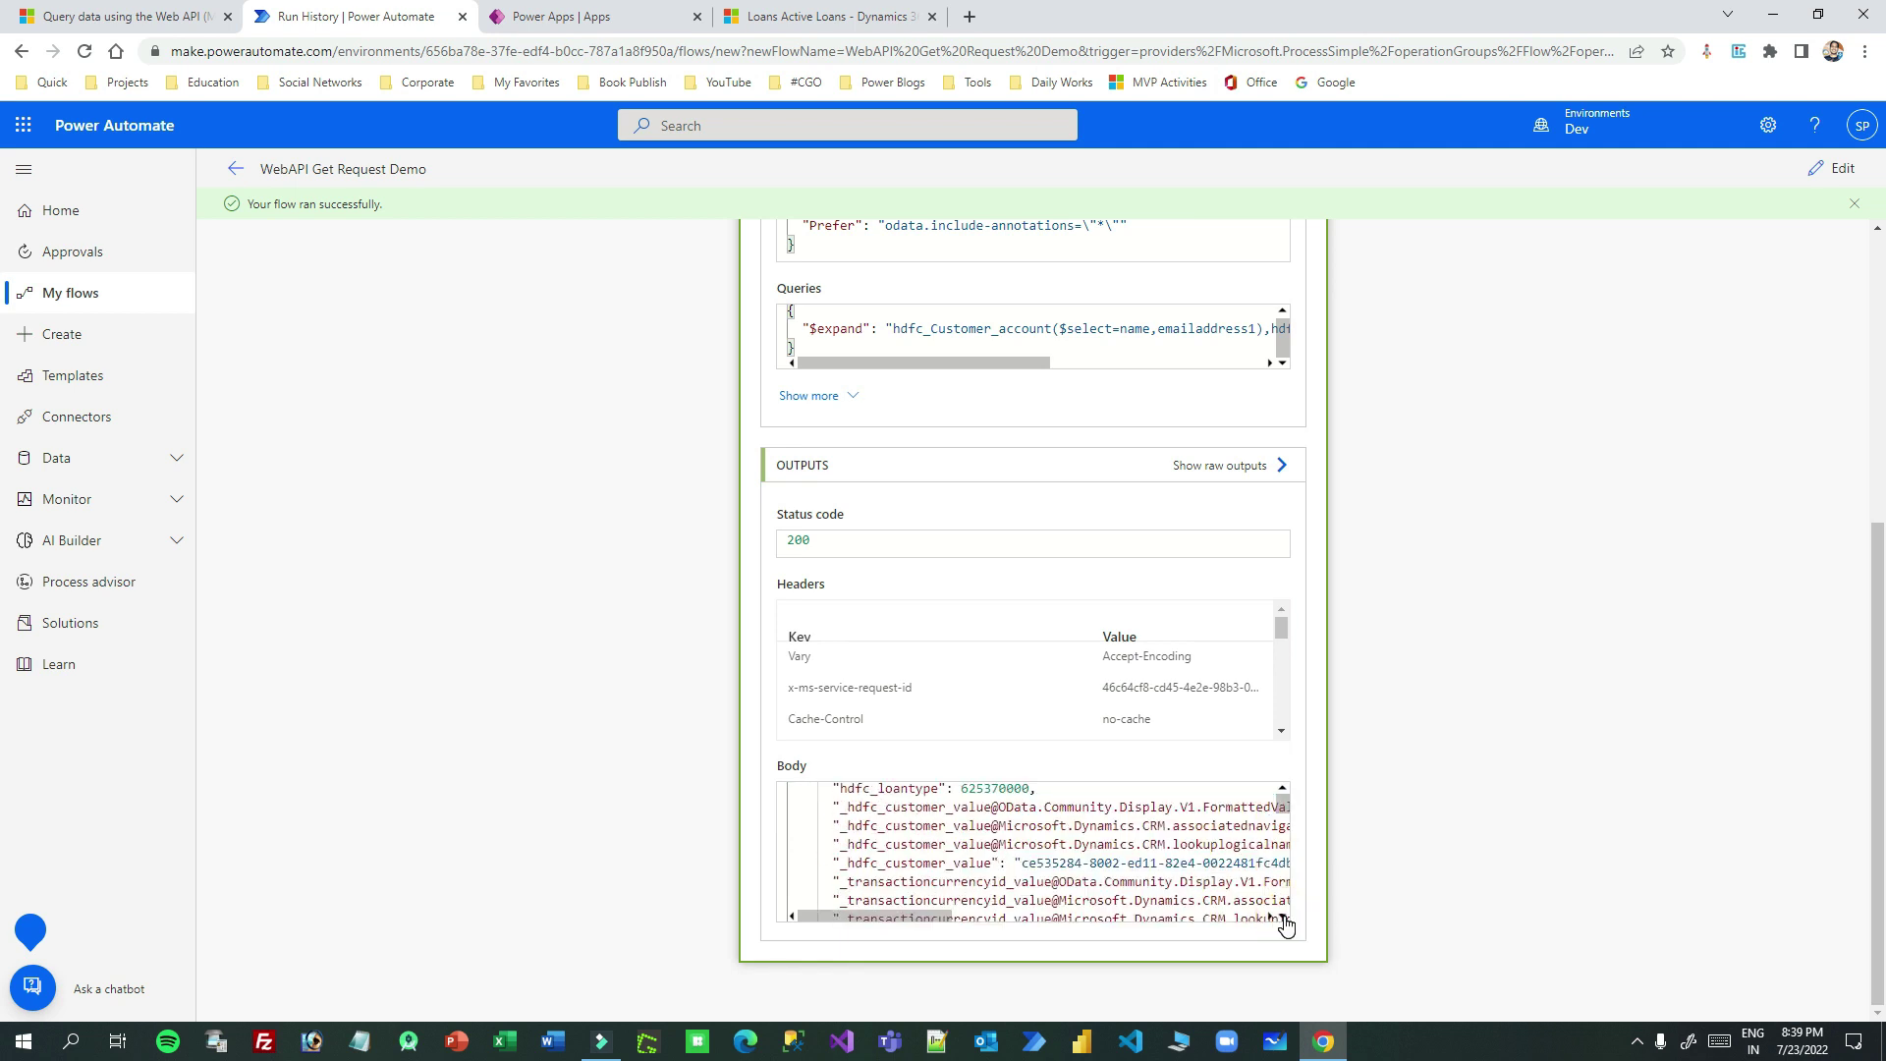
pyautogui.moveTo(999, 865); pyautogui.dragTo(847, 862)
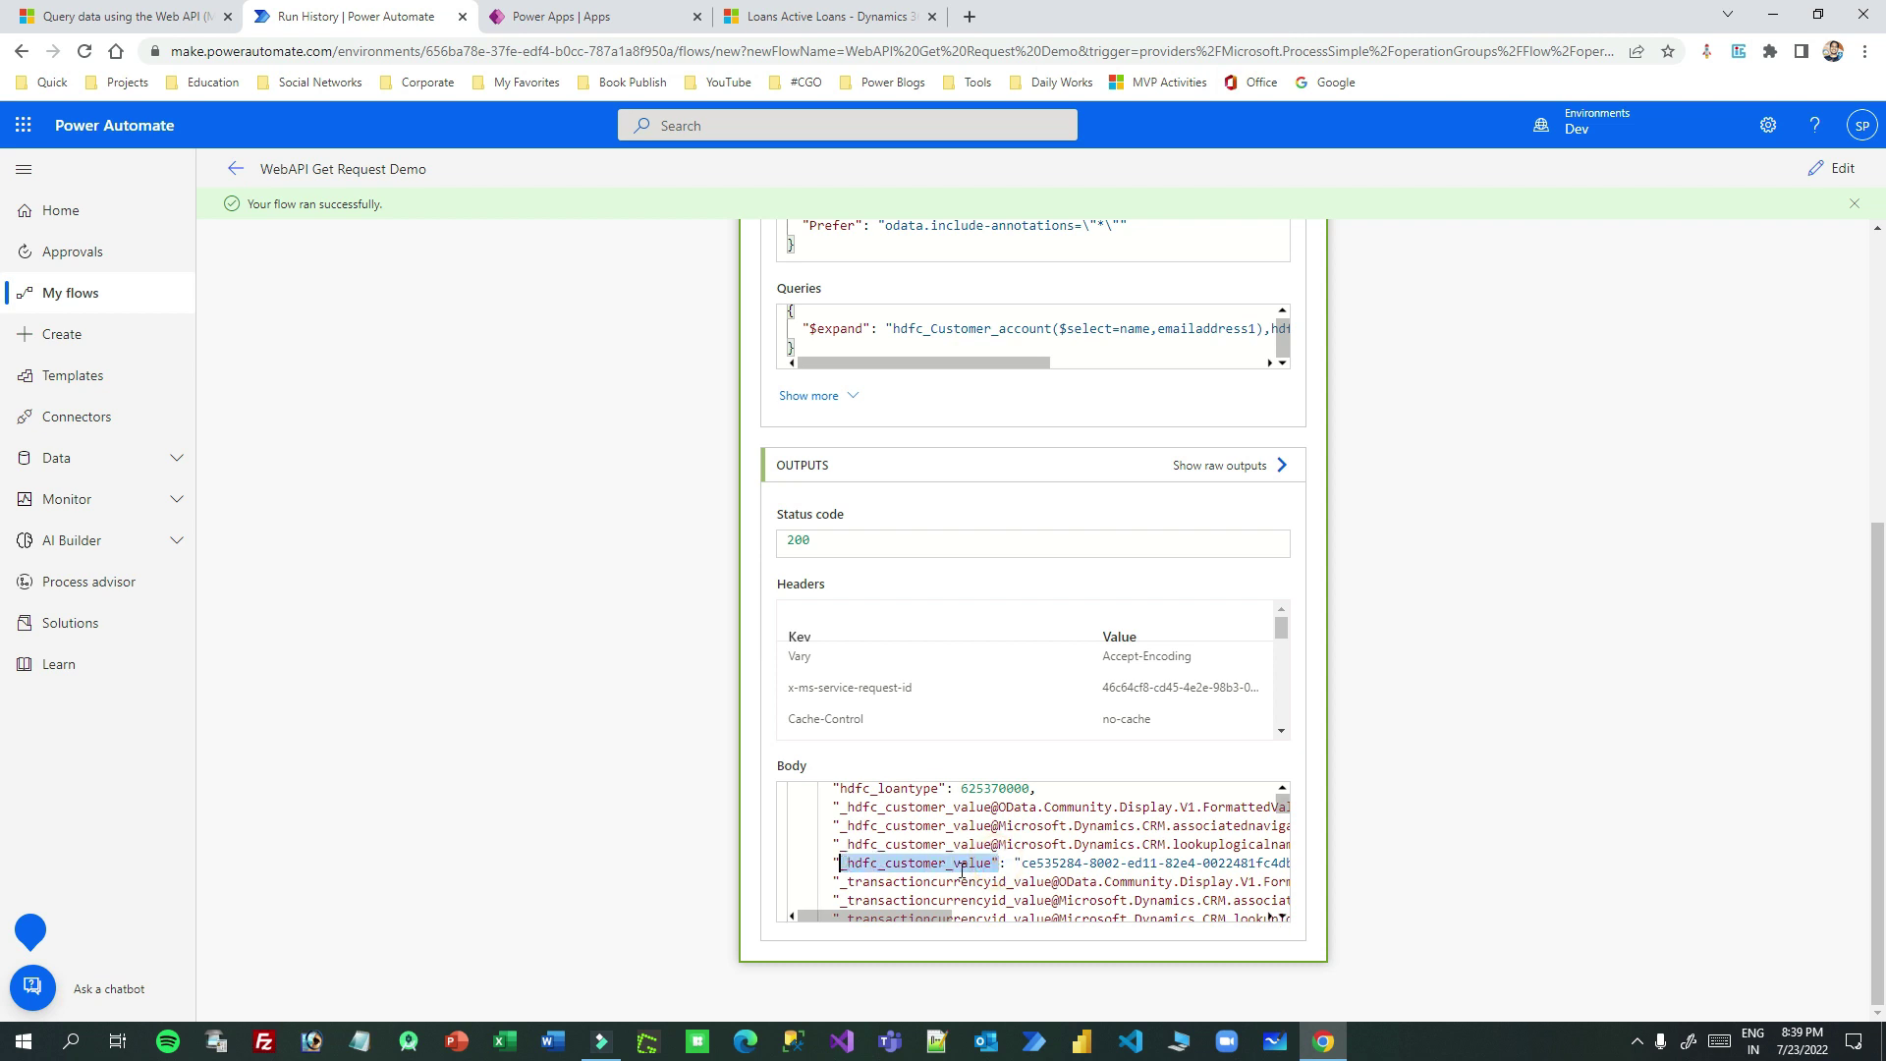
pyautogui.click(993, 862)
pyautogui.moveTo(958, 866); pyautogui.dragTo(841, 866)
pyautogui.hotkey('ctrl', 'c')
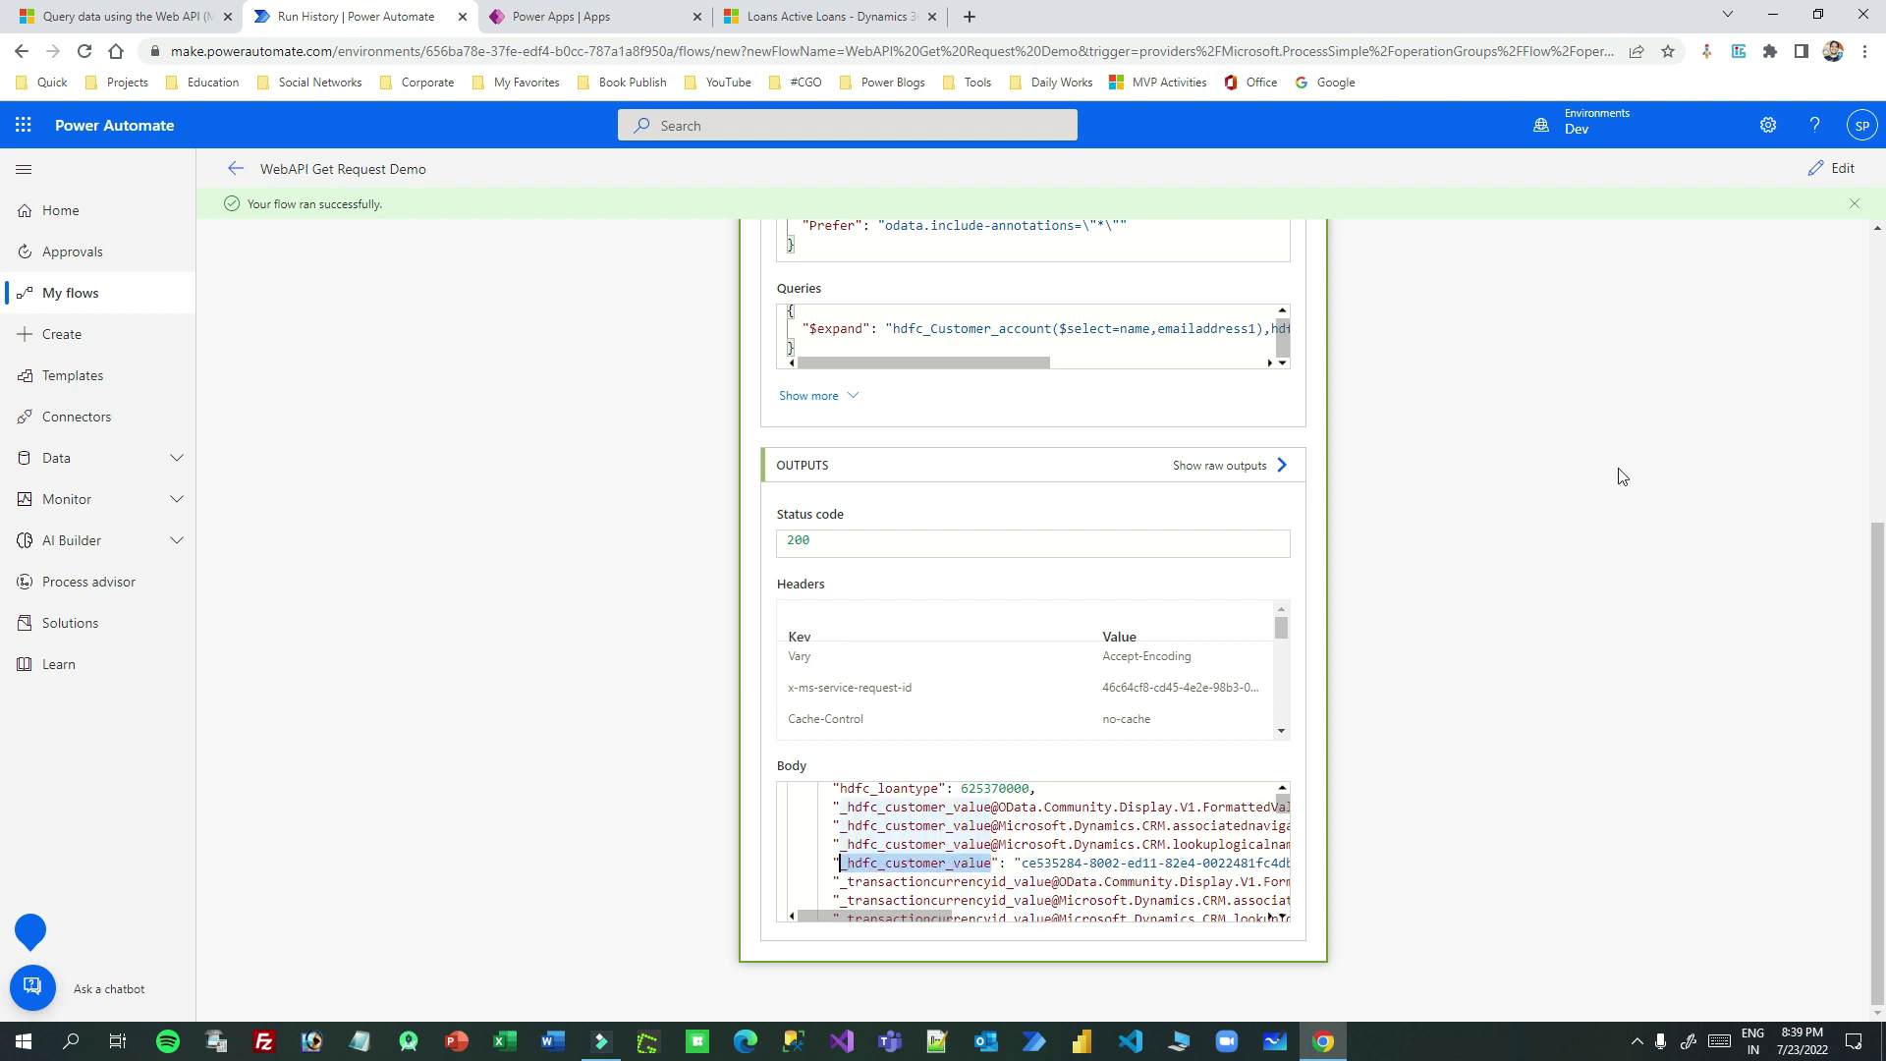
# Return to editing the flow and add a $select query to the HTTP action with the value hdfc_name,_hdfc_amount,_hdfc_customer_value
pyautogui.click(1833, 173)
pyautogui.click(974, 675)
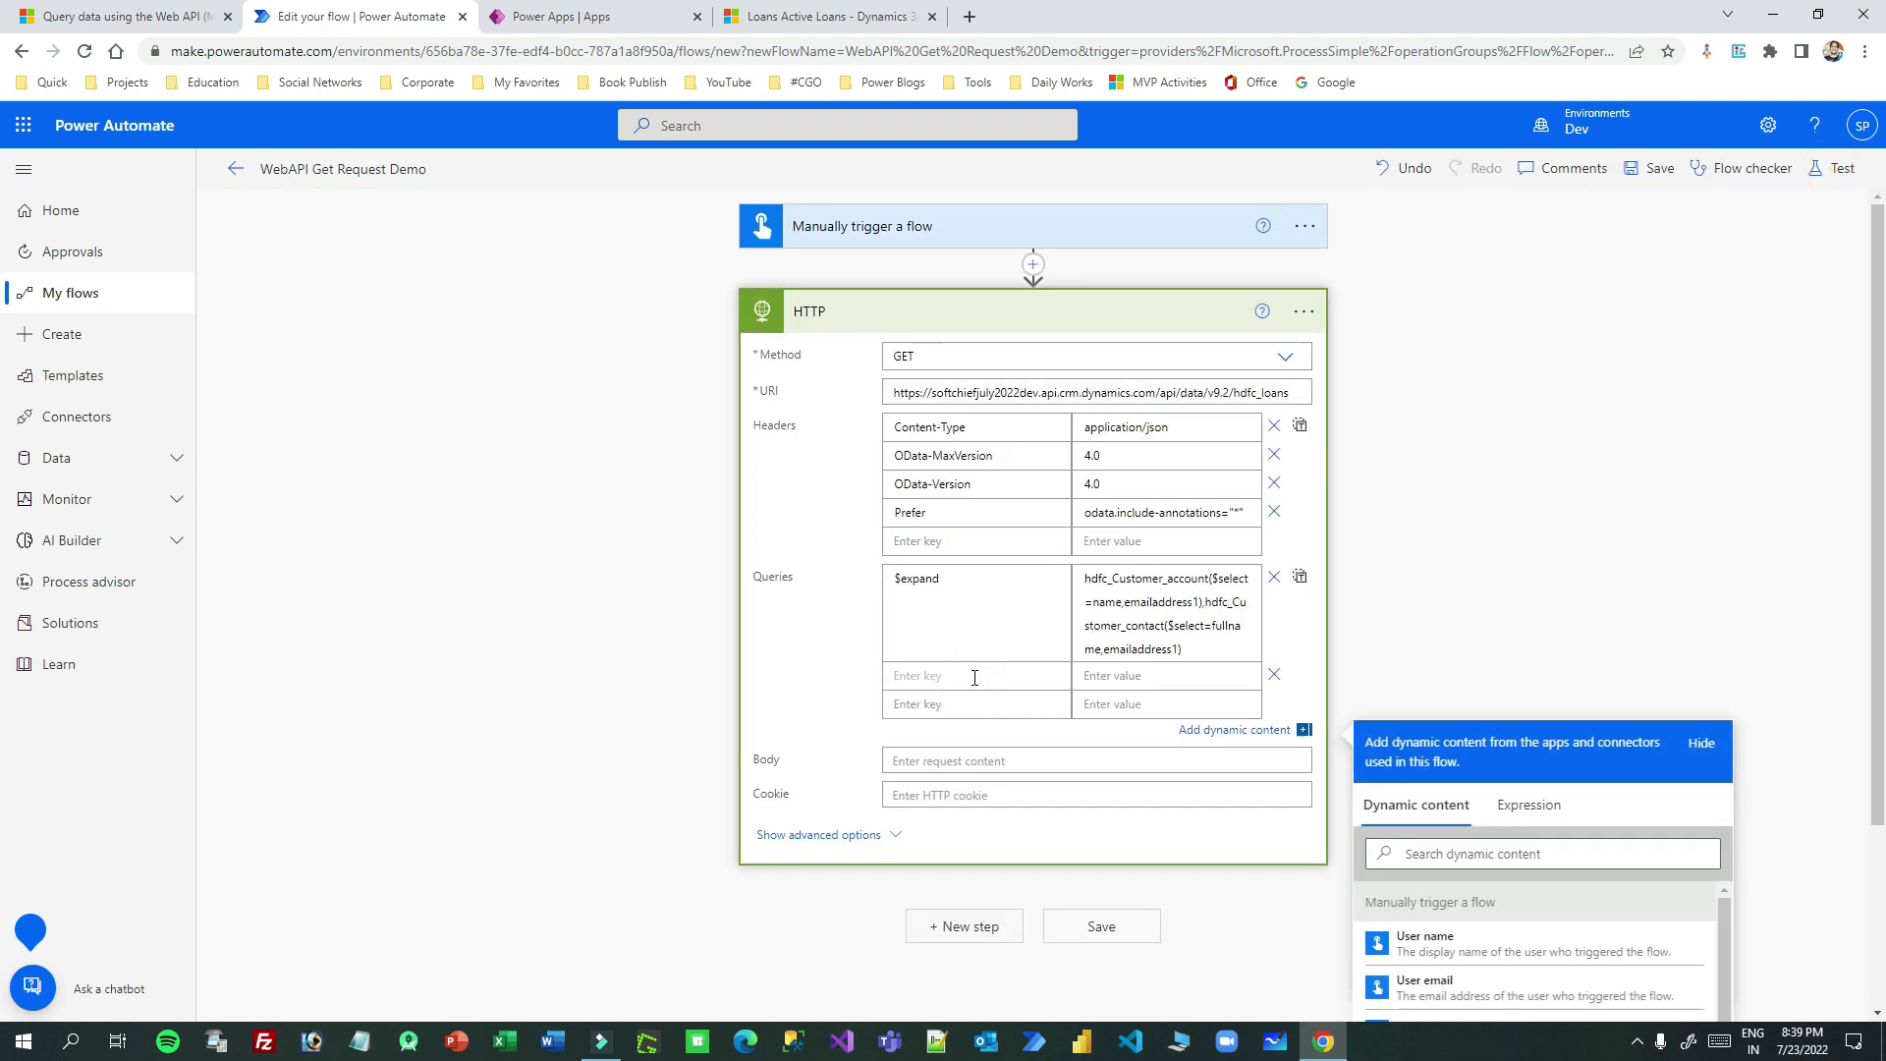
pyautogui.write('$select')
pyautogui.click(1103, 678)
pyautogui.write('hdfc_name,_hdfc_amount,')
pyautogui.hotkey('ctrl', 'v')
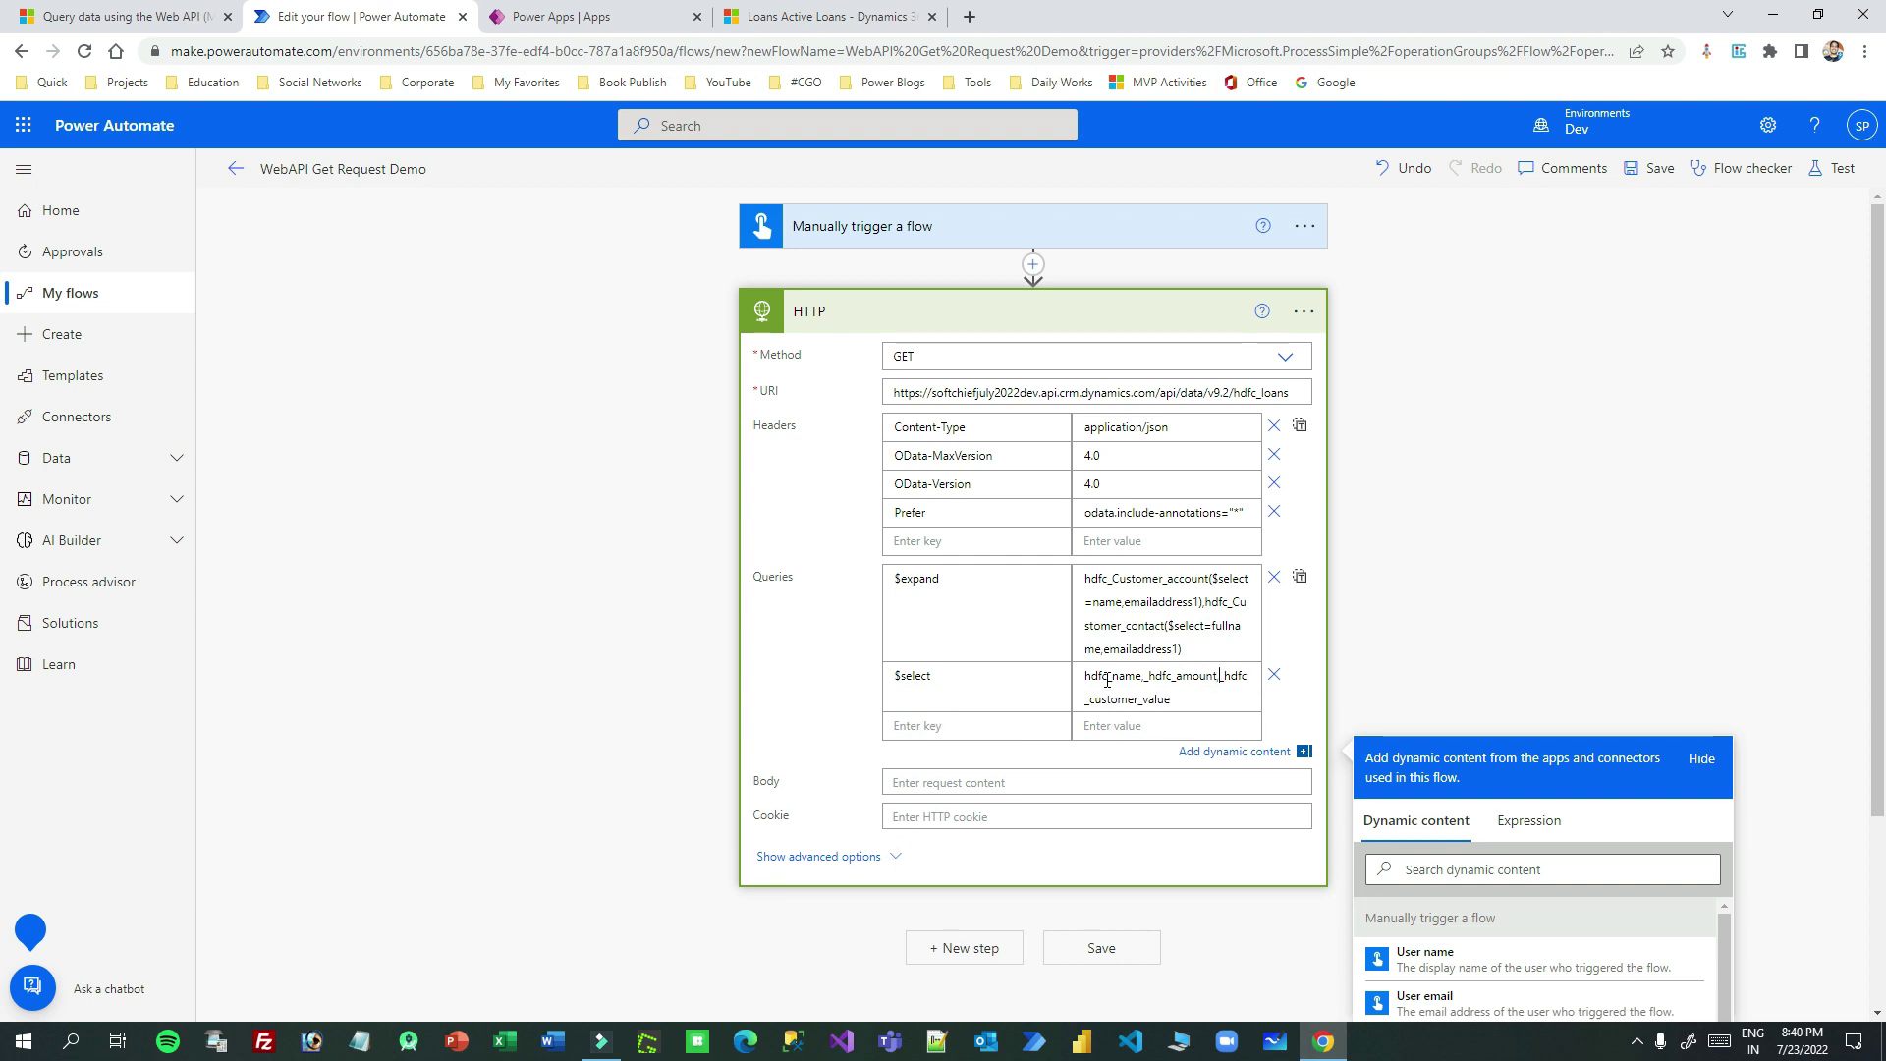
# Review the HTTP action's Prefer header, the columns listed in $select, and the account and contact expansions in $expand
pyautogui.moveTo(1173, 701); pyautogui.dragTo(1223, 695)
pyautogui.press('Right')
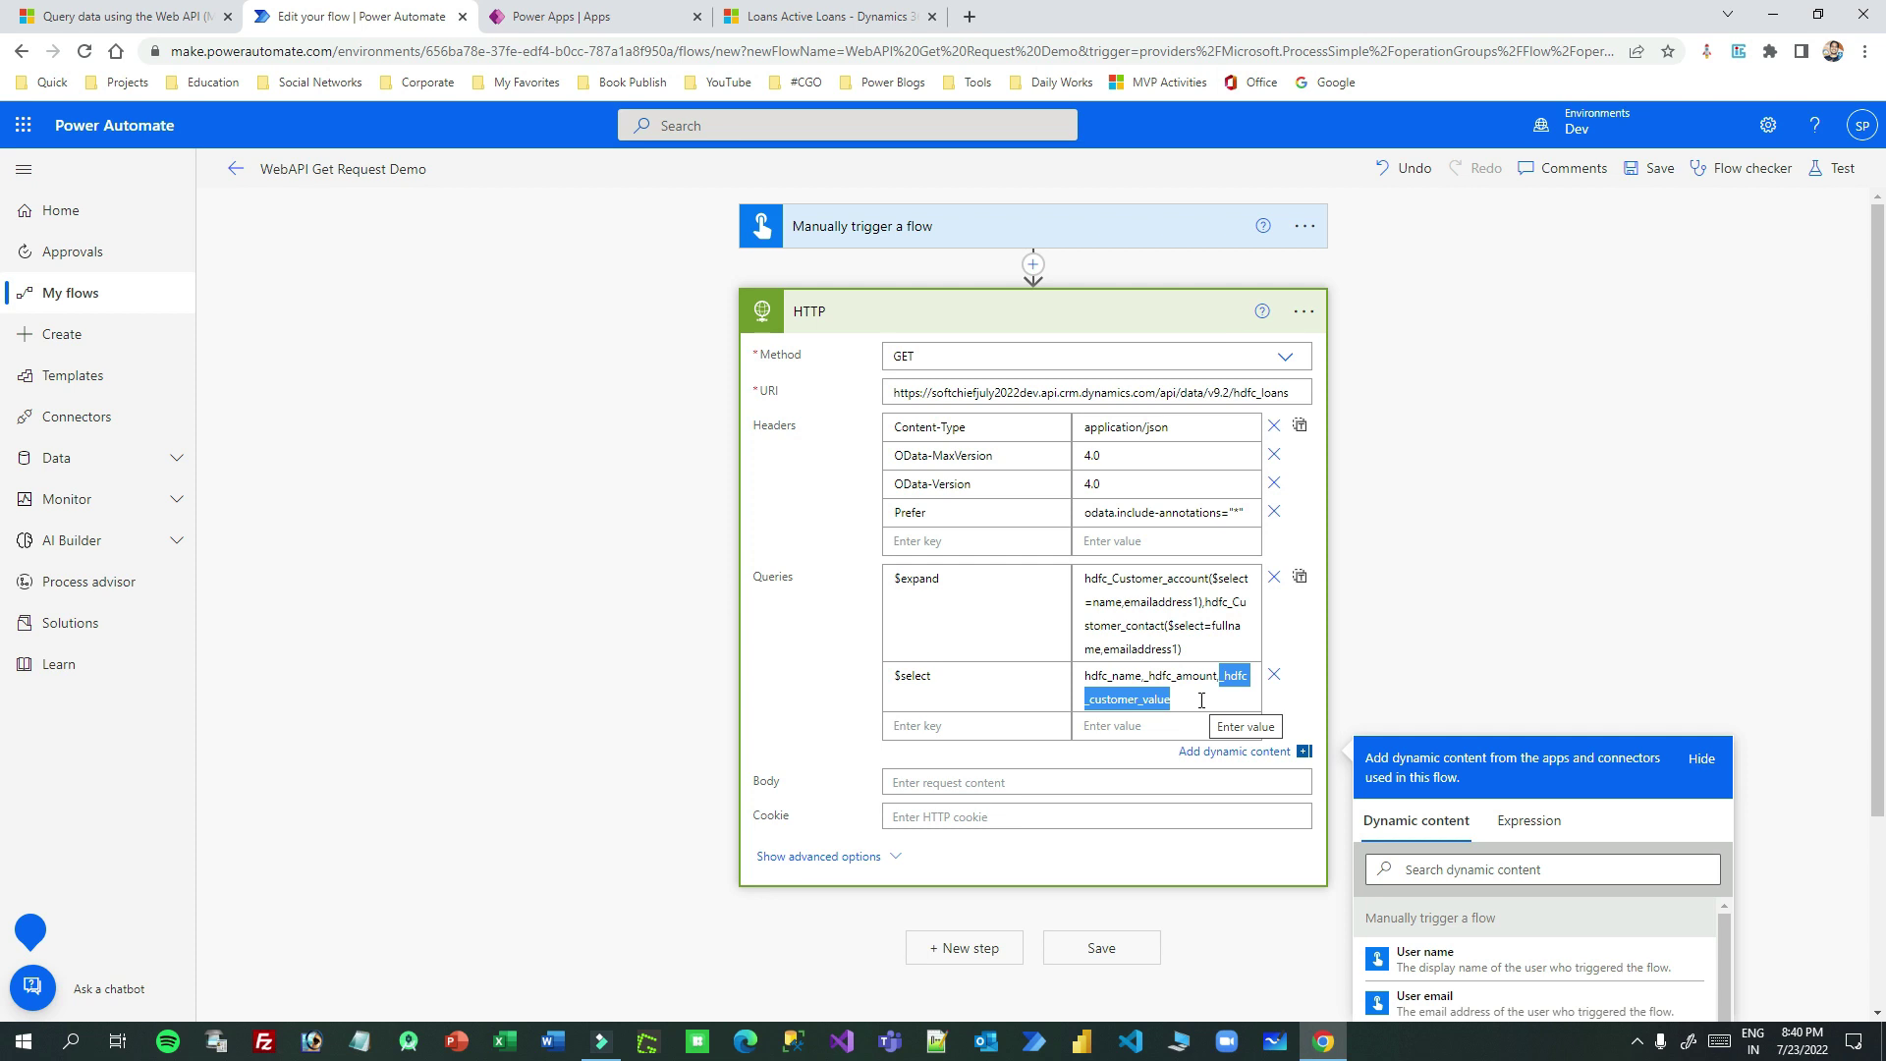
pyautogui.moveTo(1249, 512); pyautogui.dragTo(938, 525)
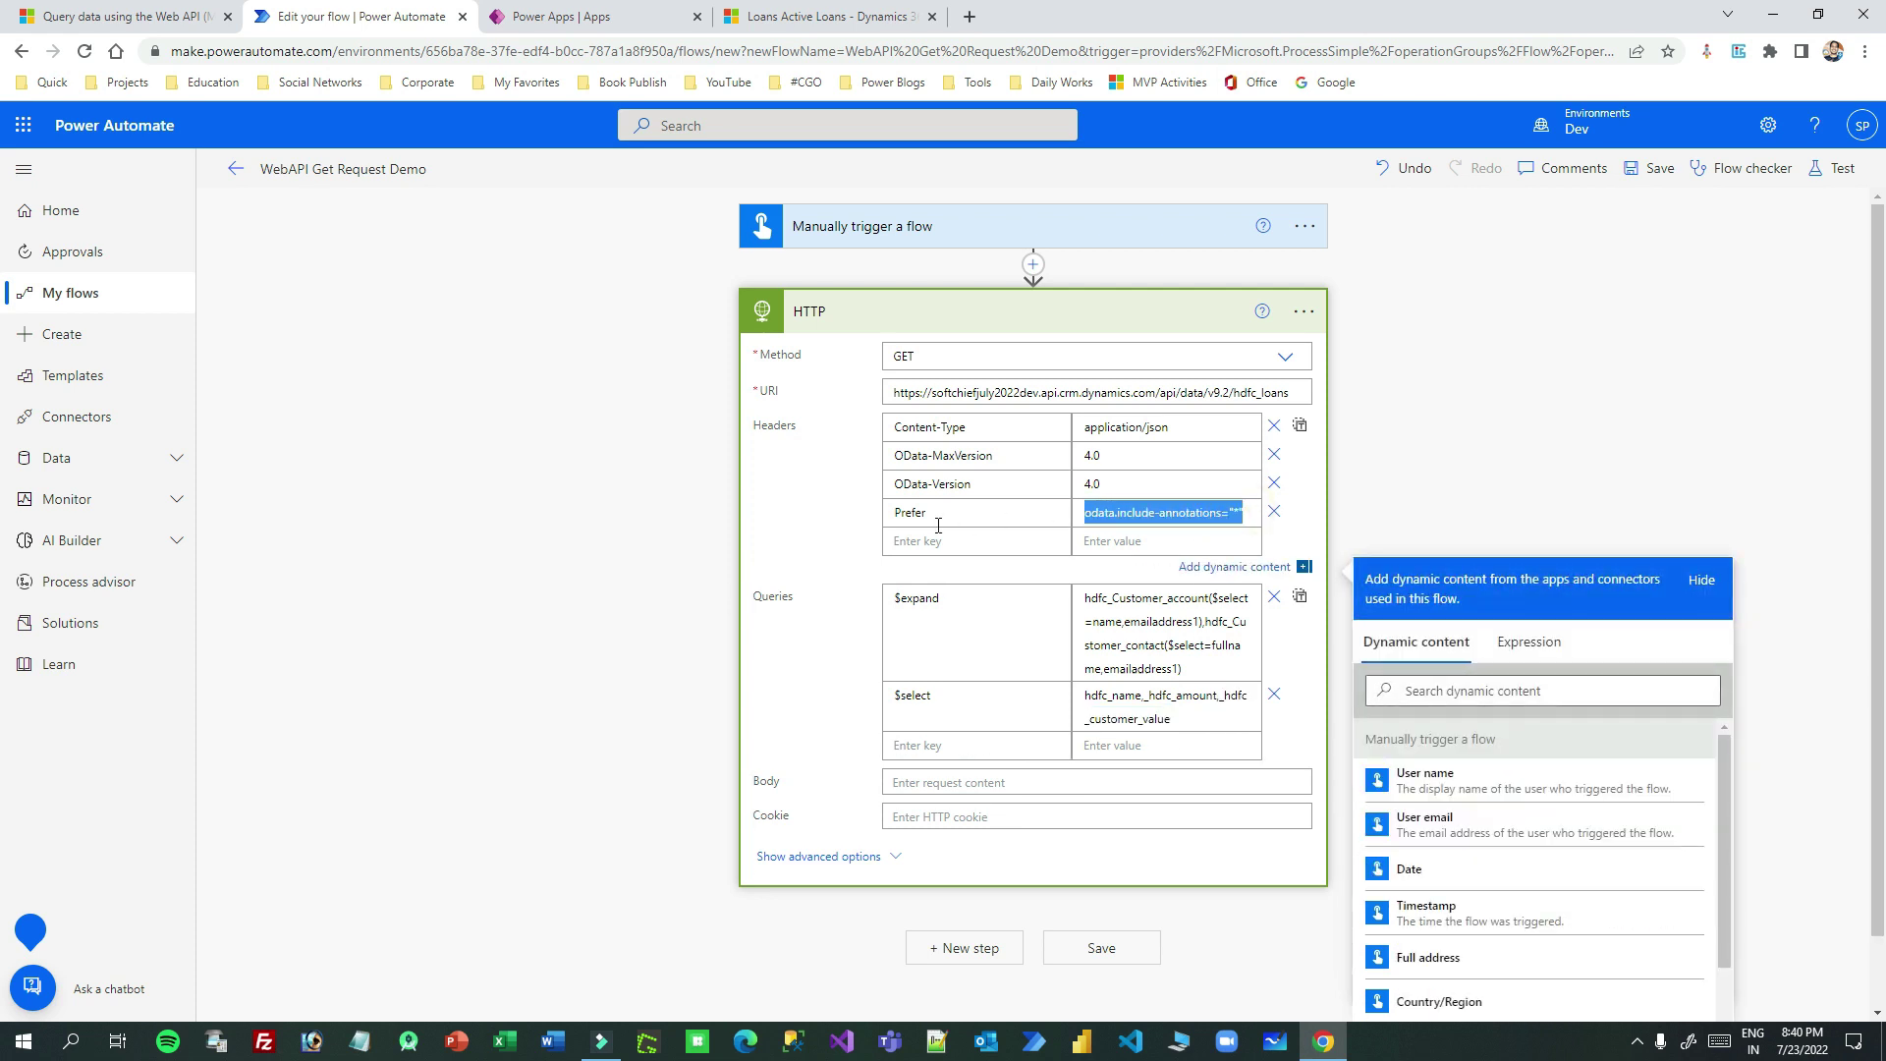
pyautogui.click(1151, 697)
pyautogui.moveTo(1143, 679); pyautogui.dragTo(1171, 699)
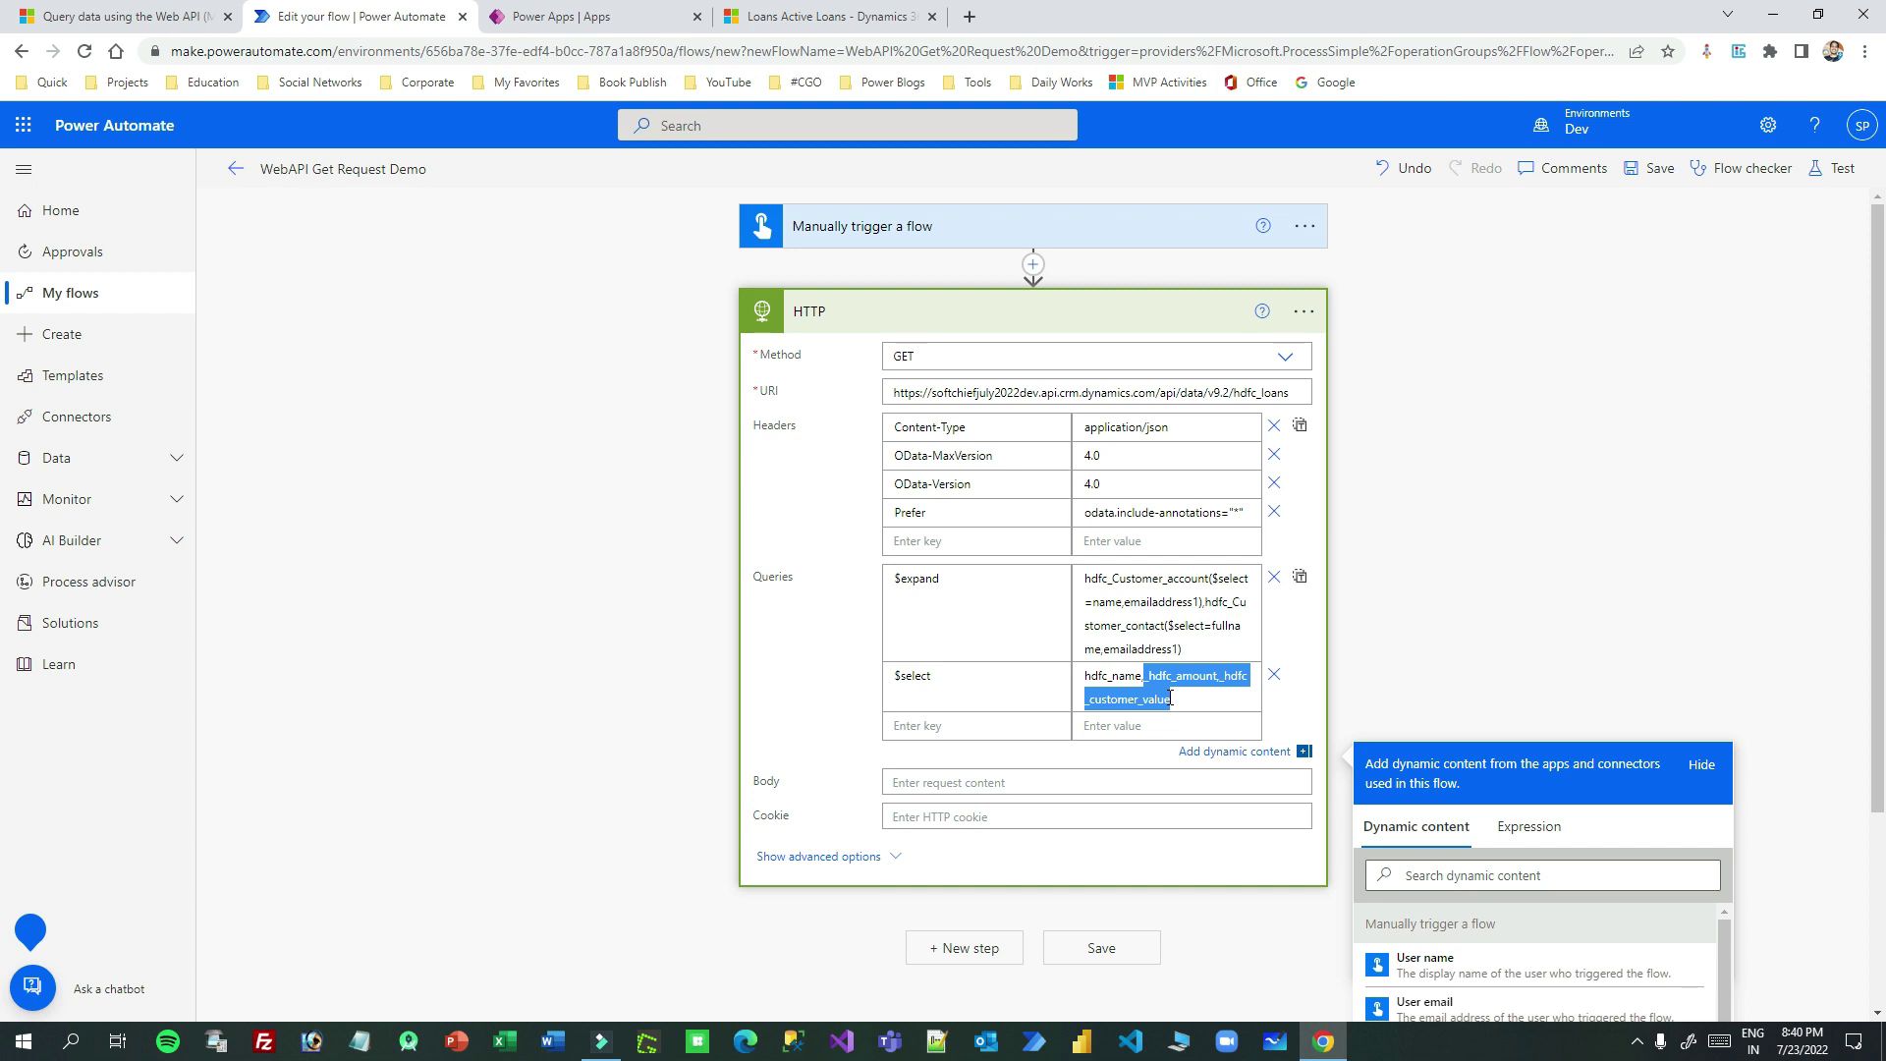
pyautogui.click(1169, 698)
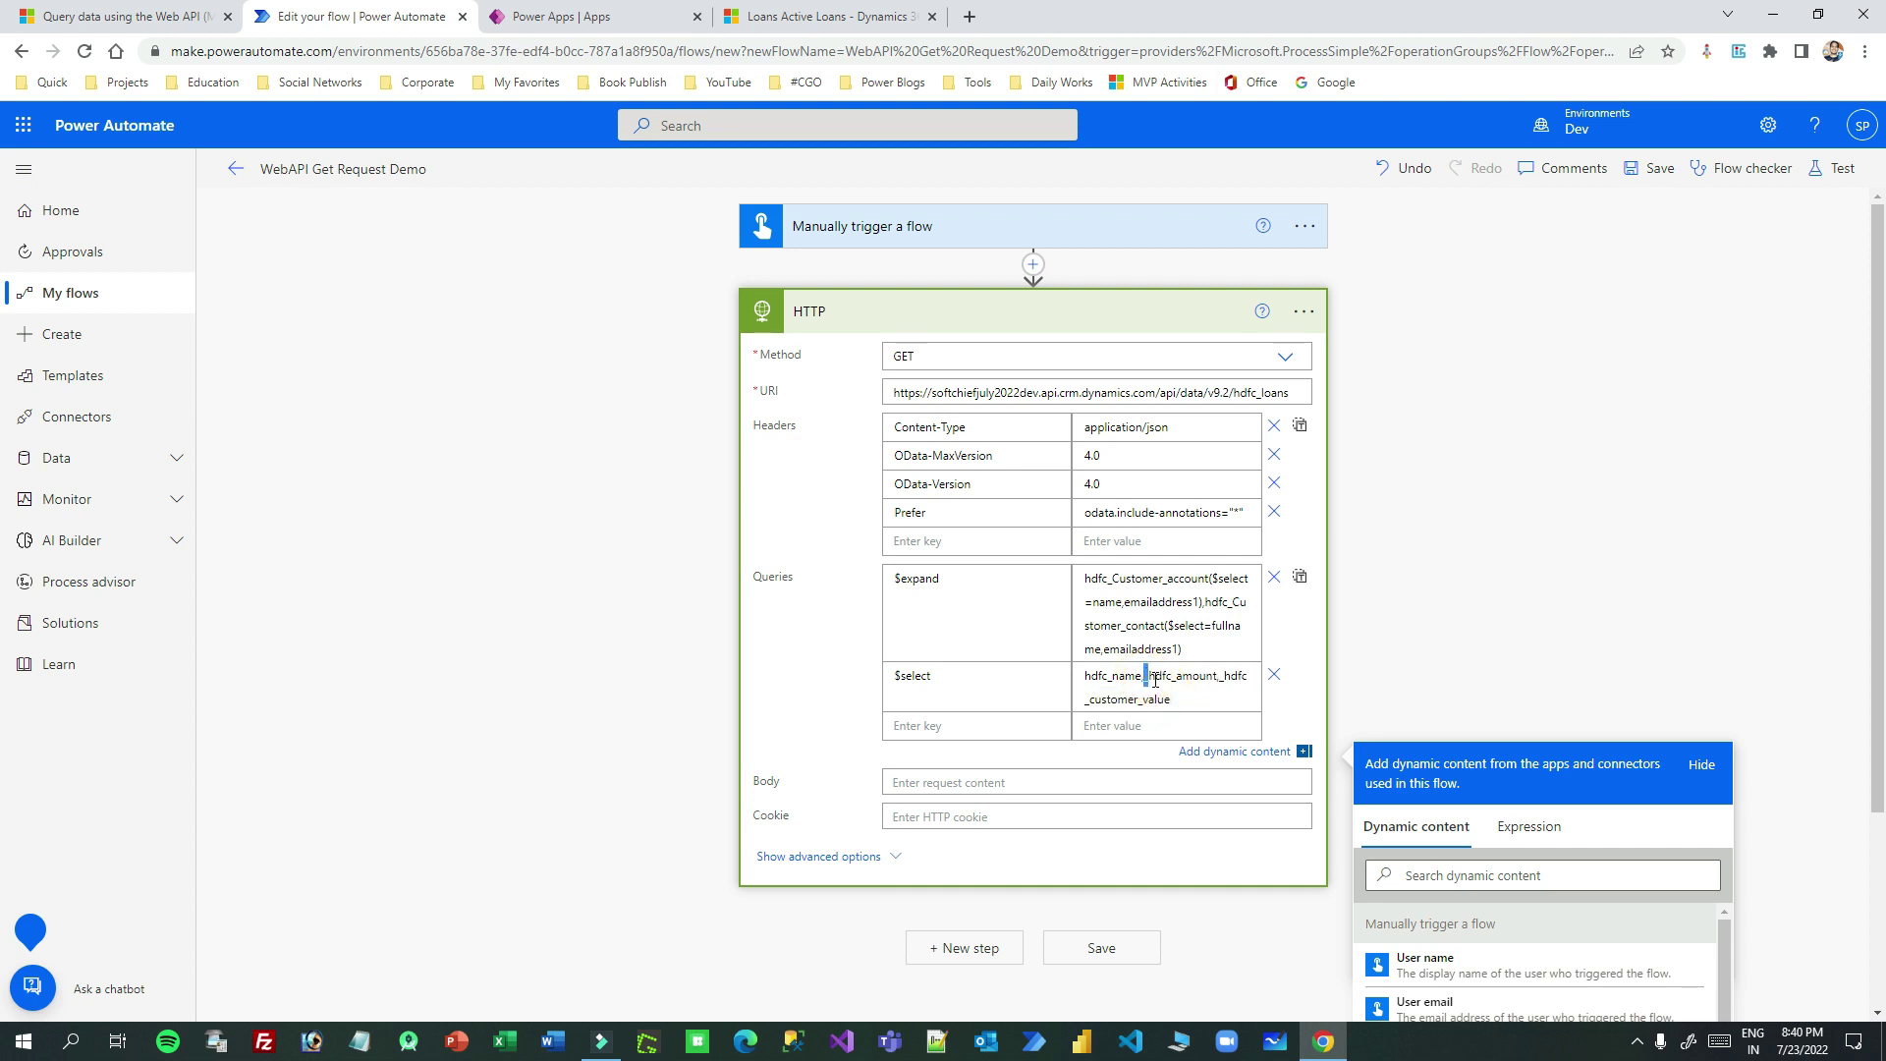
pyautogui.moveTo(1146, 677); pyautogui.dragTo(1172, 696)
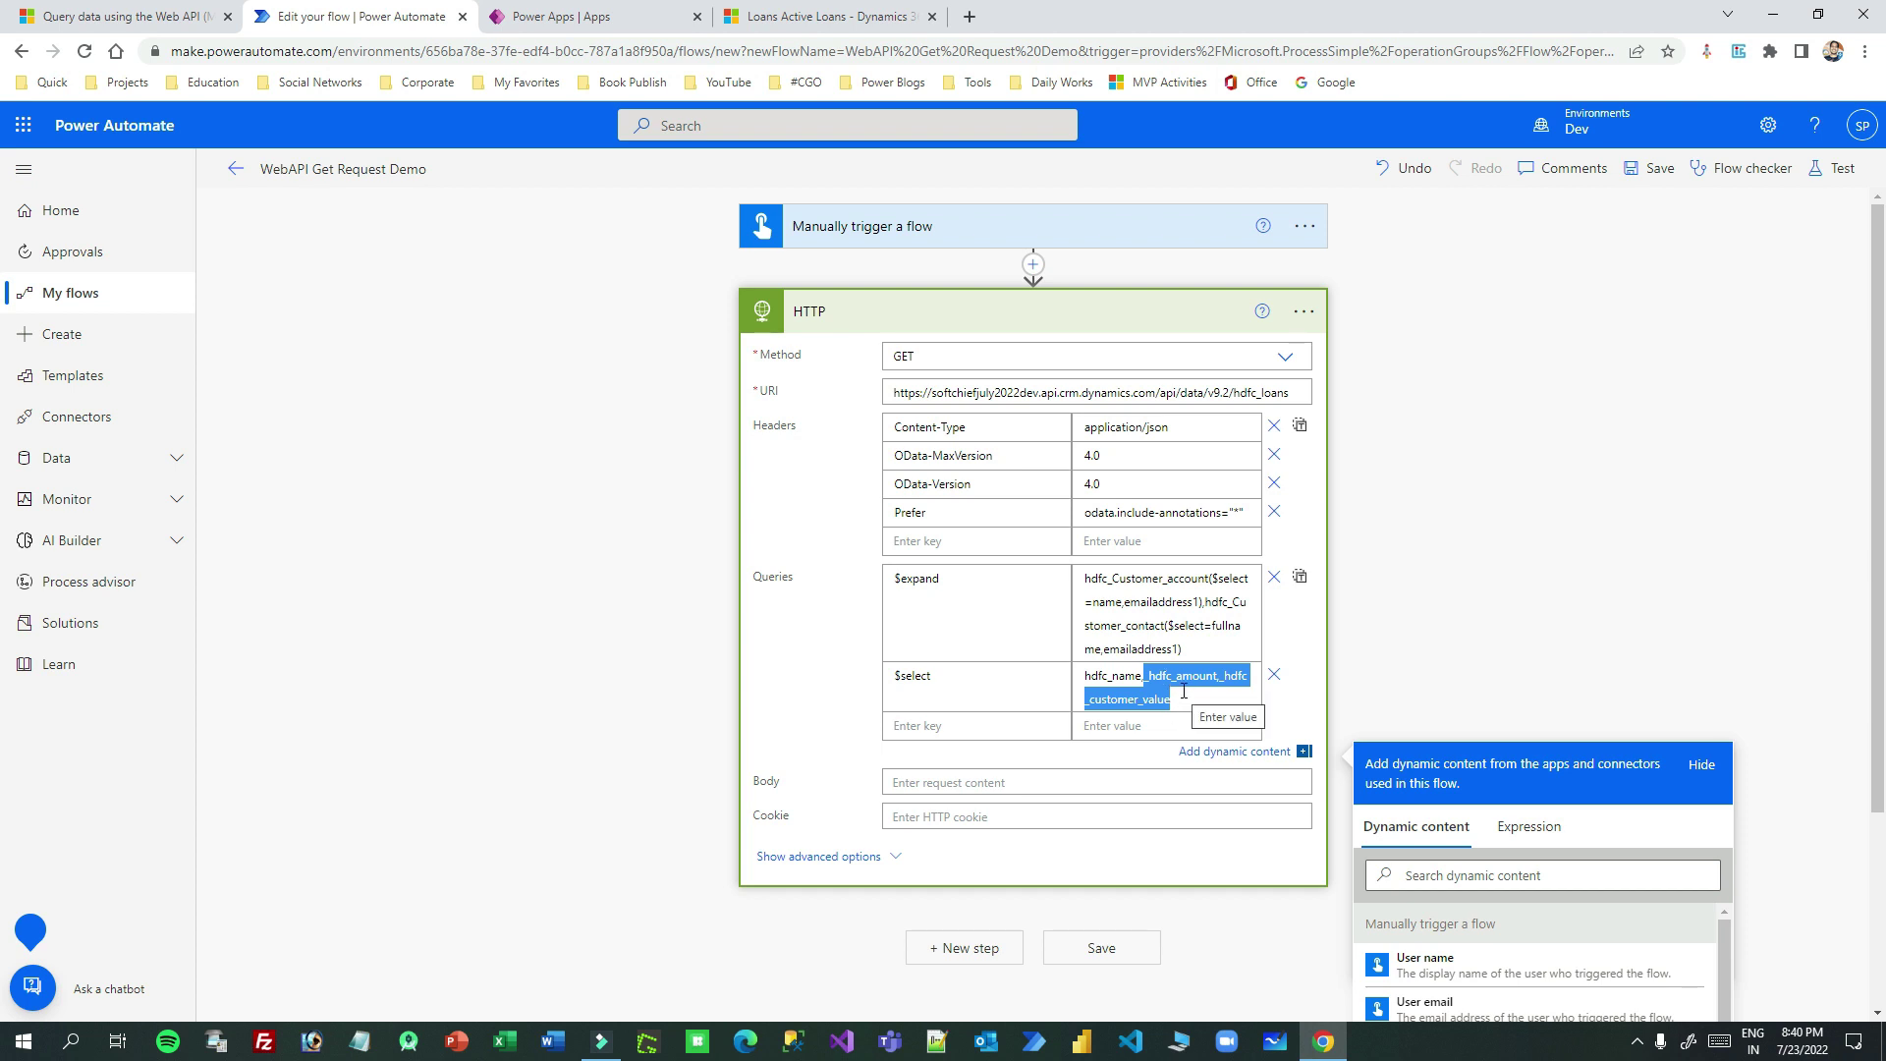
pyautogui.doubleClick(921, 579)
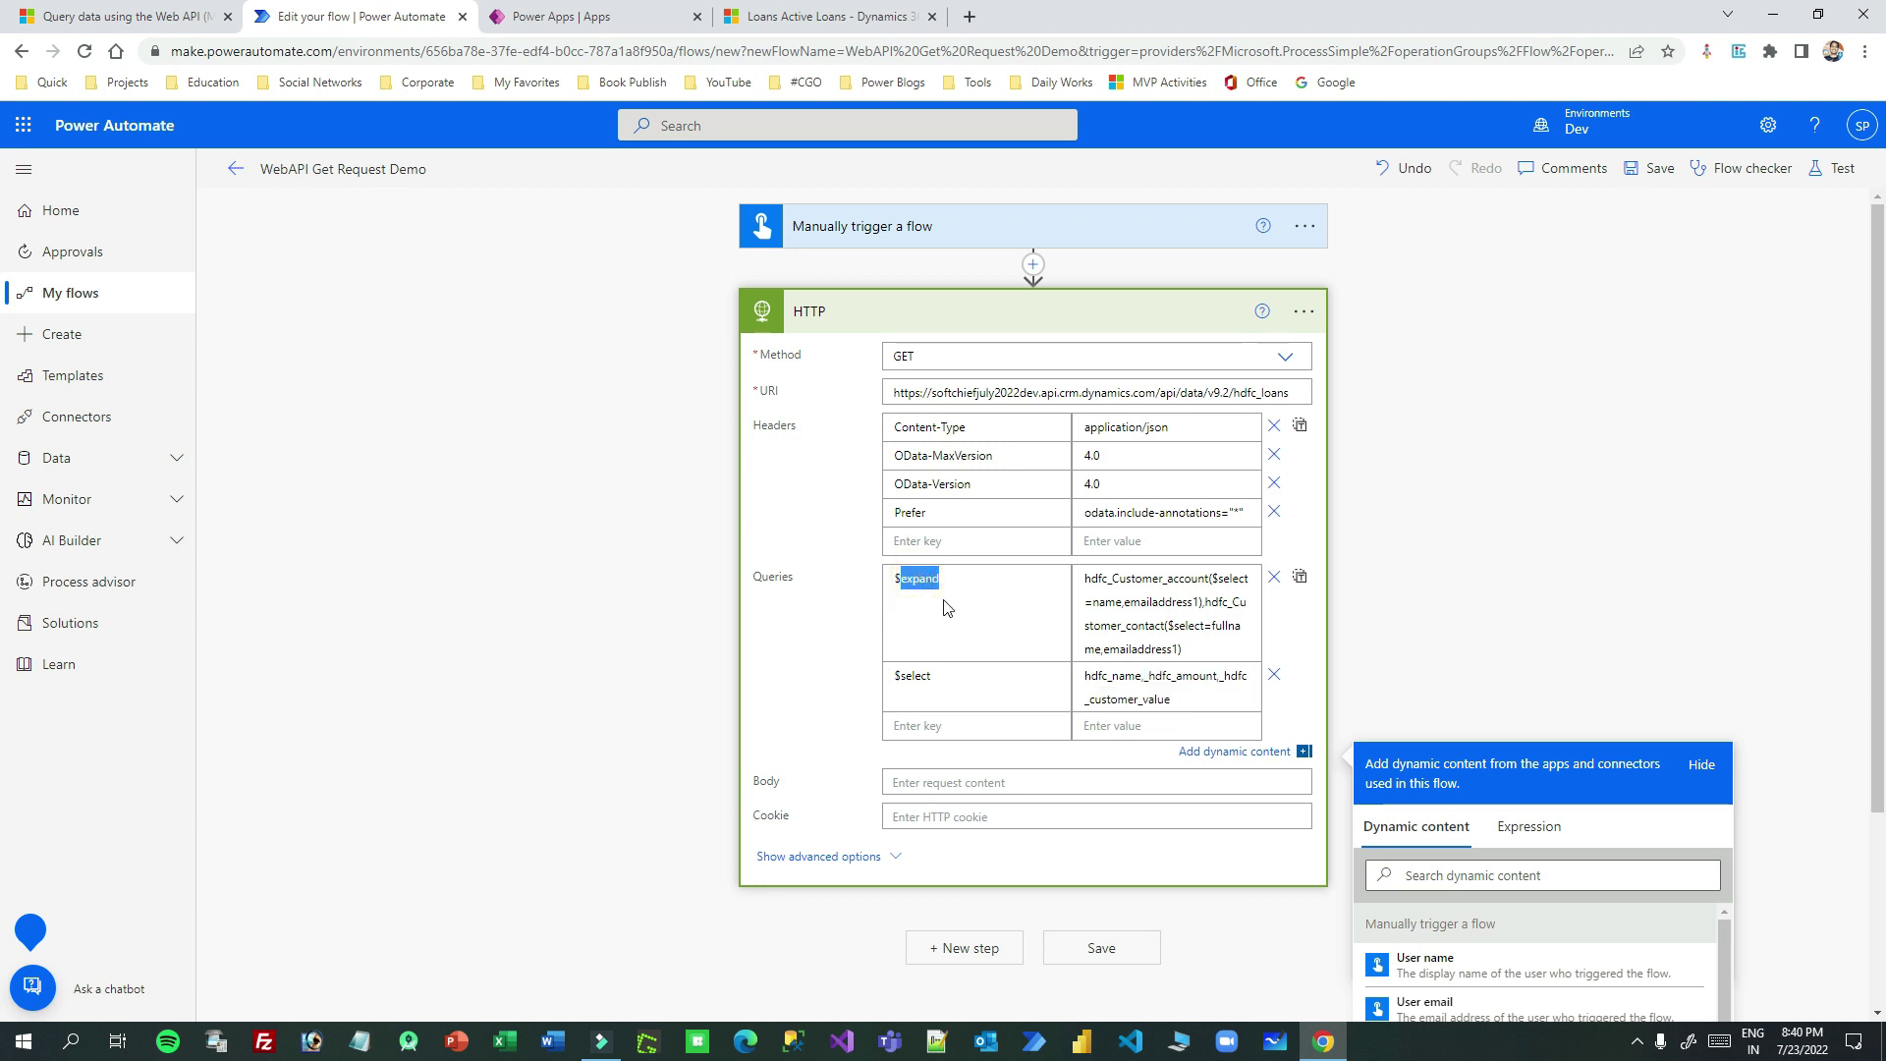
pyautogui.moveTo(1117, 579); pyautogui.dragTo(1176, 648)
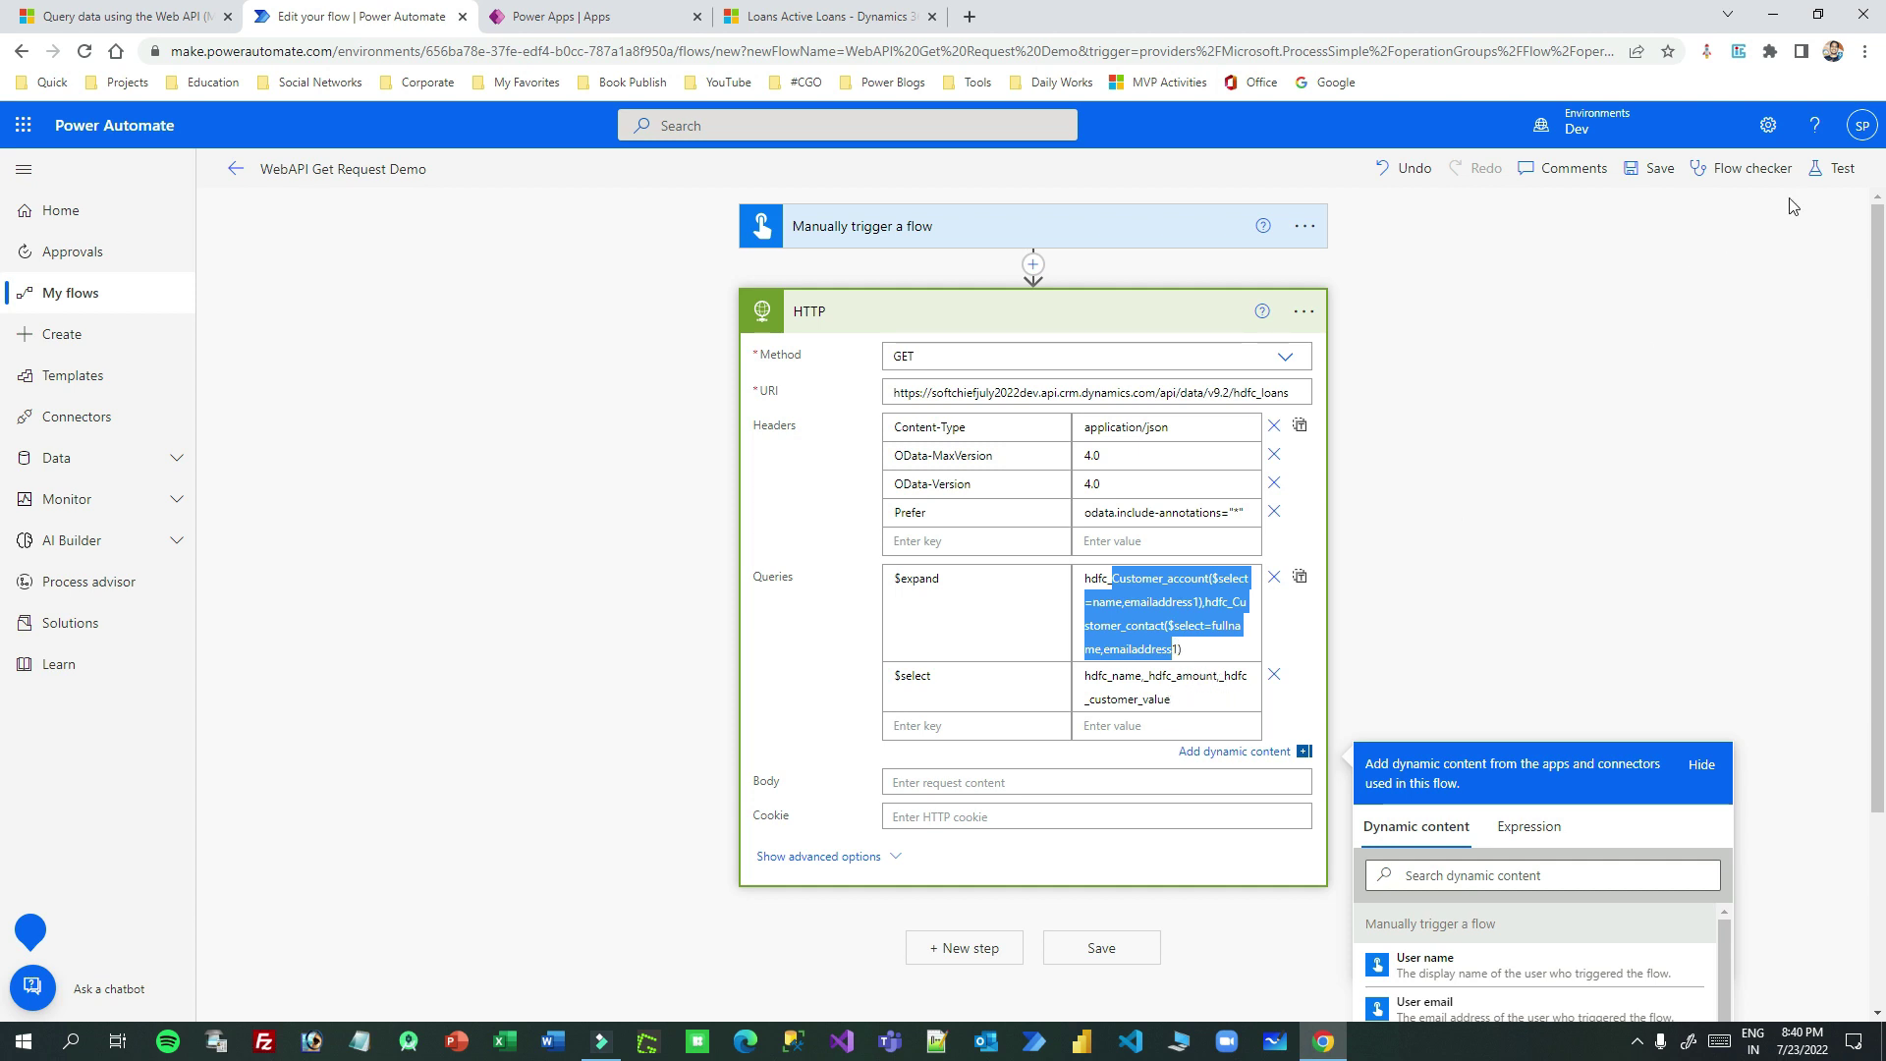
# Save the flow and run a manual test with both the $expand and $select queries
pyautogui.click(1837, 167)
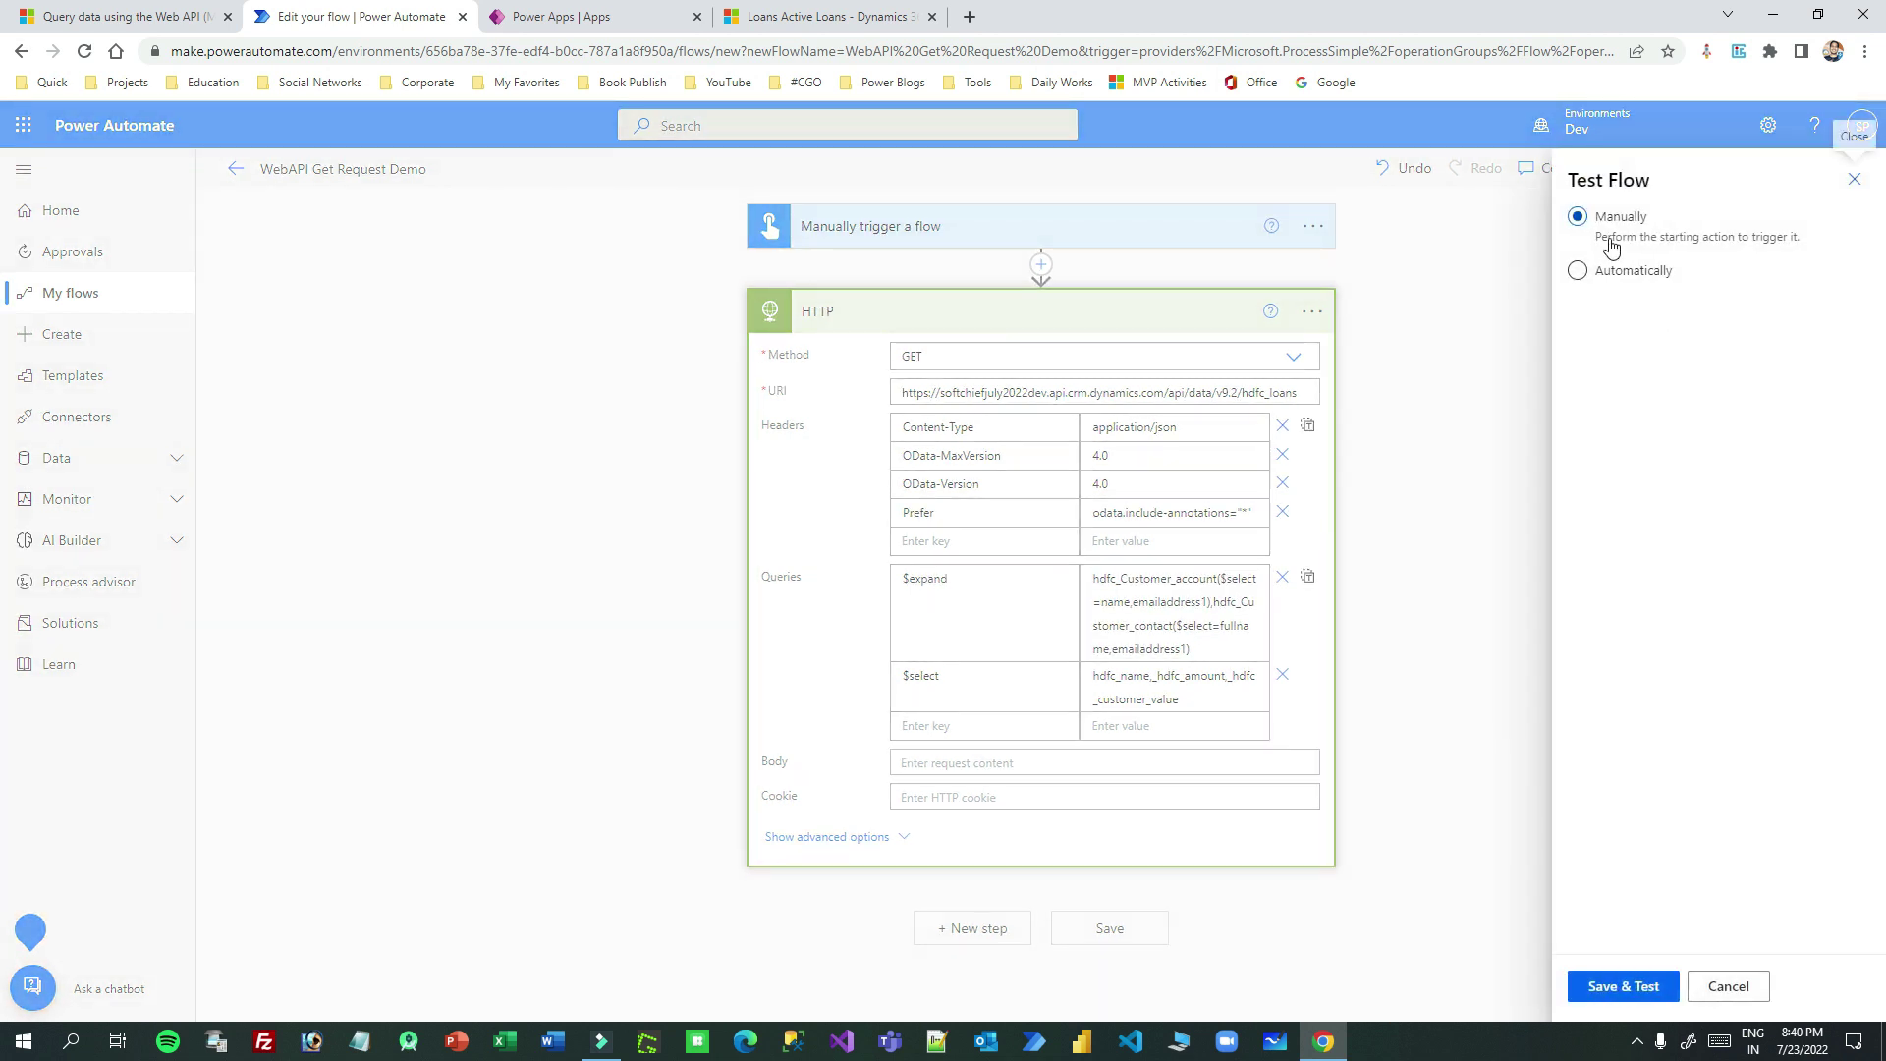
pyautogui.click(1638, 984)
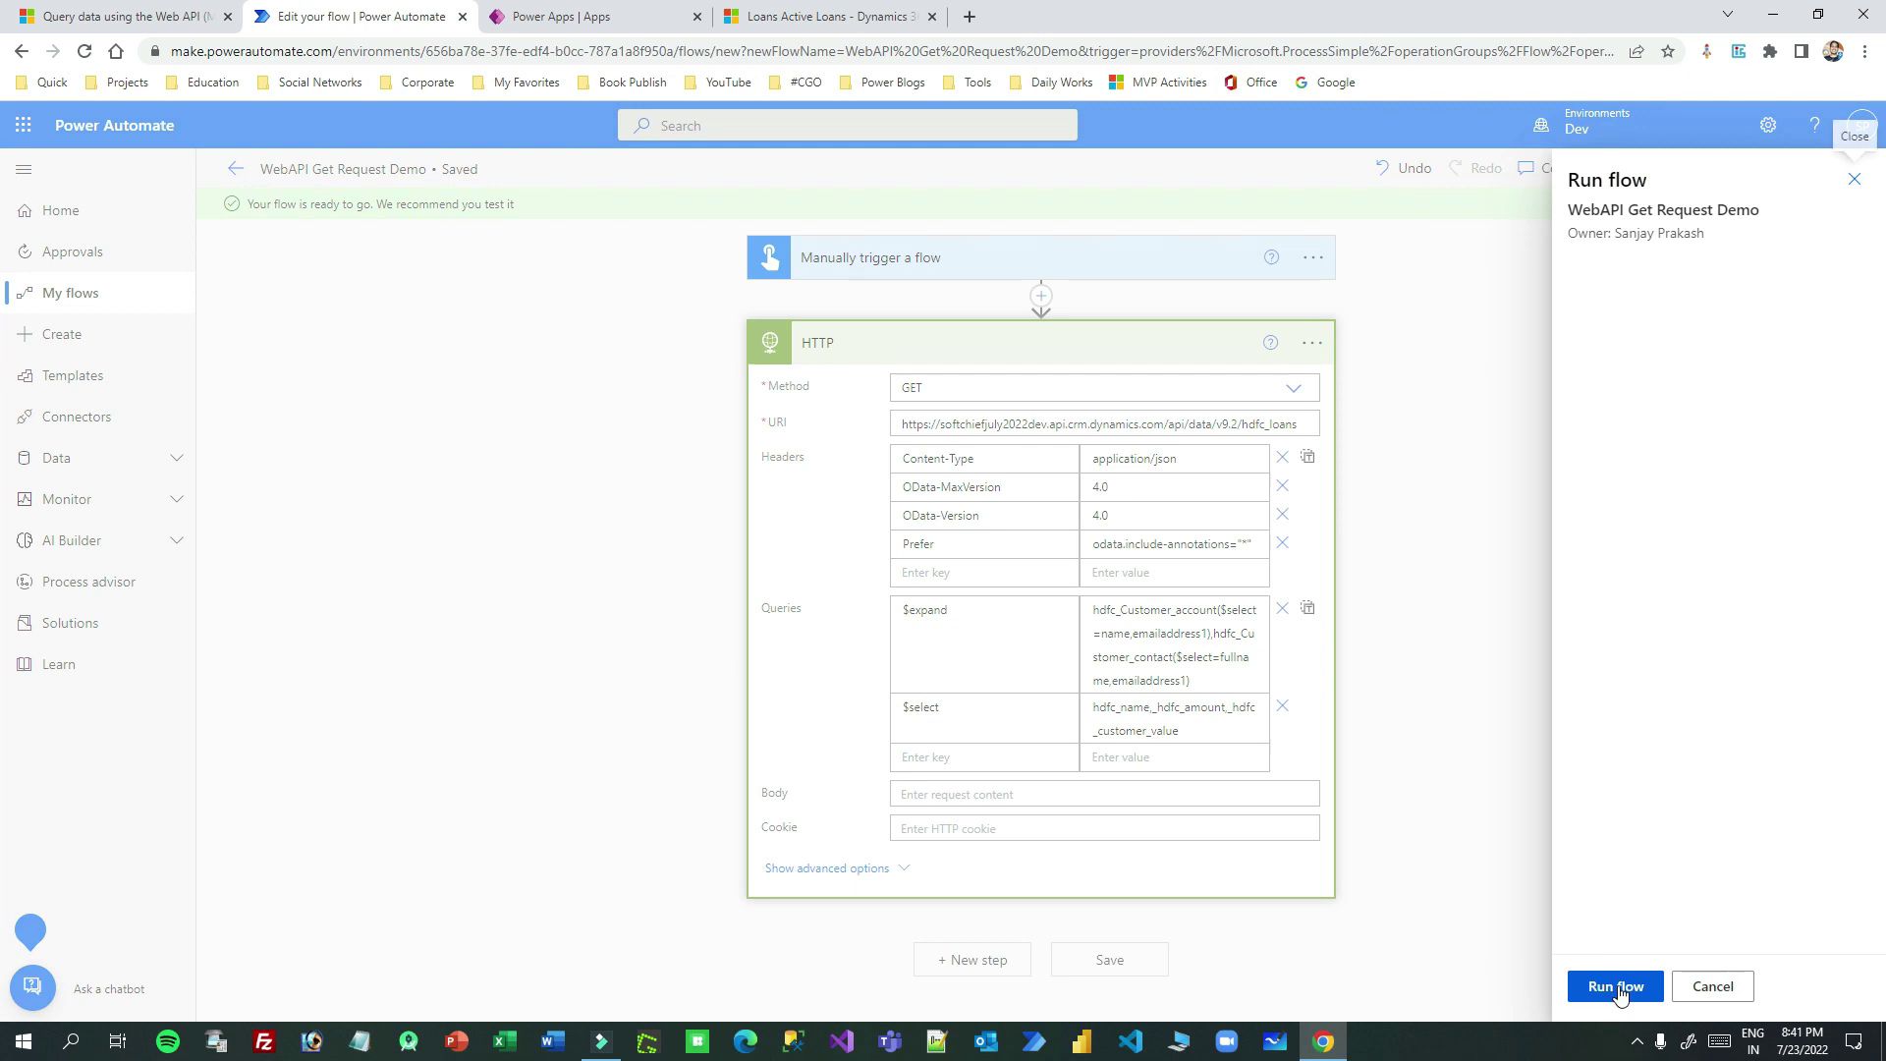
pyautogui.click(1618, 994)
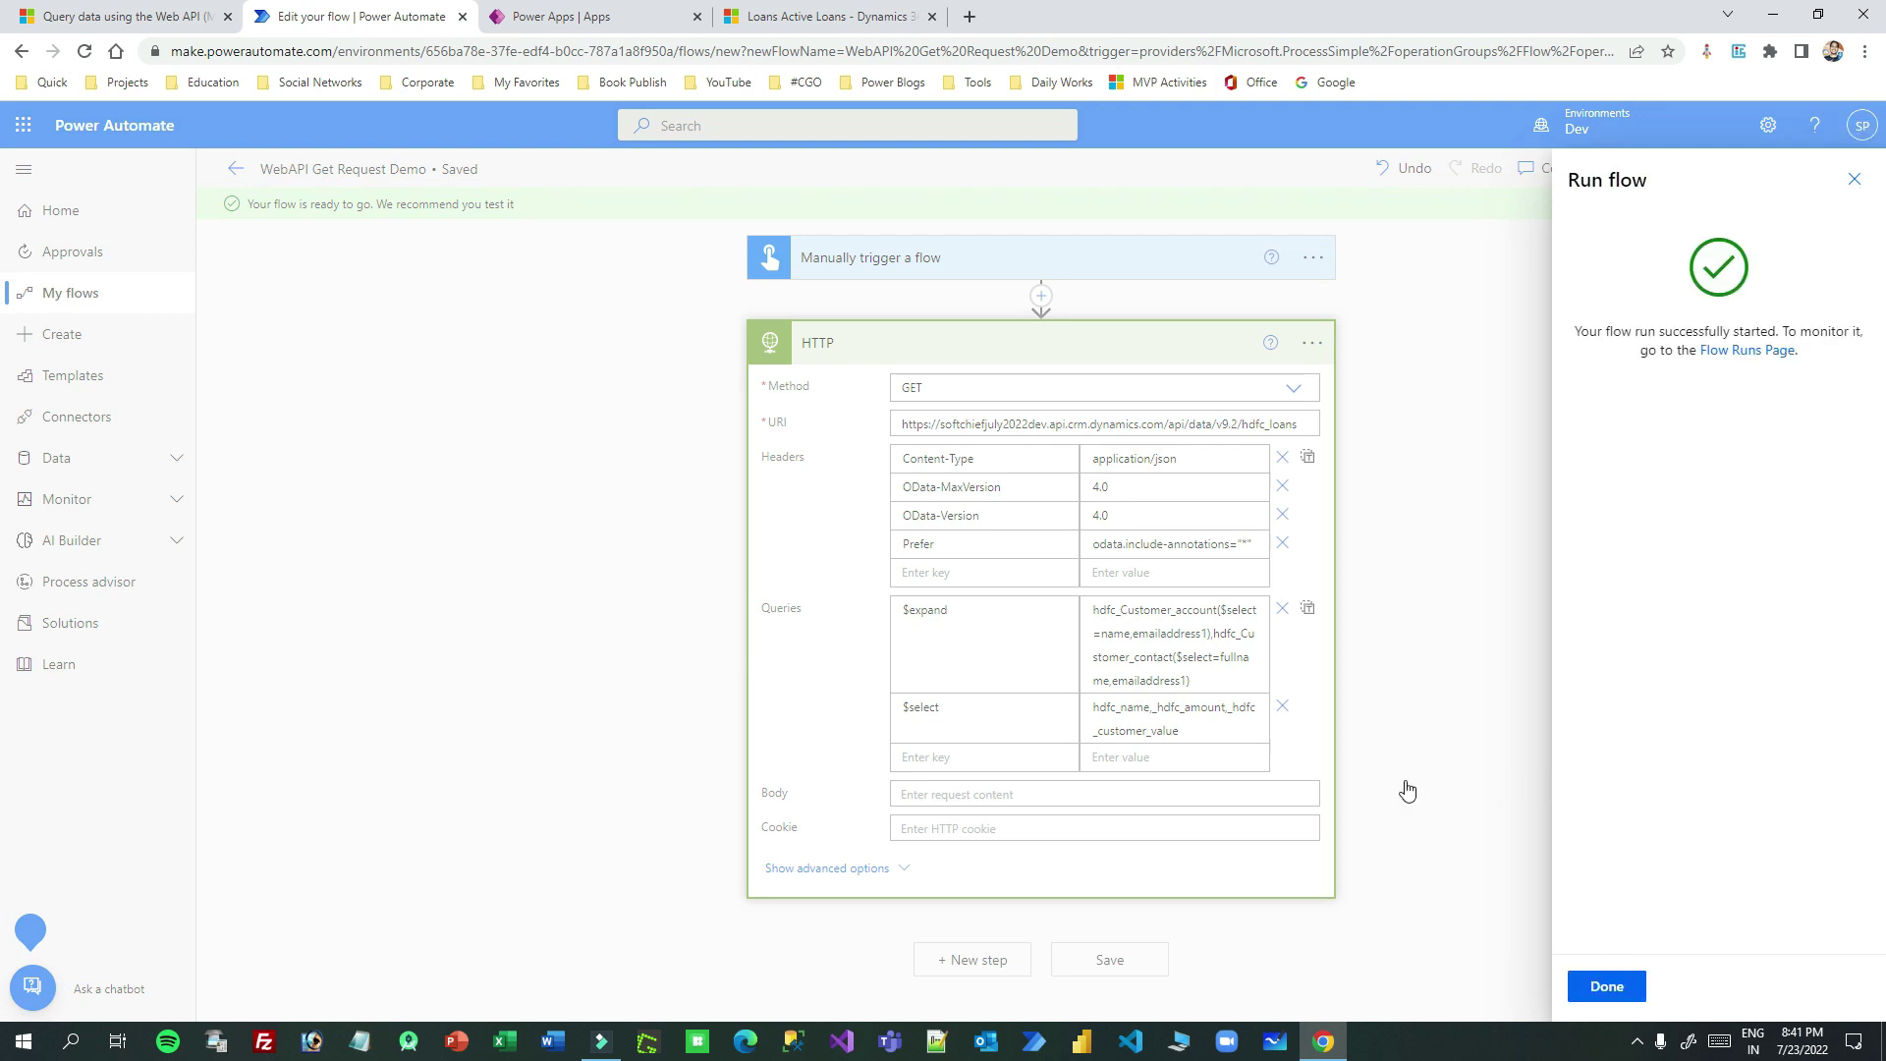
pyautogui.click(1606, 987)
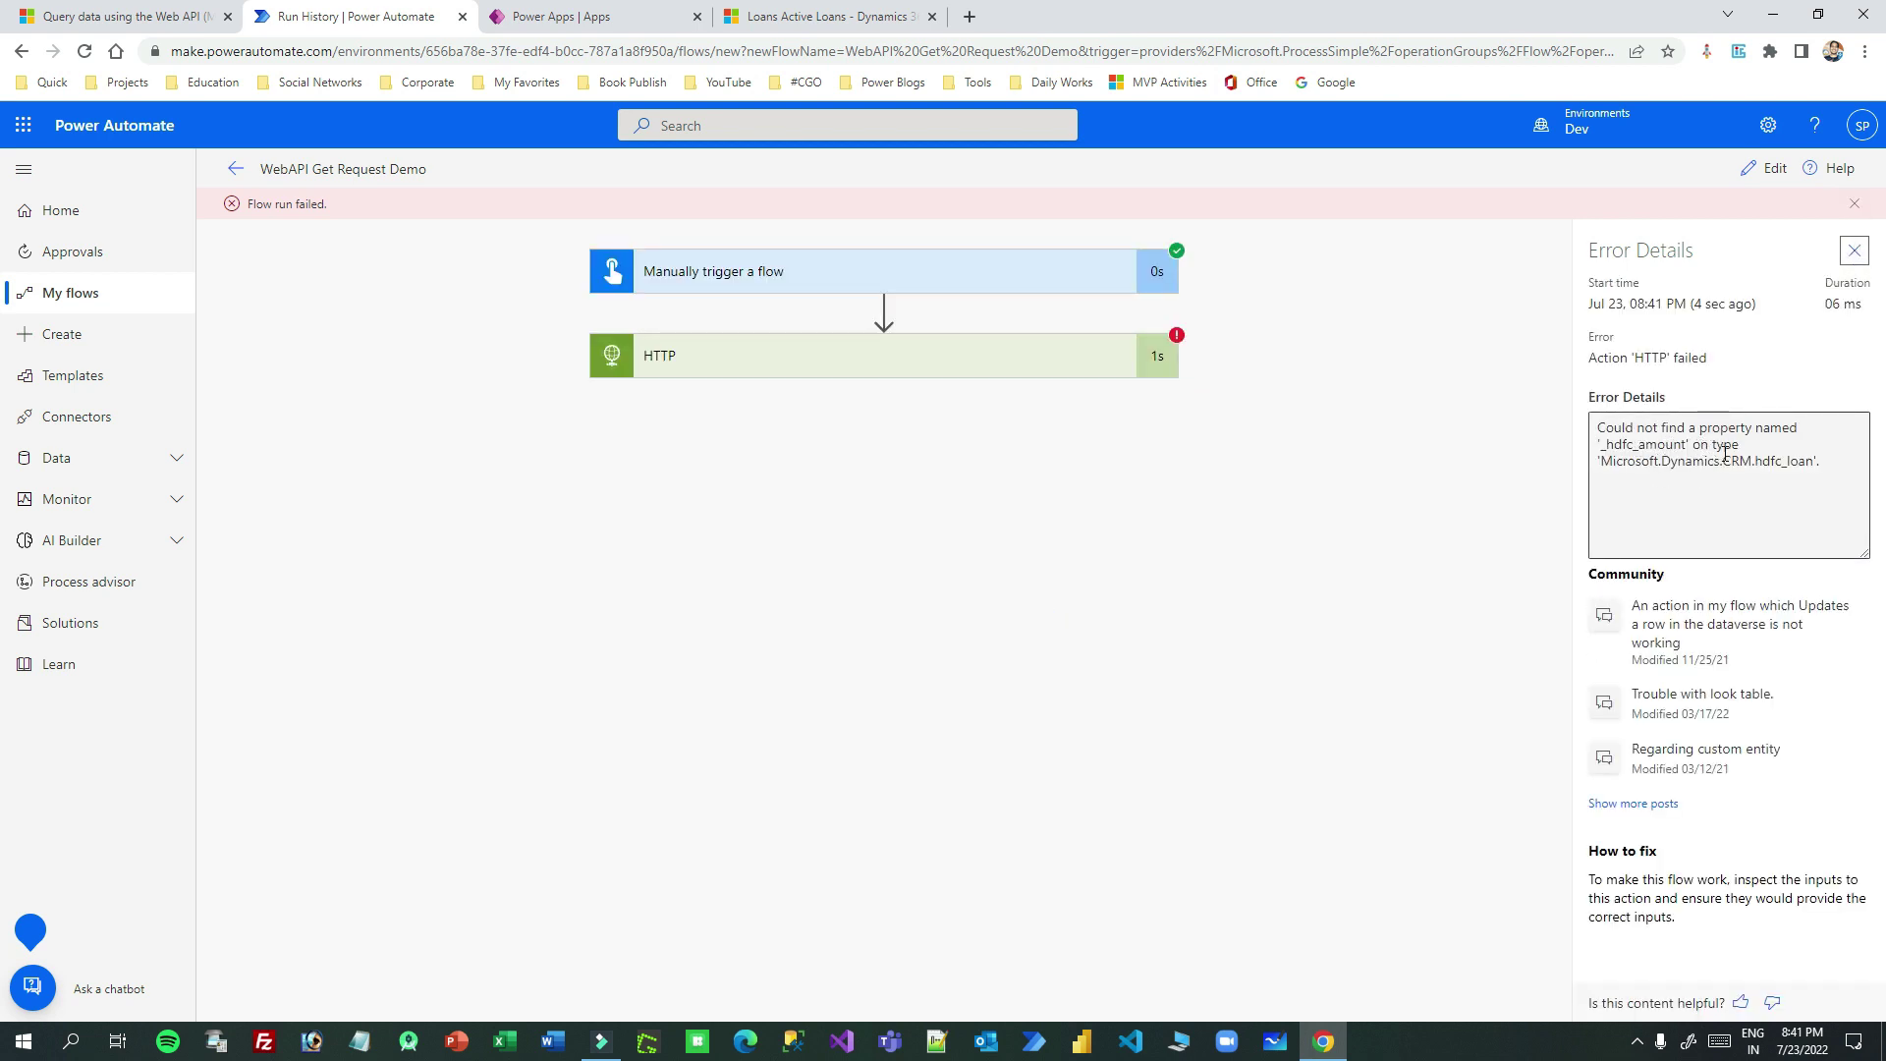
# Correct the amount column in the $select query to hdfc_amount and save and rerun the flow as a manual test
pyautogui.click(1765, 168)
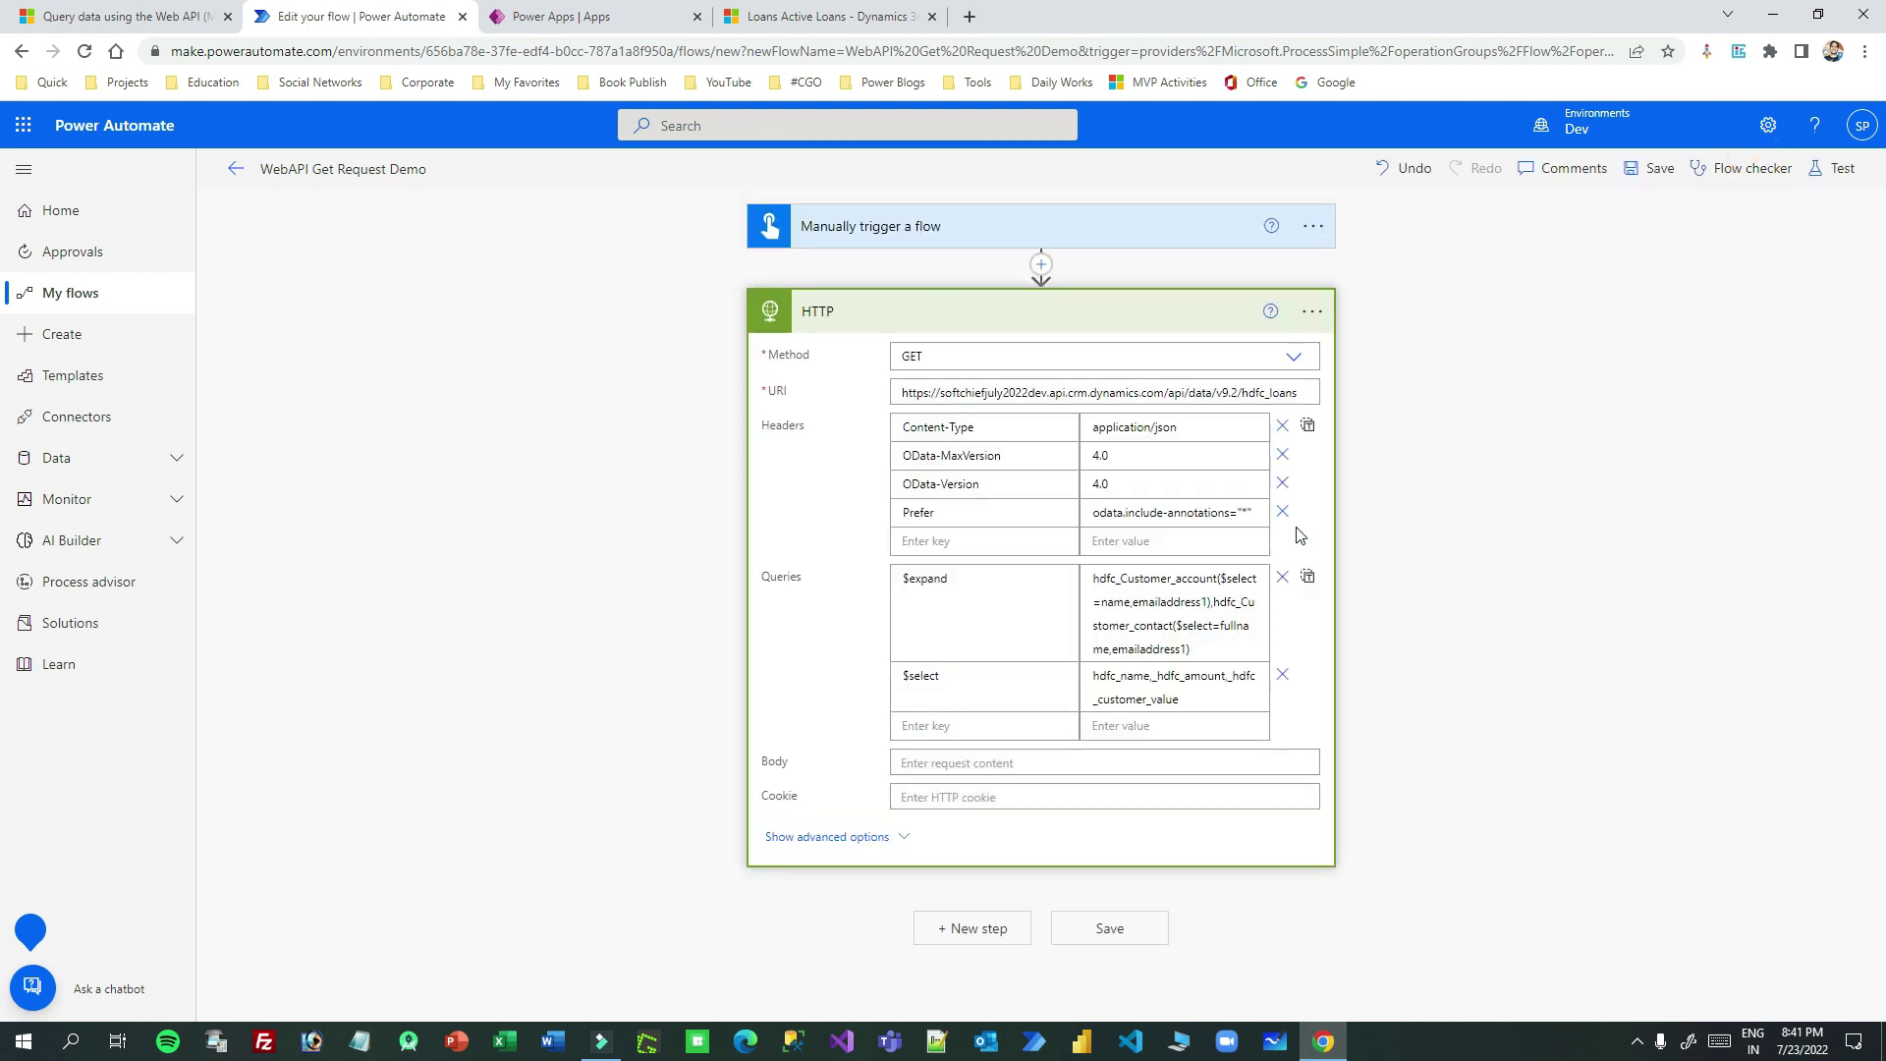
pyautogui.click(1151, 677)
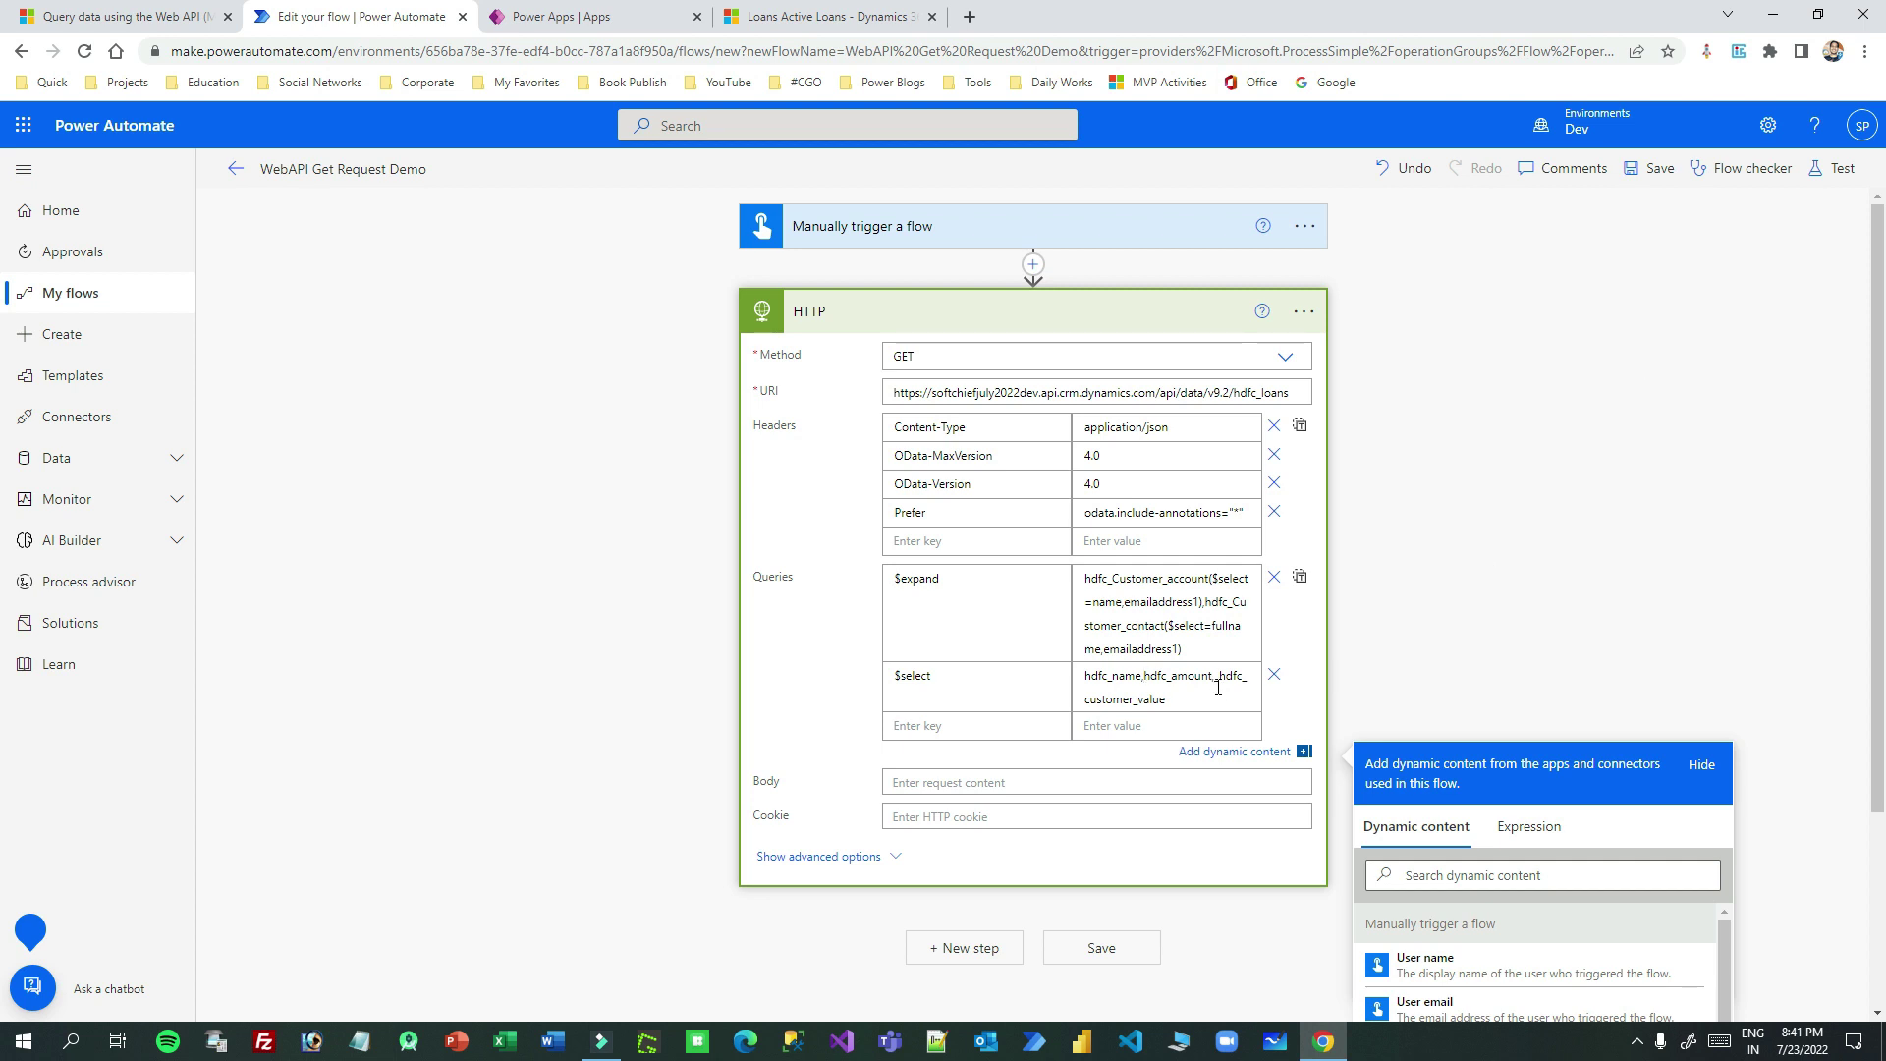
pyautogui.click(1812, 174)
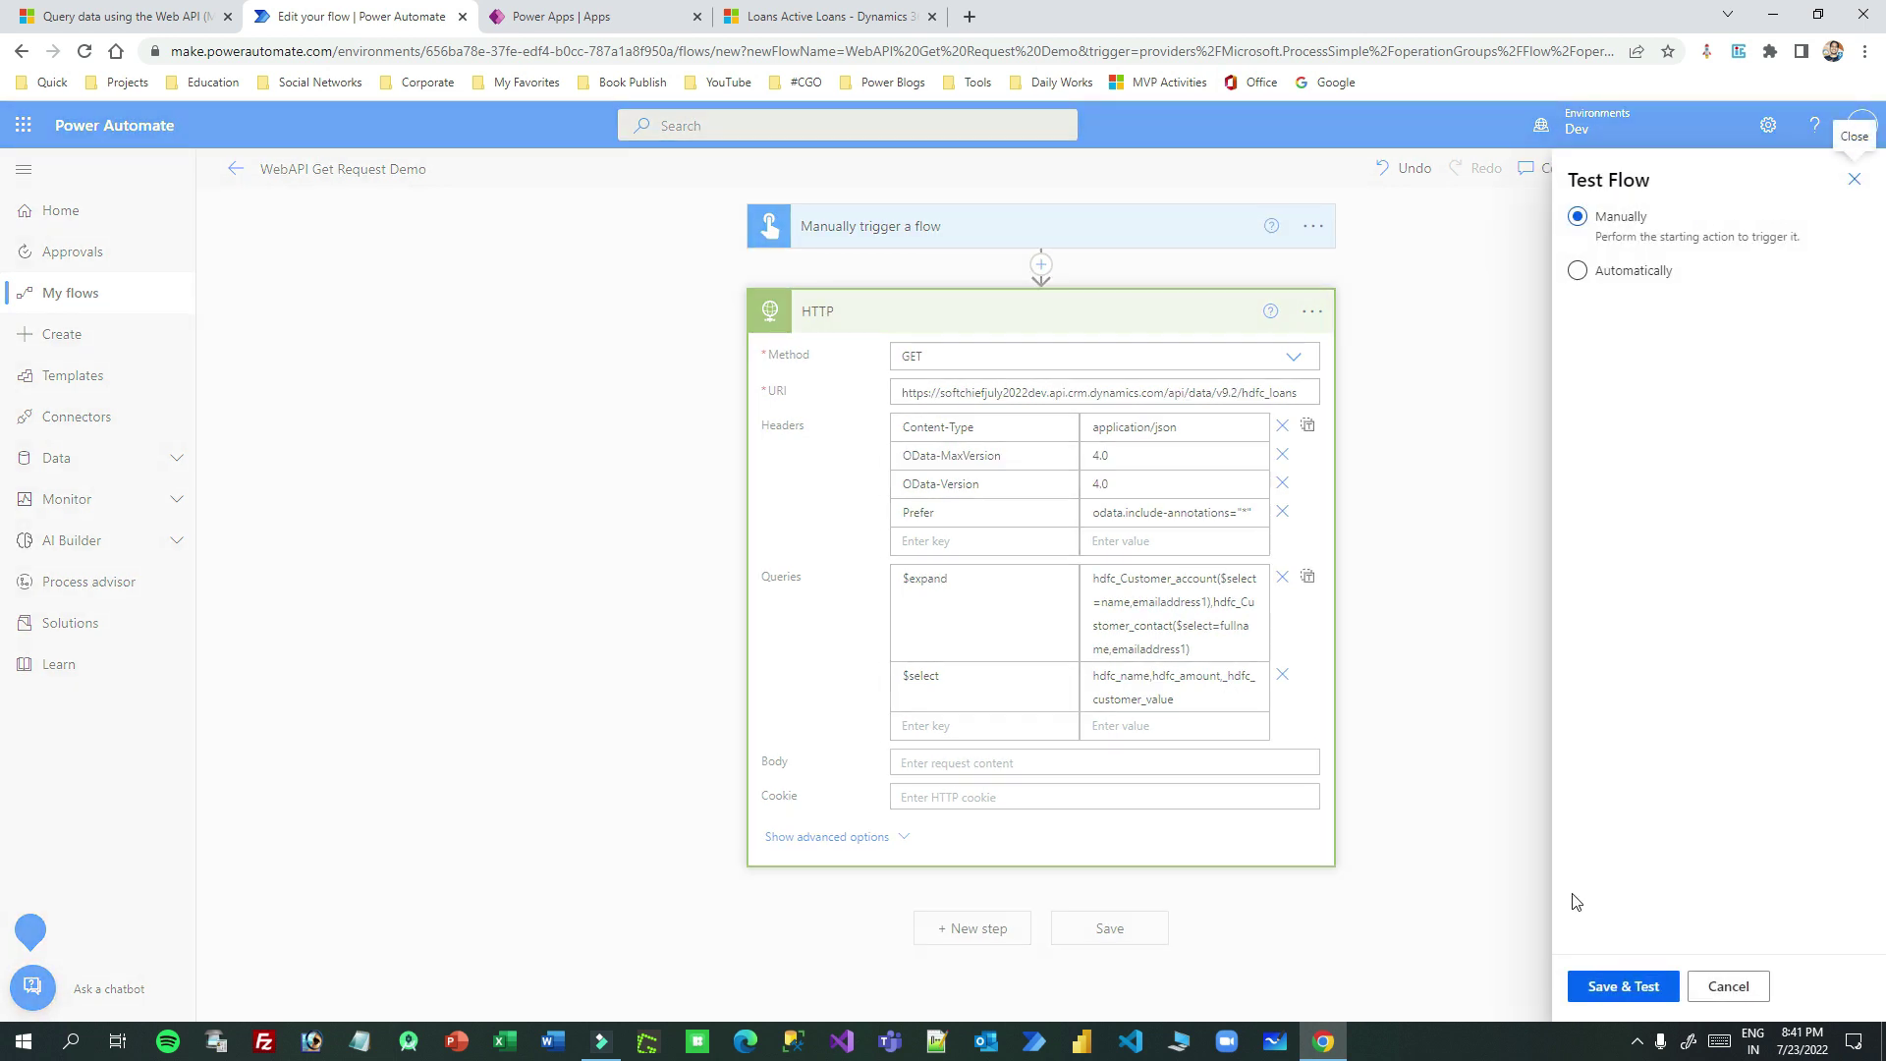
pyautogui.click(1631, 984)
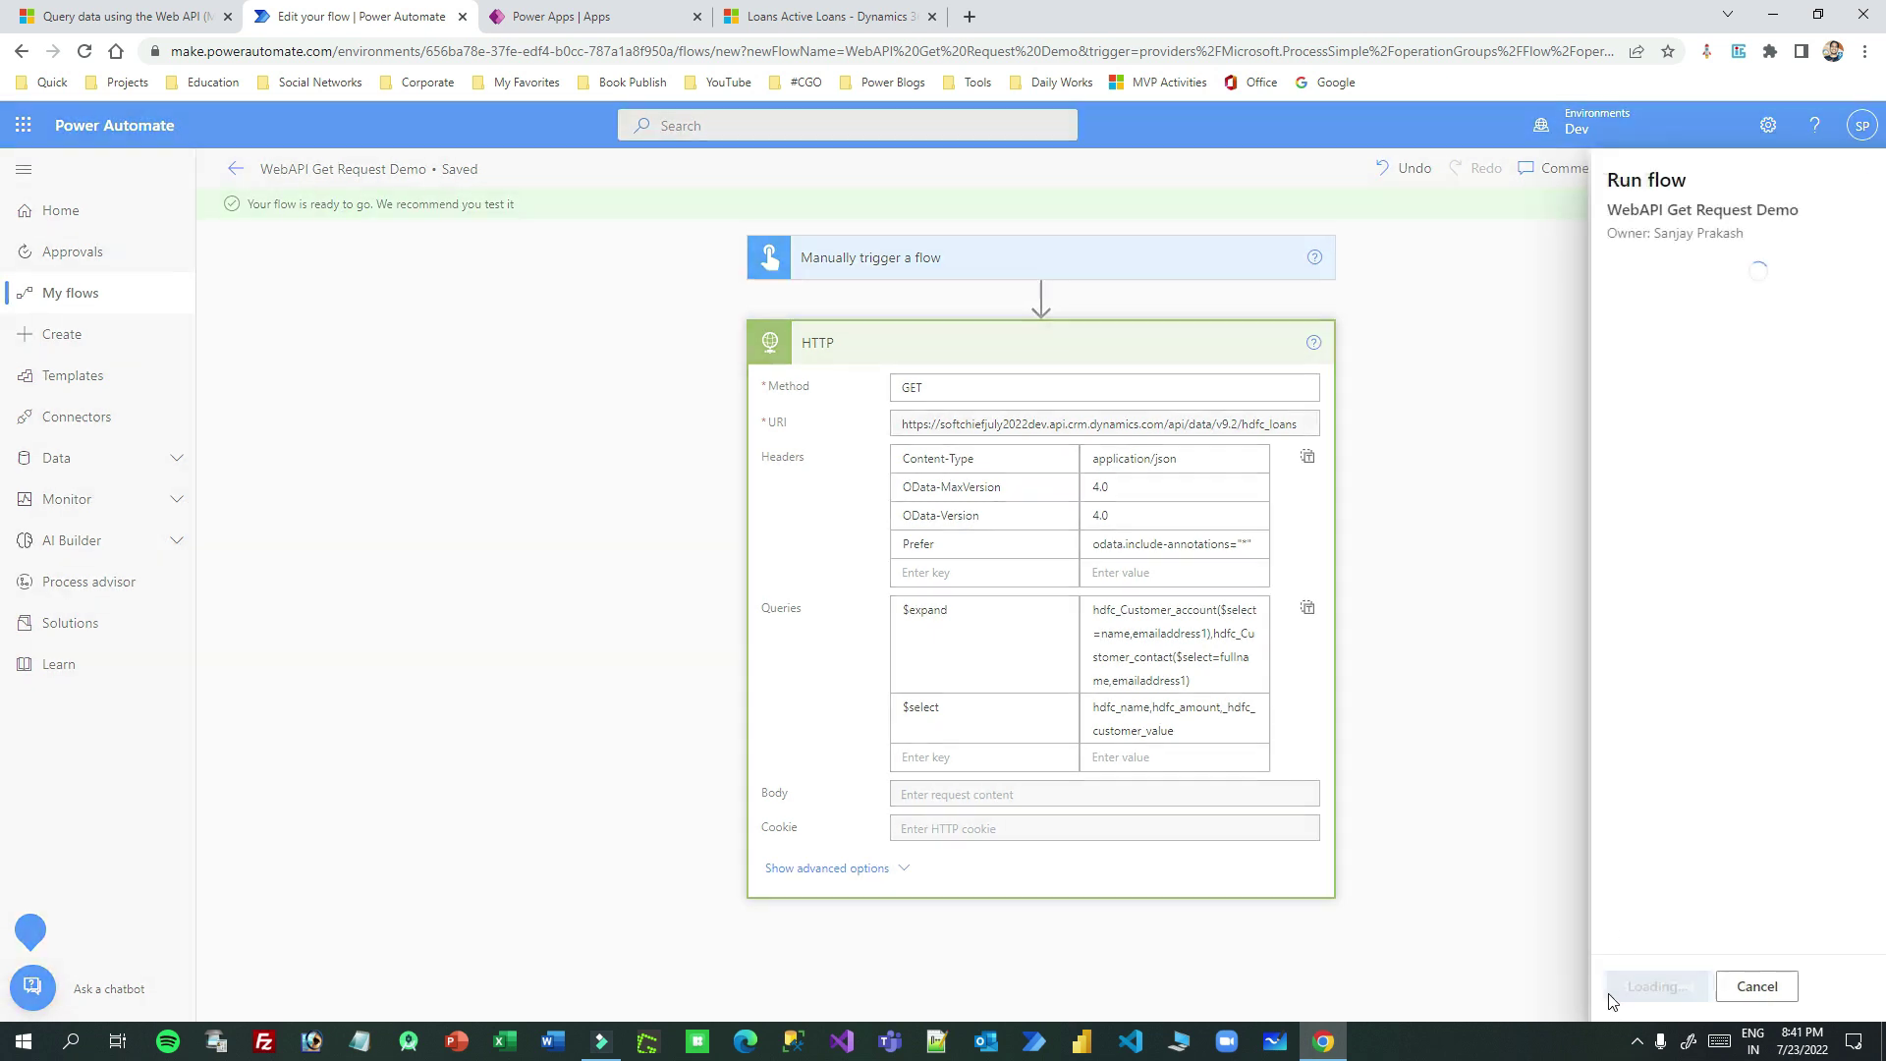
pyautogui.click(1617, 987)
pyautogui.click(1616, 987)
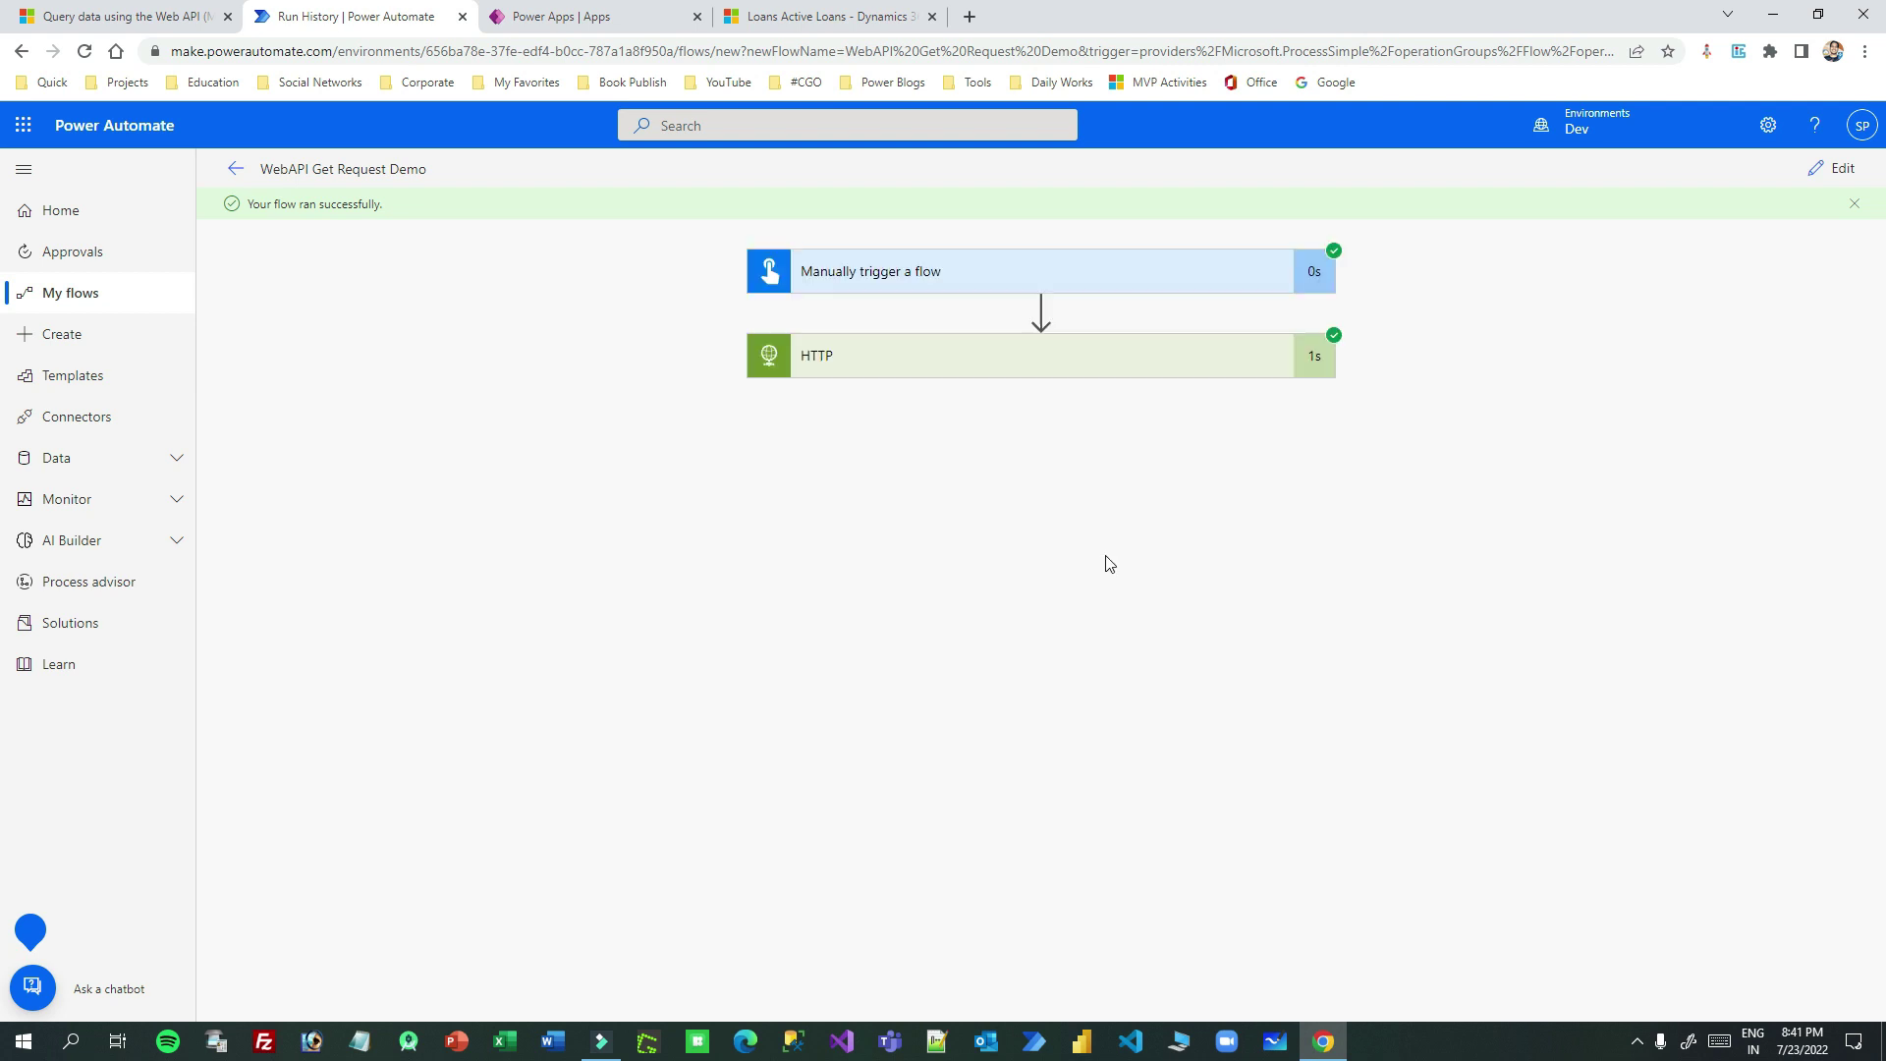
# Expand the HTTP action's run result and examine the first loan's hdfc_name and its raw and formatted hdfc_amount in the response body
pyautogui.click(1055, 363)
pyautogui.scroll(-10, 1213, 841)
pyautogui.scroll(-3, 1213, 842)
pyautogui.scroll(3, 1213, 842)
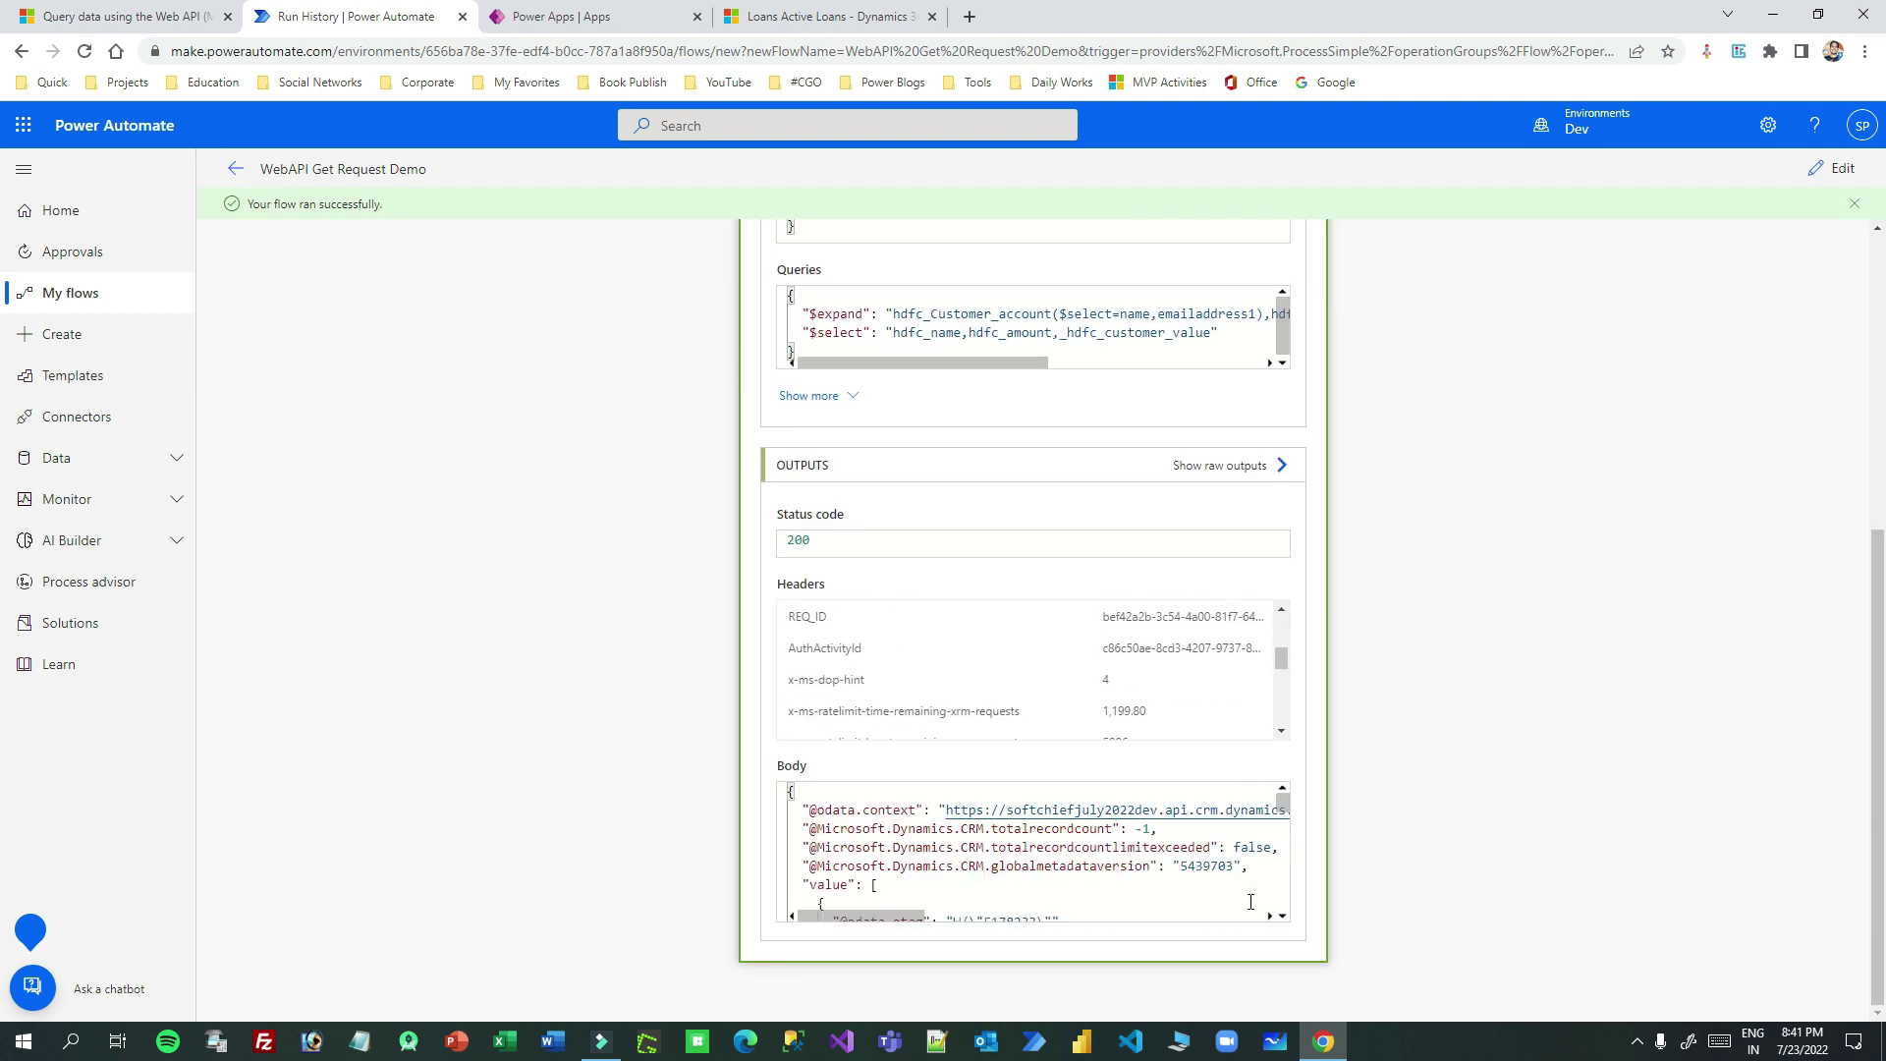
pyautogui.scroll(-2, 1251, 902)
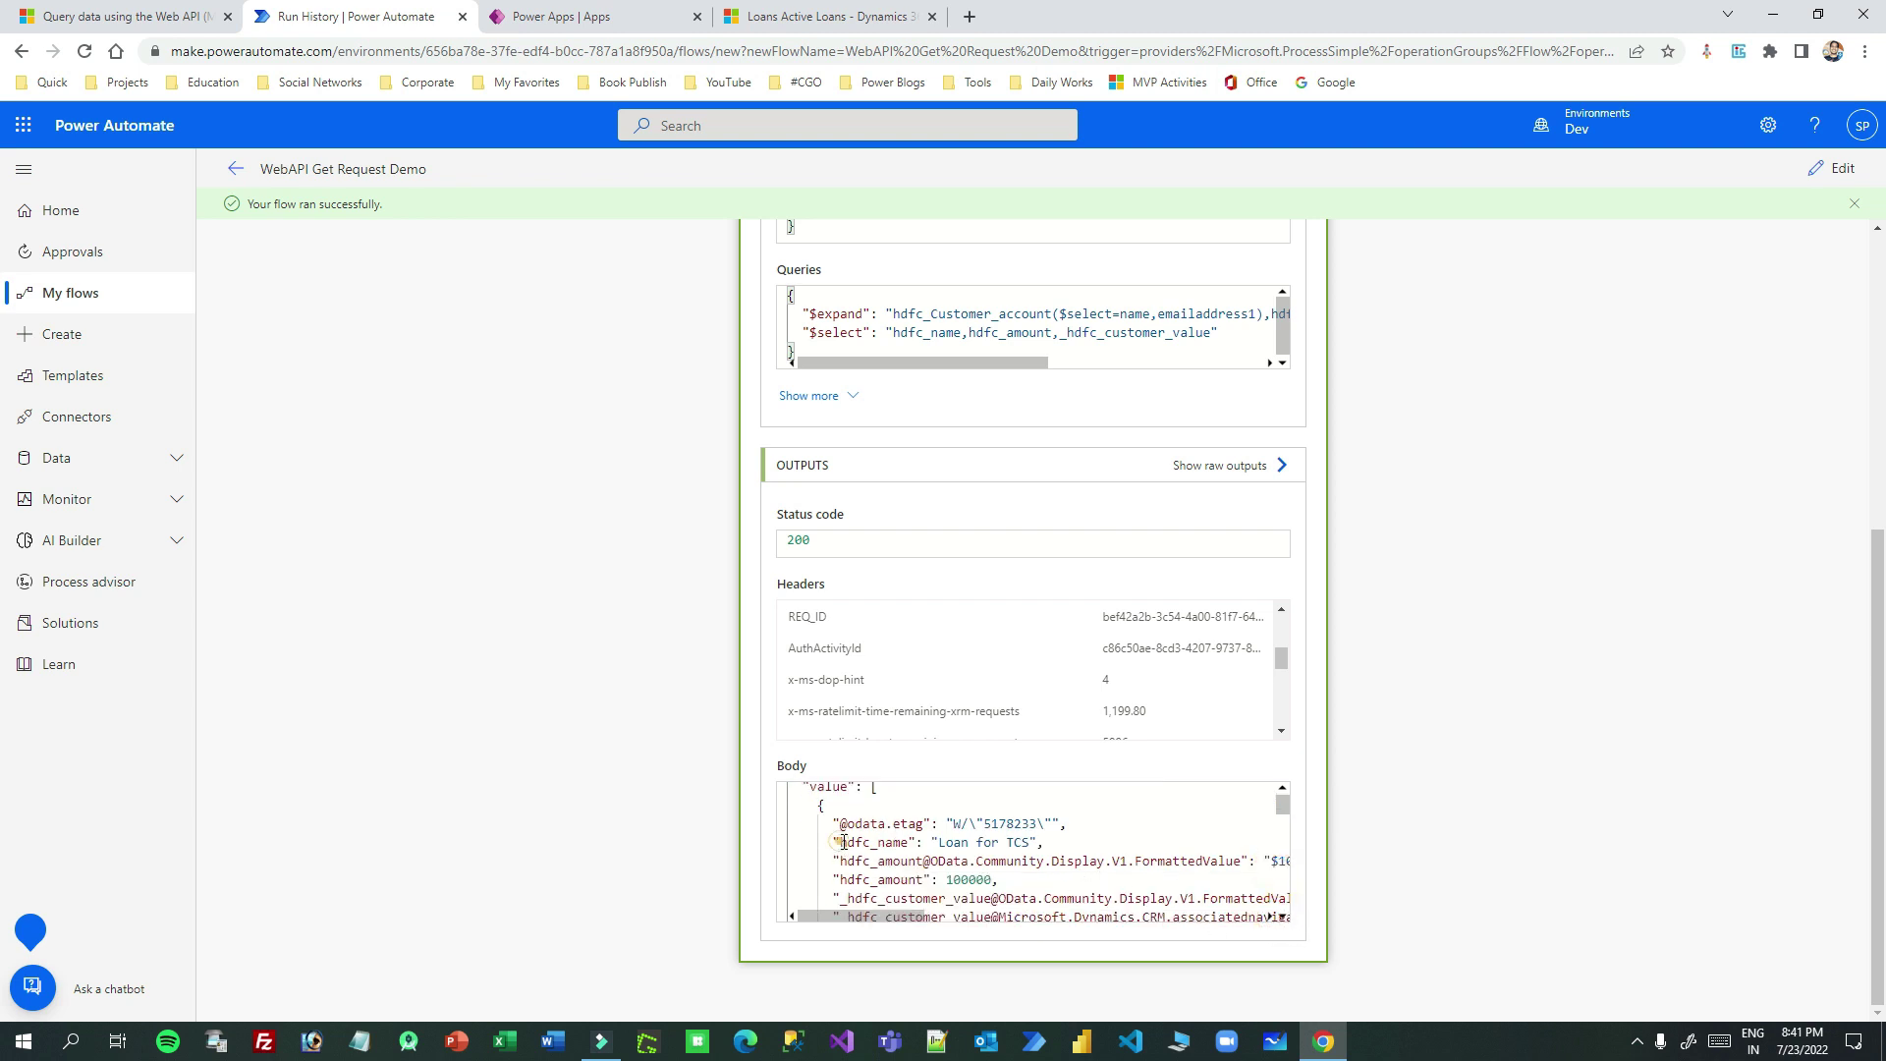
pyautogui.moveTo(839, 841); pyautogui.dragTo(1041, 842)
pyautogui.moveTo(826, 879); pyautogui.dragTo(1206, 862)
pyautogui.moveTo(880, 918); pyautogui.dragTo(929, 929)
pyautogui.moveTo(1098, 861); pyautogui.dragTo(1183, 860)
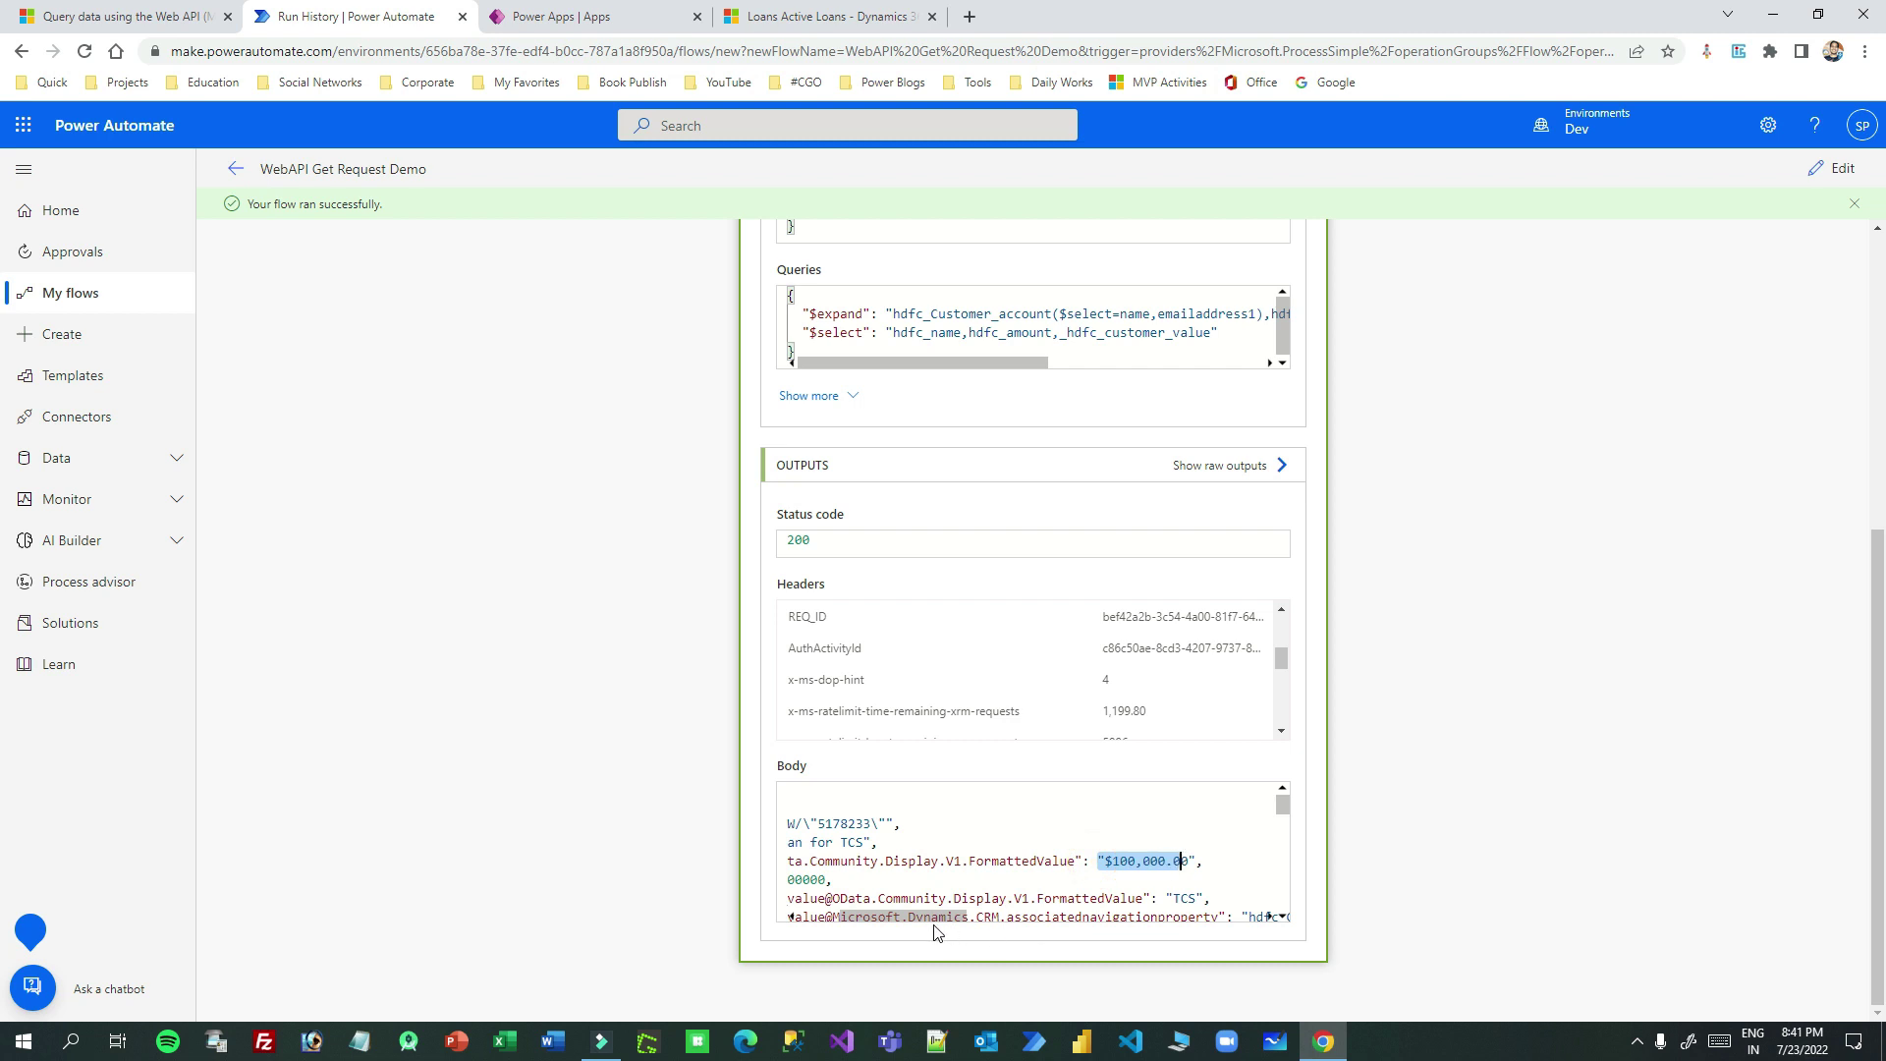
pyautogui.moveTo(943, 921); pyautogui.dragTo(889, 923)
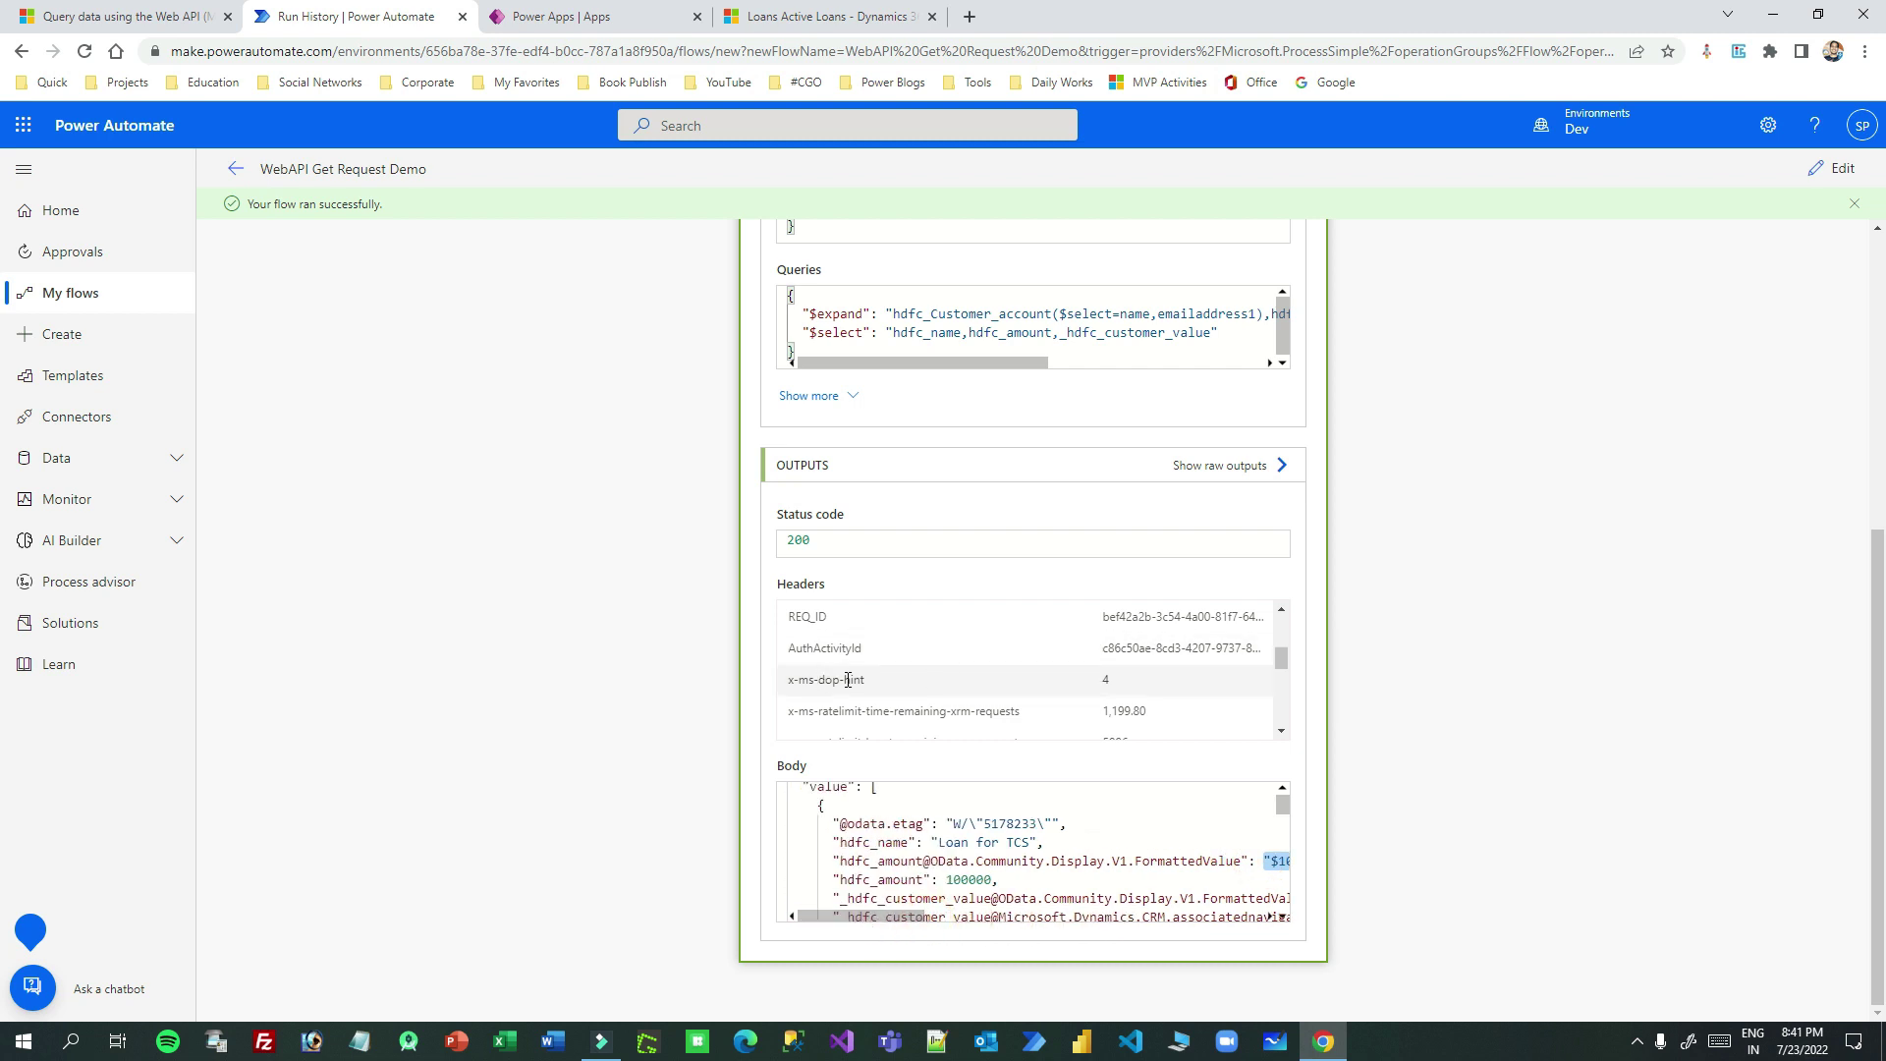
pyautogui.scroll(2, 982, 496)
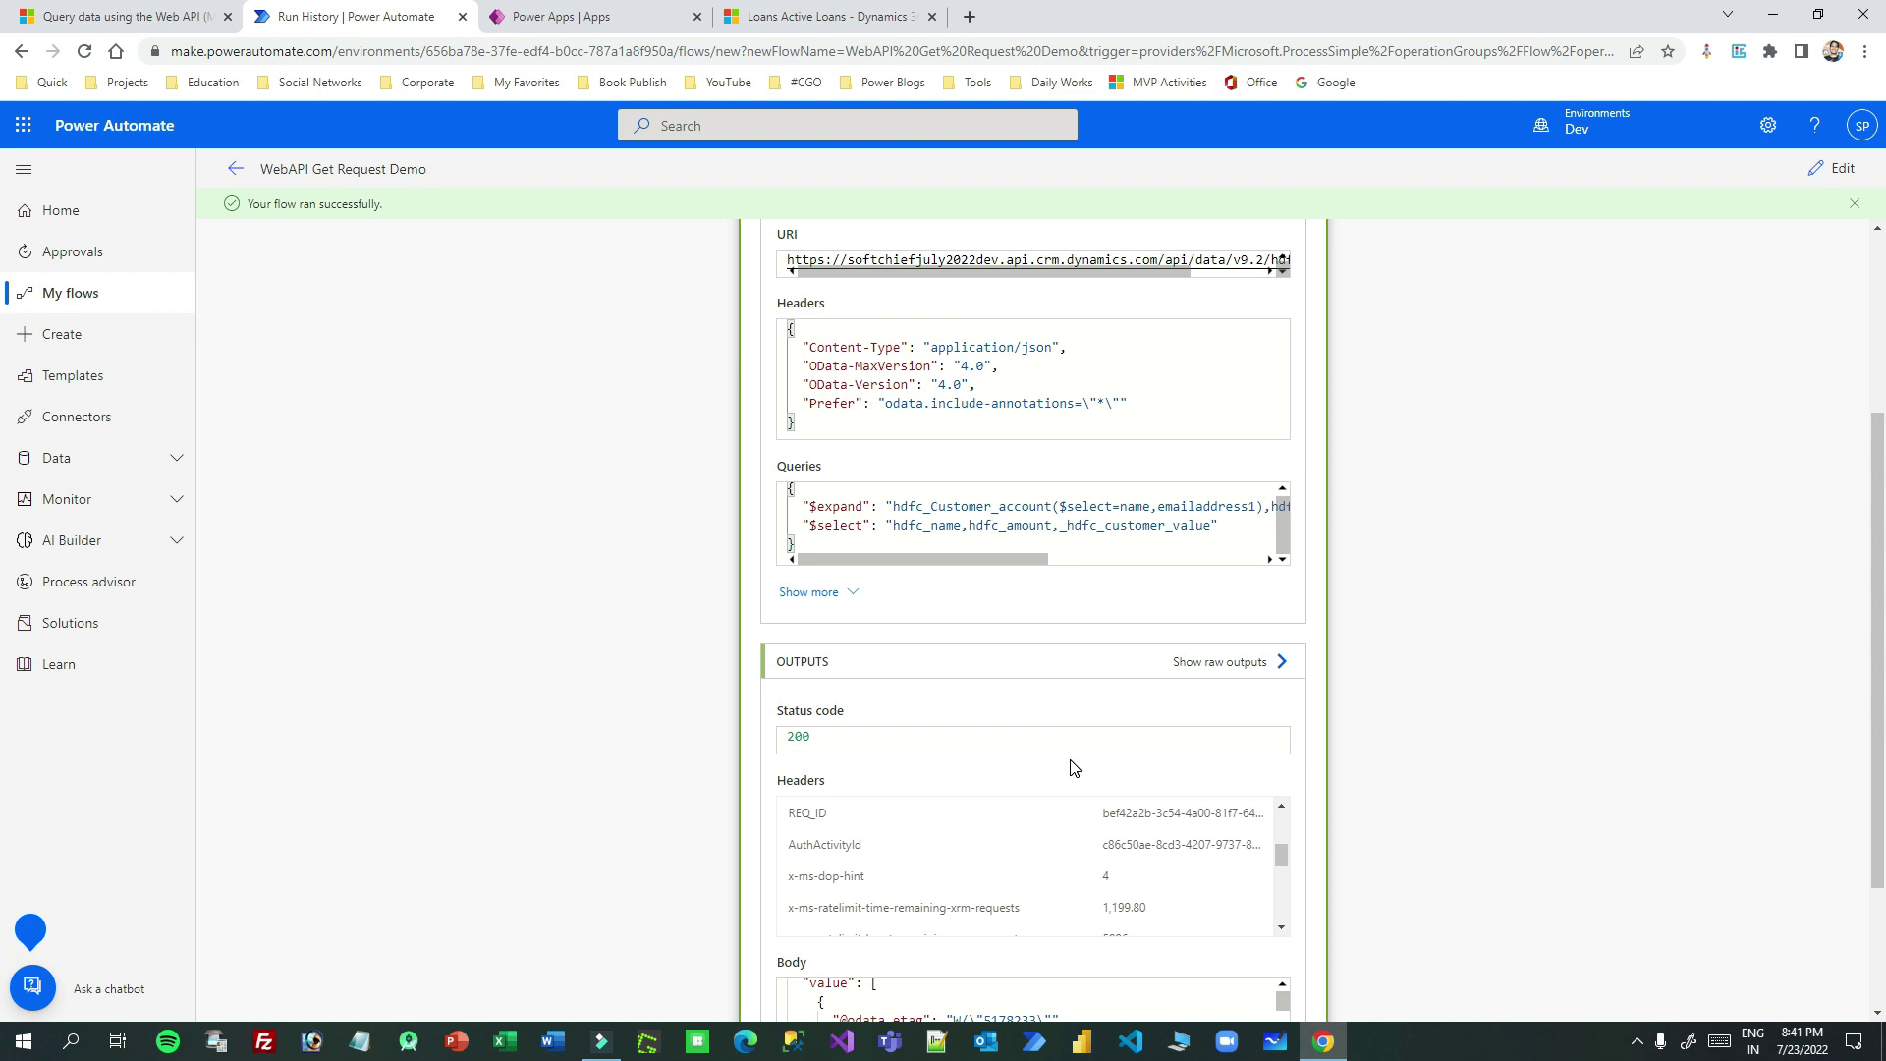
pyautogui.scroll(-2, 1075, 768)
pyautogui.moveTo(840, 870); pyautogui.dragTo(1274, 859)
pyautogui.moveTo(889, 917); pyautogui.dragTo(863, 916)
pyautogui.moveTo(1003, 879); pyautogui.dragTo(849, 878)
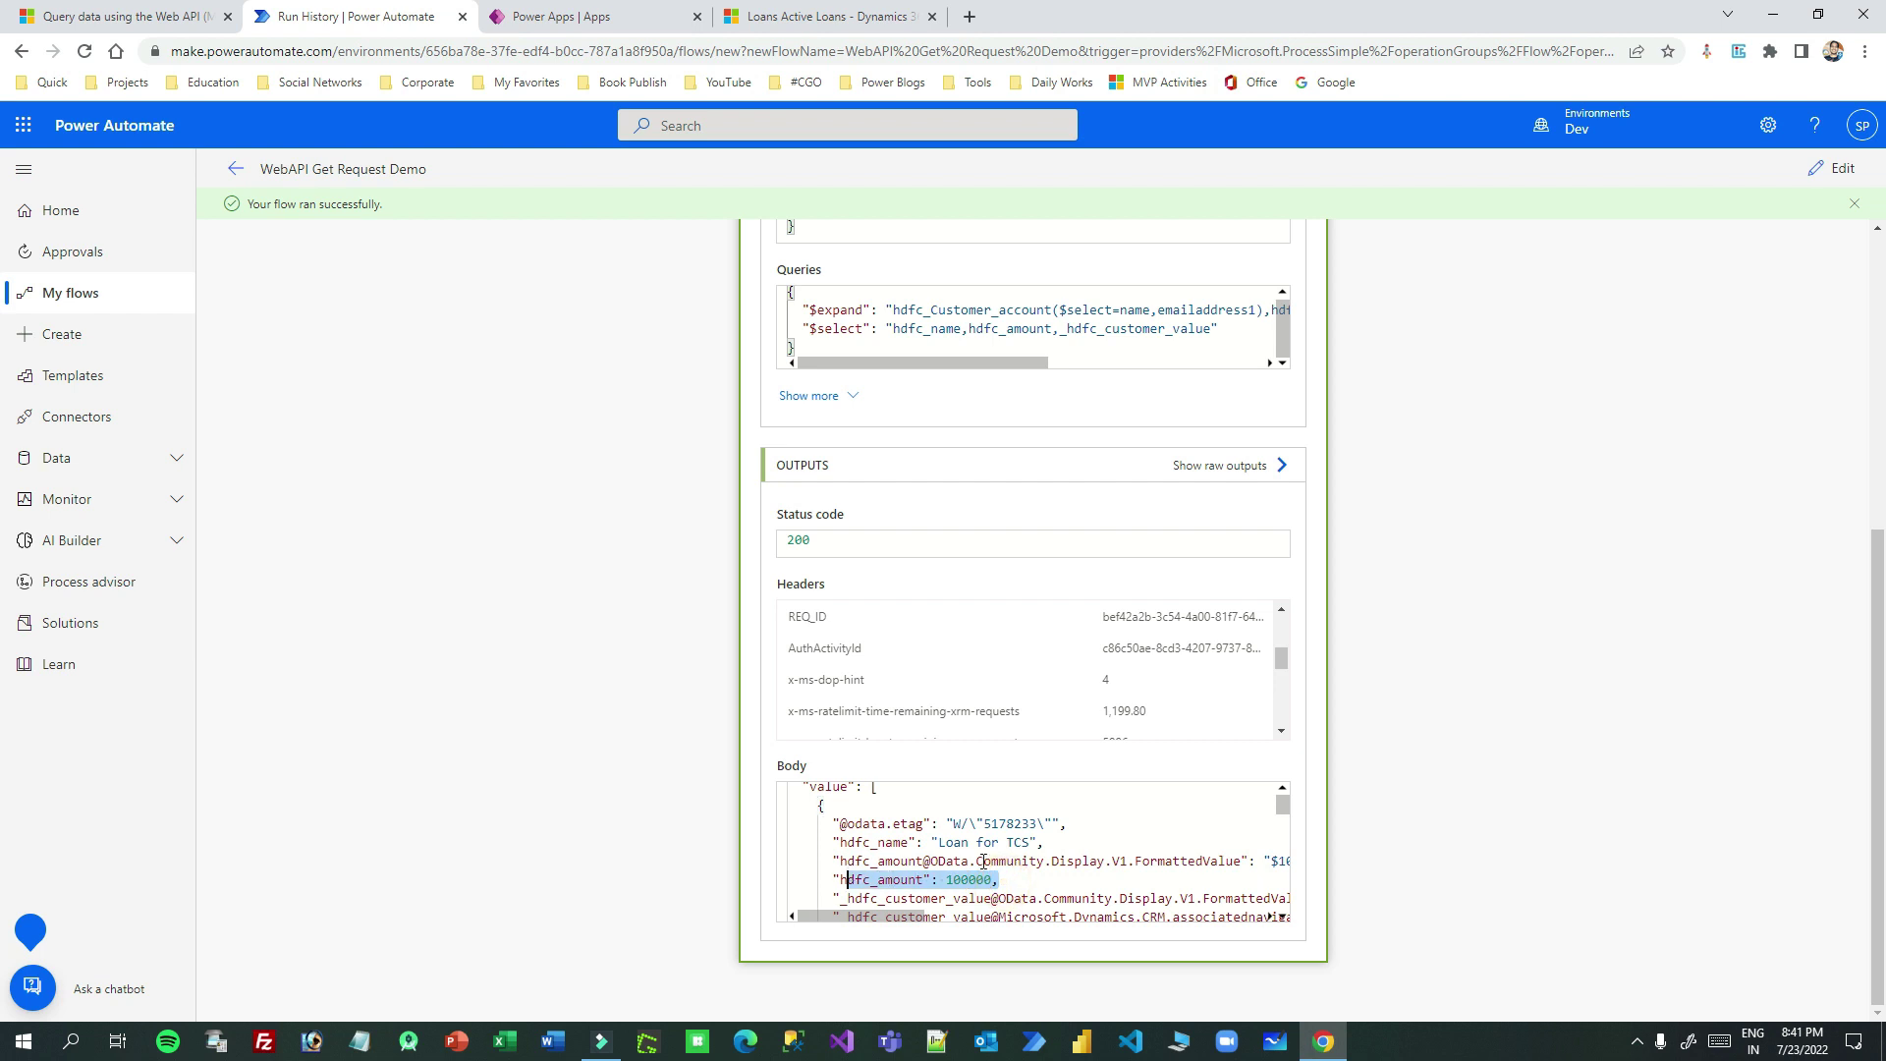
# Examine the first loan's _hdfc_customer_value and its formatted value, associated navigation property and lookup logical name annotations
pyautogui.scroll(-3, 1068, 831)
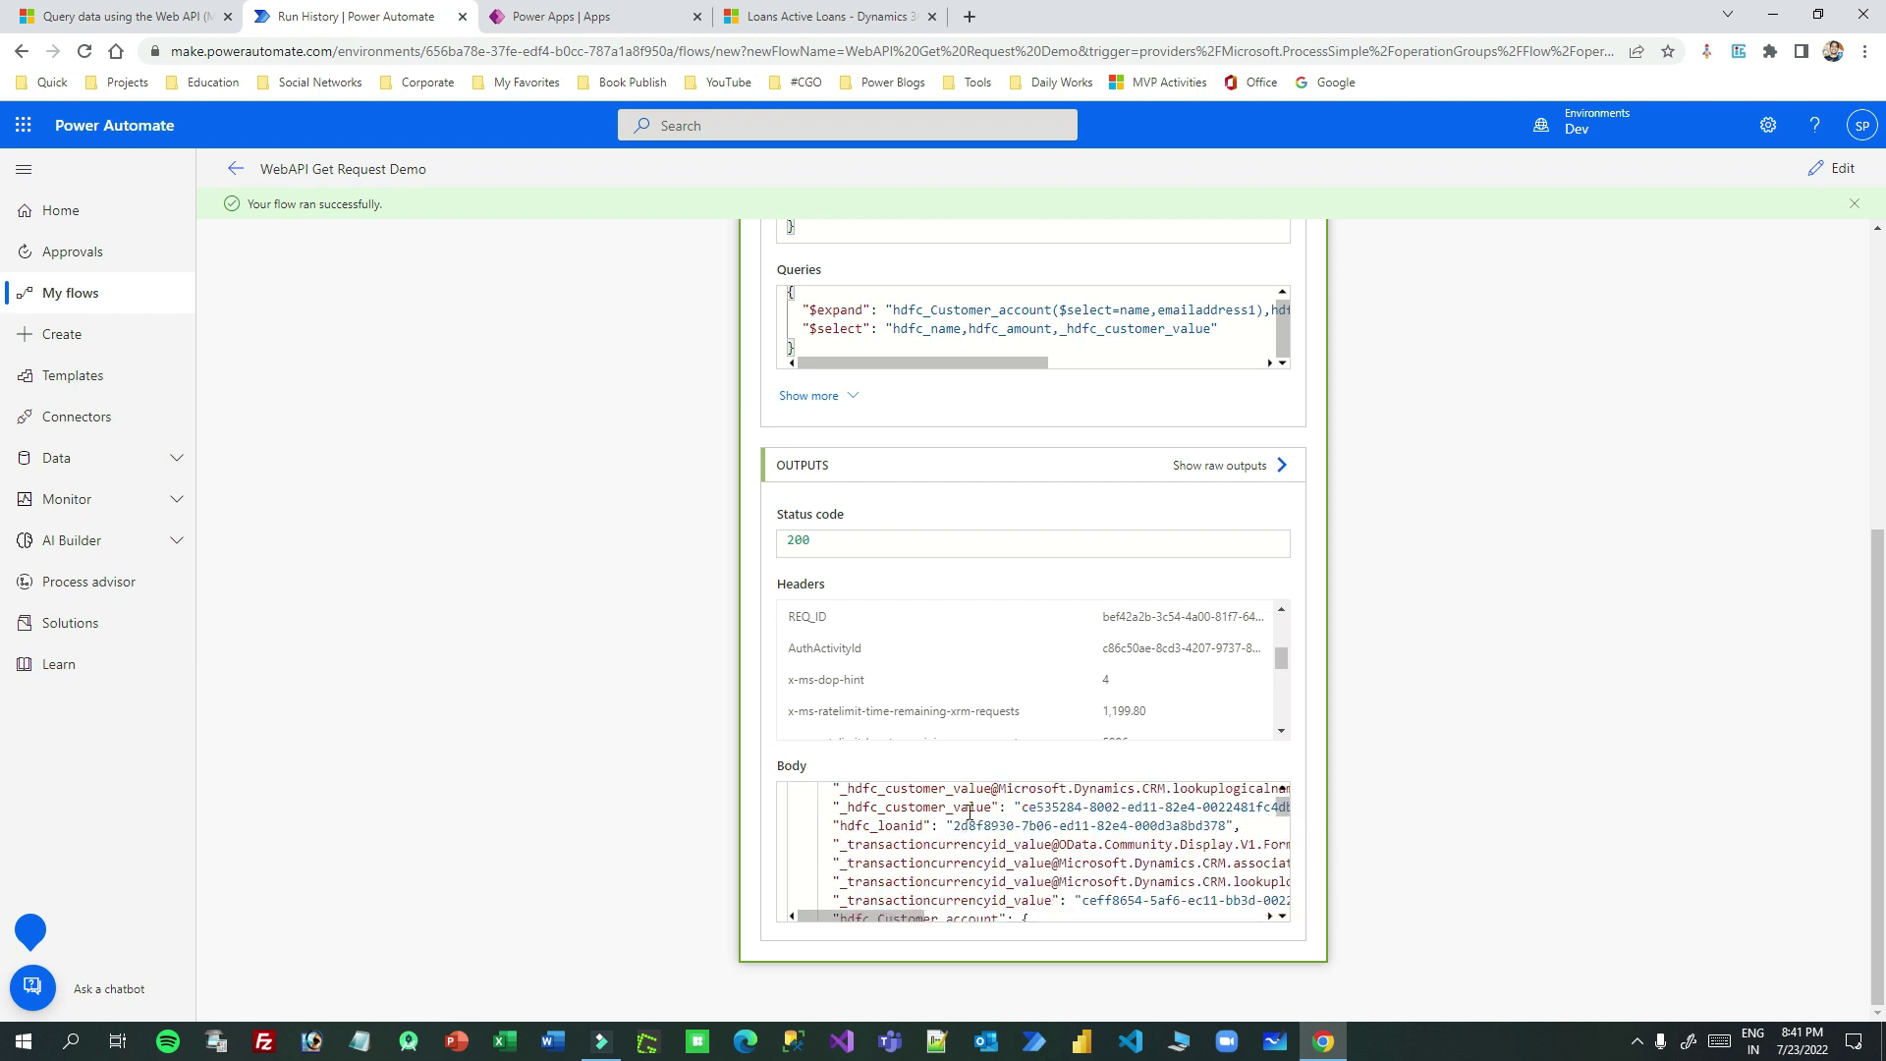
pyautogui.scroll(1, 969, 813)
pyautogui.moveTo(872, 800); pyautogui.dragTo(984, 800)
pyautogui.scroll(1, 1001, 836)
pyautogui.moveTo(842, 851); pyautogui.dragTo(1014, 851)
pyautogui.scroll(-1, 1018, 851)
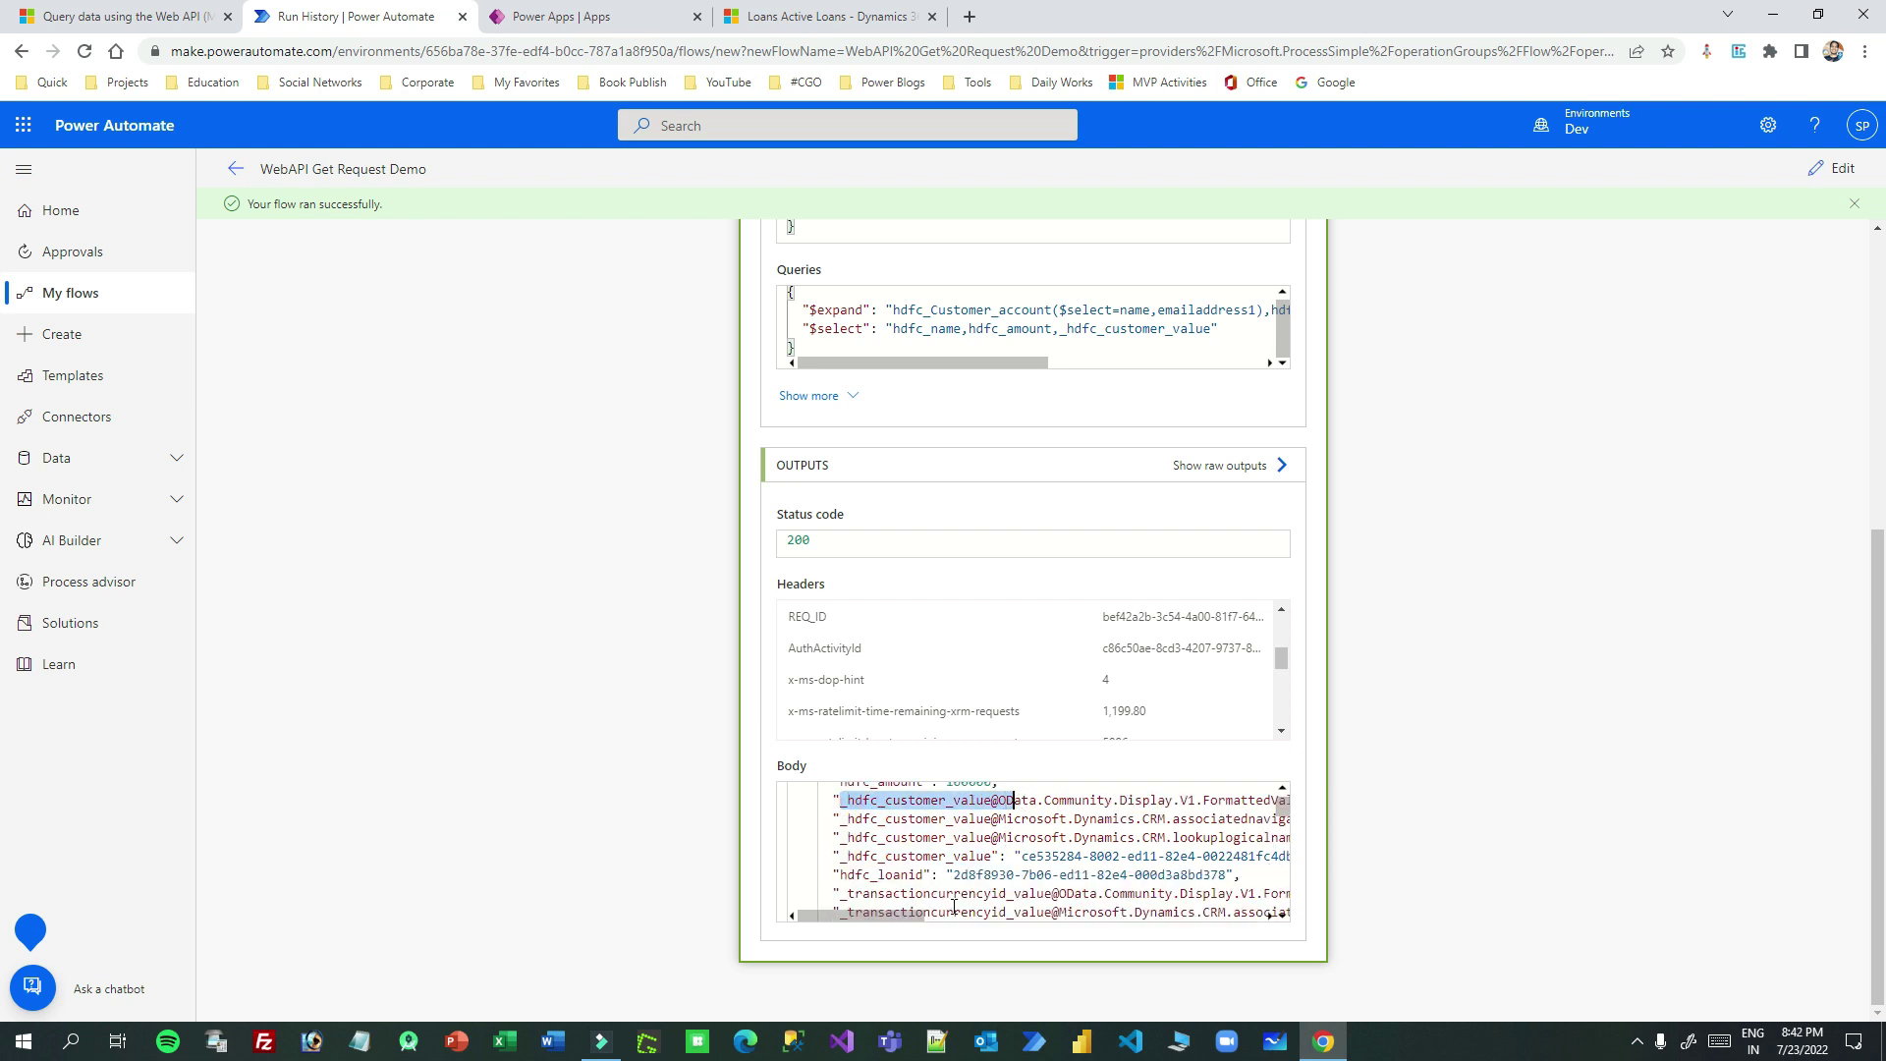
pyautogui.moveTo(913, 915); pyautogui.dragTo(1008, 914)
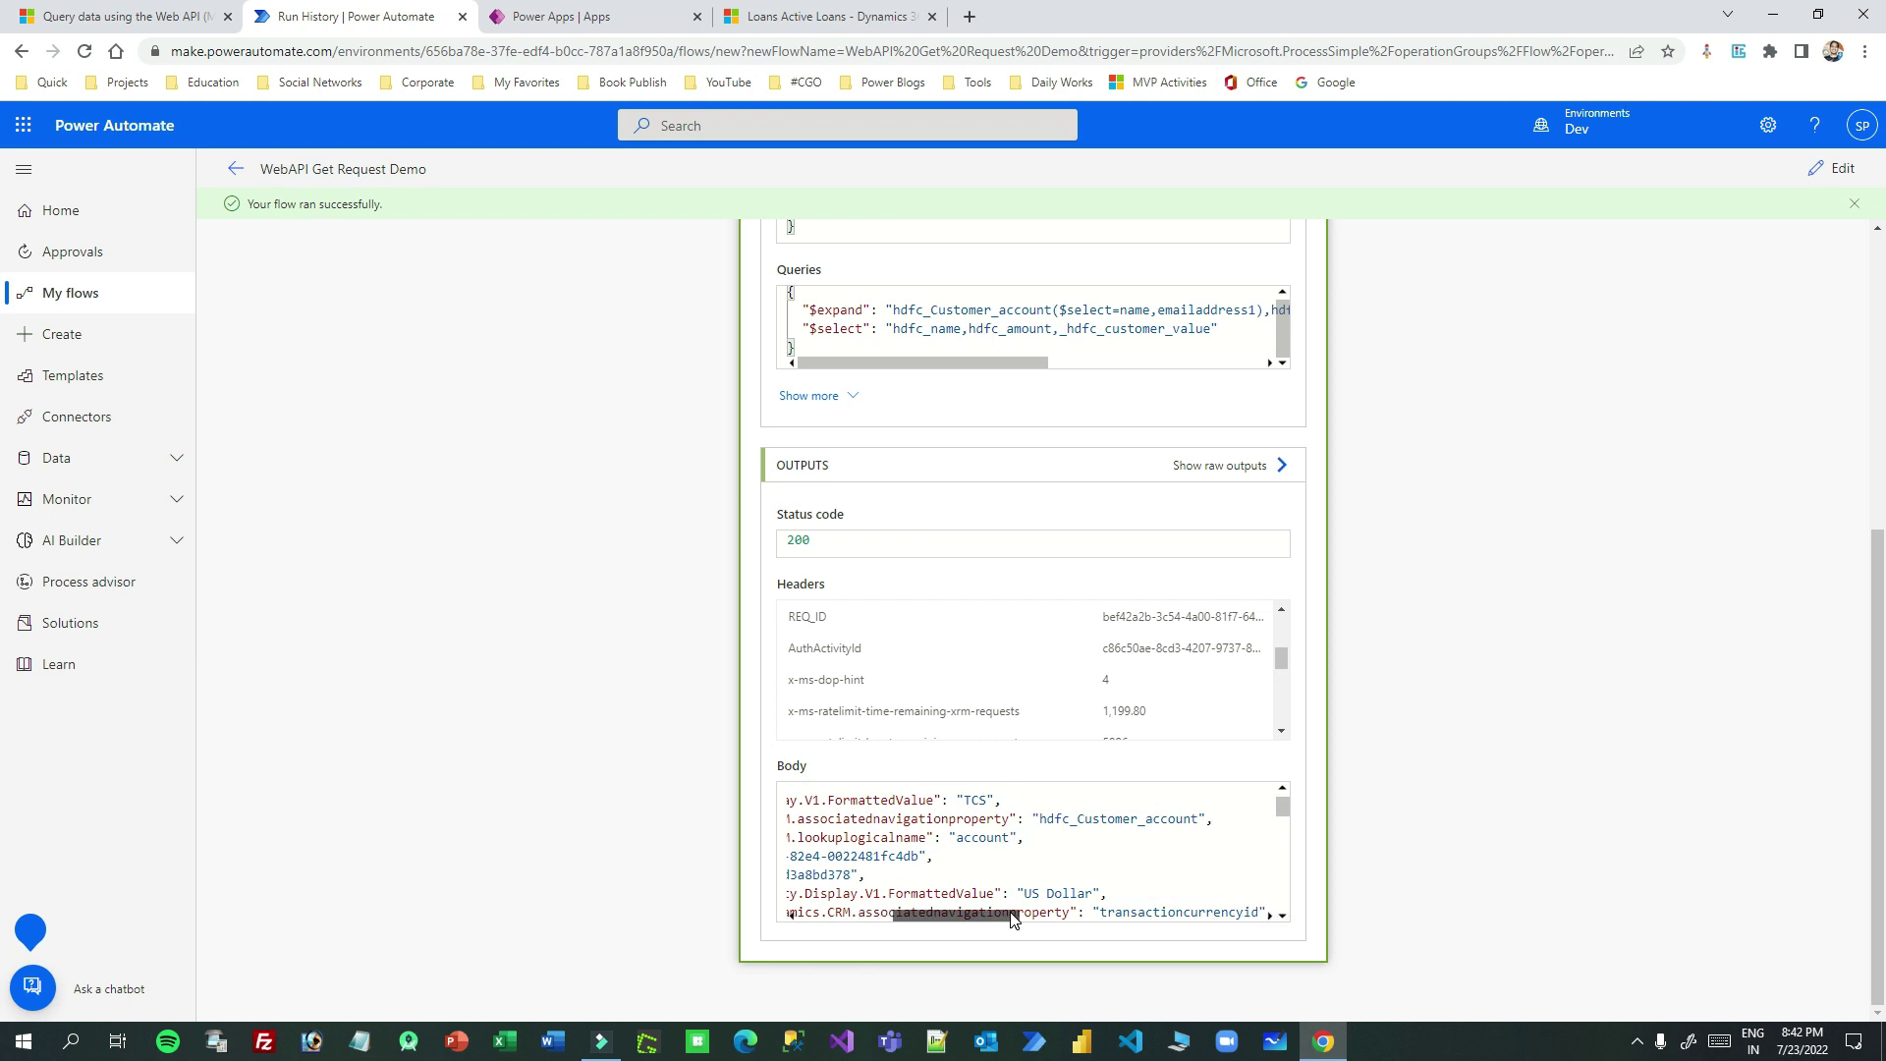
pyautogui.doubleClick(976, 837)
pyautogui.moveTo(1030, 818); pyautogui.dragTo(1197, 818)
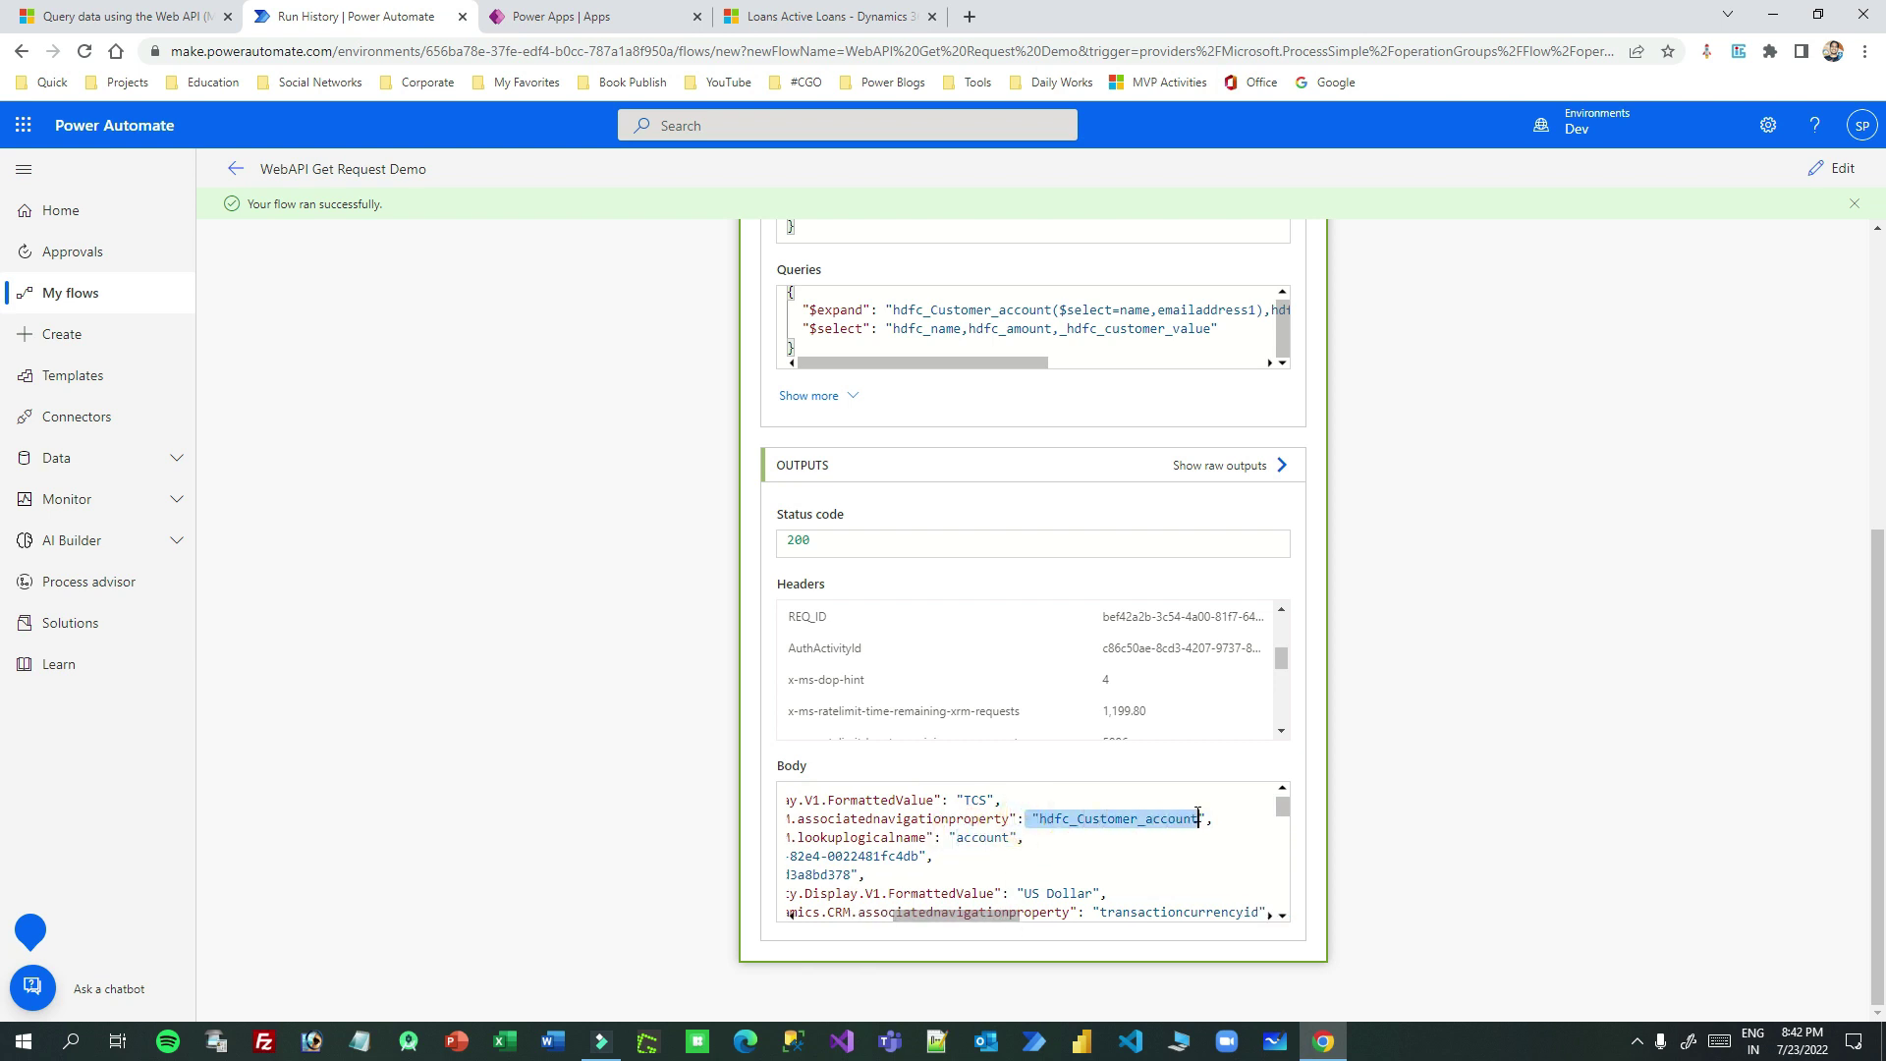
pyautogui.doubleClick(972, 799)
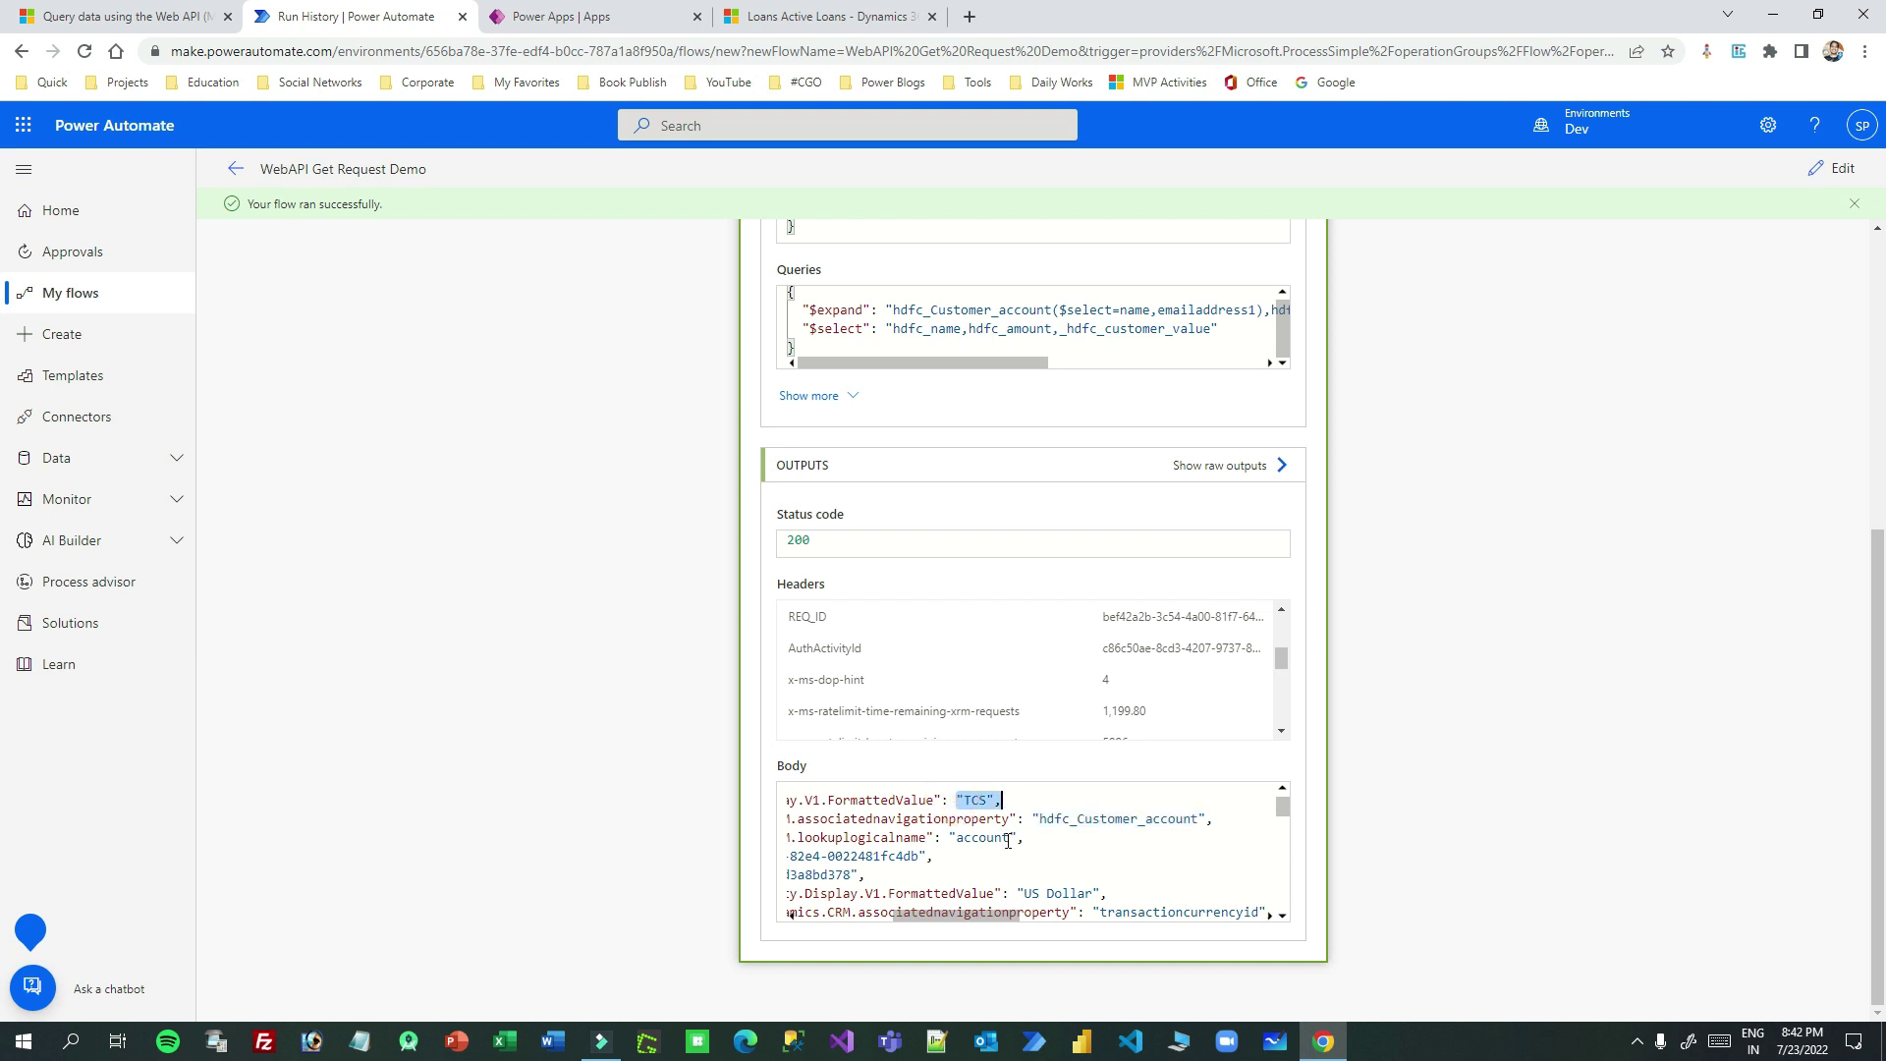
pyautogui.moveTo(987, 914); pyautogui.dragTo(1115, 857)
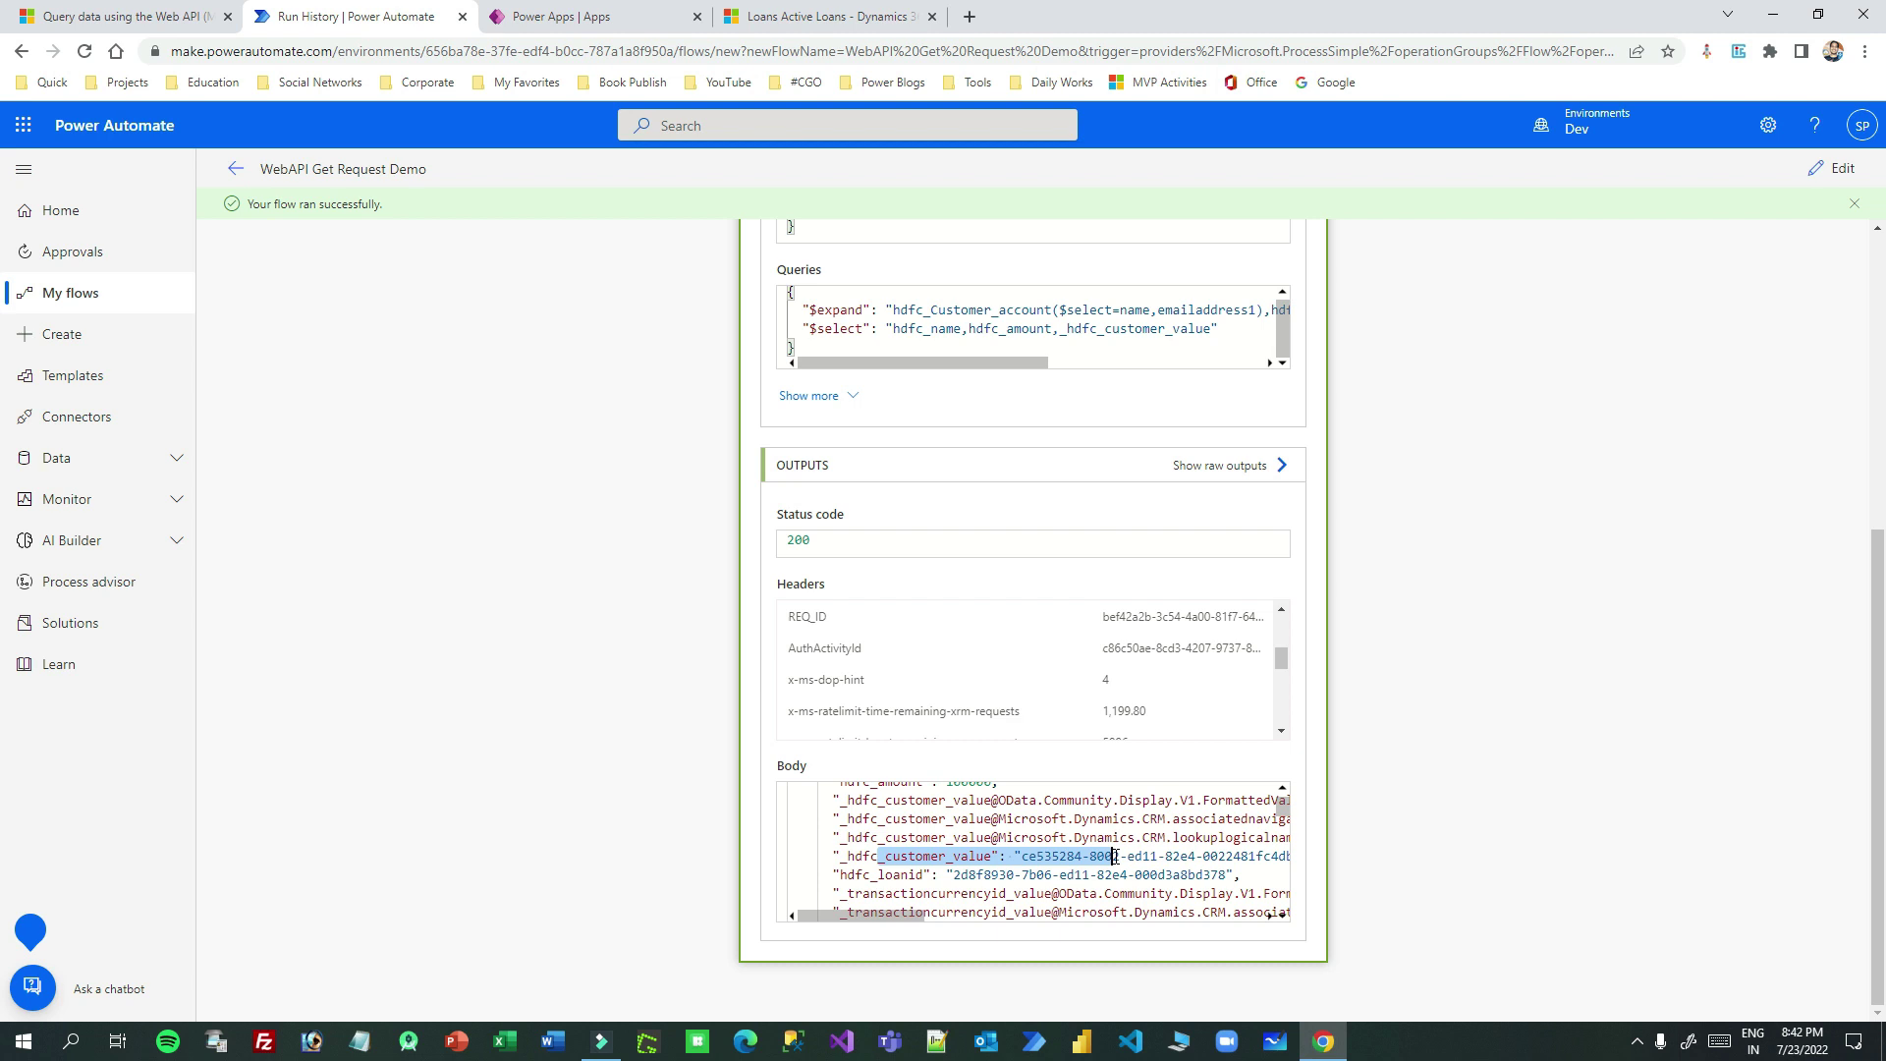
# Examine the first loan's hdfc_loanid and the name, email address and account ID inside the expanded hdfc_Customer_account
pyautogui.scroll(-1, 1115, 857)
pyautogui.moveTo(893, 825); pyautogui.dragTo(1178, 825)
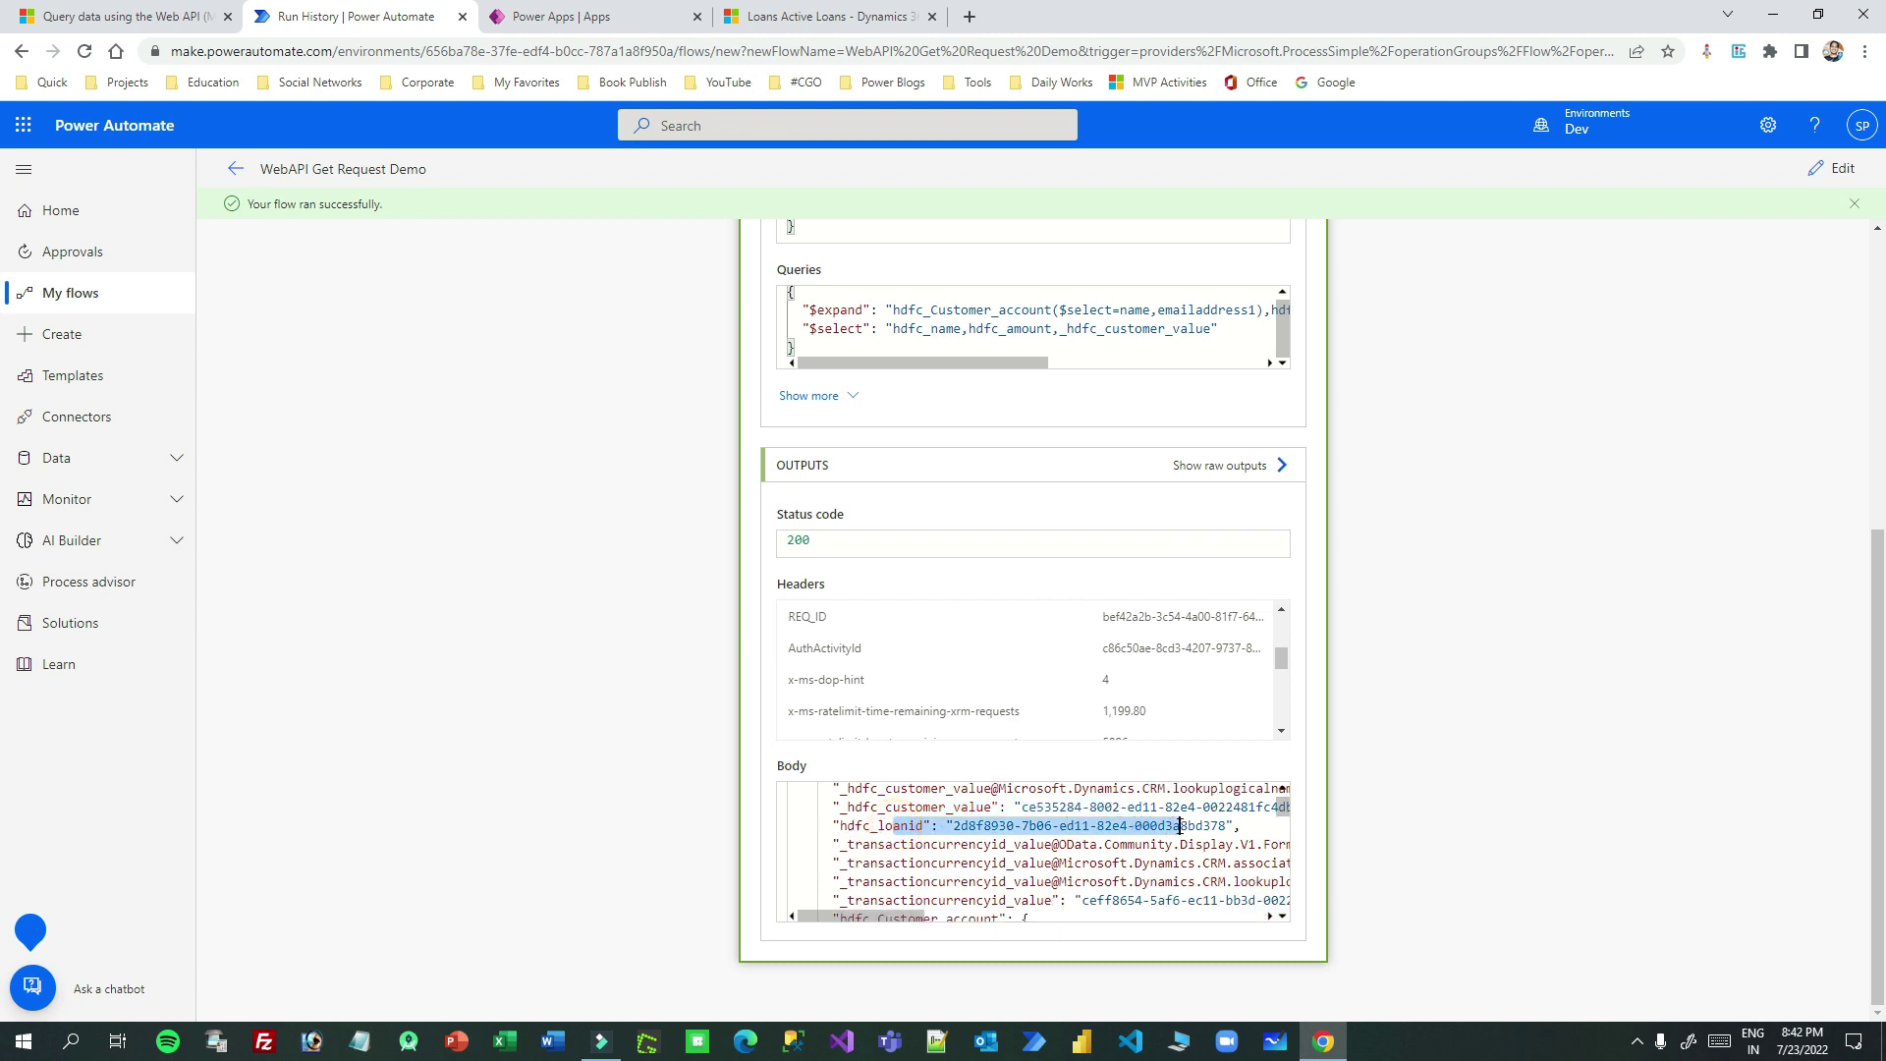
pyautogui.scroll(-2, 1179, 825)
pyautogui.moveTo(832, 823); pyautogui.dragTo(856, 895)
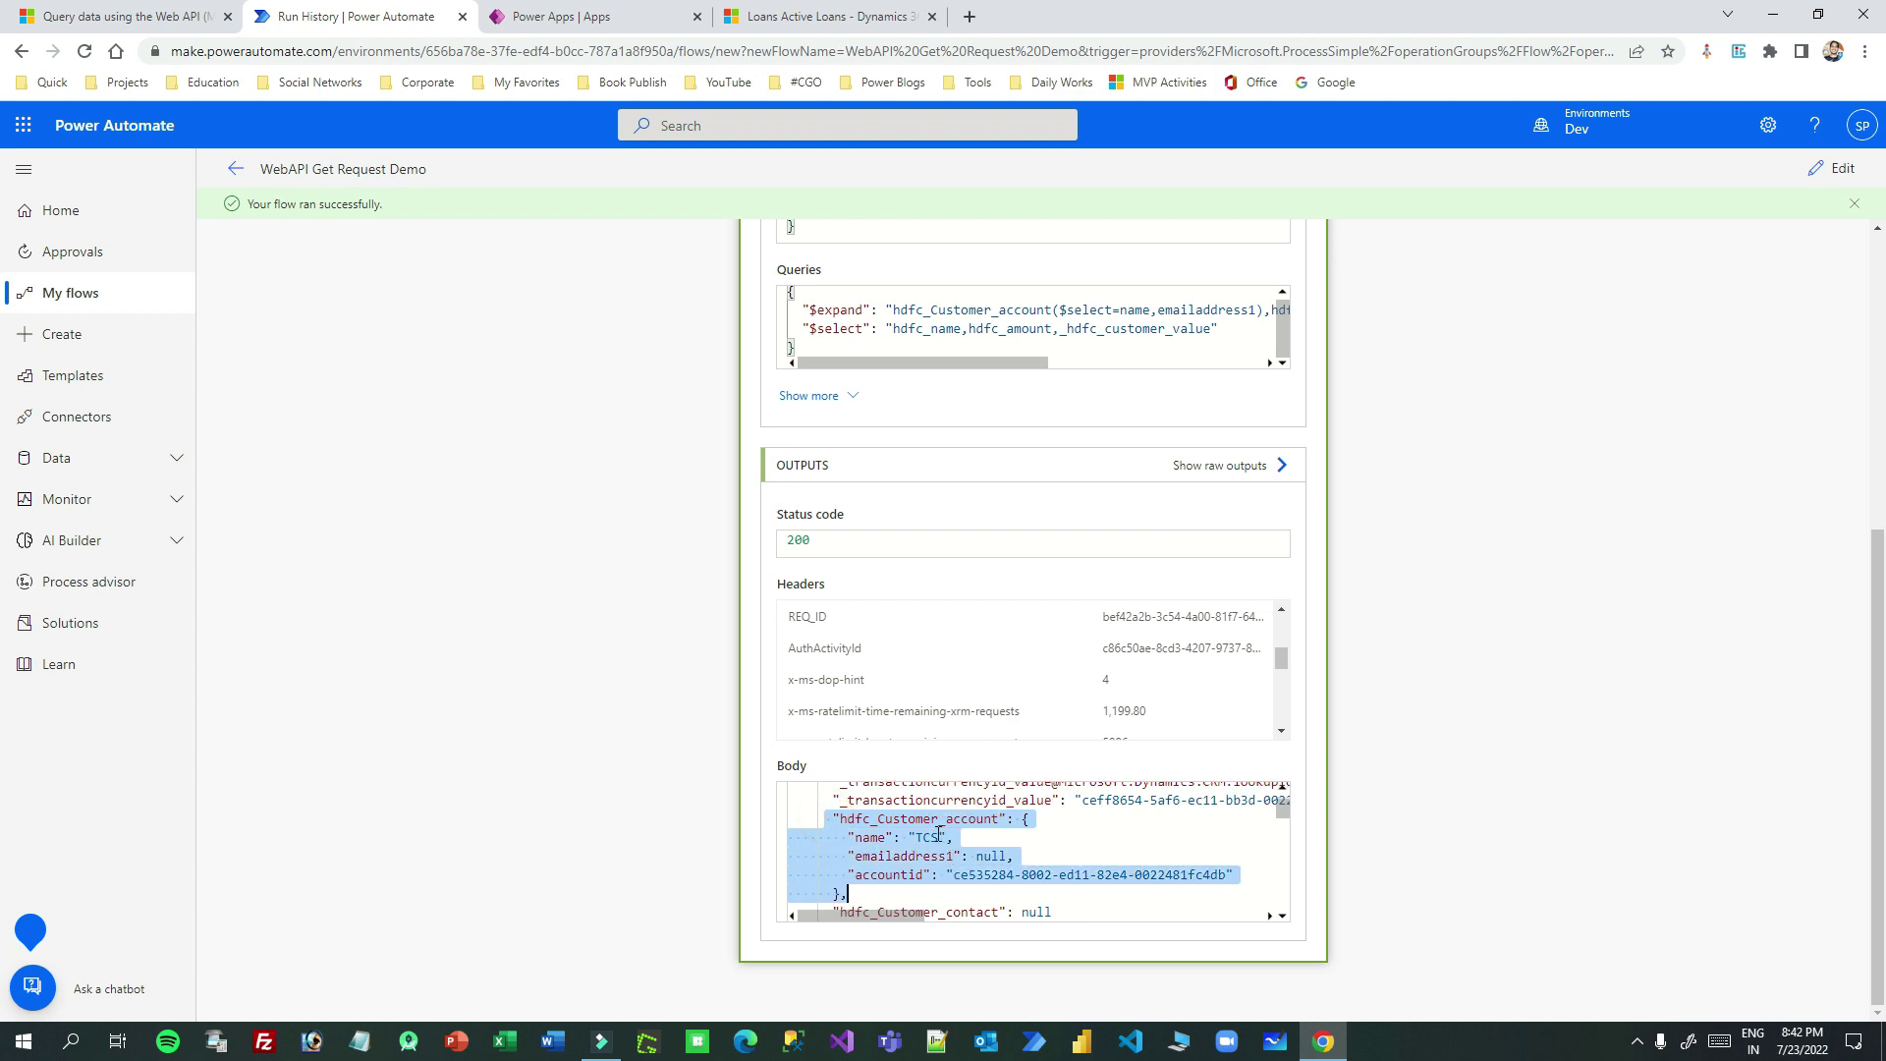
pyautogui.moveTo(833, 837); pyautogui.dragTo(1226, 877)
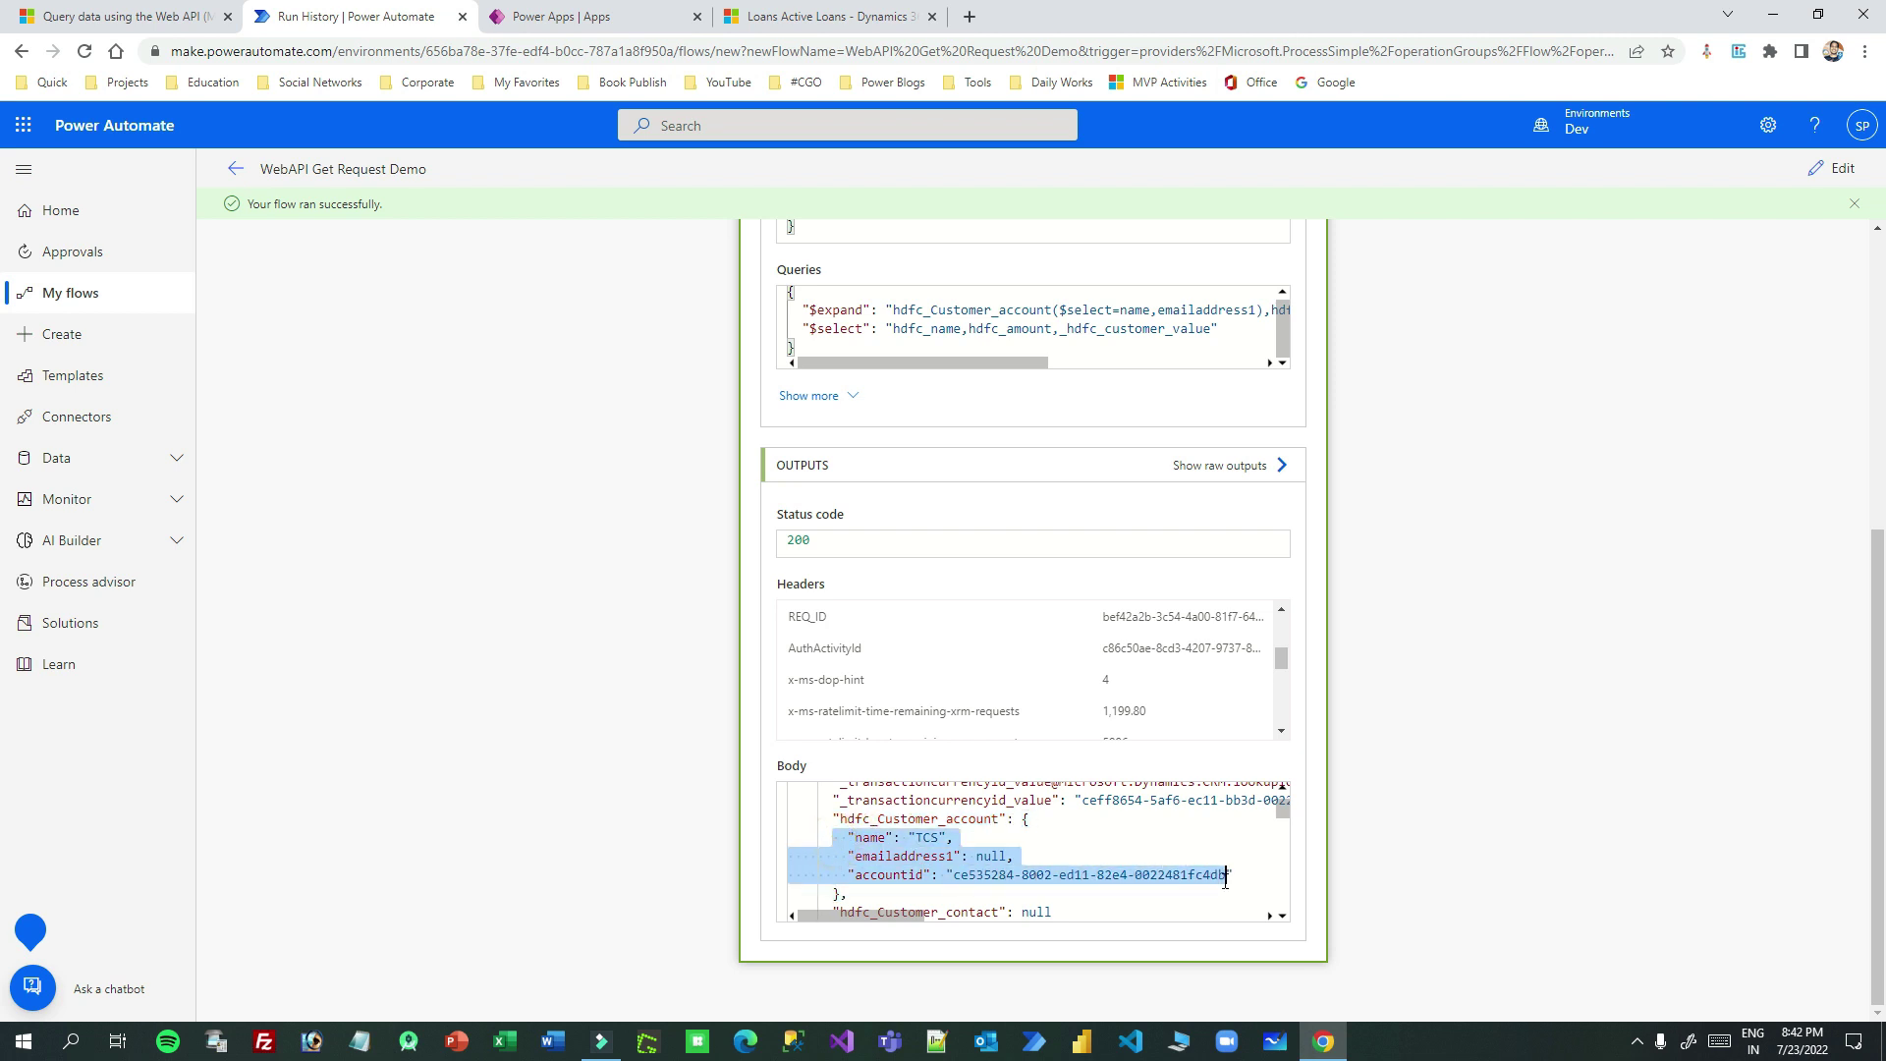
# Return to editing the flow and review the HTTP action's $expand query
pyautogui.click(1832, 168)
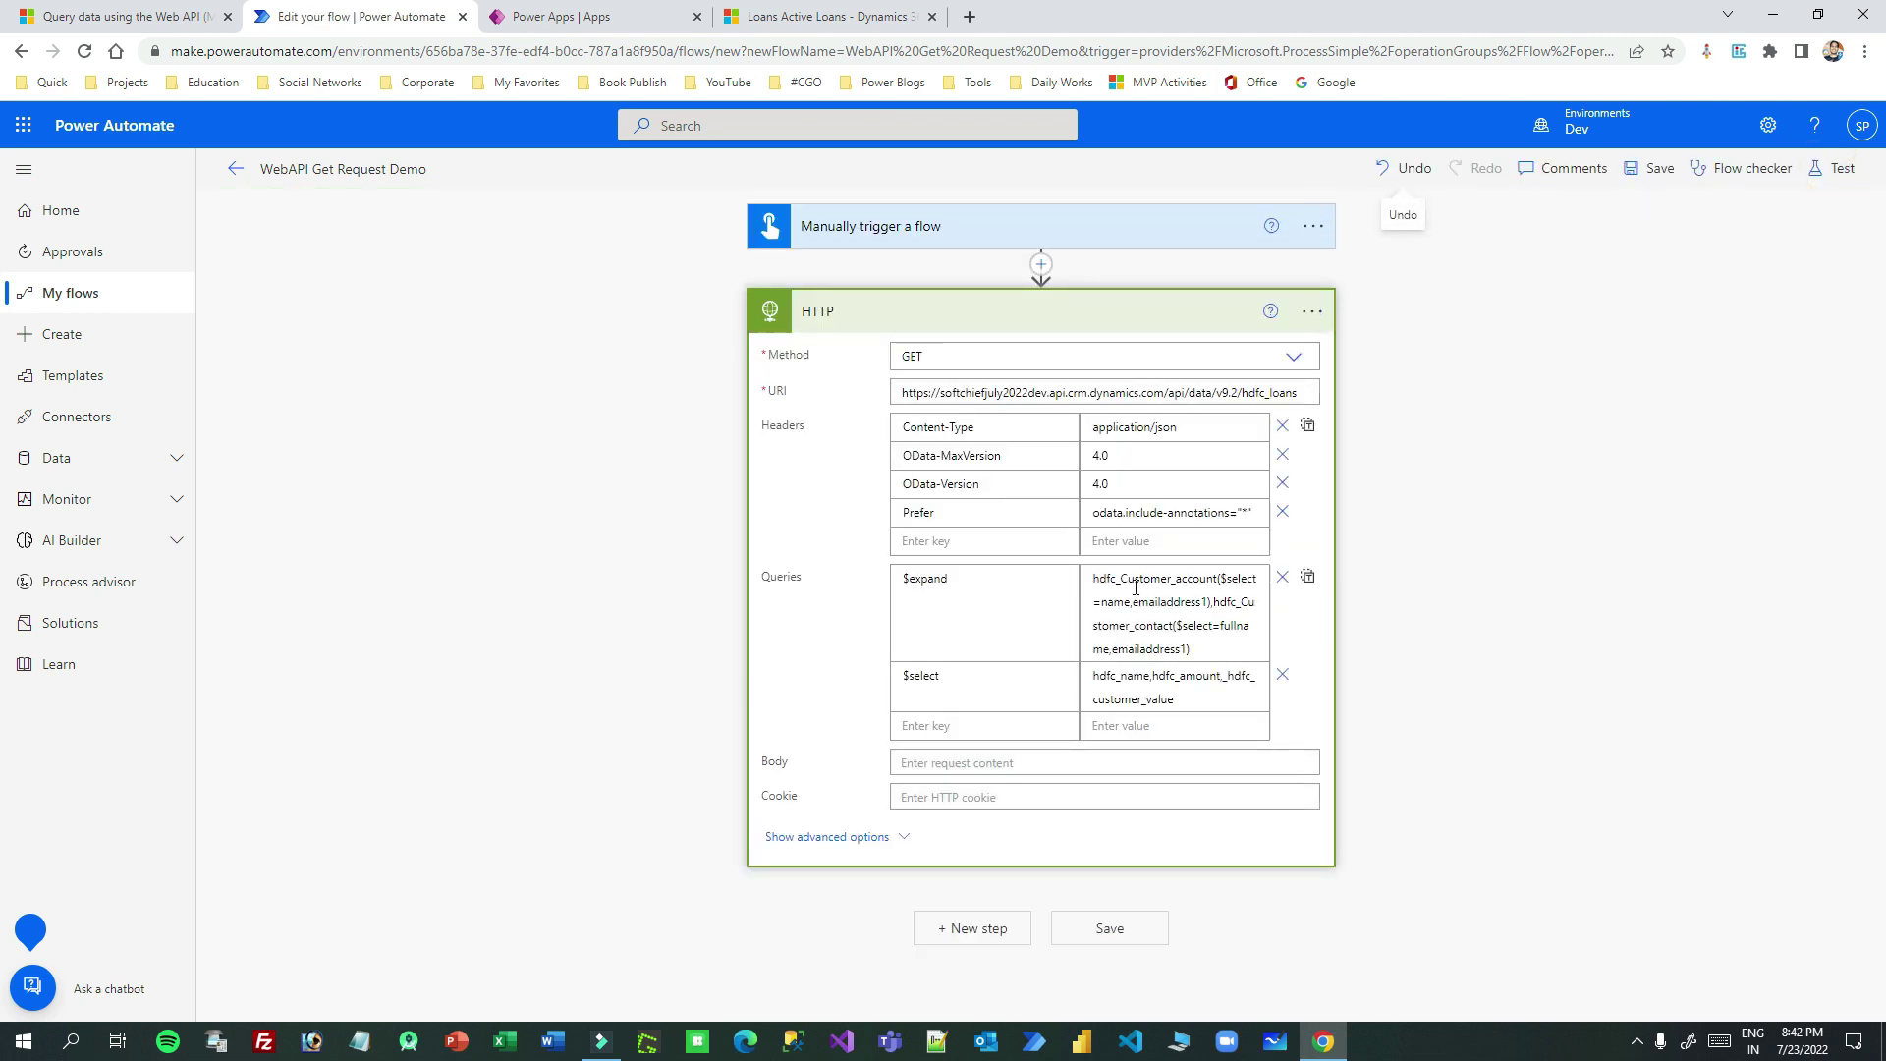
pyautogui.doubleClick(928, 581)
pyautogui.click(1410, 546)
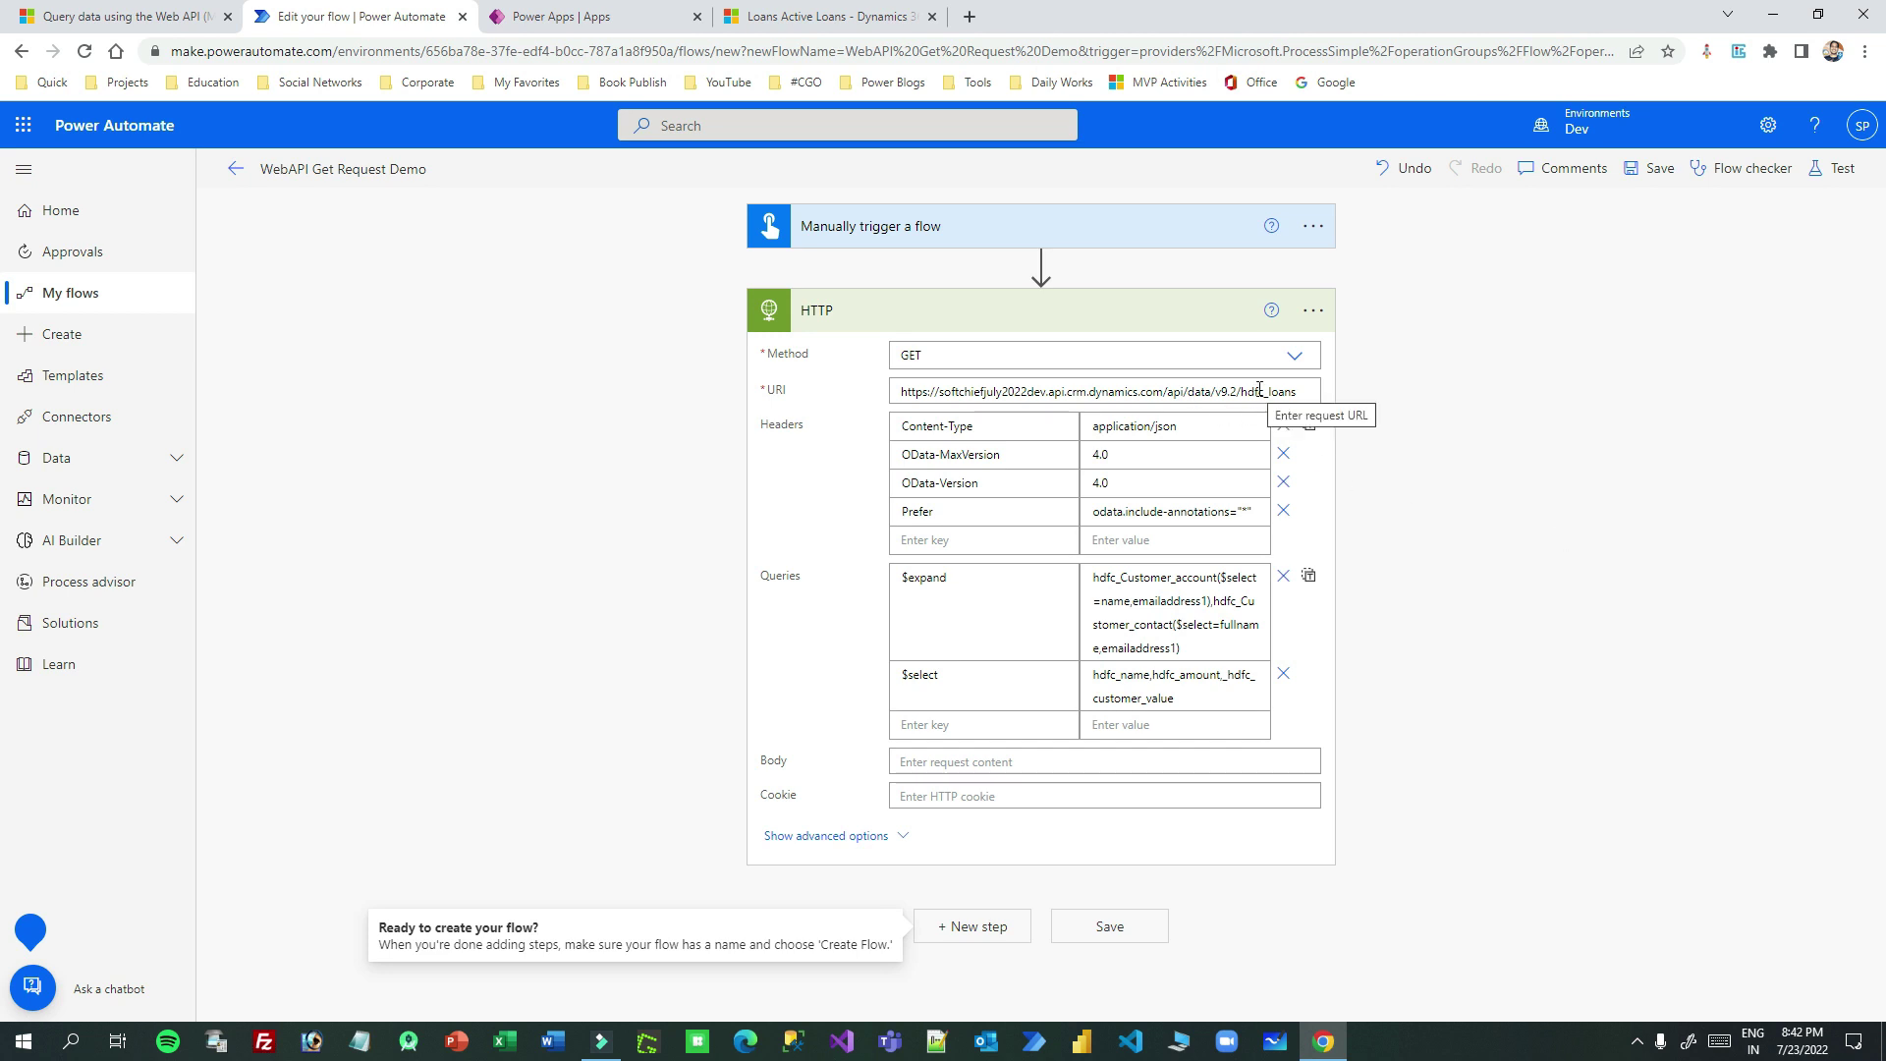
# Reveal the HTTP action's advanced options, review its Active Directory OAuth authentication and credential fields, and hide them again
pyautogui.click(889, 835)
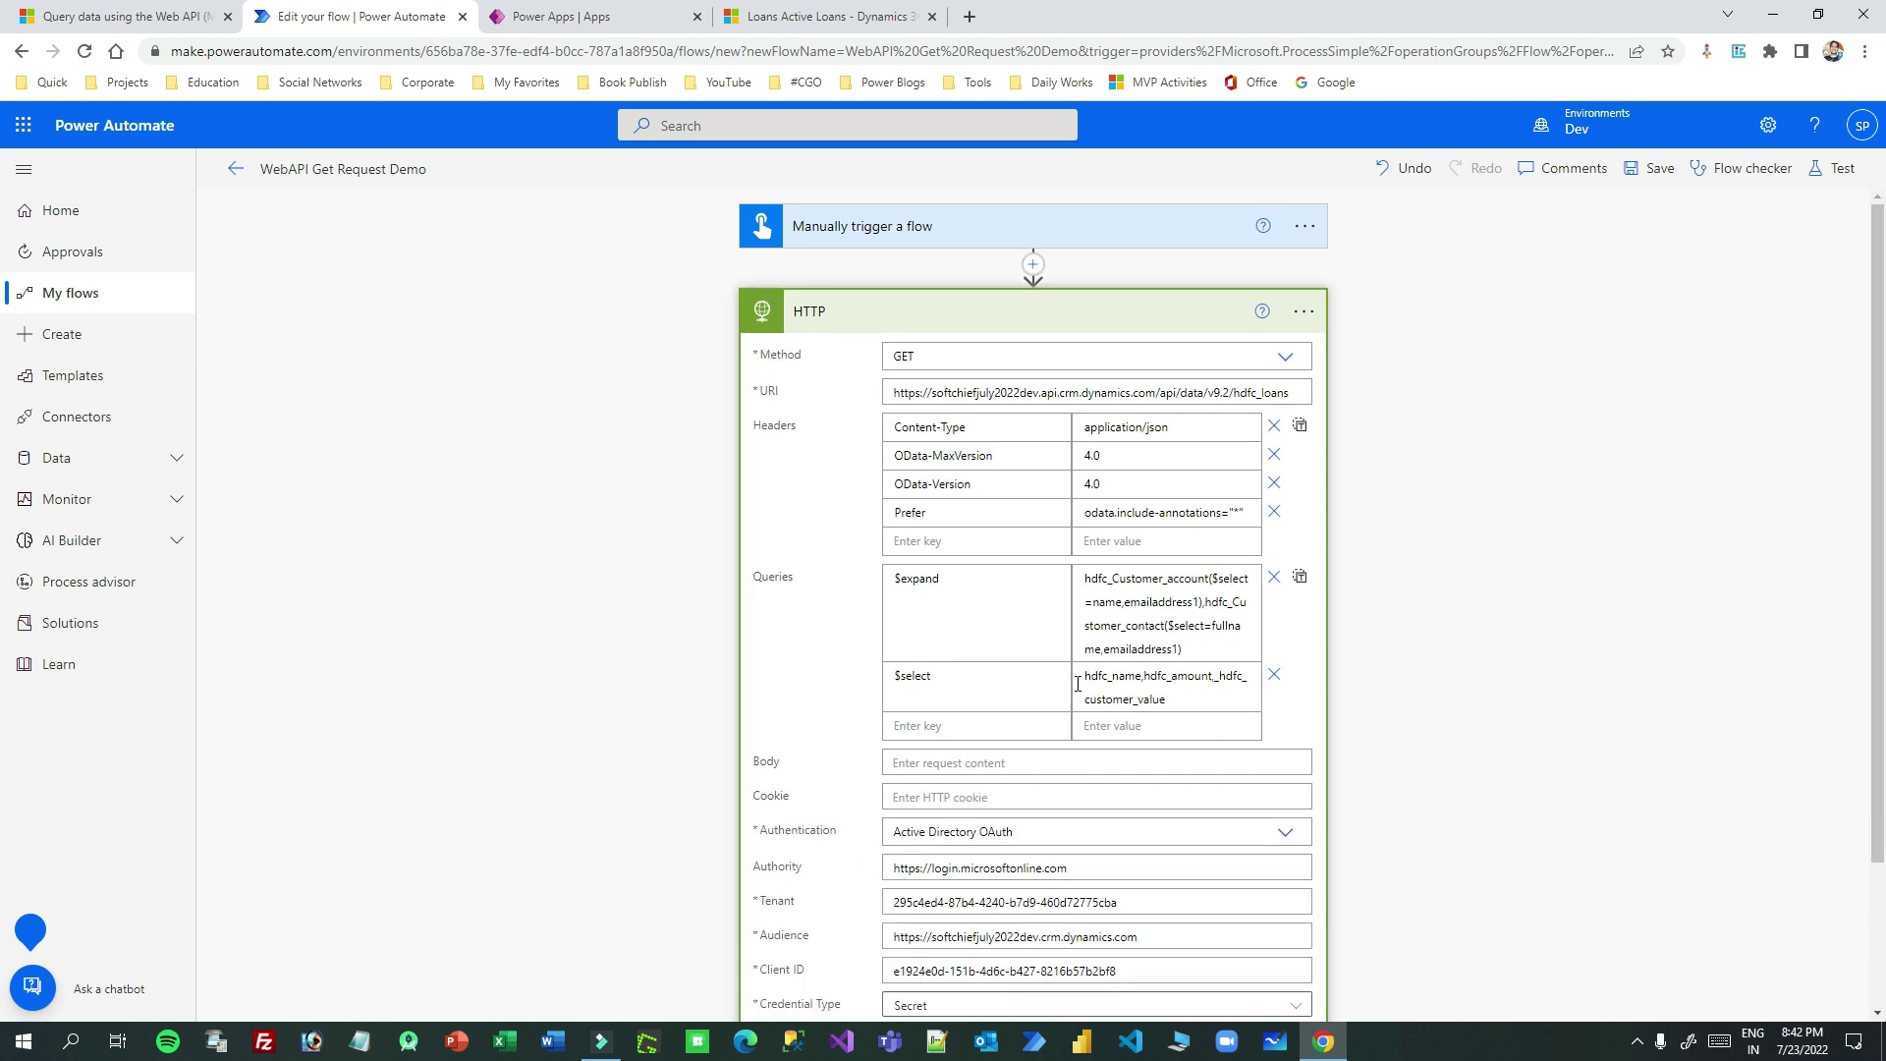
pyautogui.scroll(-2, 1022, 668)
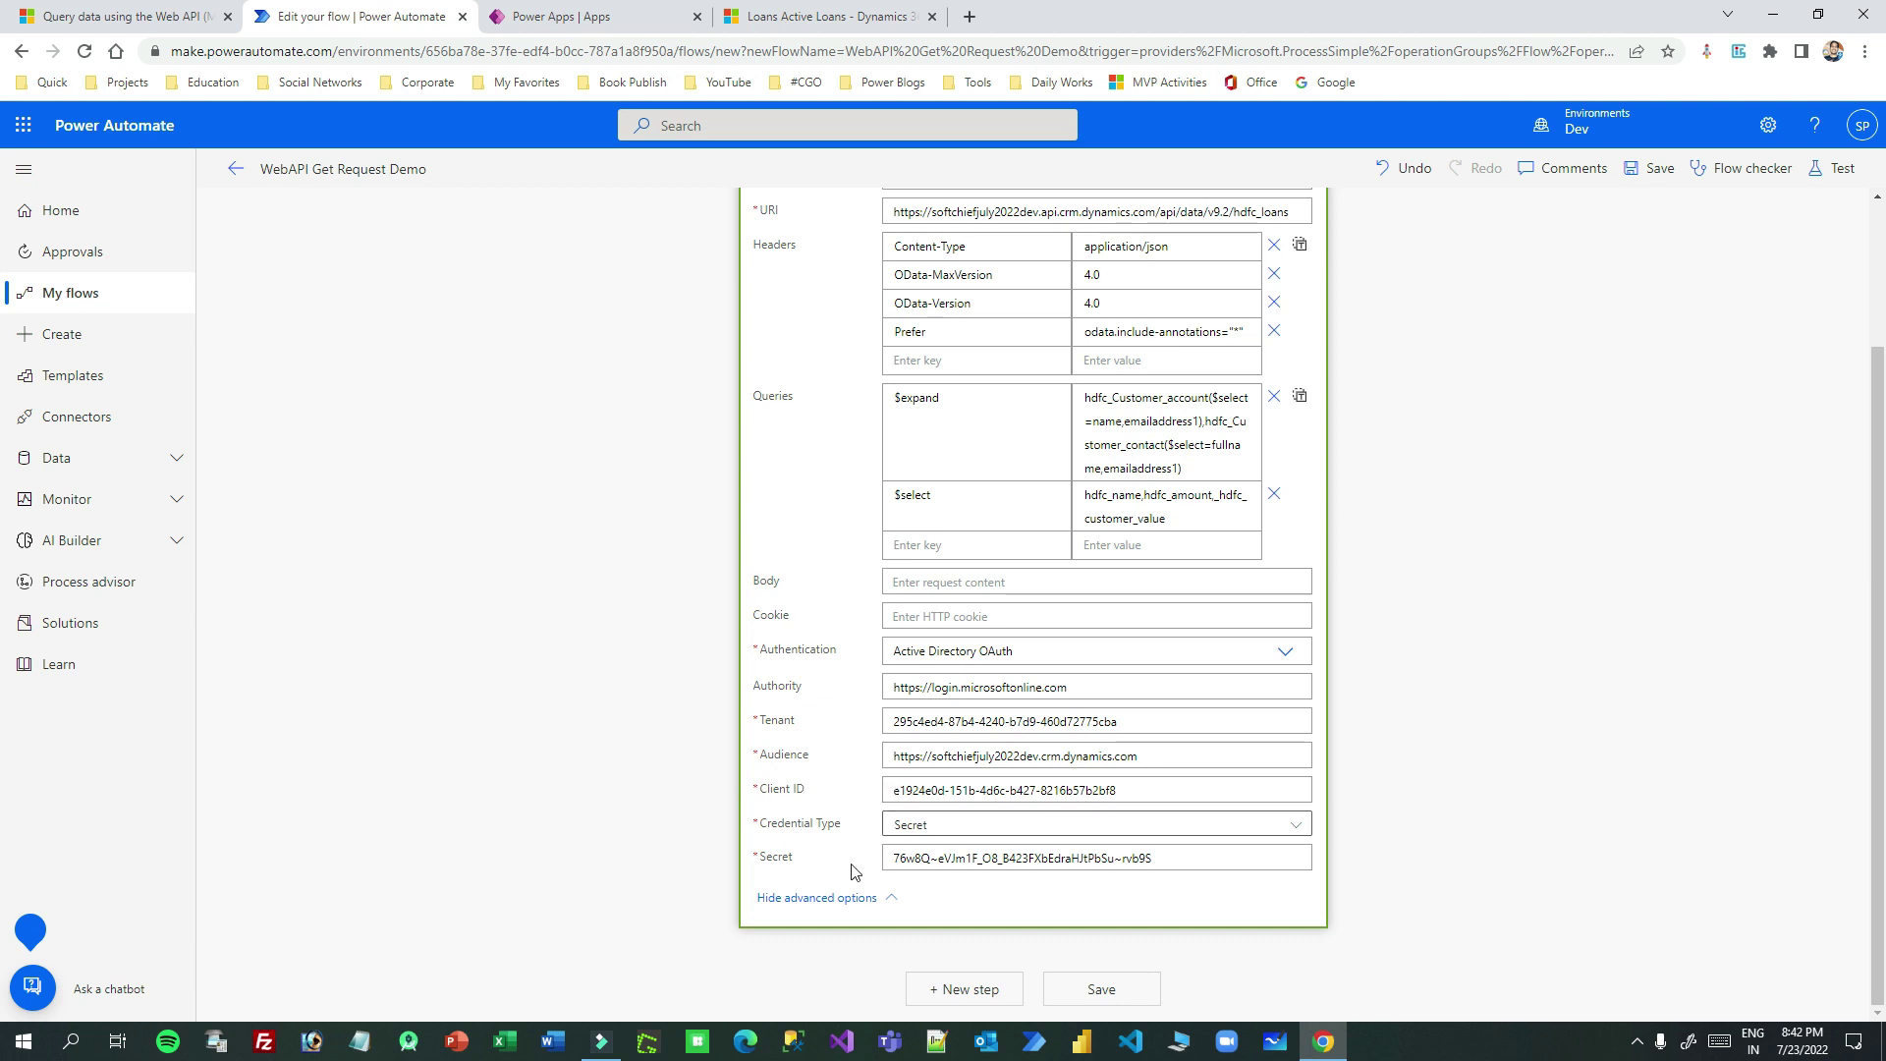
pyautogui.click(889, 902)
pyautogui.click(1582, 343)
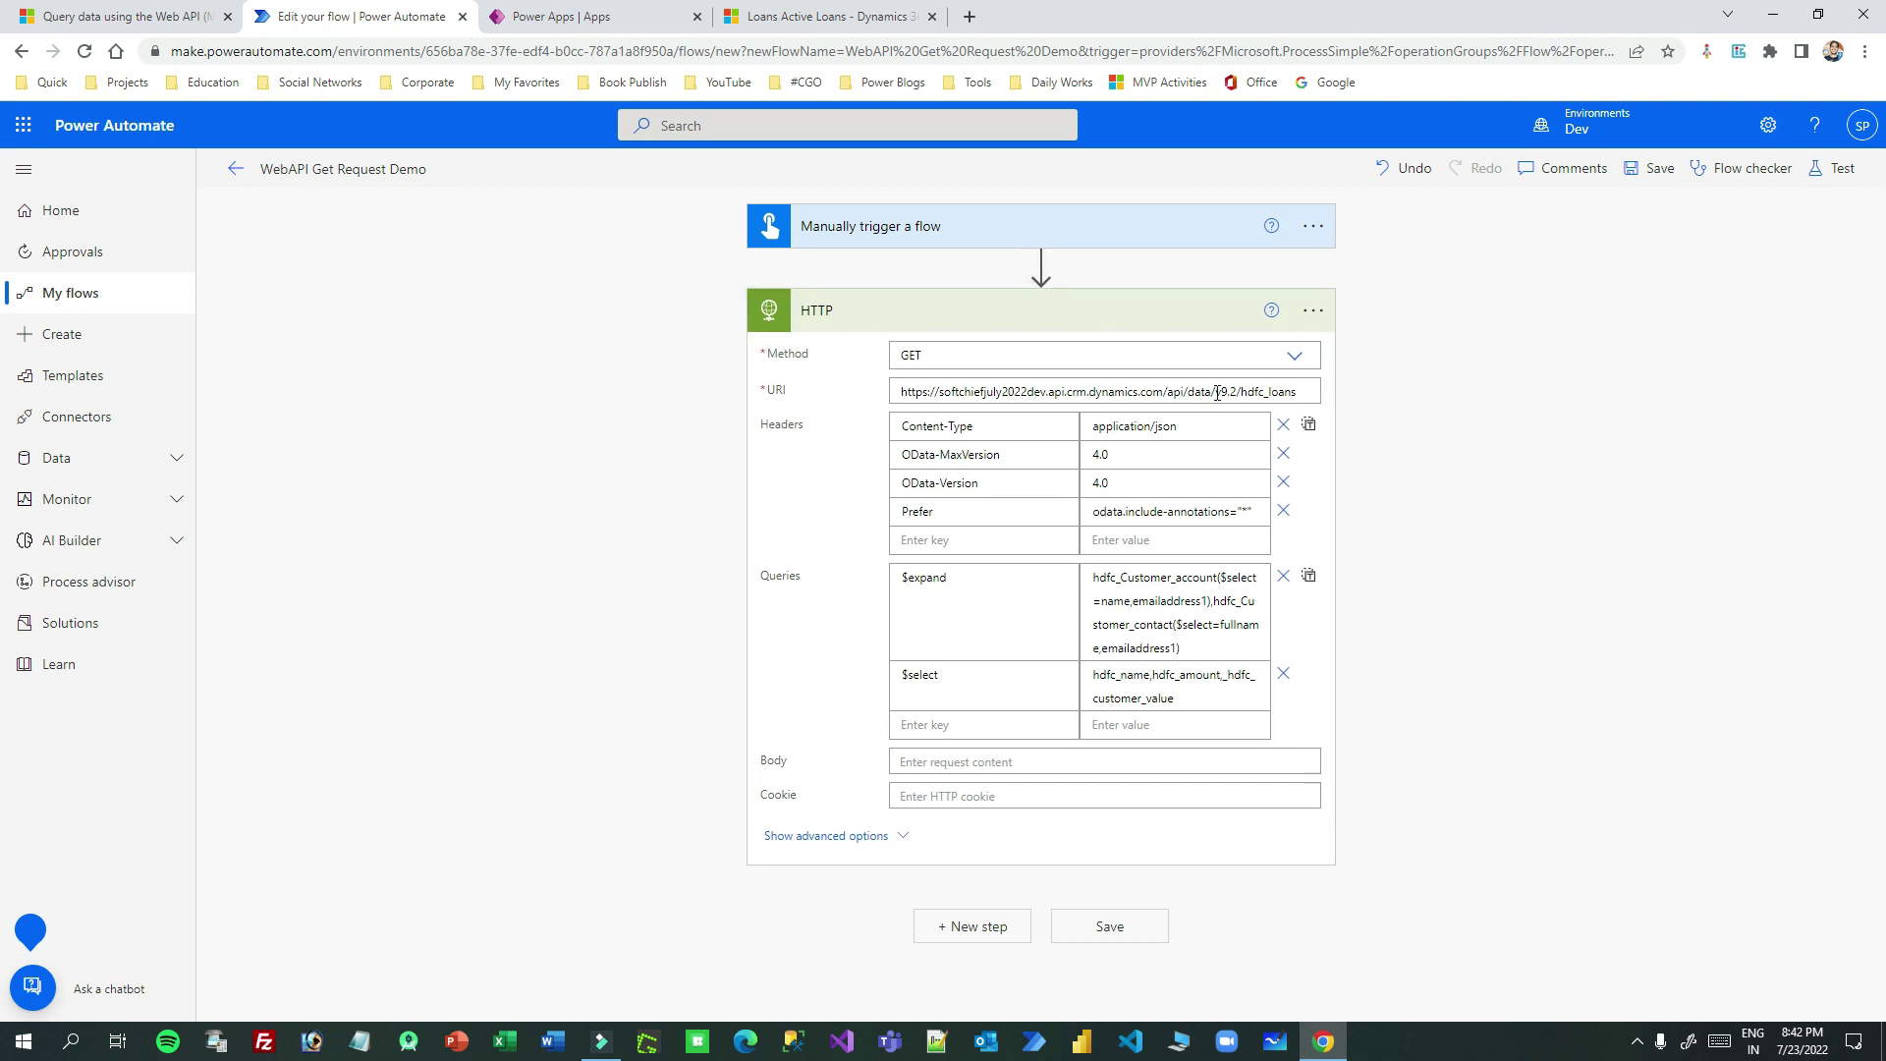
# Review the hdfc_loans Web API endpoint in the HTTP action's request URI, leaving the address unedited
pyautogui.click(1274, 392)
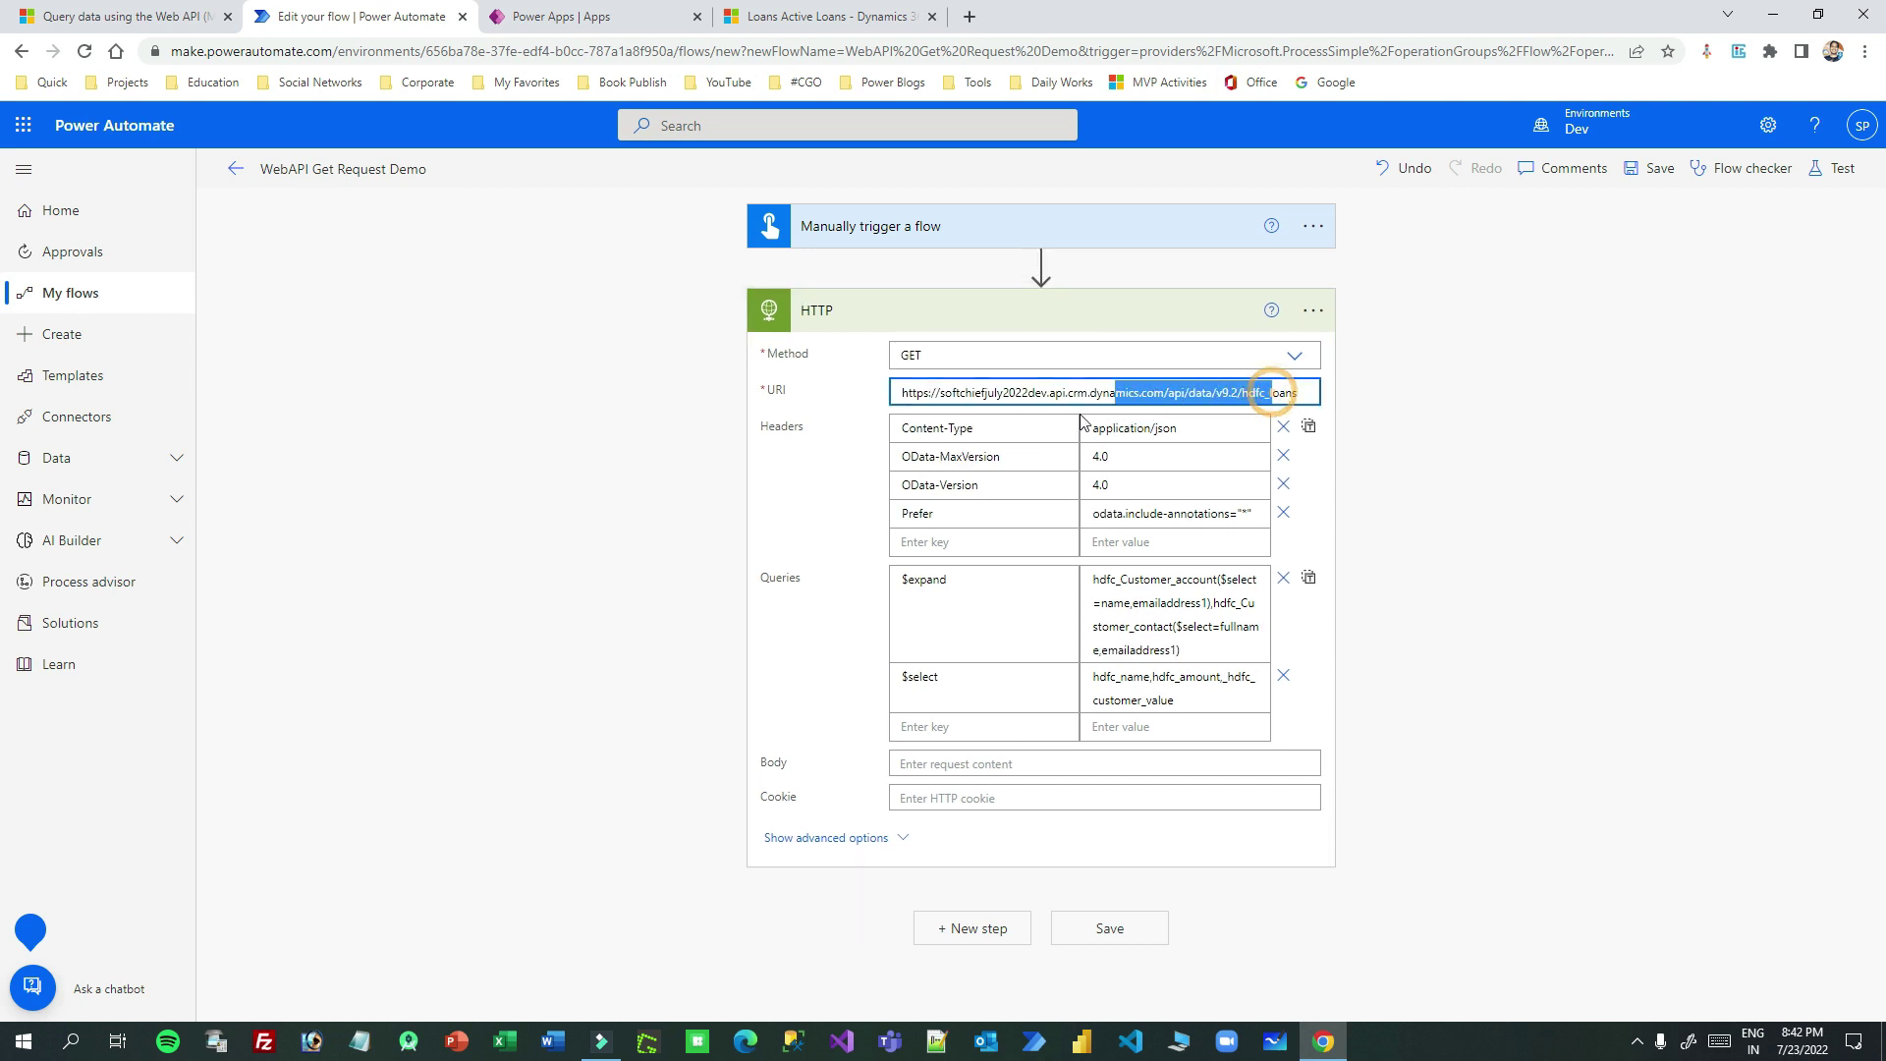
pyautogui.click(1349, 338)
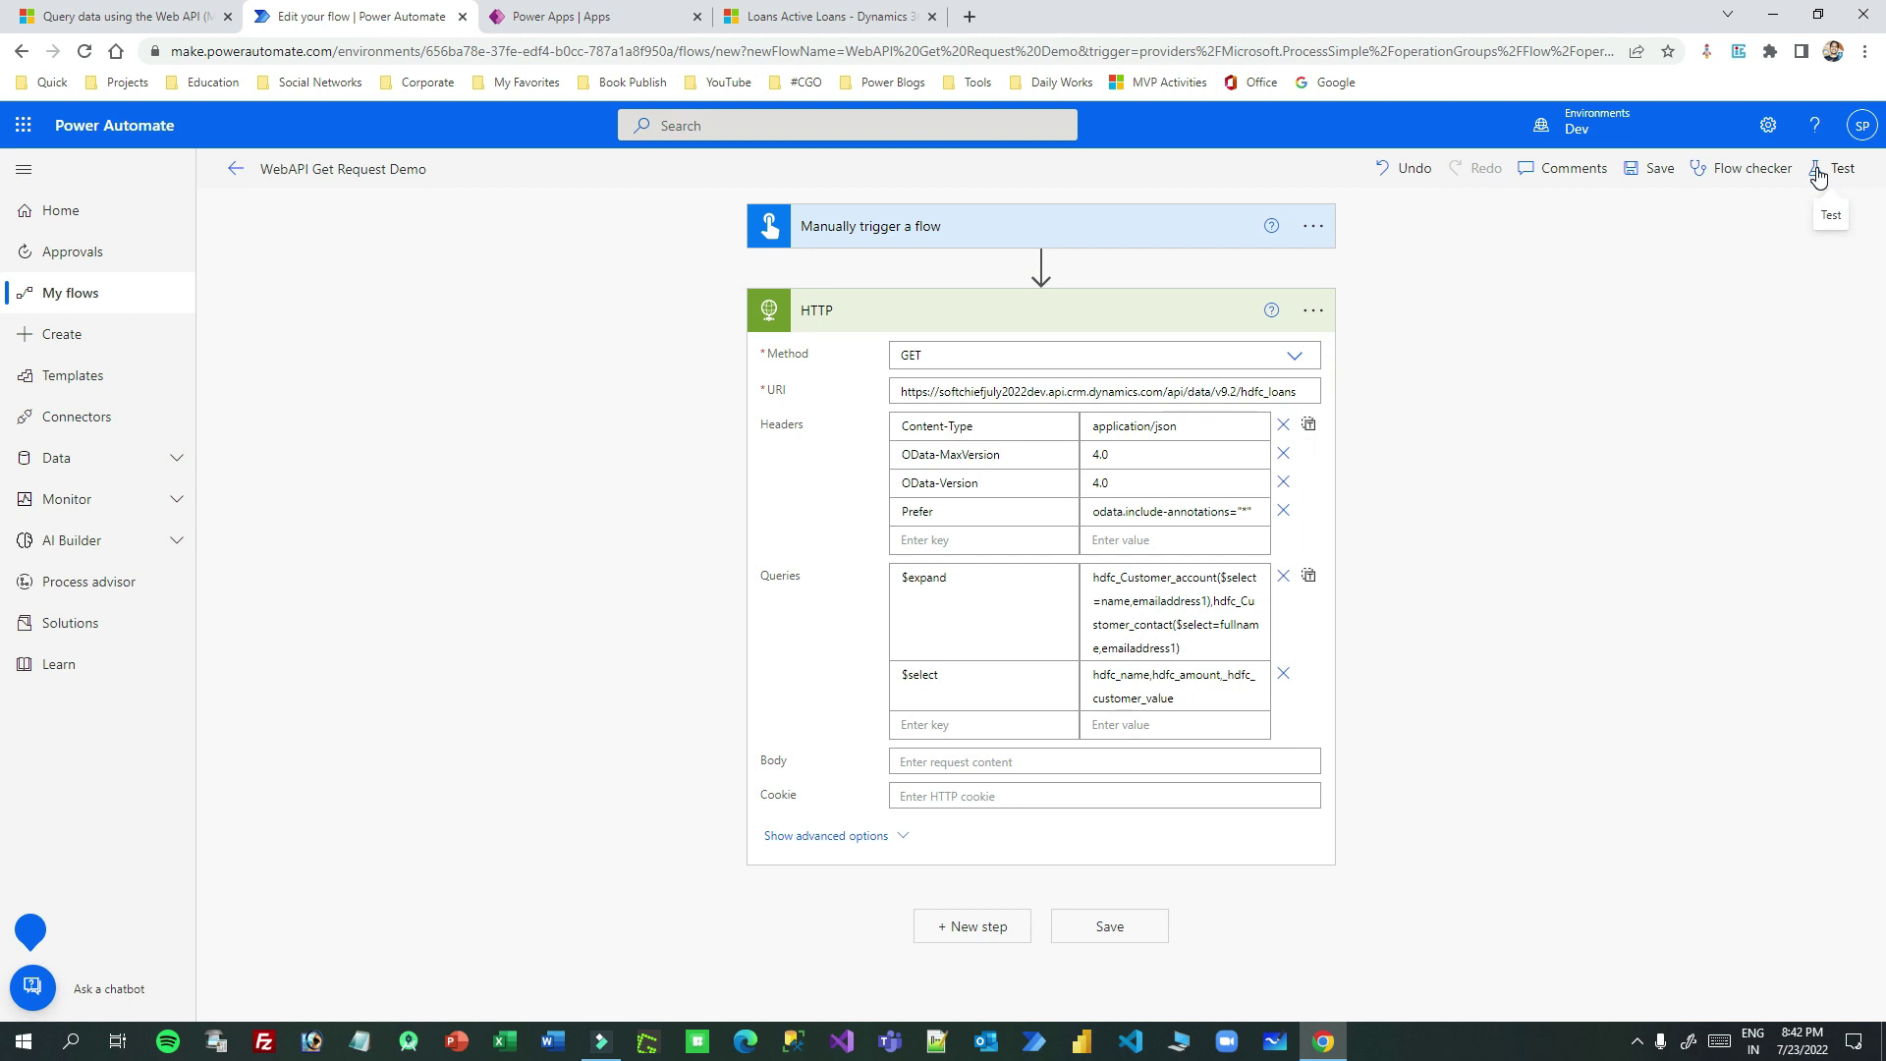
pyautogui.click(1494, 469)
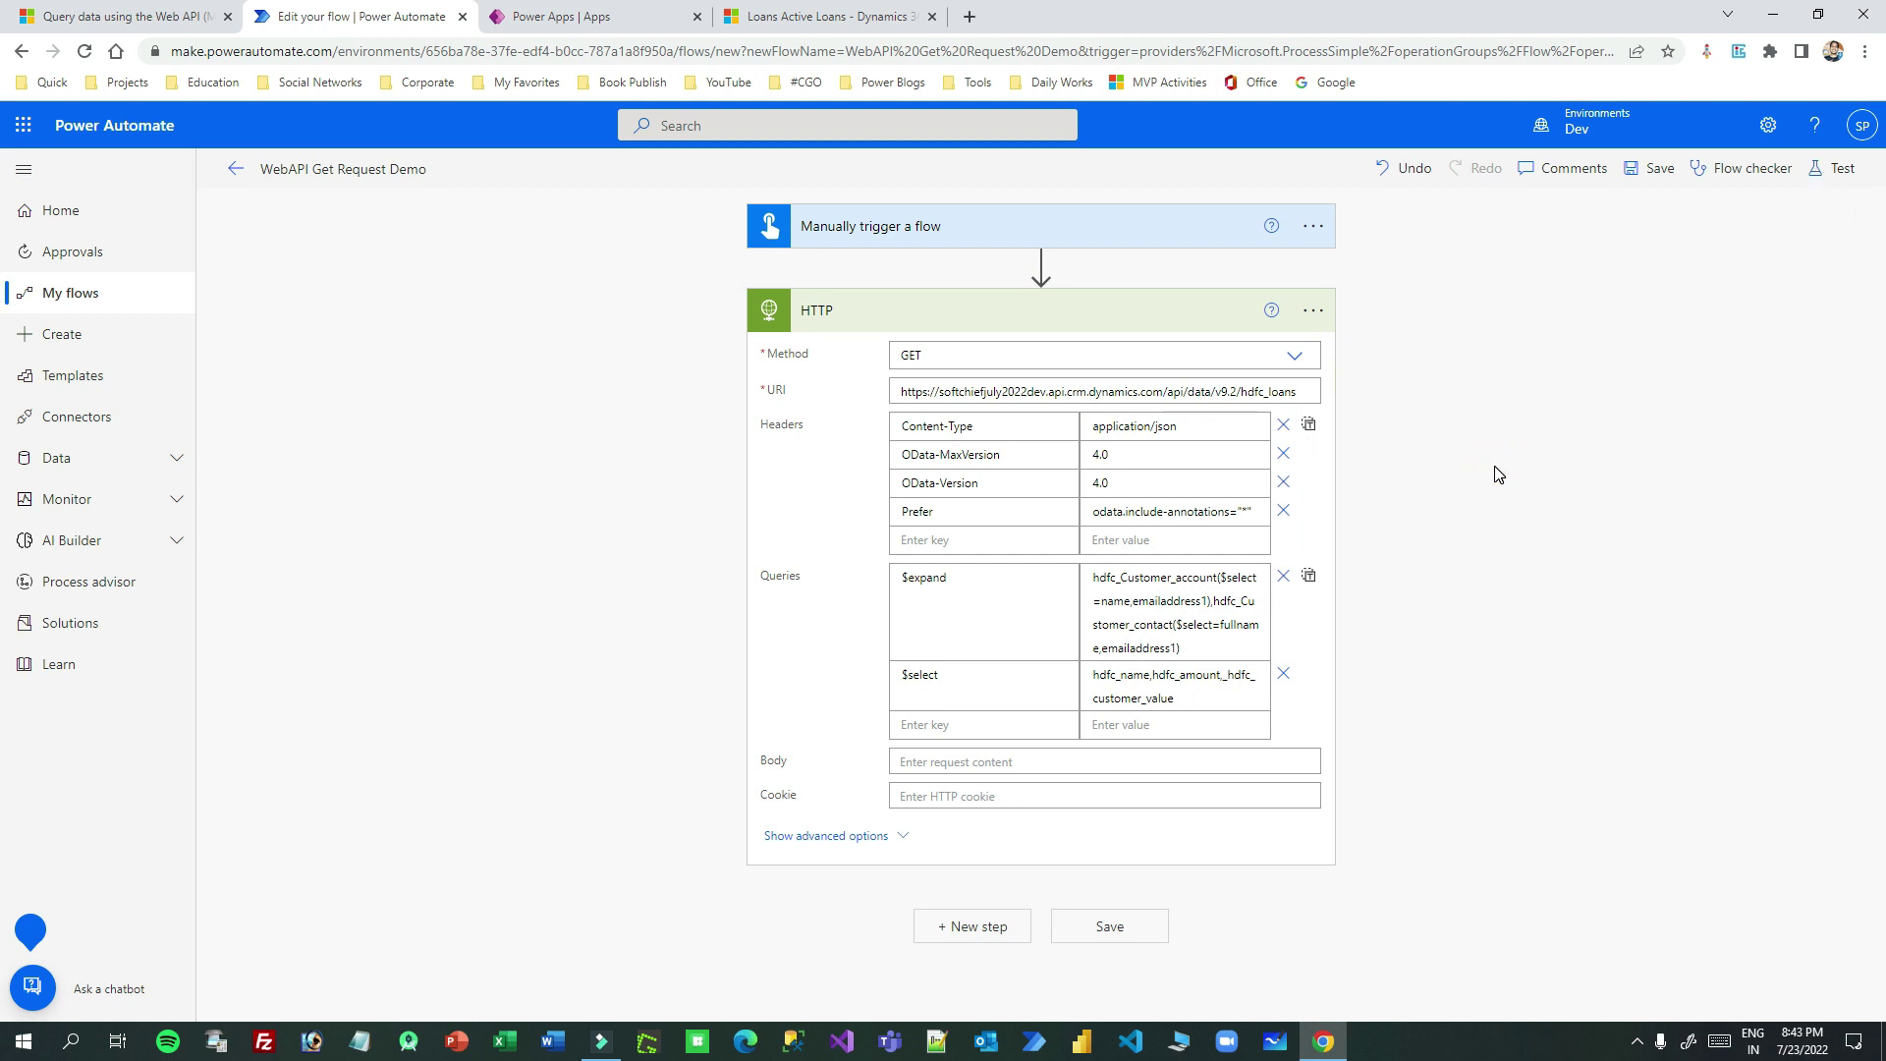